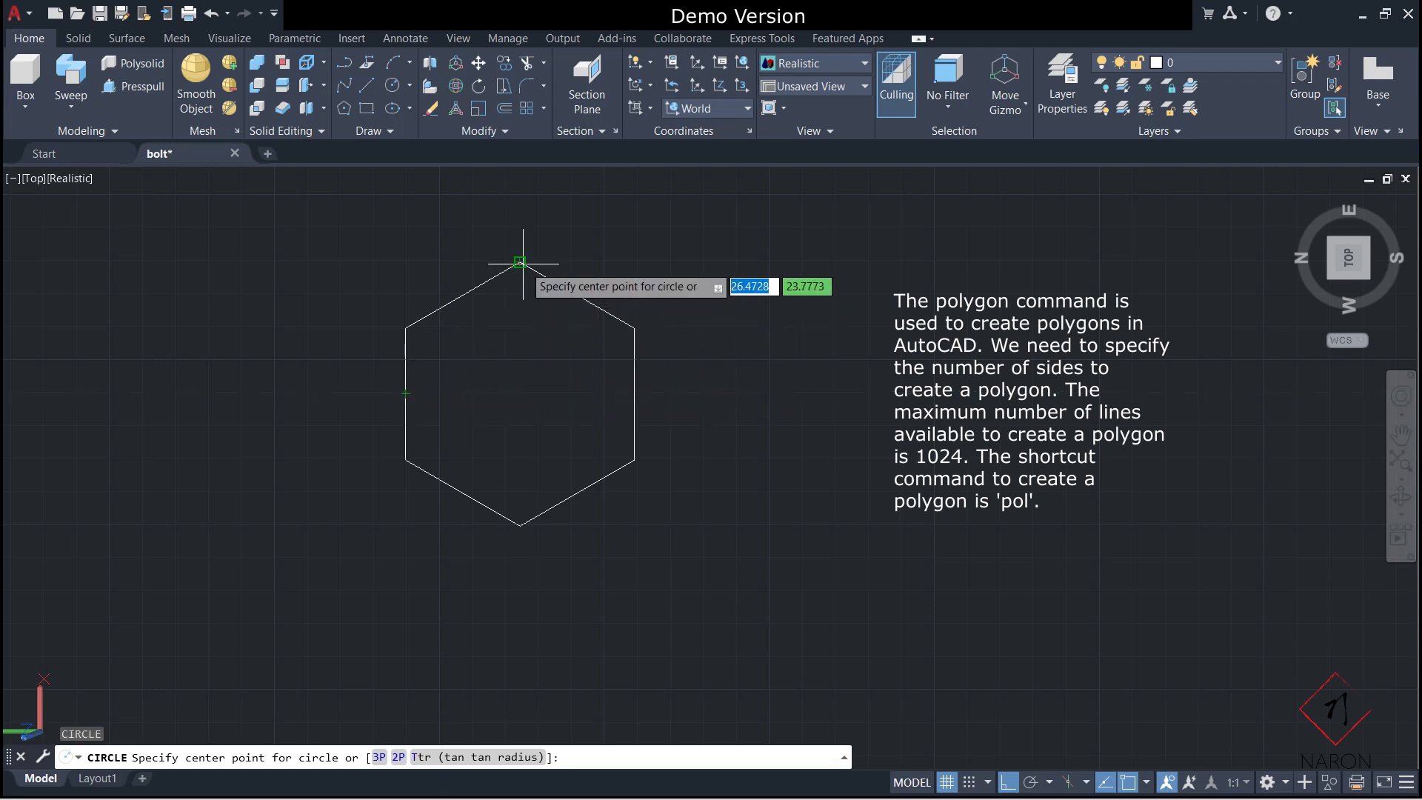
Draw a circle of radius 2 centred on the hexagon, passing through its corners.
left_click(519, 393)
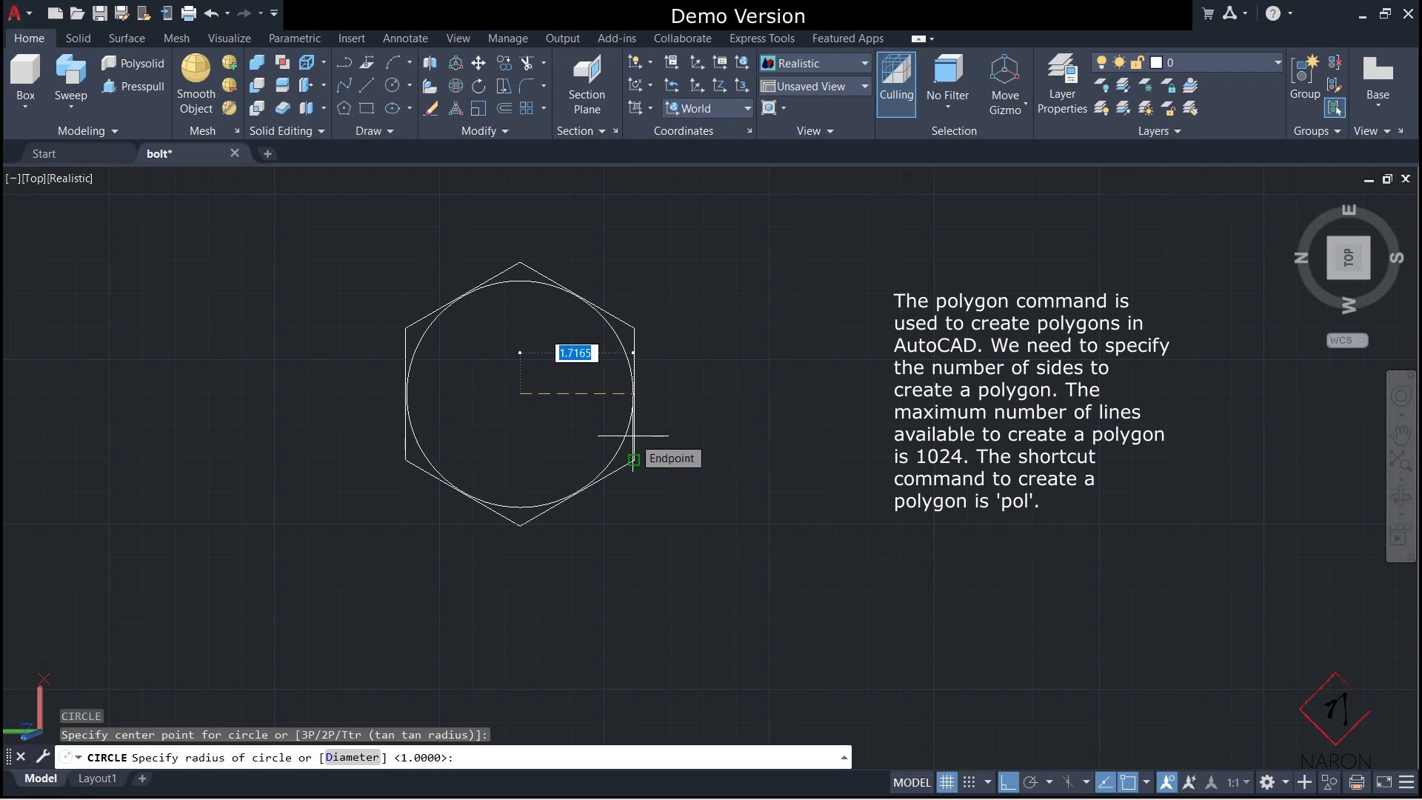
type("2")
key("Return")
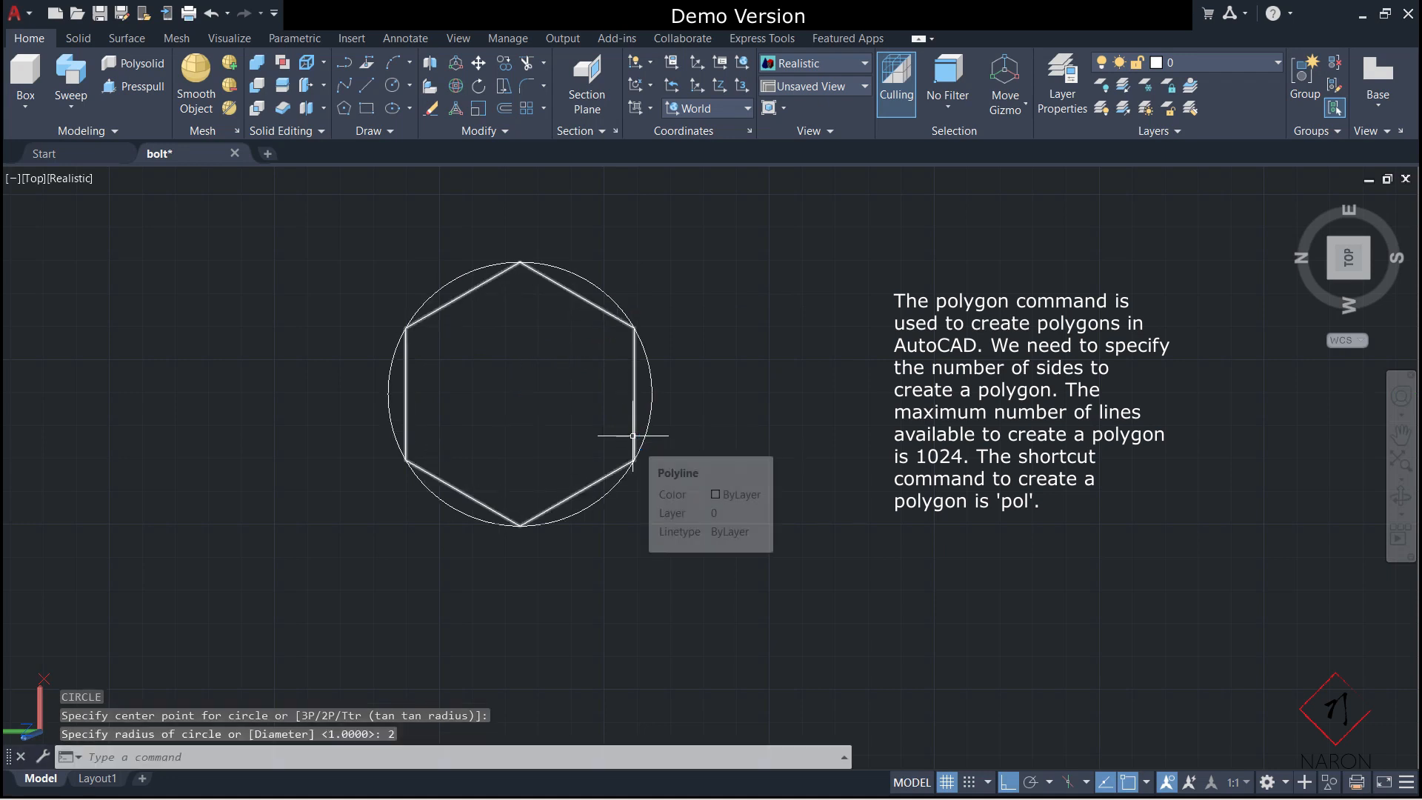
Draw a concentric inner circle of radius 1 at the hexagon's centre.
type("c")
key("Return")
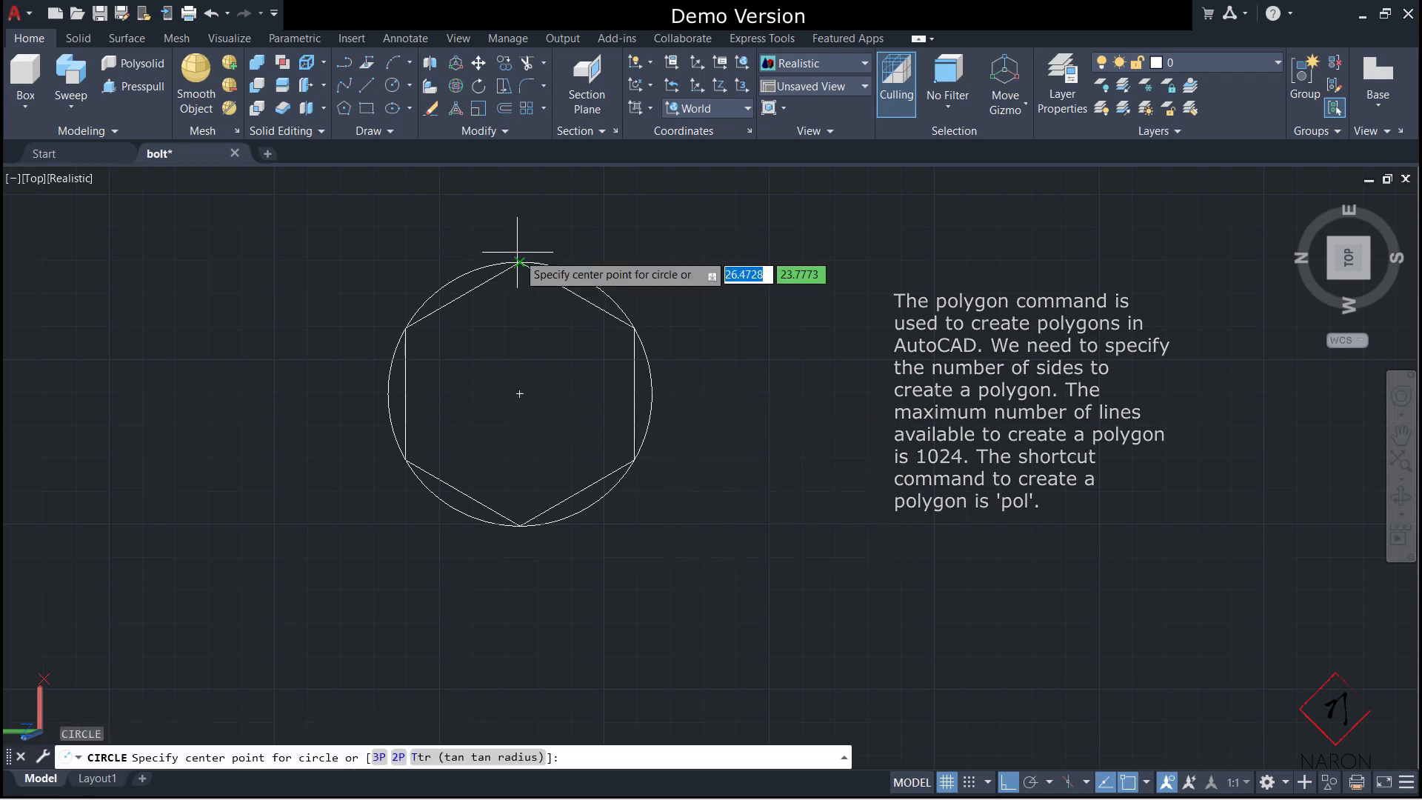
left_click(520, 396)
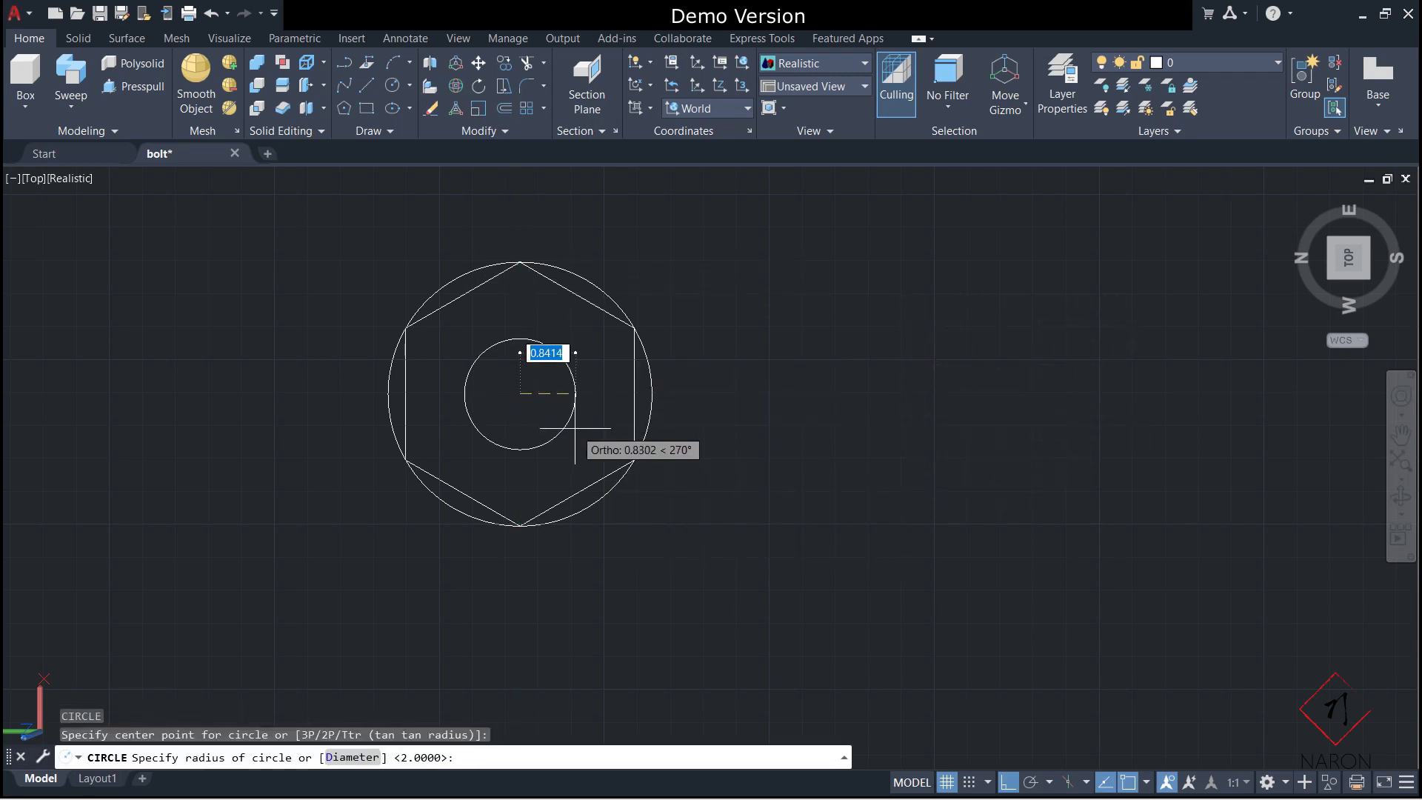
type("1")
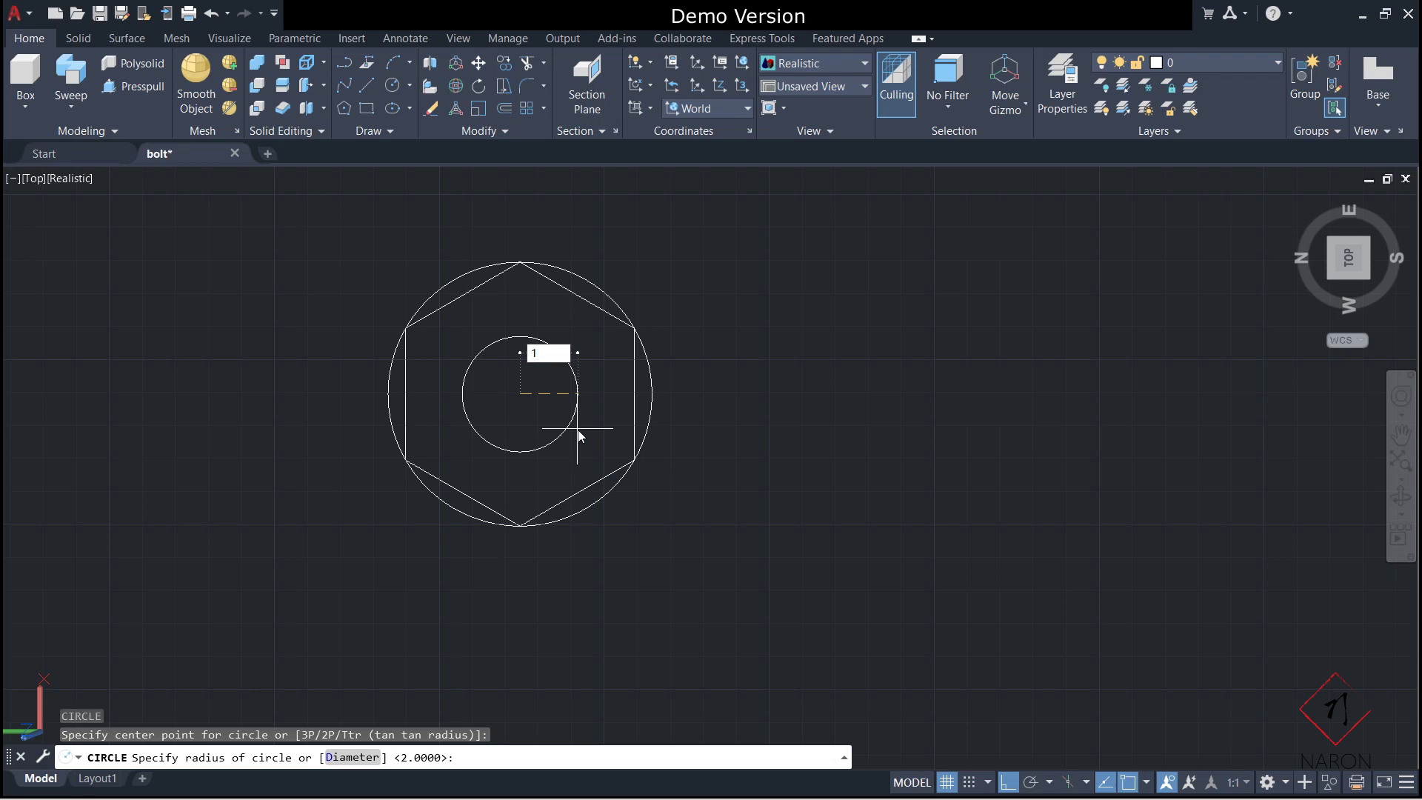
key("Return")
key("Escape")
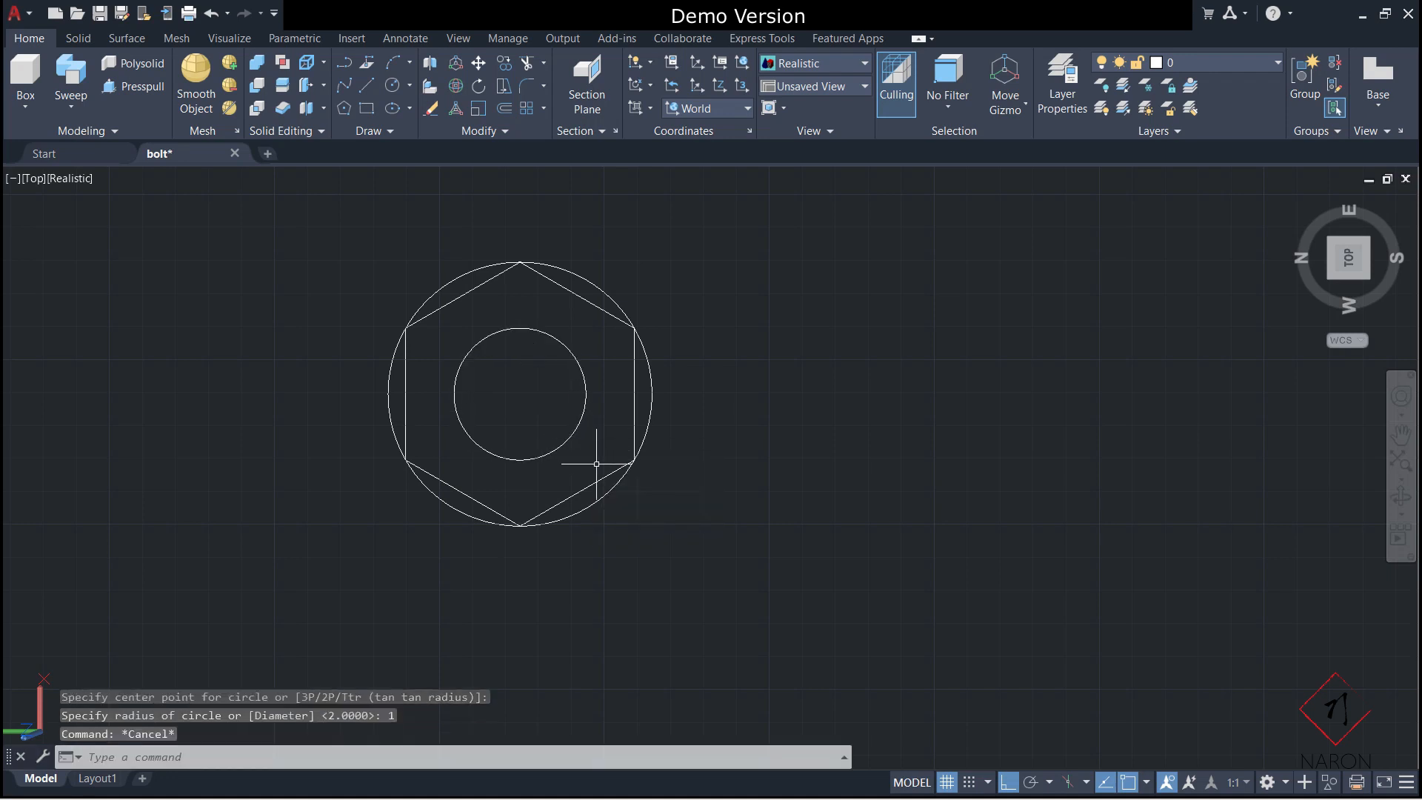
Copy the hexagon and both circles from their common centre to a point about 9.9 units away at 270°.
left_click(320, 238)
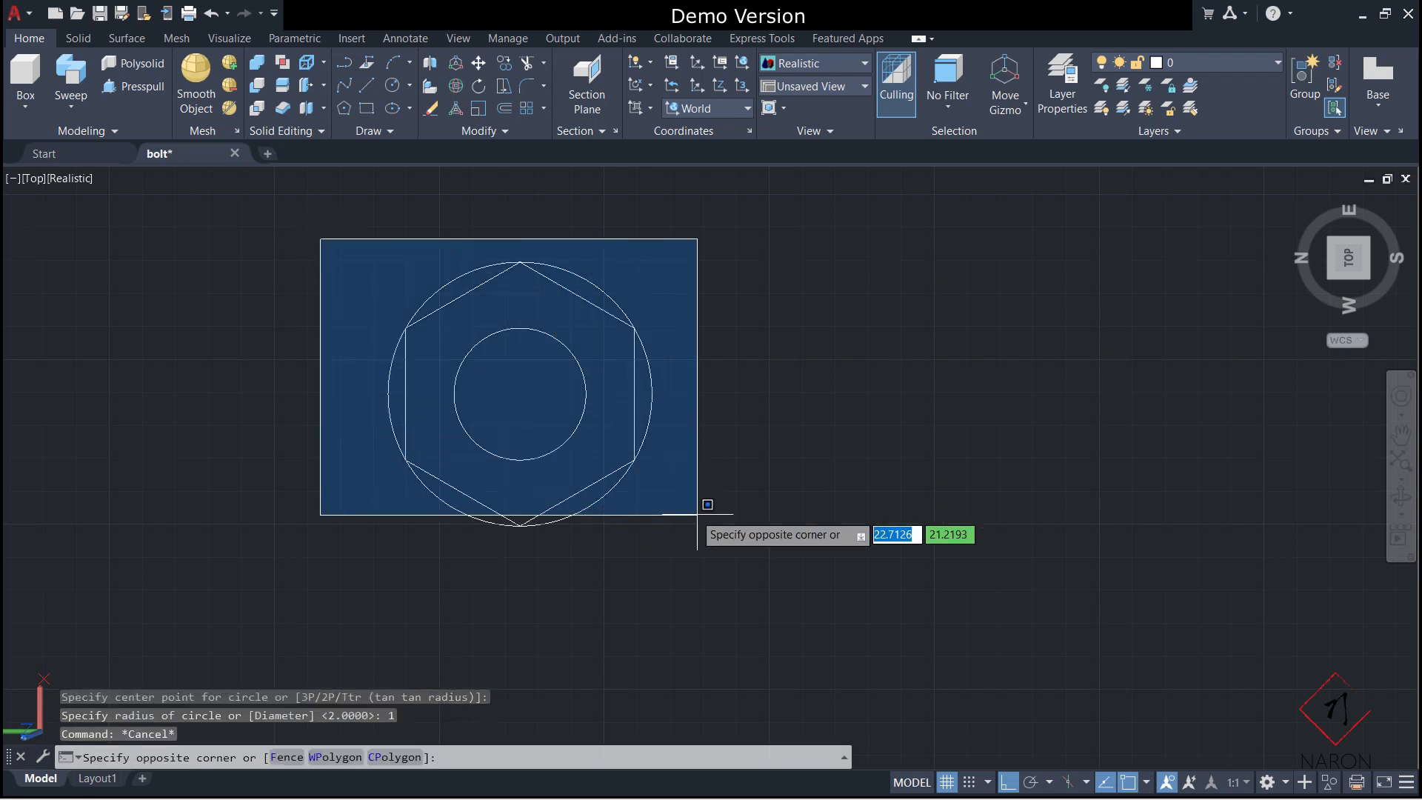
left_click(761, 558)
type("c")
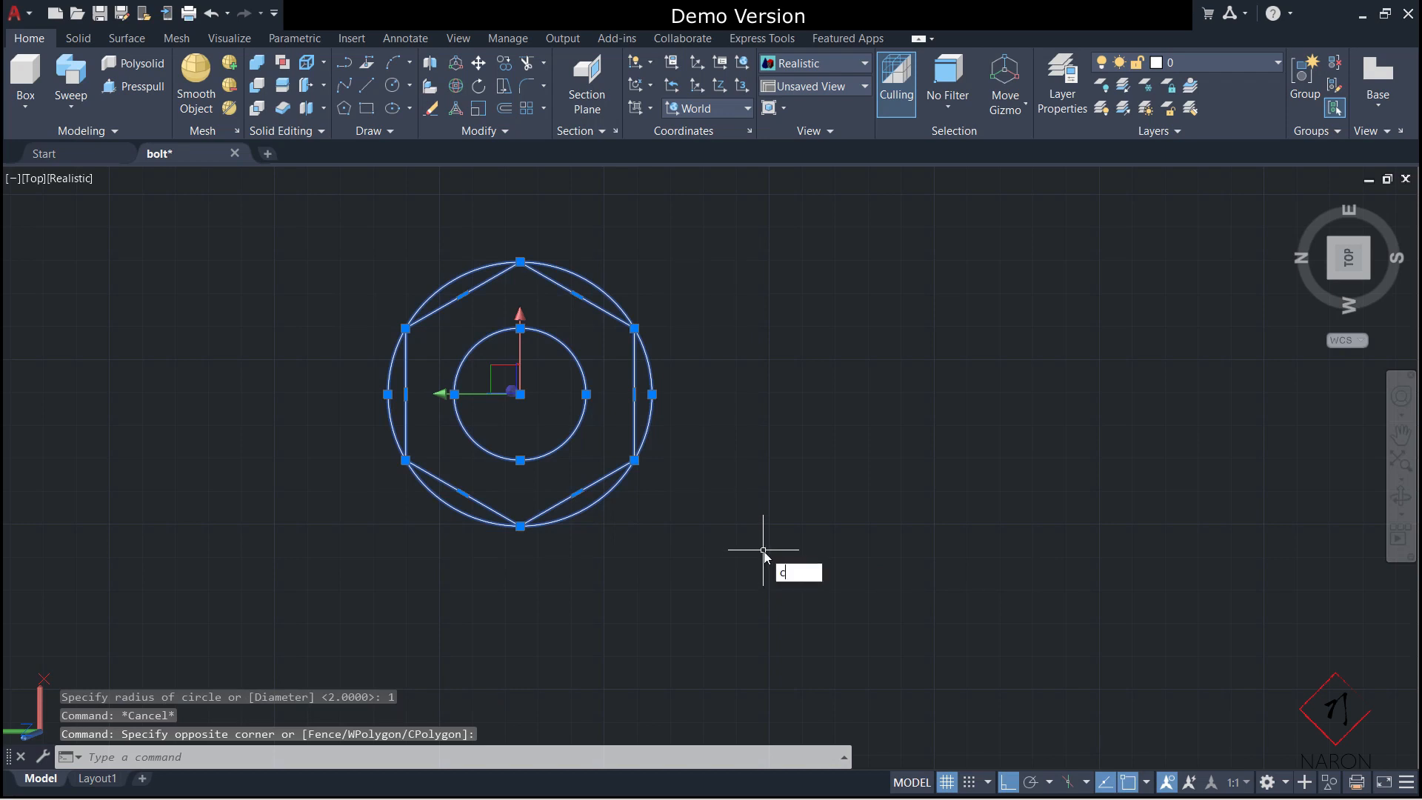
key("Return")
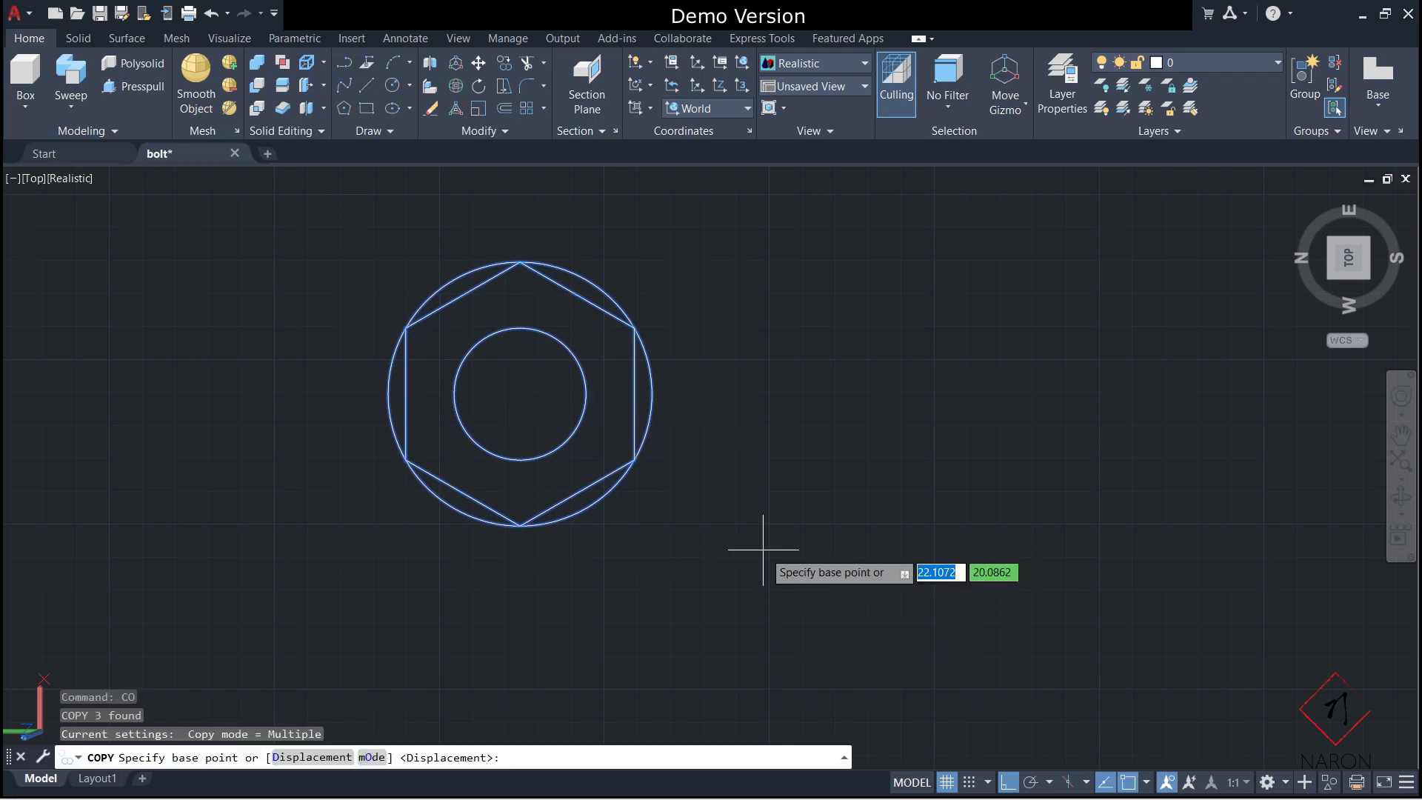
left_click(520, 394)
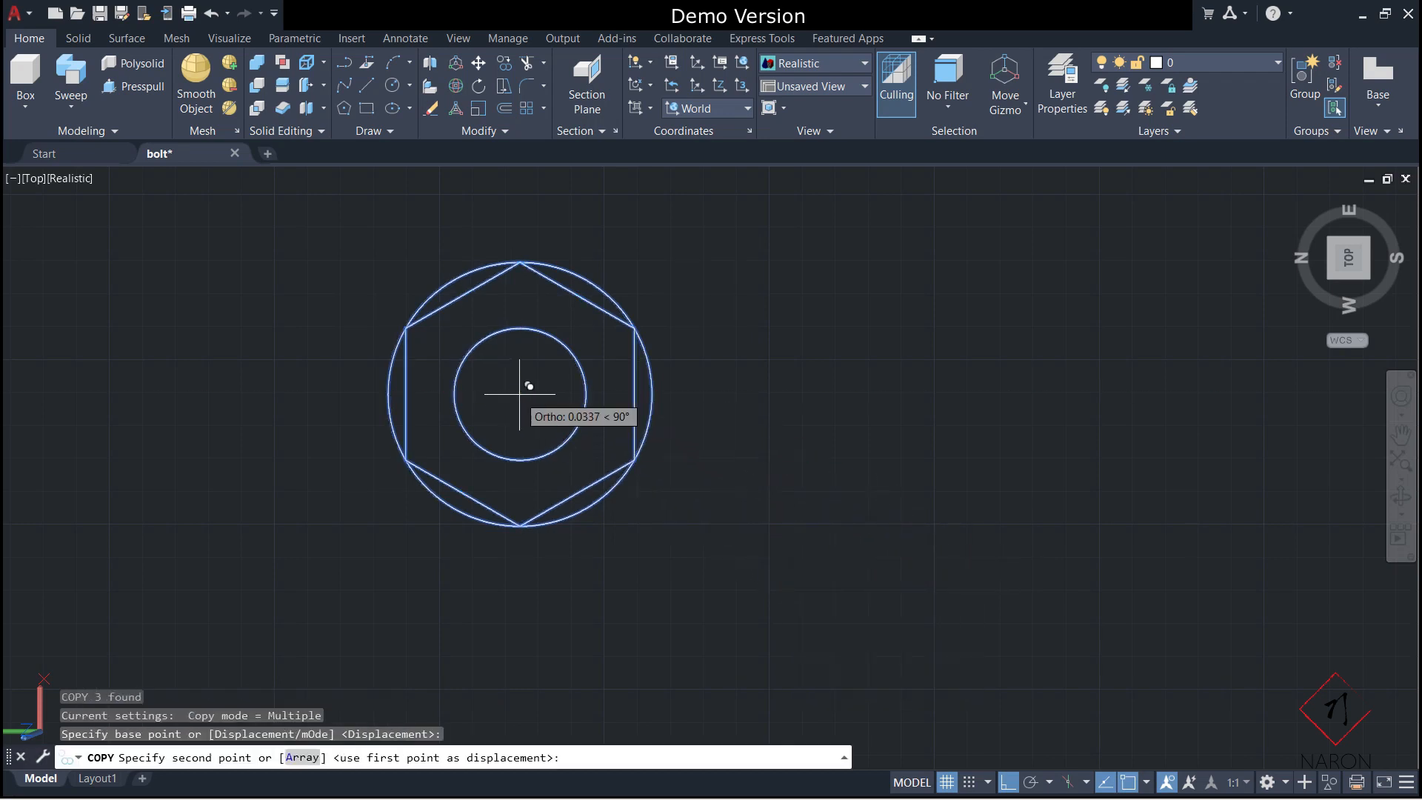
left_click(1177, 422)
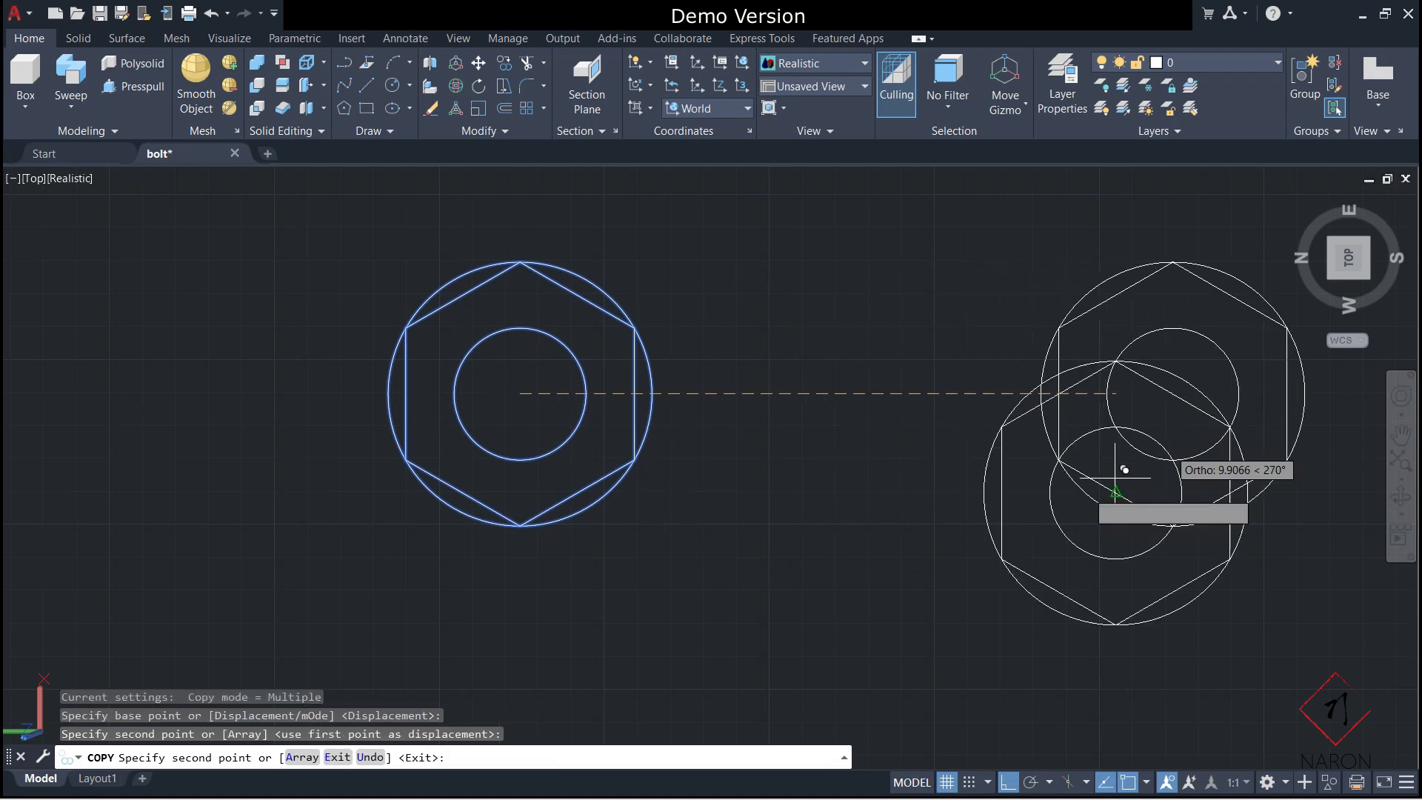
key("Escape")
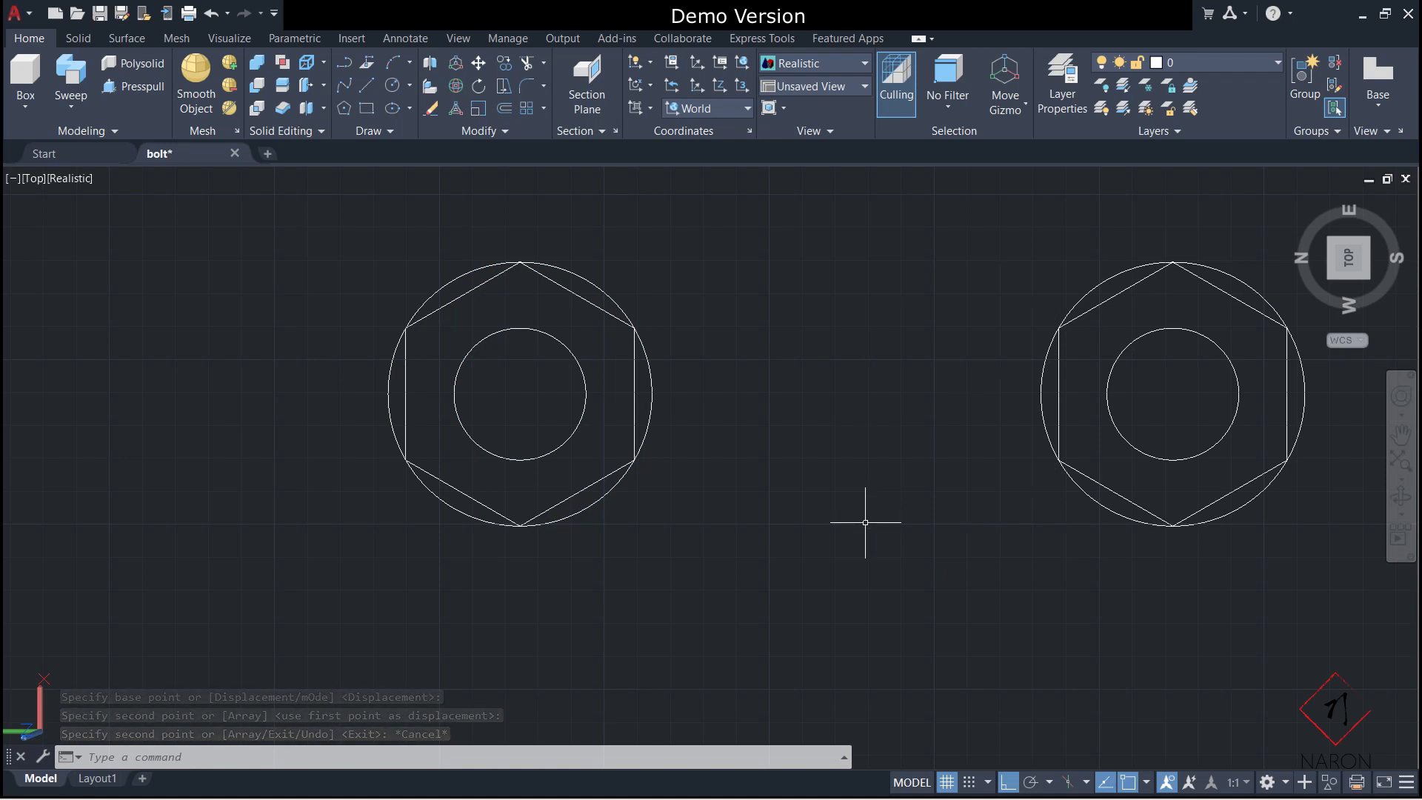
Change from the top view to a 3D view showing the top, left and front sides, centred on the nearer copied profile.
scroll(864, 522, "down", 2)
scroll(862, 523, "down", 2)
scroll(1123, 509, "up", 2)
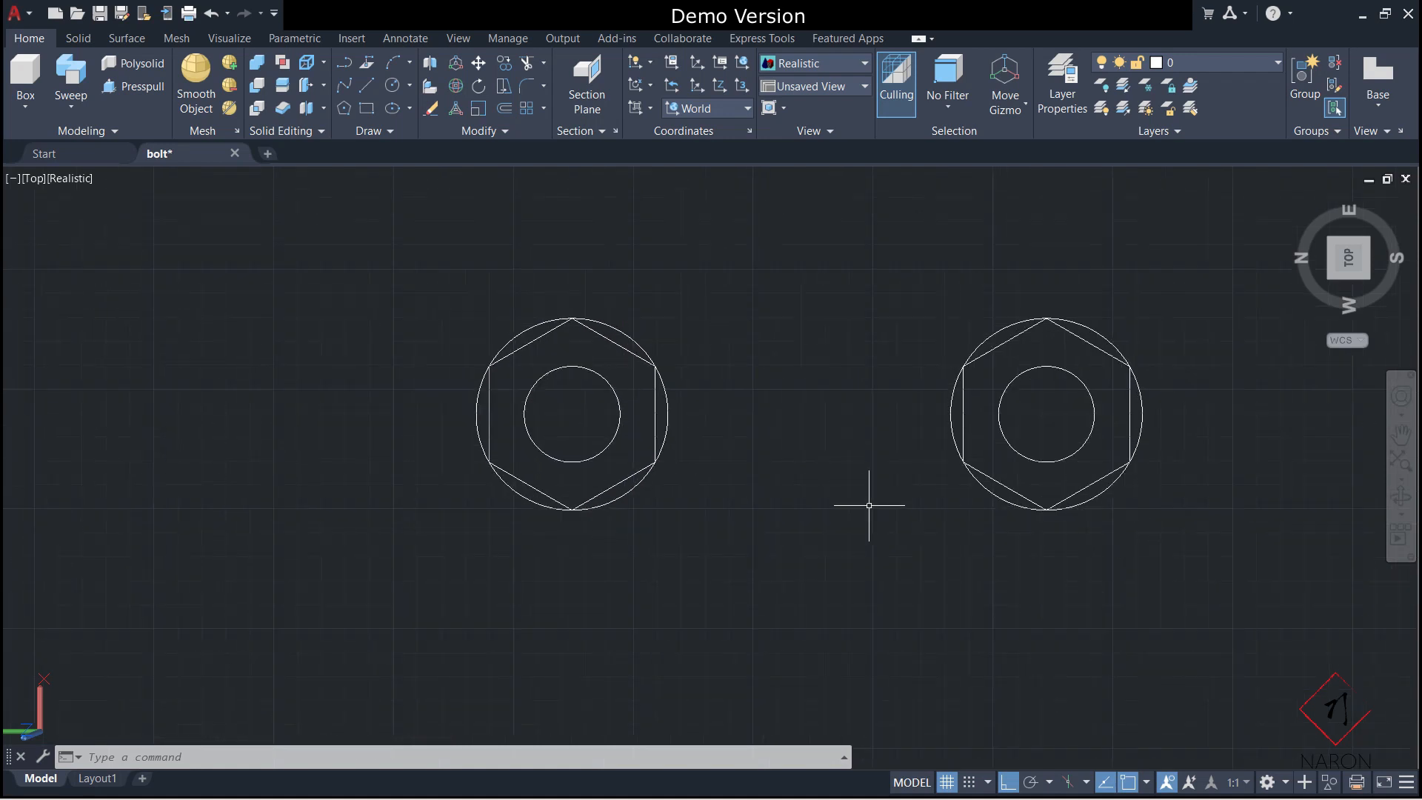
scroll(923, 506, "down", 2)
left_click(1296, 202)
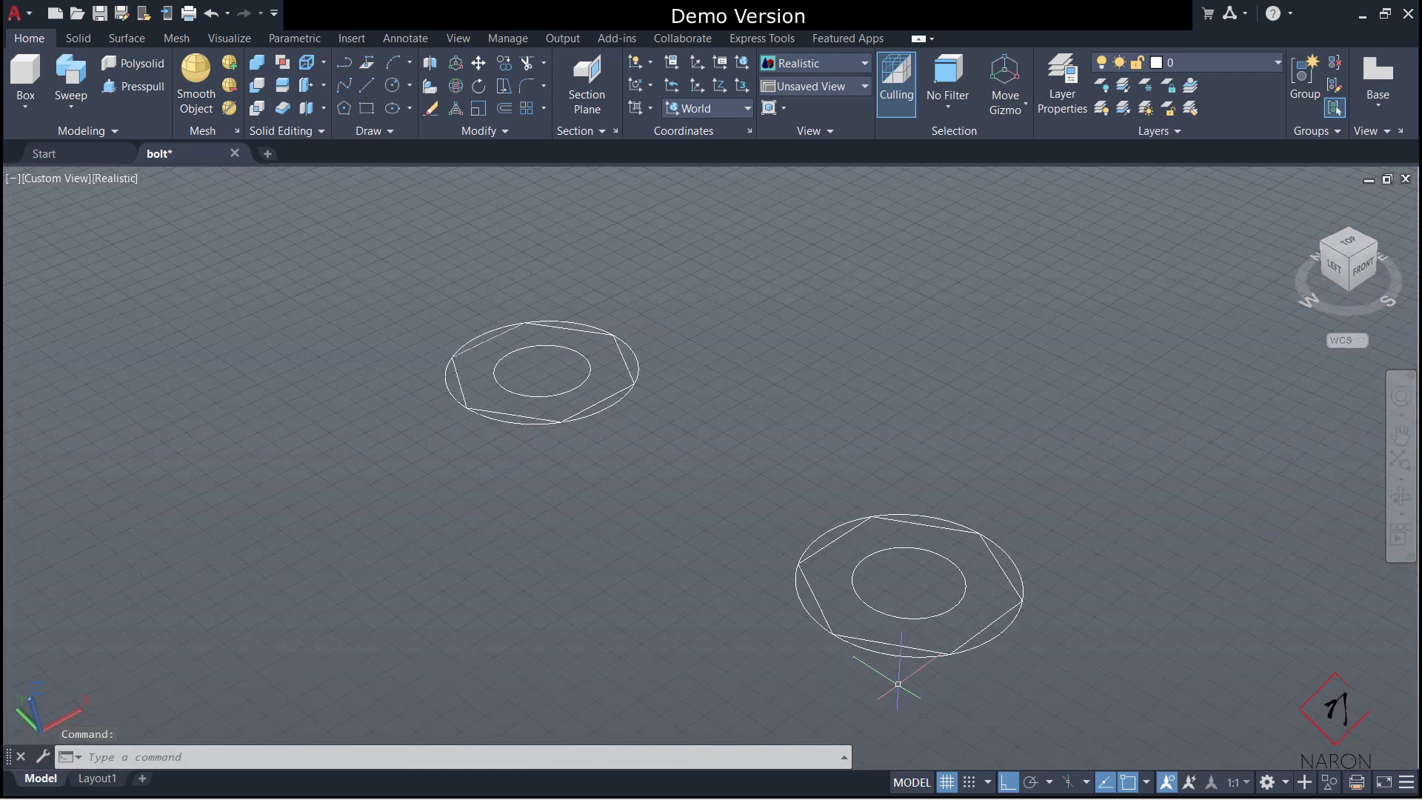
scroll(907, 663, "down", 2)
scroll(873, 666, "up", 1)
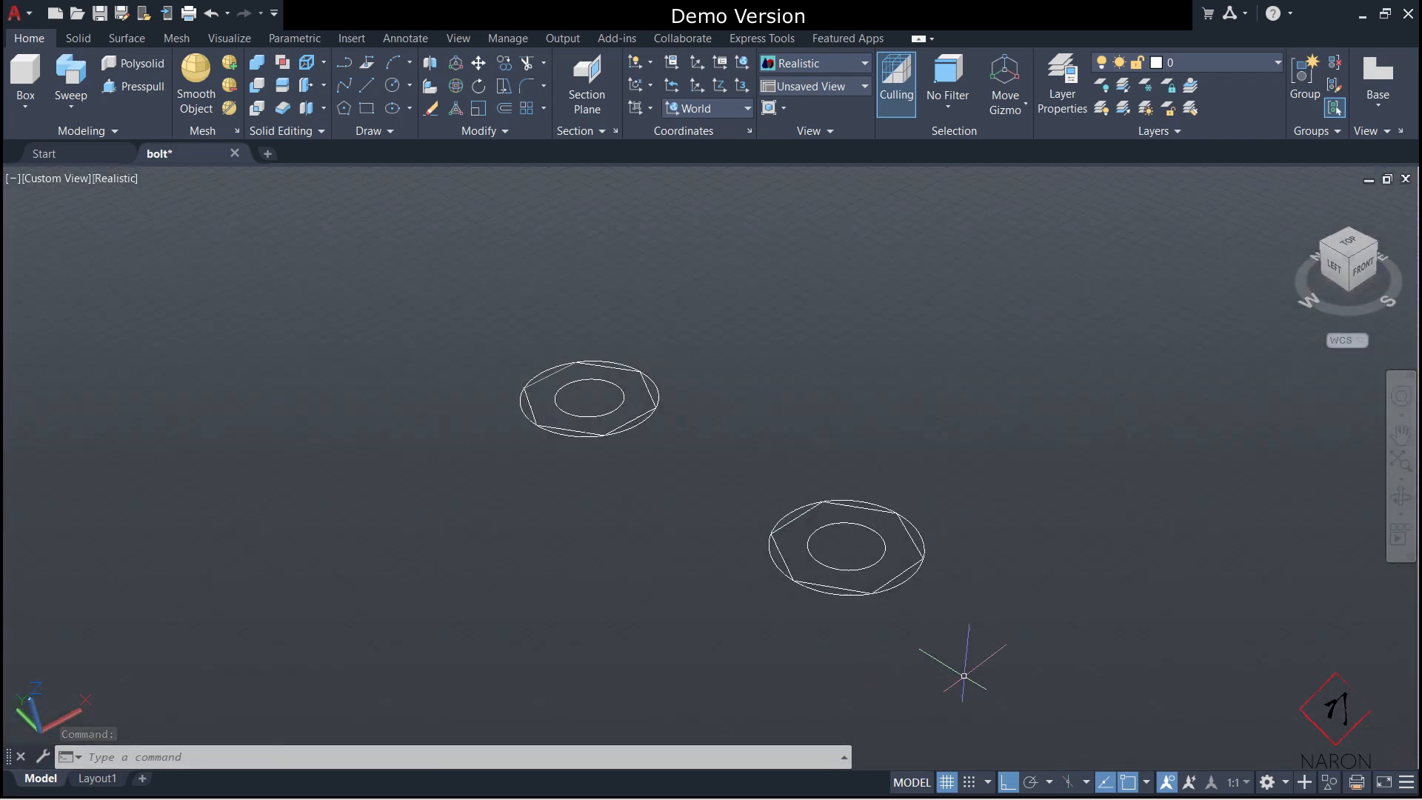
right_click(1001, 615)
left_click(1058, 405)
left_click_drag(952, 584, 969, 511)
left_click_drag(1046, 559, 968, 578)
scroll(998, 534, "up", 1)
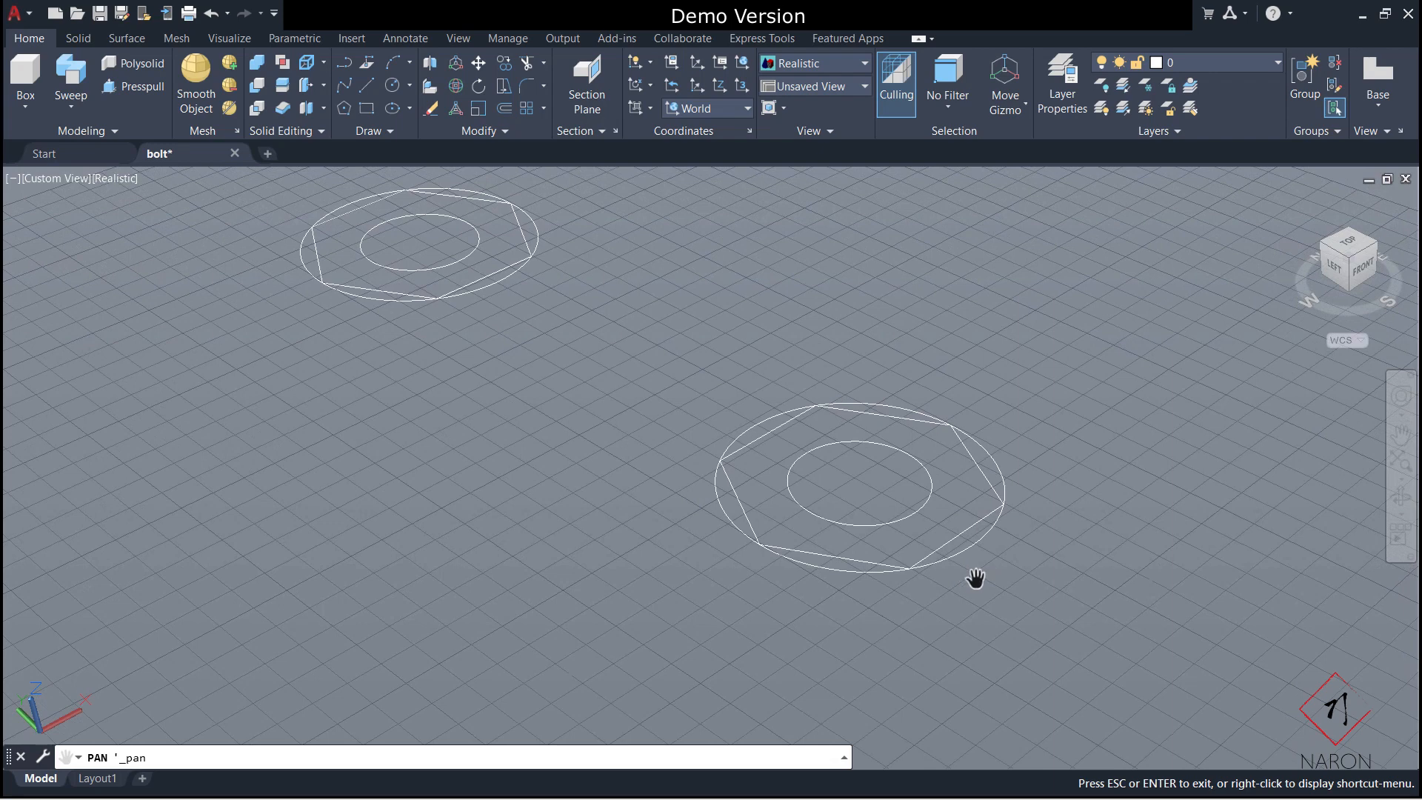
key("Escape")
Extrude the hexagon and inner circle of the nearer profile to a height of 2.
left_click(975, 522)
left_click(925, 502)
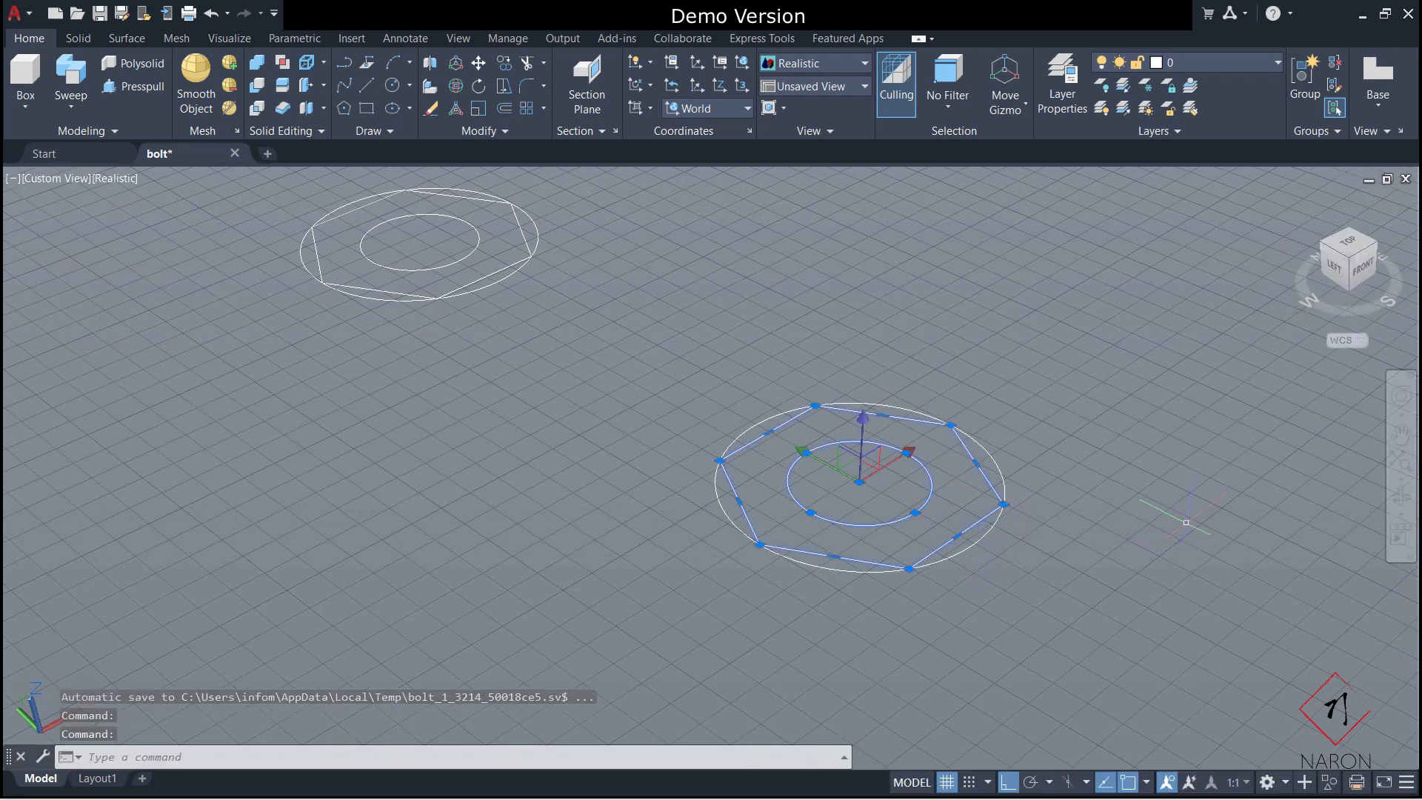
type("ex")
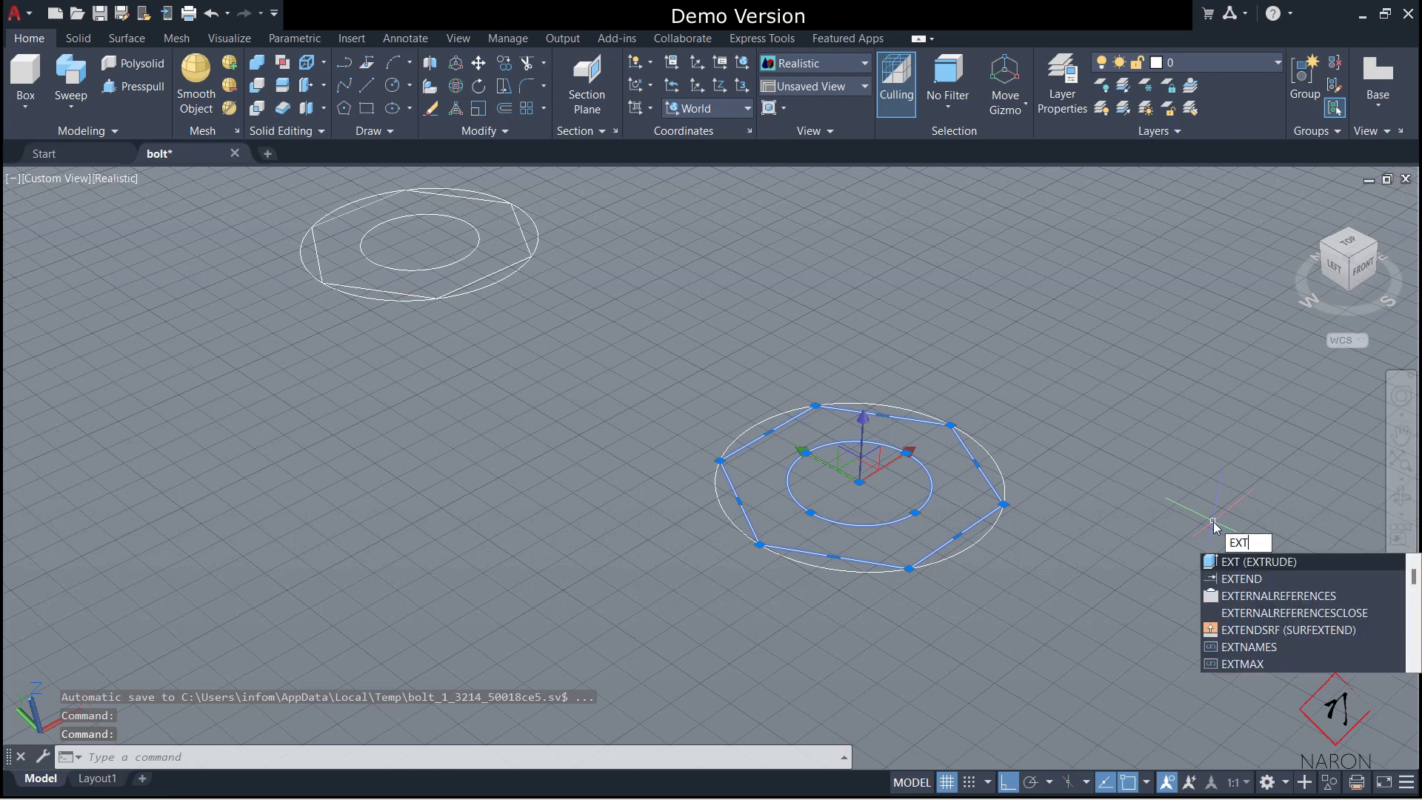
type("t")
key("Return")
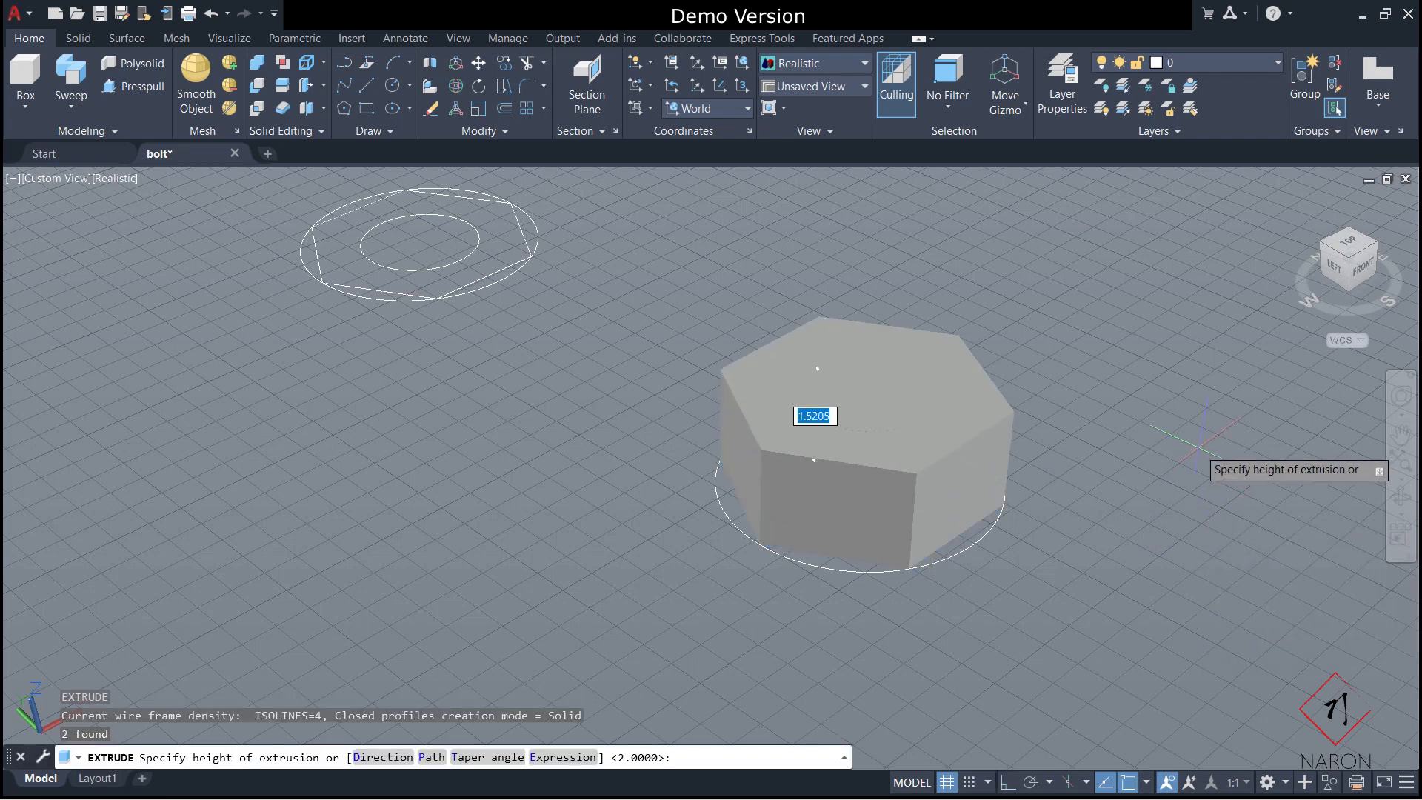
type("2")
key("Return")
key("Escape")
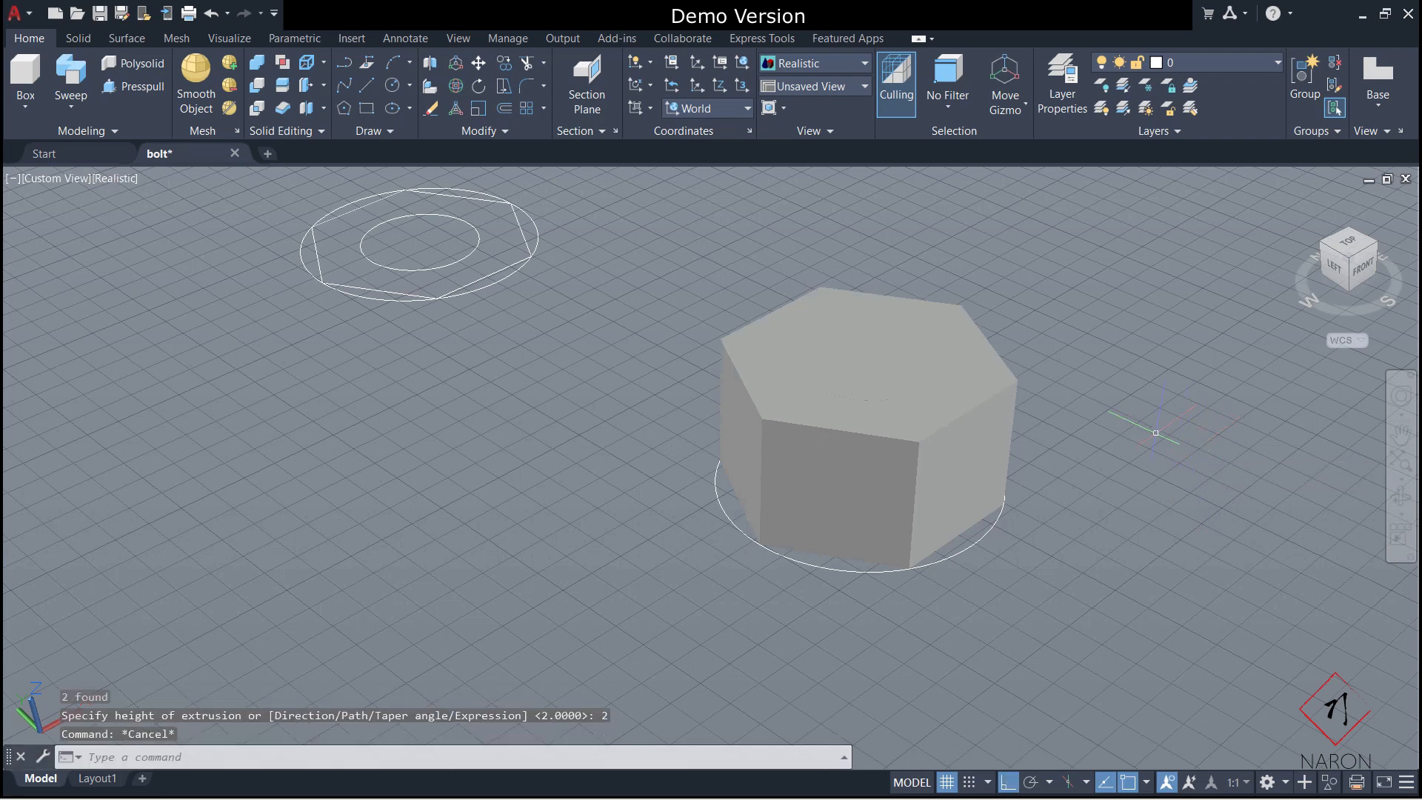
Subtract the inner cylinder from the extruded hexagonal solid to make the nut's through hole.
type("SUB")
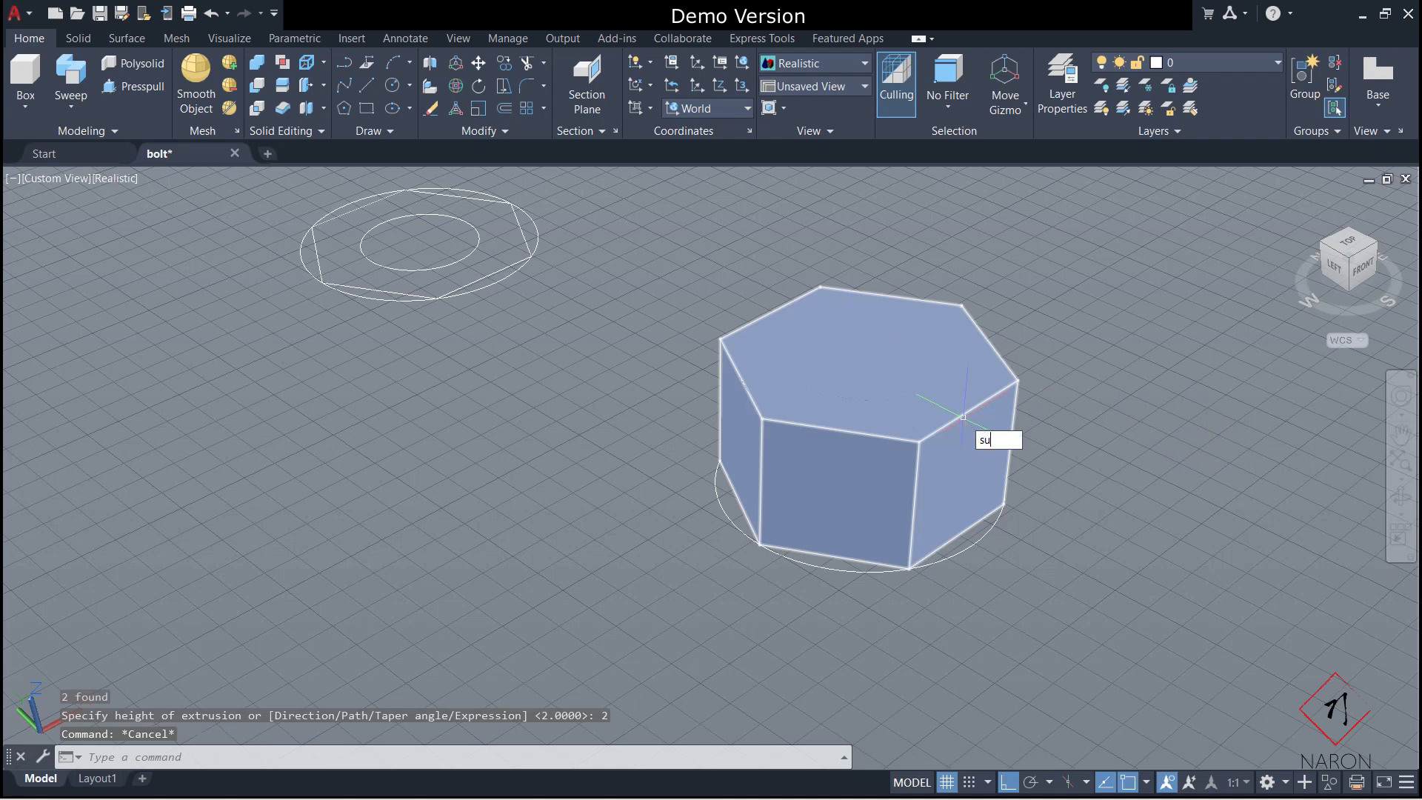
key("Return")
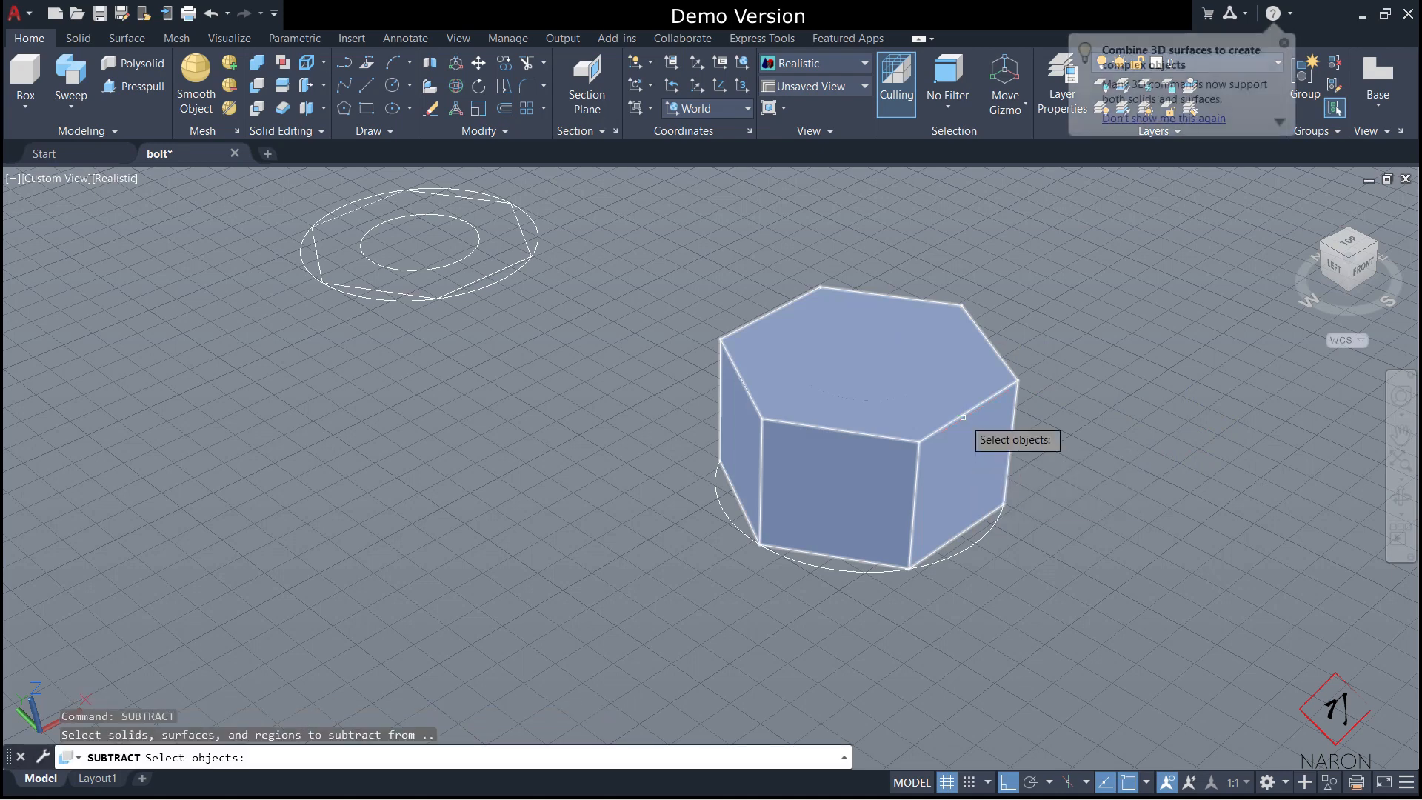
left_click(966, 445)
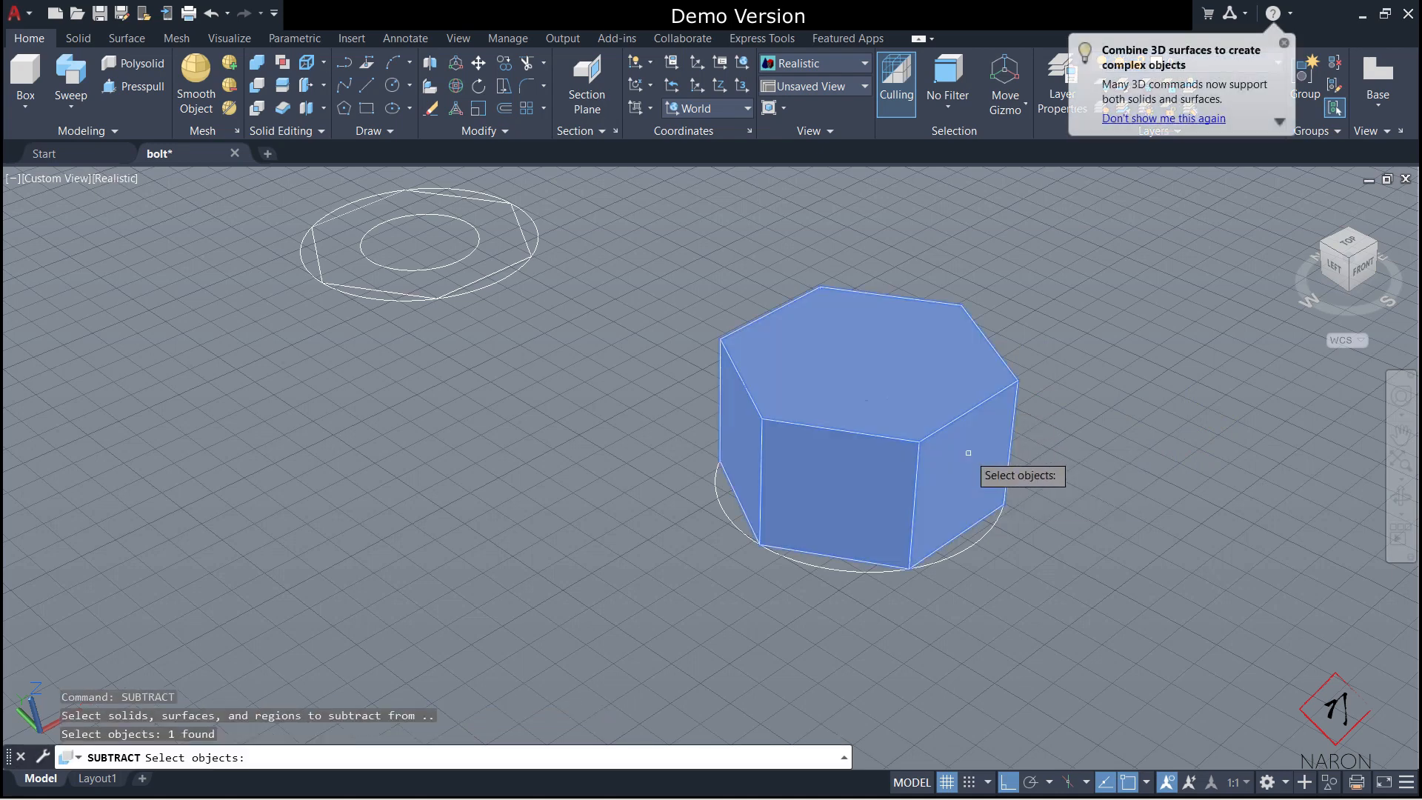
key("Return")
left_click(877, 363)
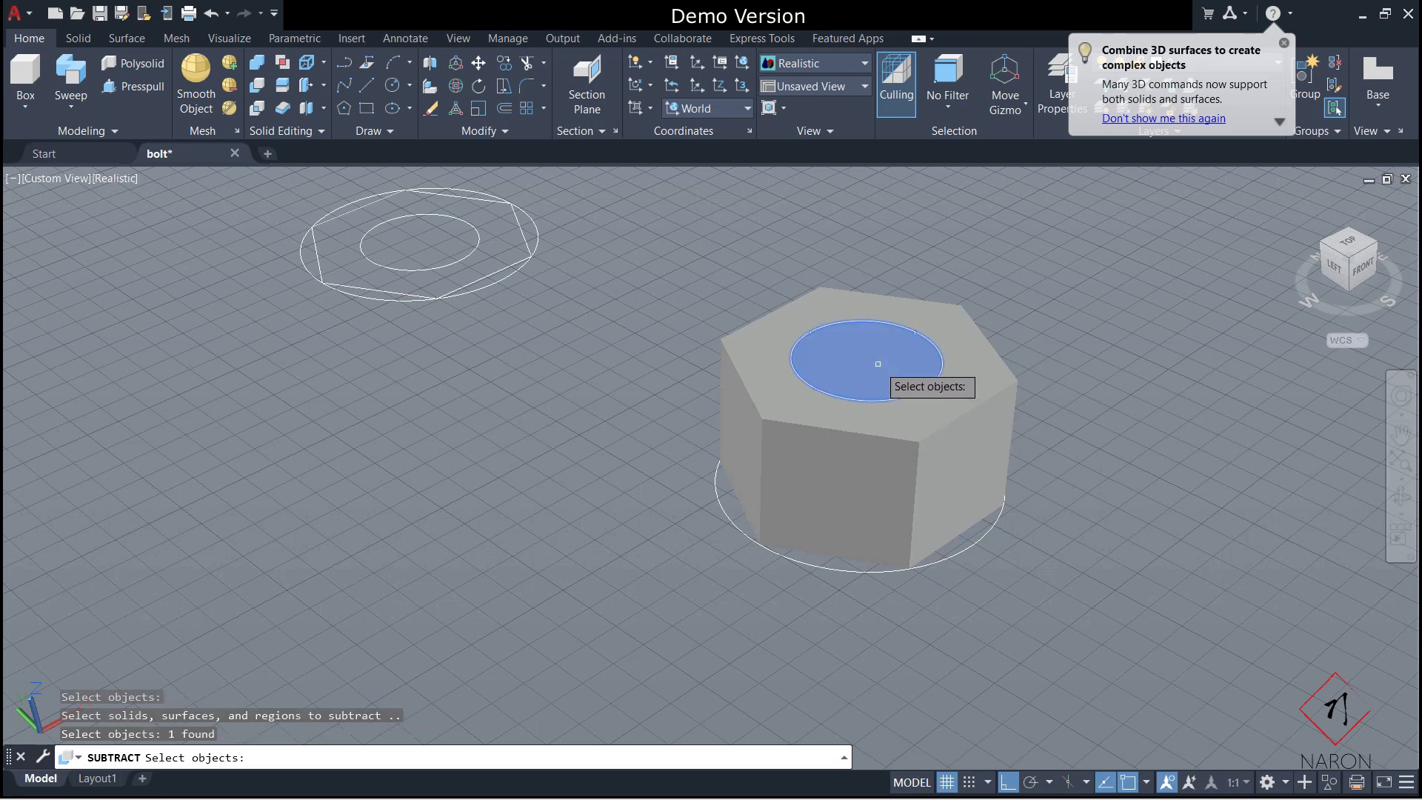
key("Return")
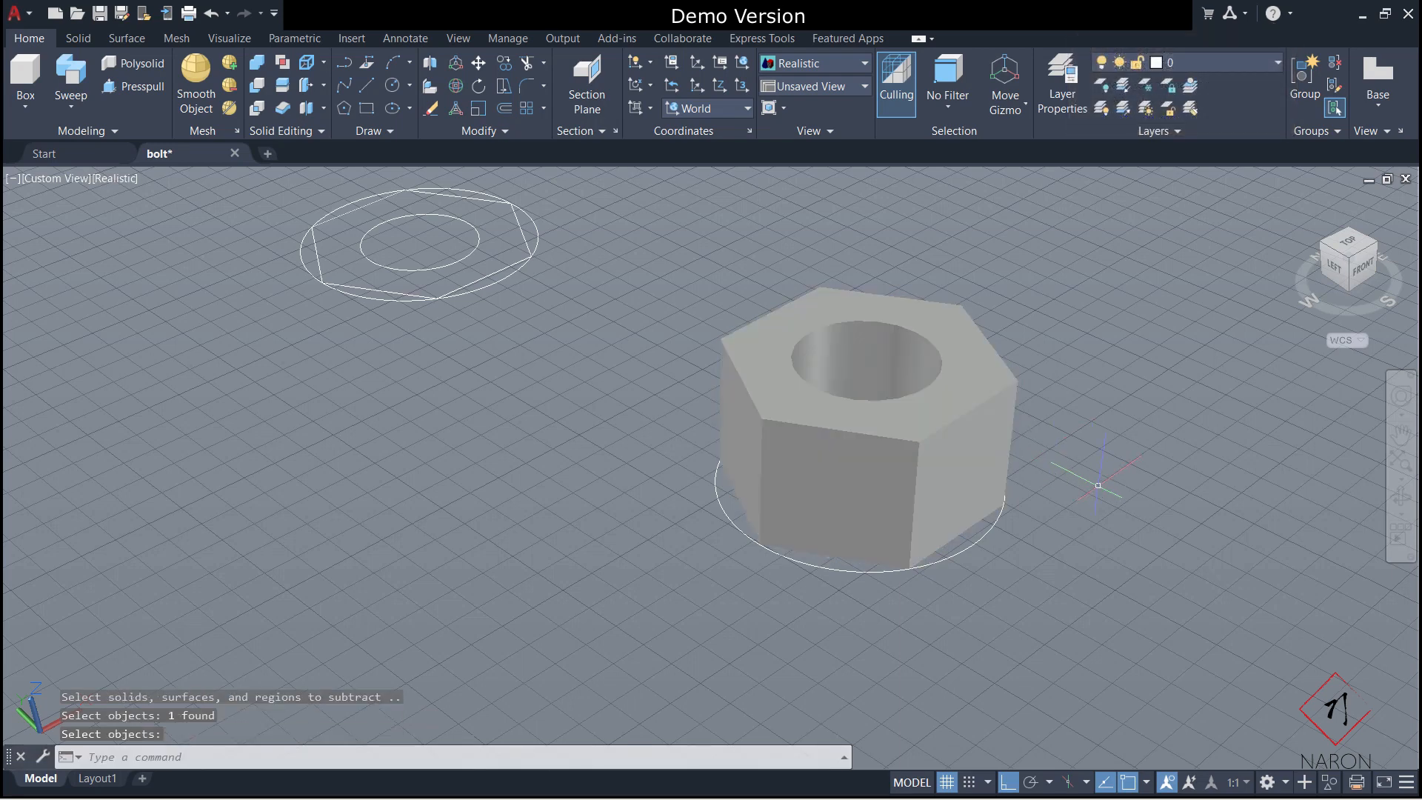
Extrude the outer circle around the hexagonal nut to a height of 2.
scroll(1048, 544, "down", 4)
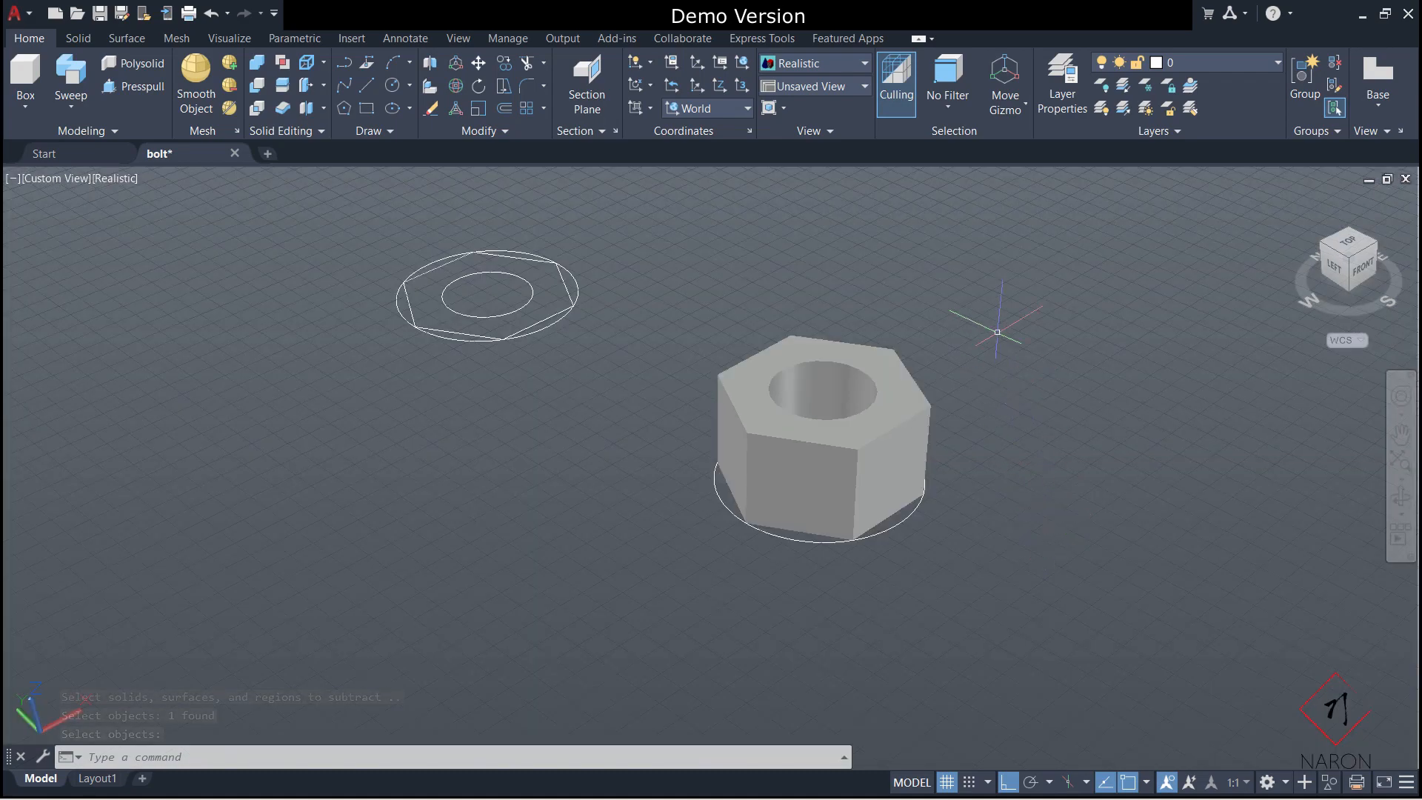
scroll(993, 322, "up", 3)
right_click(1053, 335)
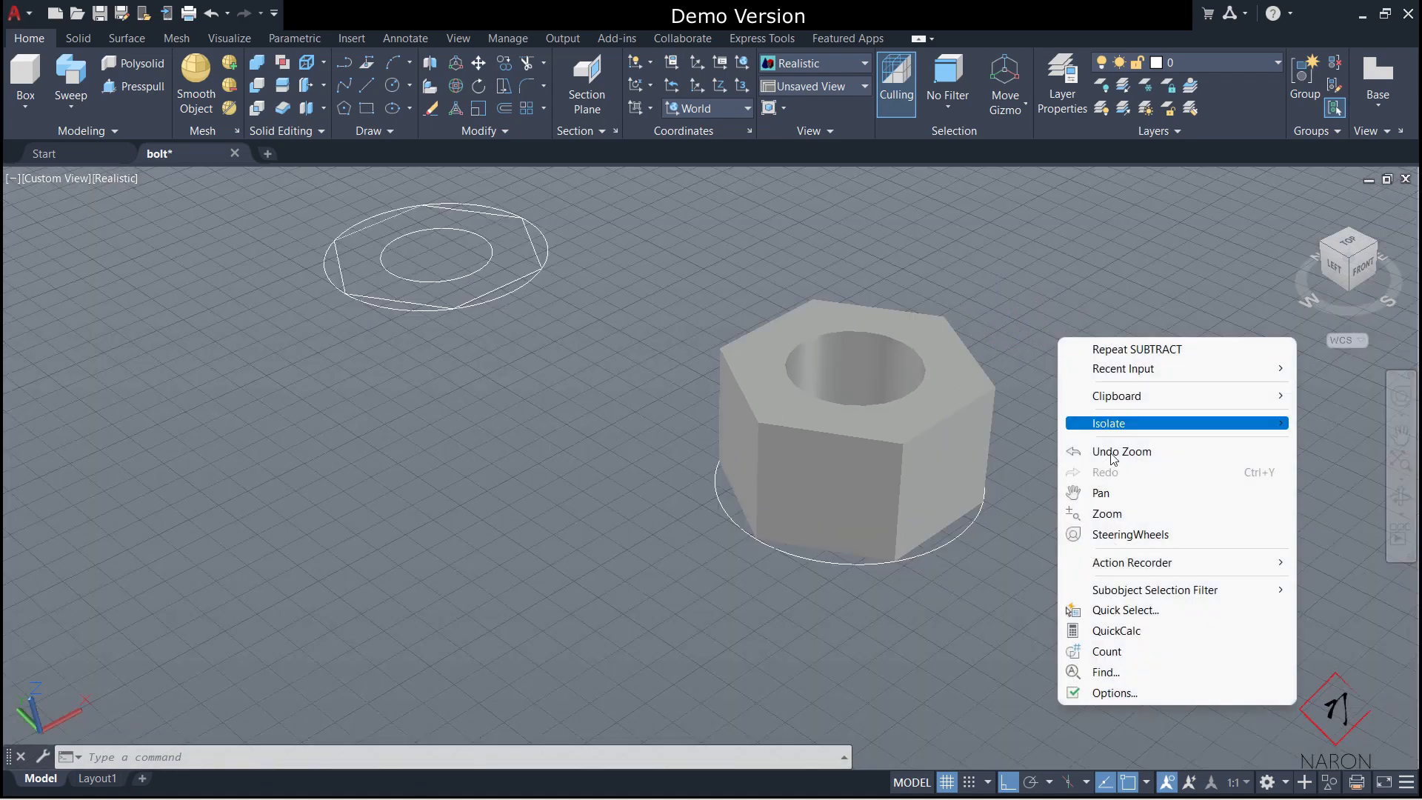
left_click(1103, 495)
left_click_drag(1087, 429, 1000, 494)
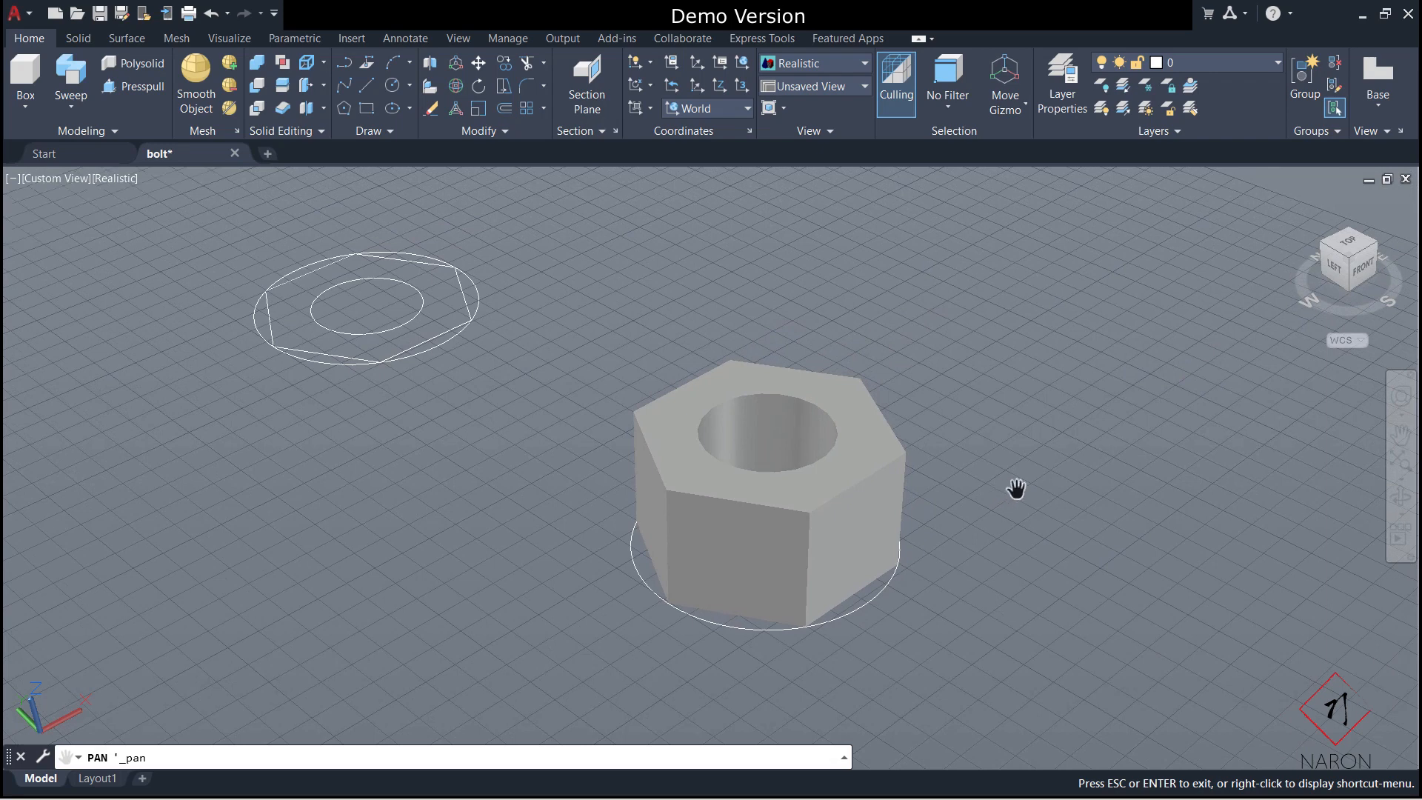
key("Escape")
left_click(871, 593)
left_click(874, 593)
type("e")
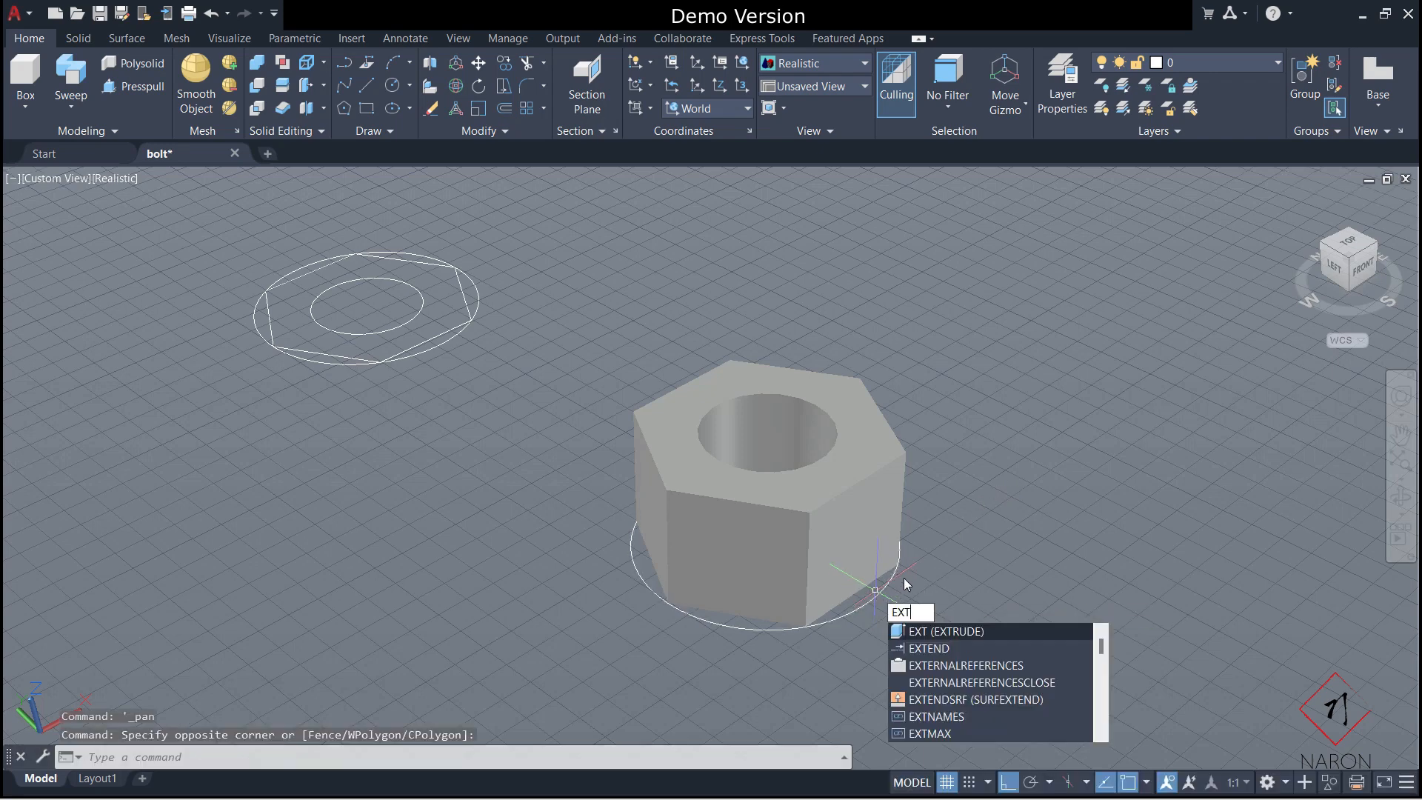
key("Return")
left_click(886, 588)
key("Return")
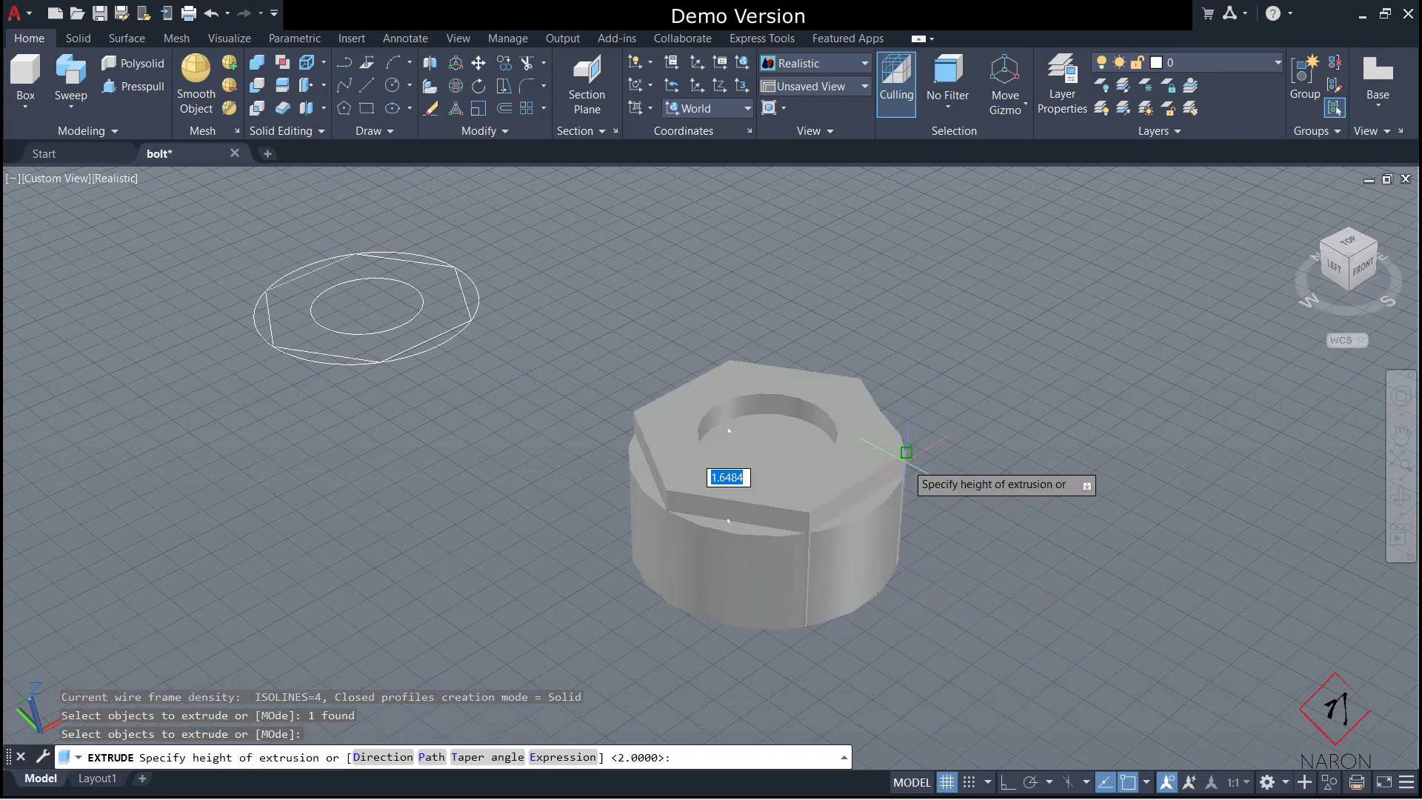
type("2")
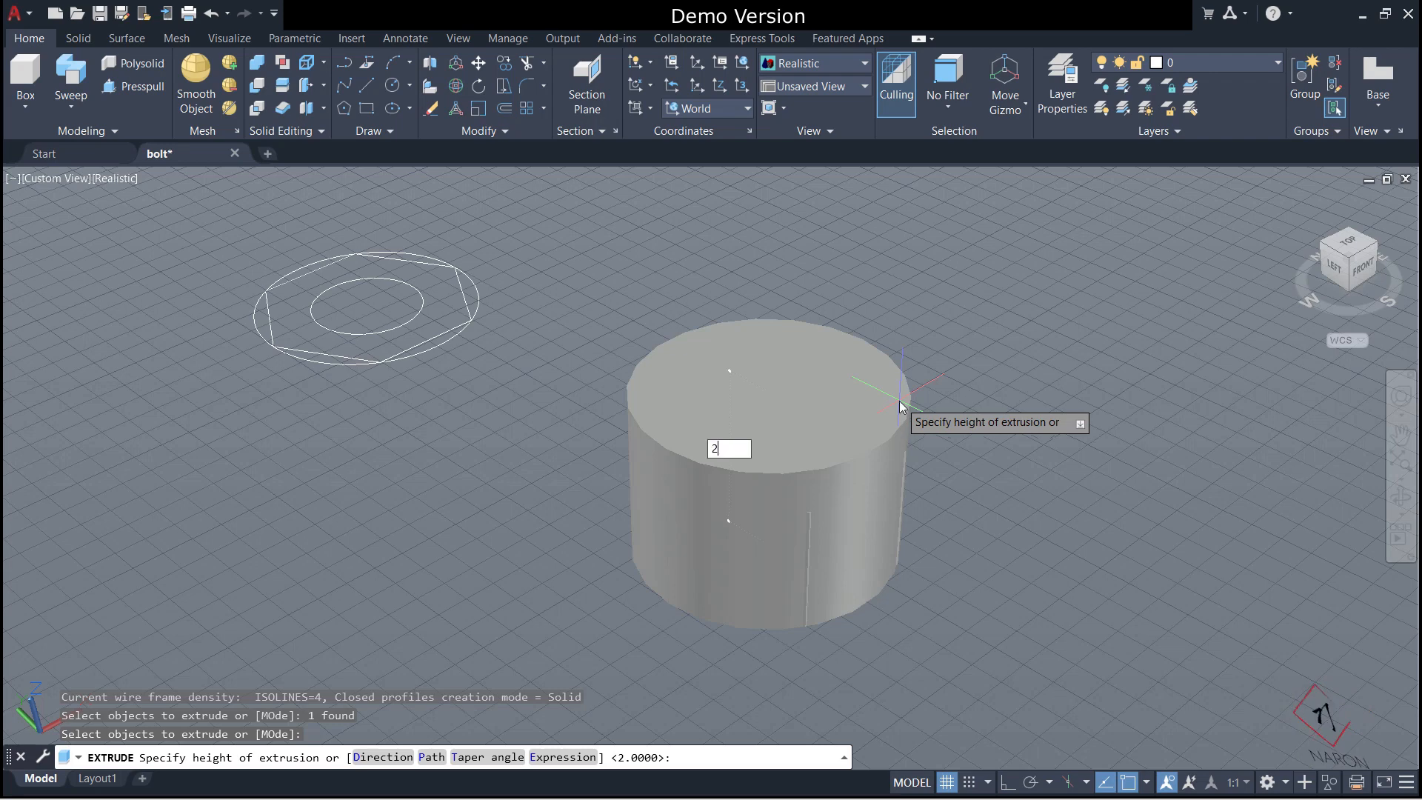
key("Return")
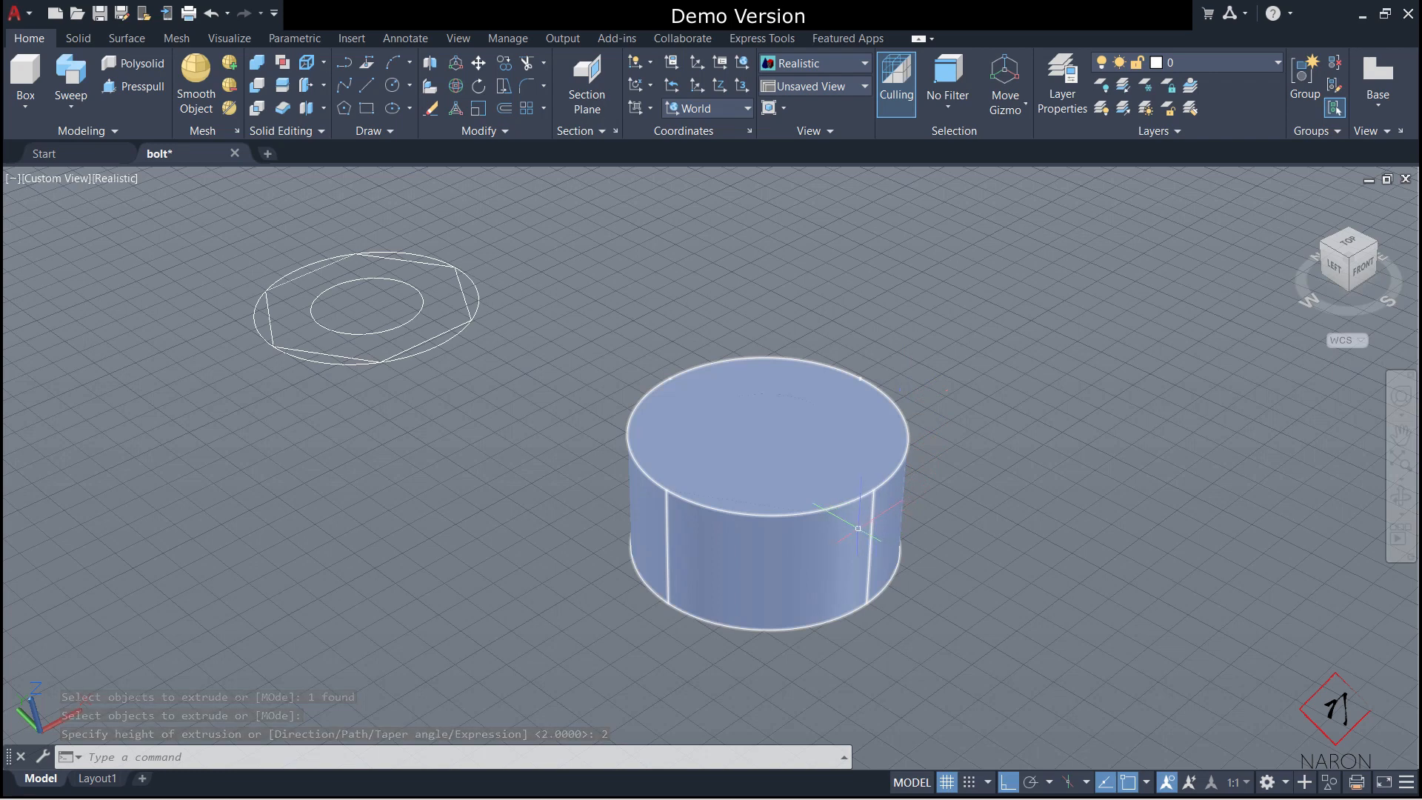
Fillet the top and bottom circular edges of the outer cylinder with a radius of 0.3.
type("FI")
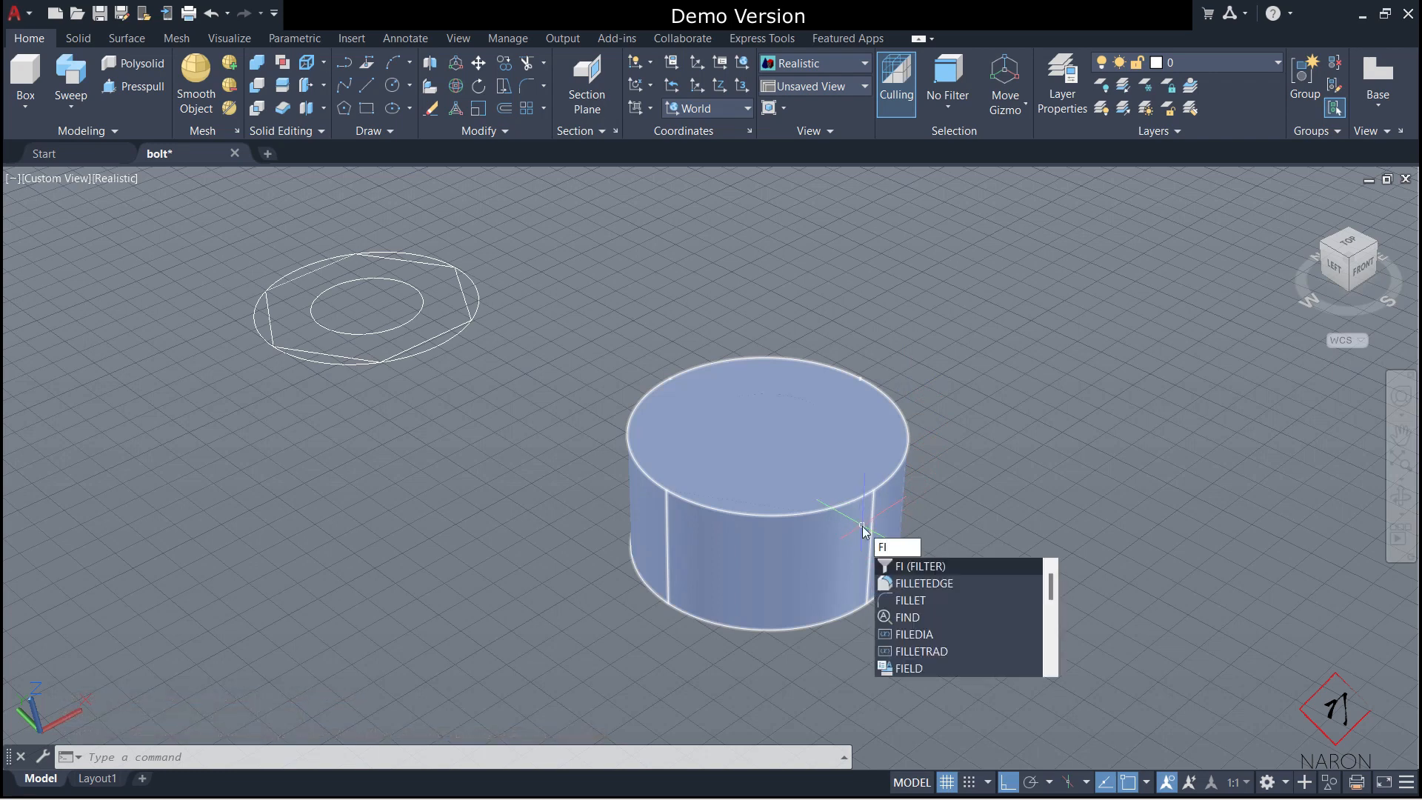
left_click(887, 599)
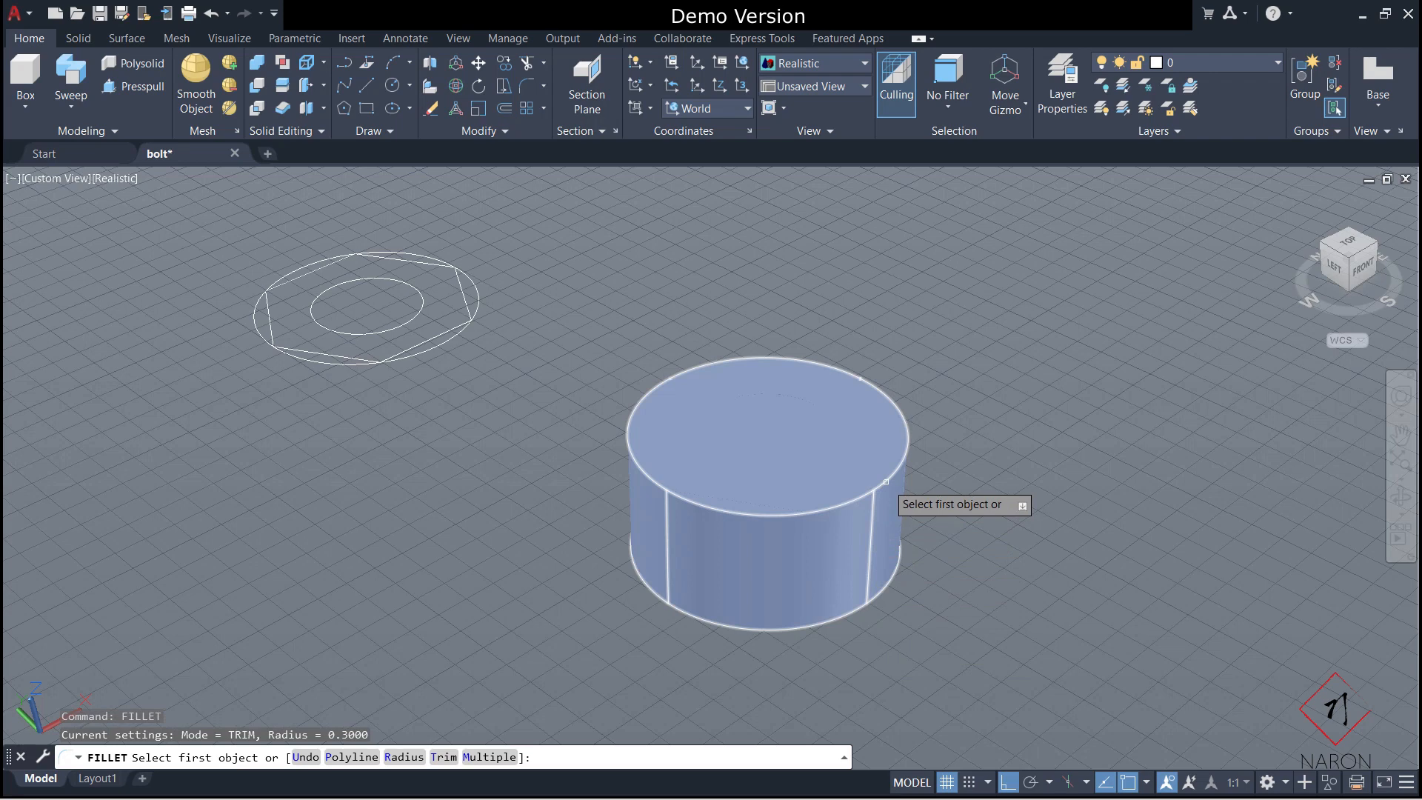
left_click(895, 470)
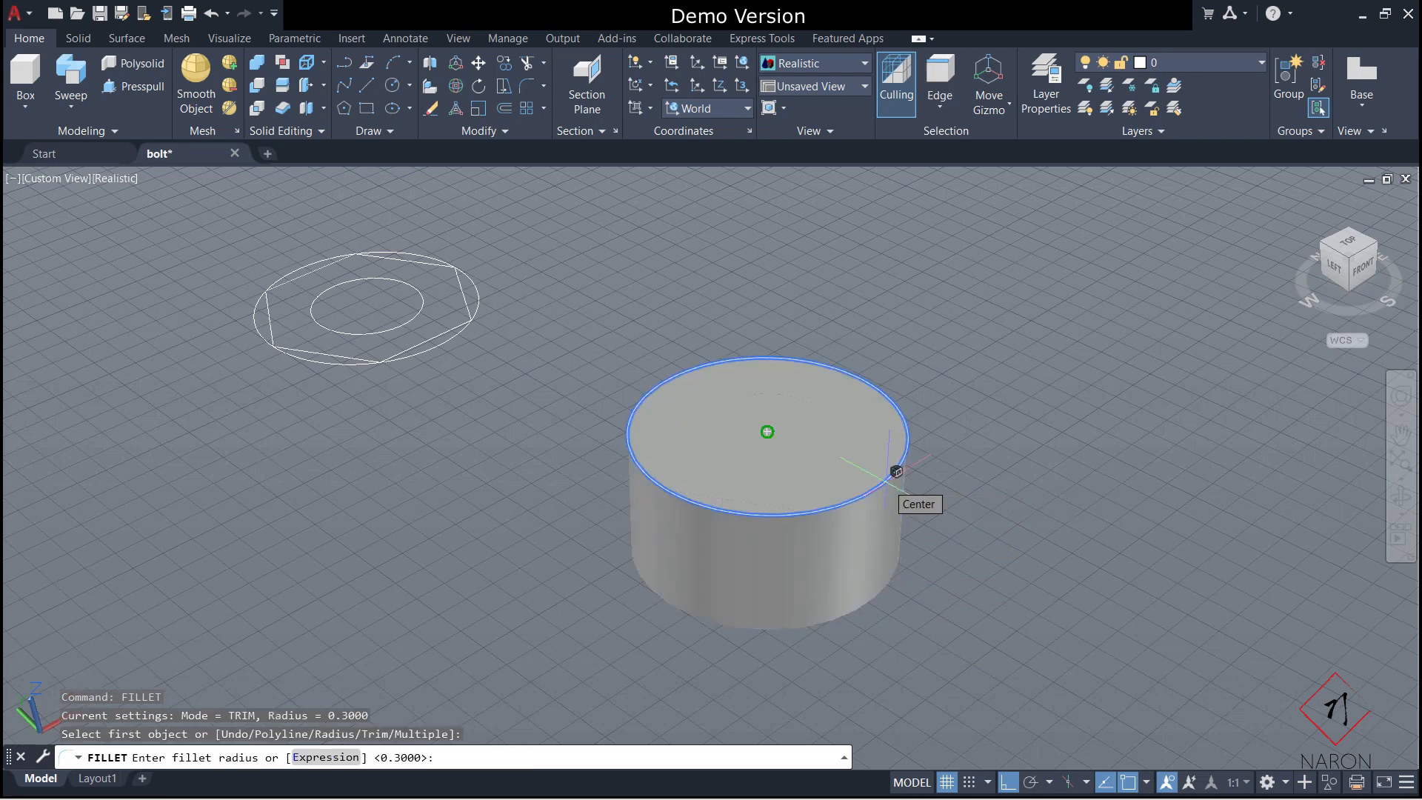
type(".3")
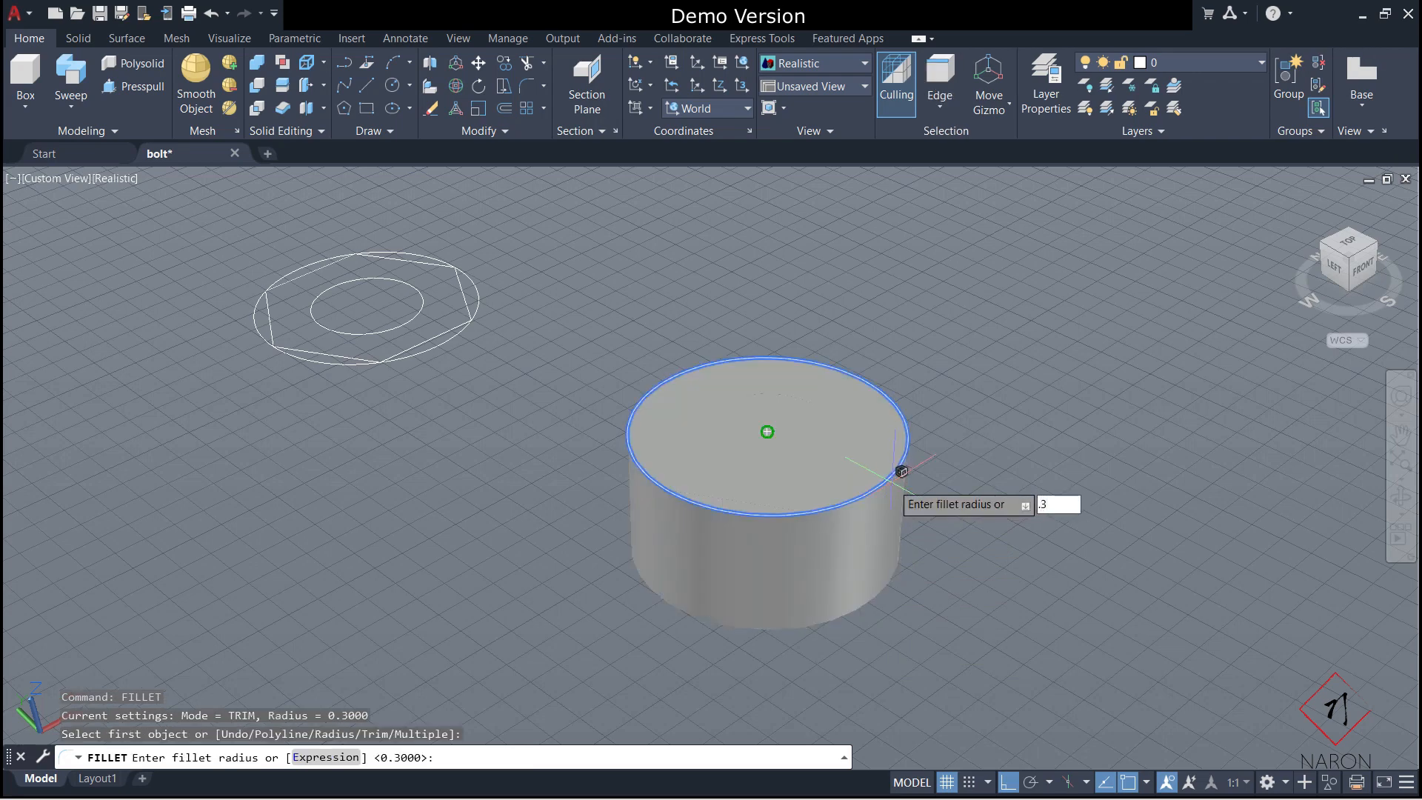
key("Return")
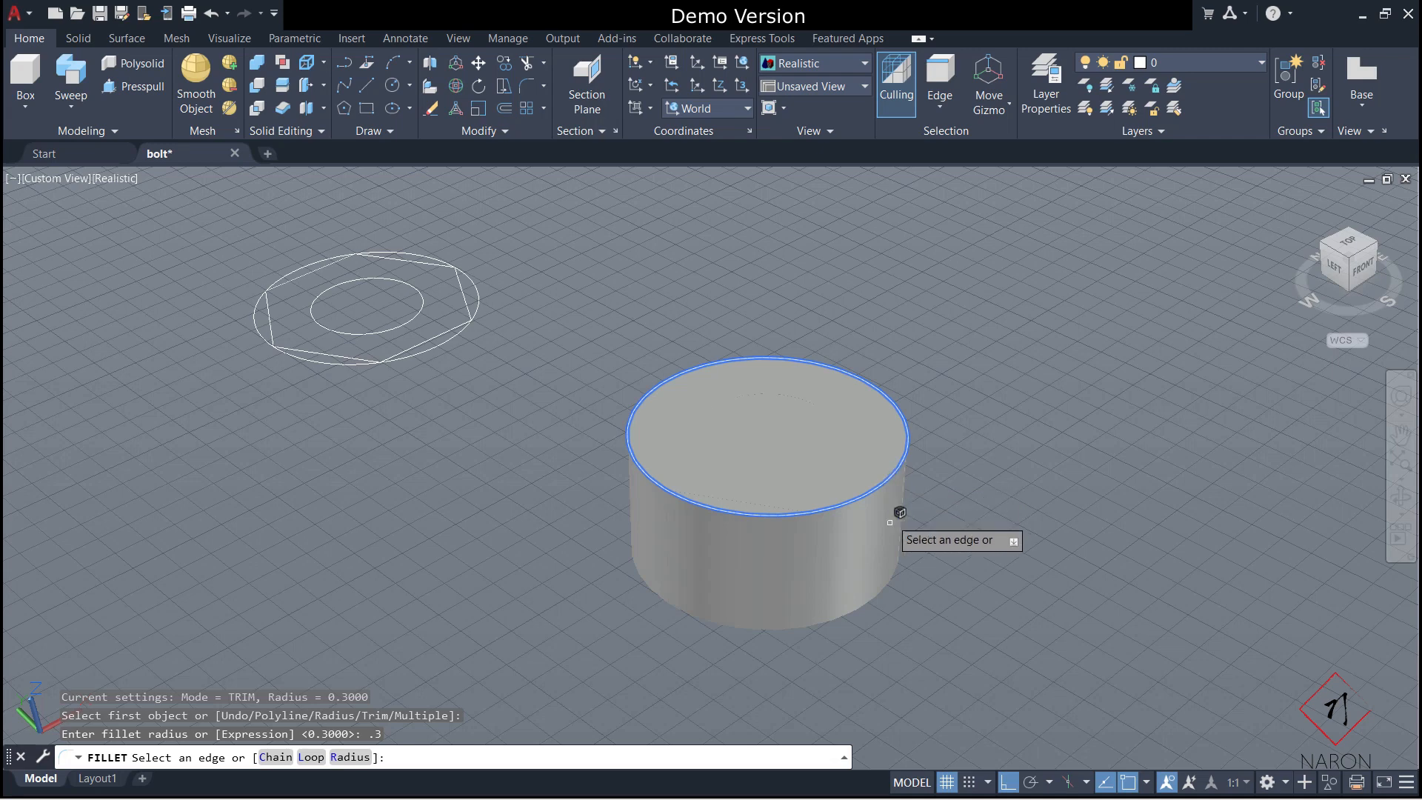
left_click(881, 584)
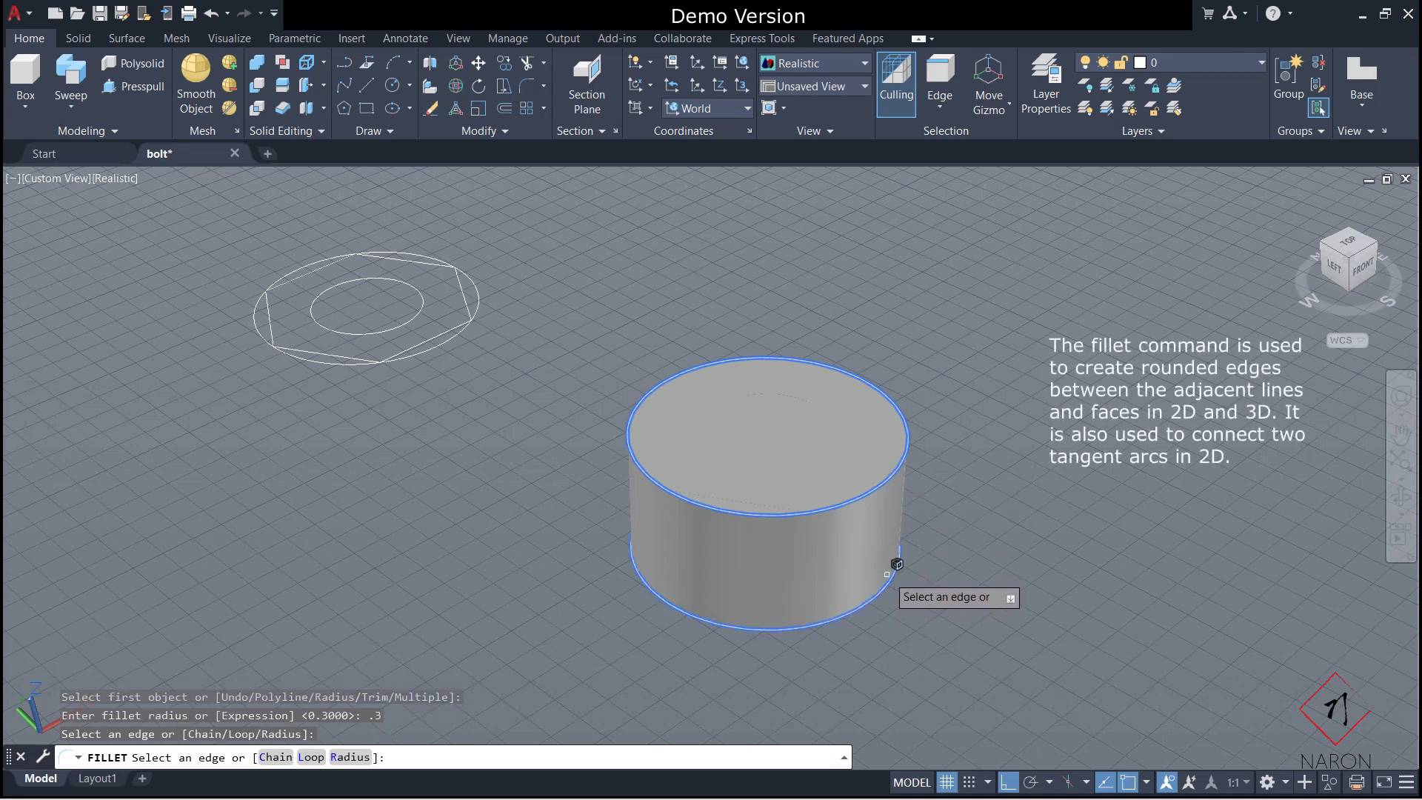
key("Return")
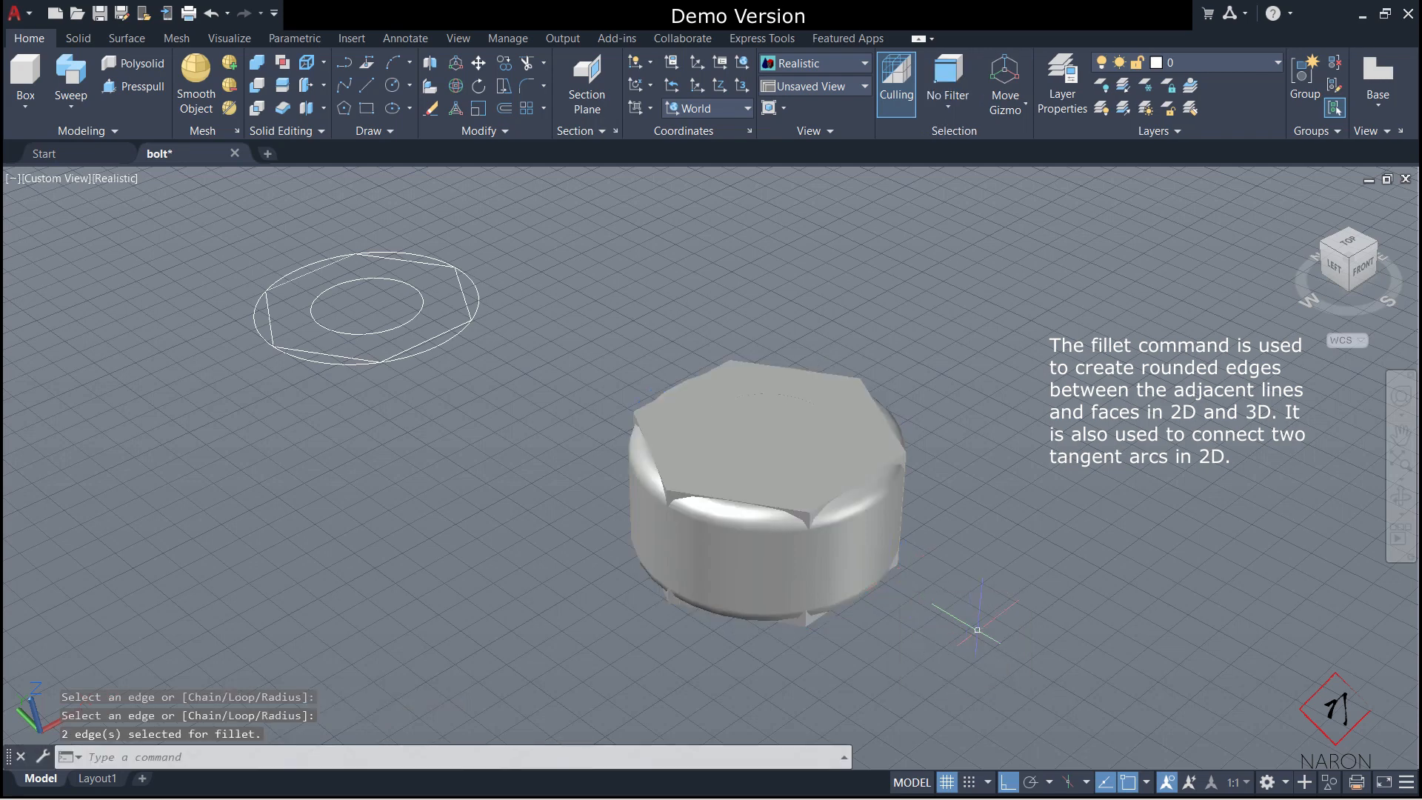
left_click(978, 629)
left_click(982, 623)
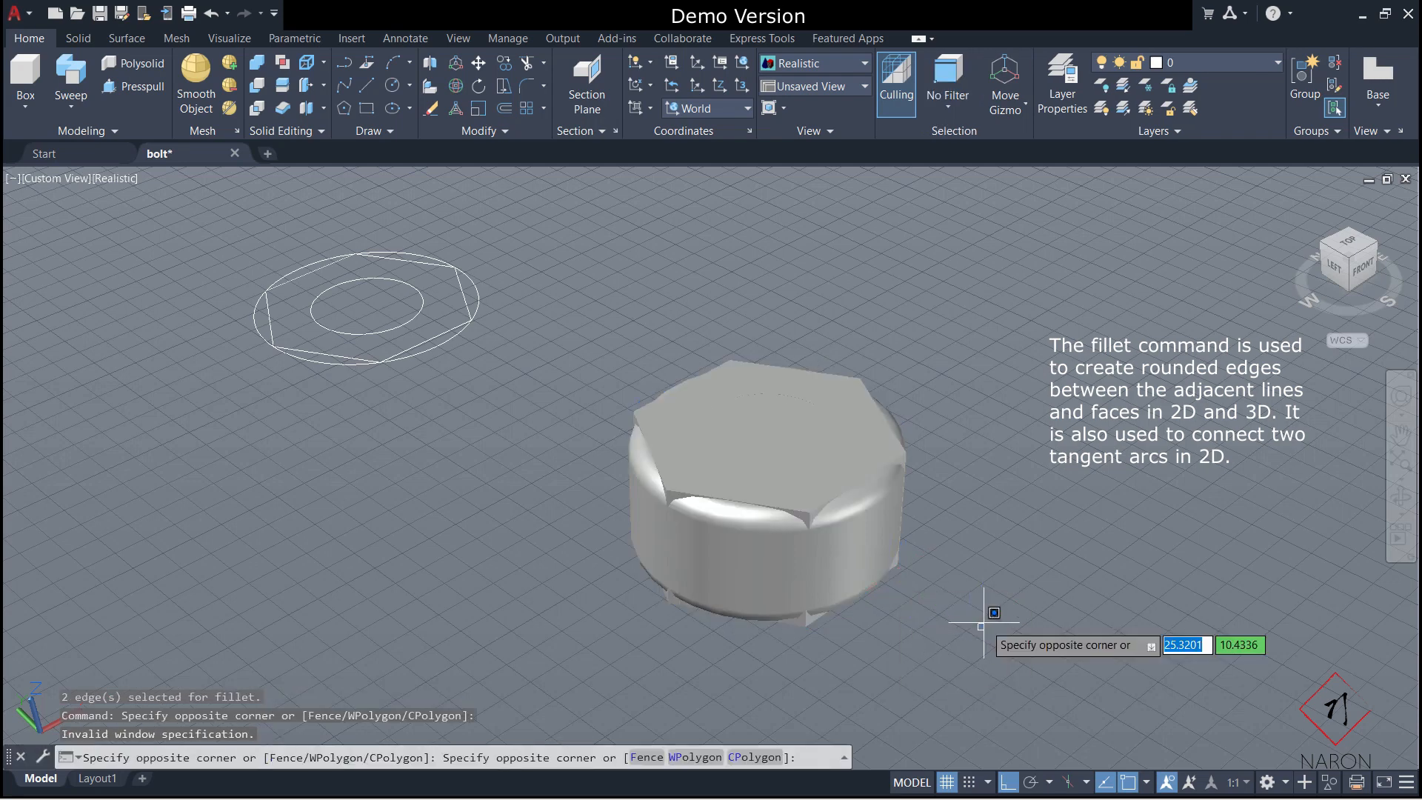
key("Escape")
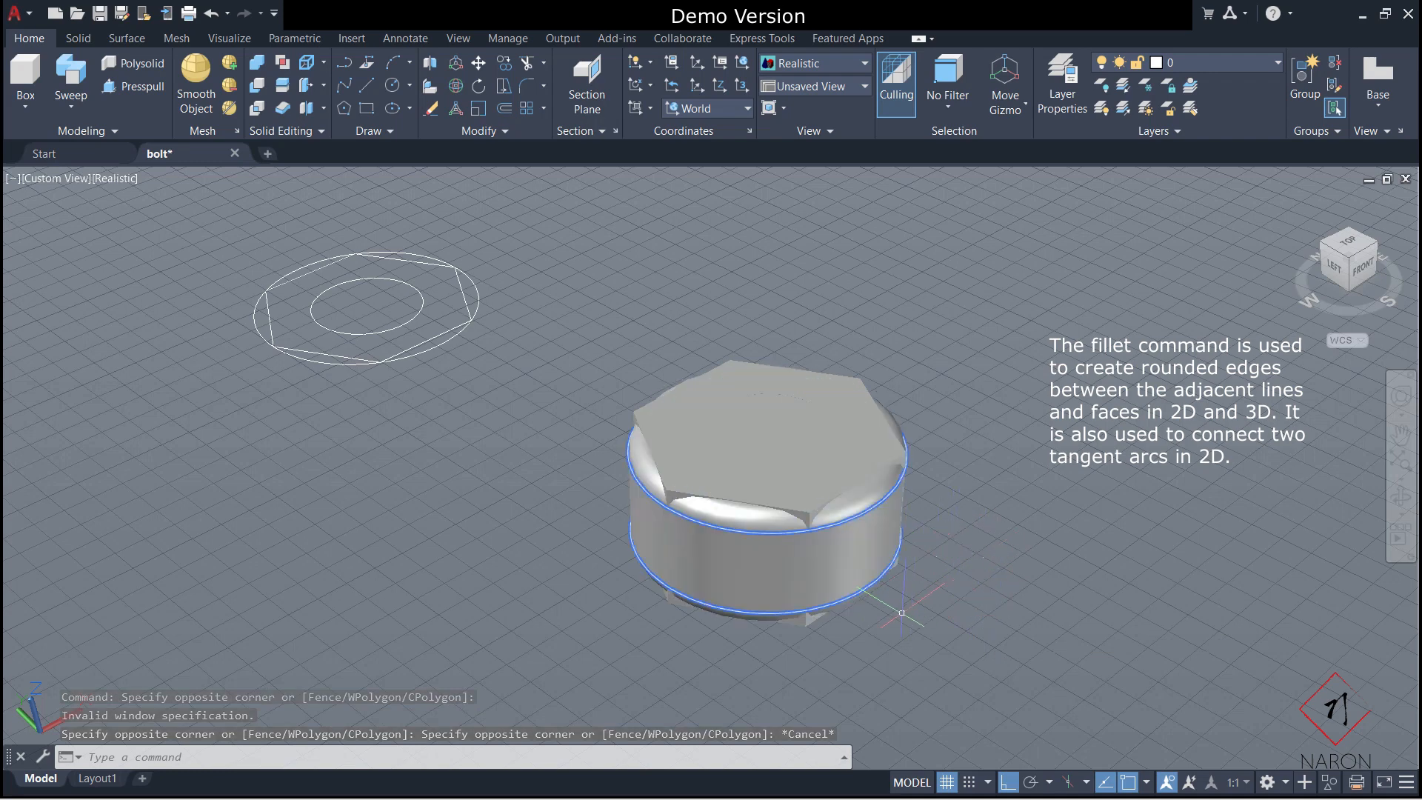
Intersect the filleted cylinder with the hexagonal solid to give the nut its rounded corners.
type("i")
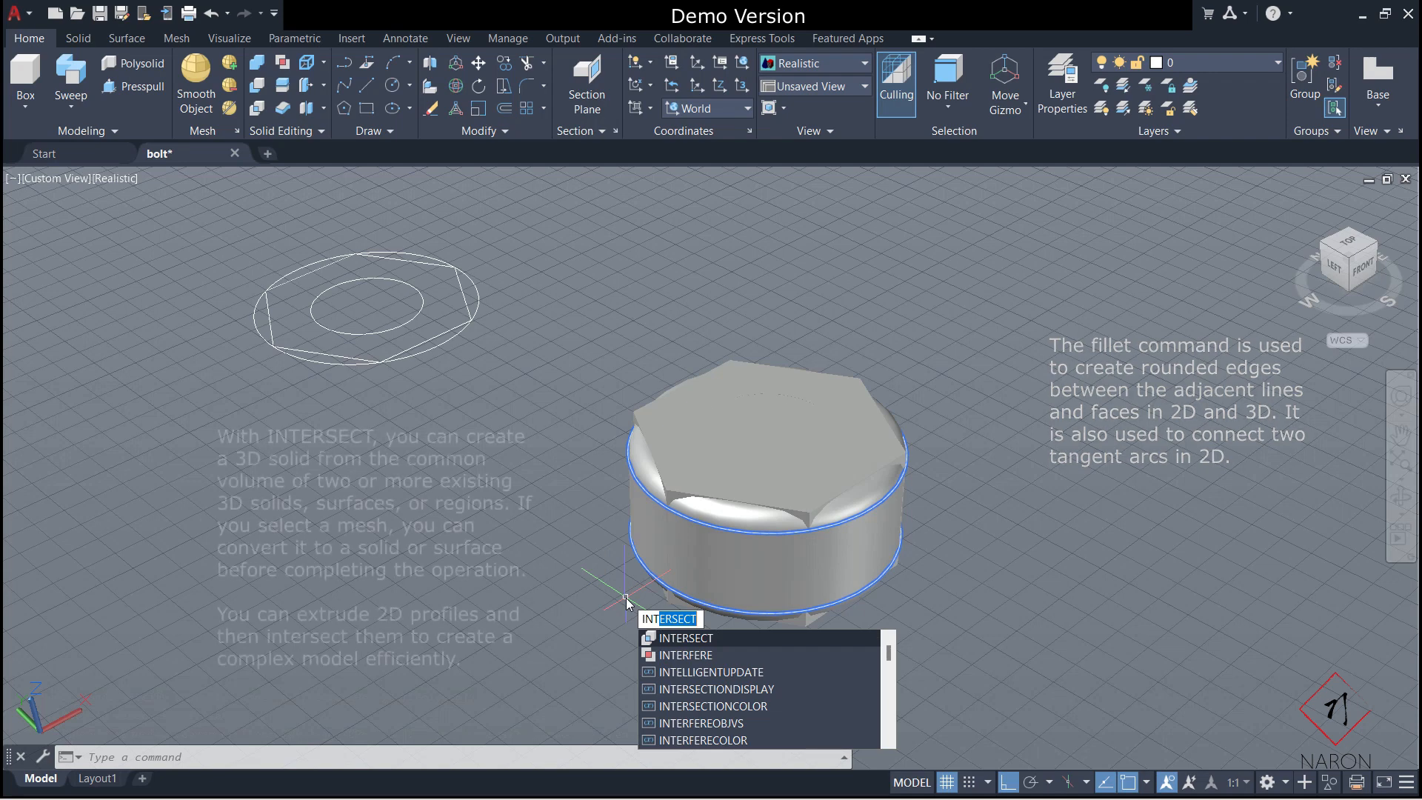
key("Return")
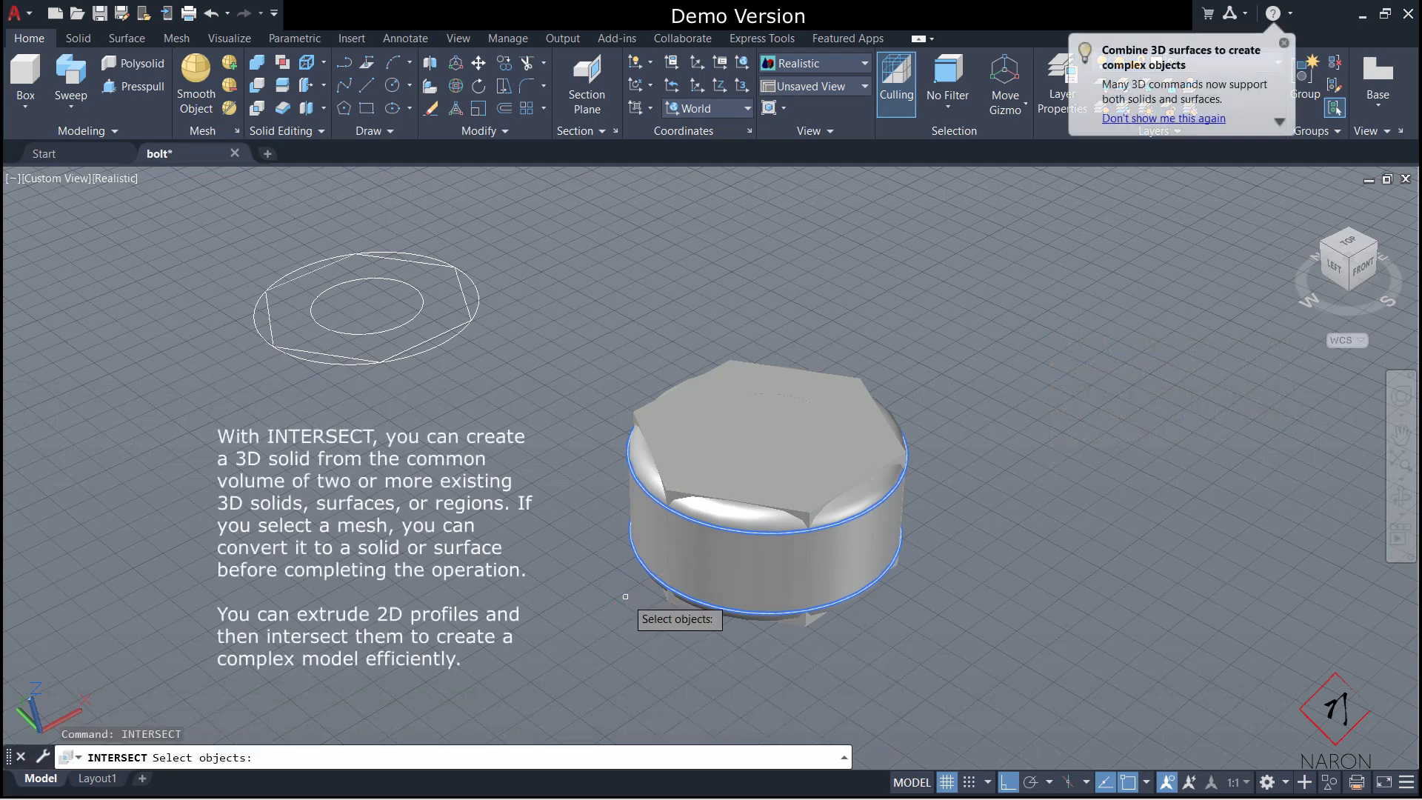
left_click(703, 541)
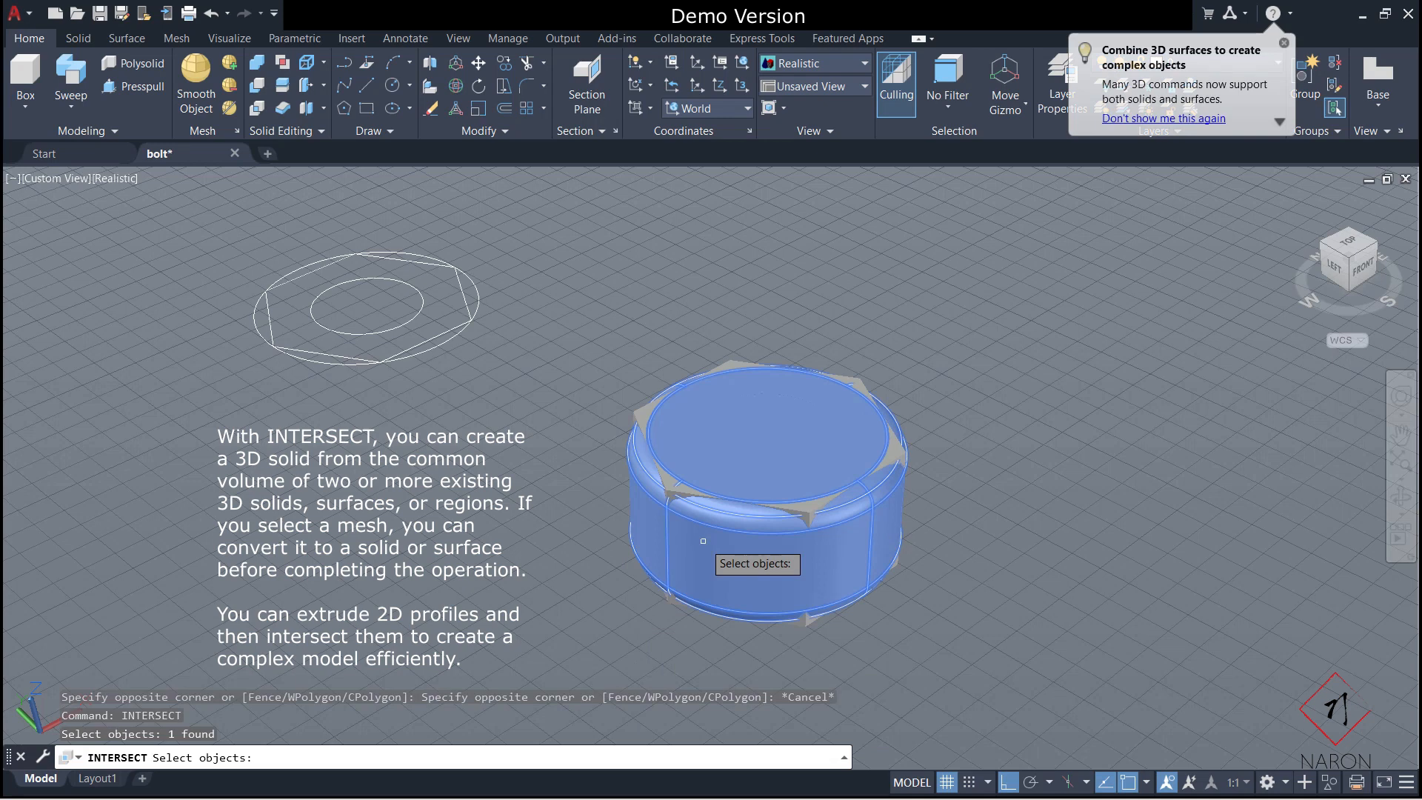
left_click(673, 491)
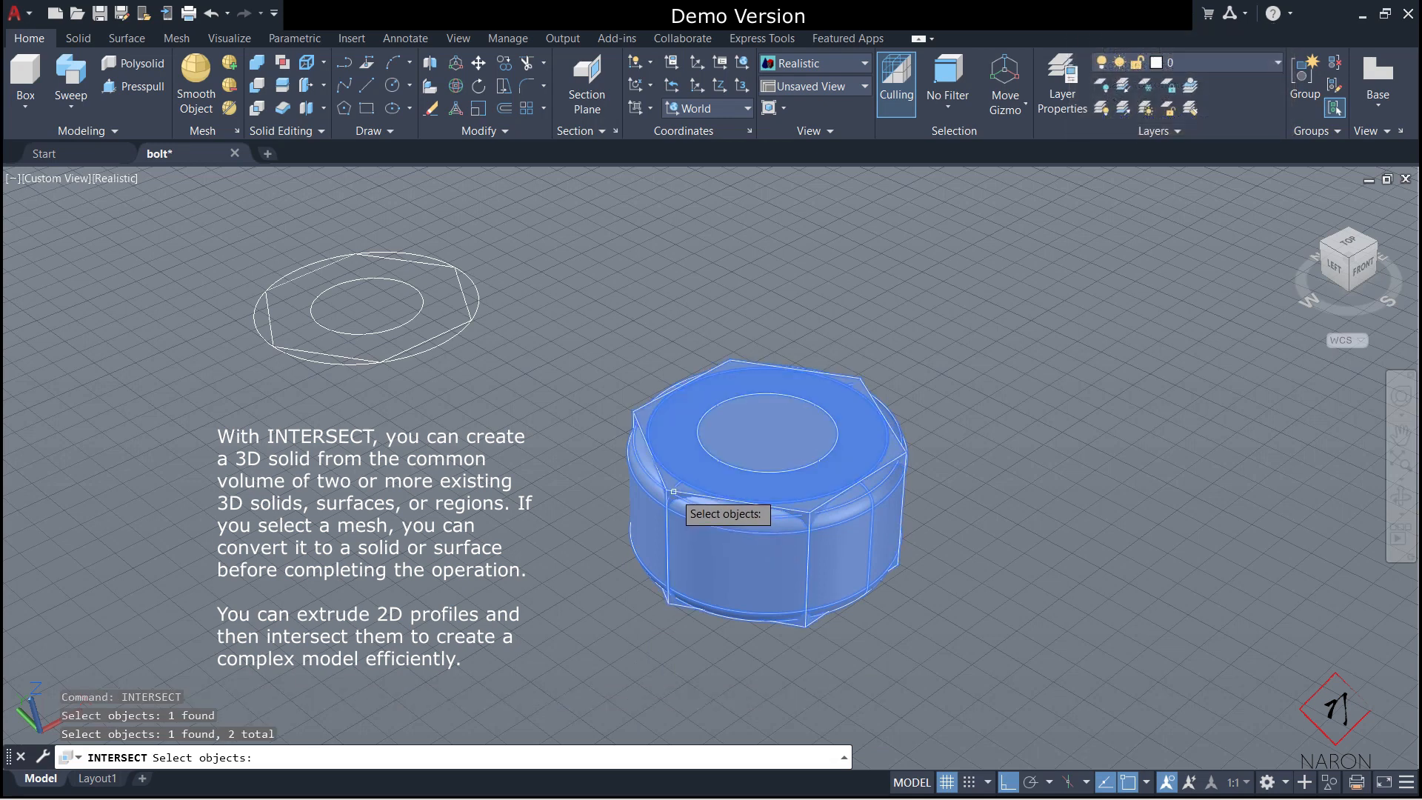
key("Return")
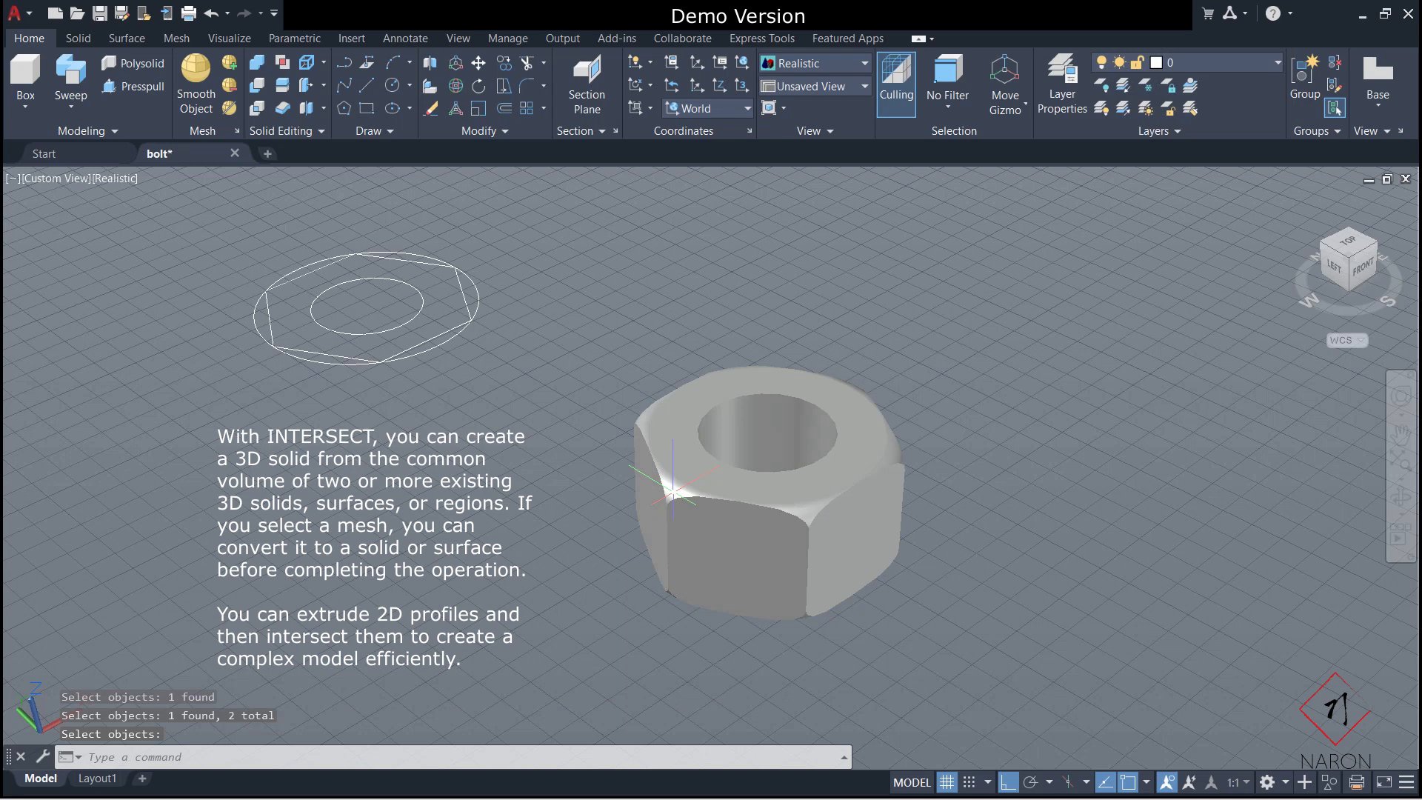
Create a helix centred on the bottom of the nut's hole with base radius 1, top radius 1 and height 2.0.
right_click(977, 502)
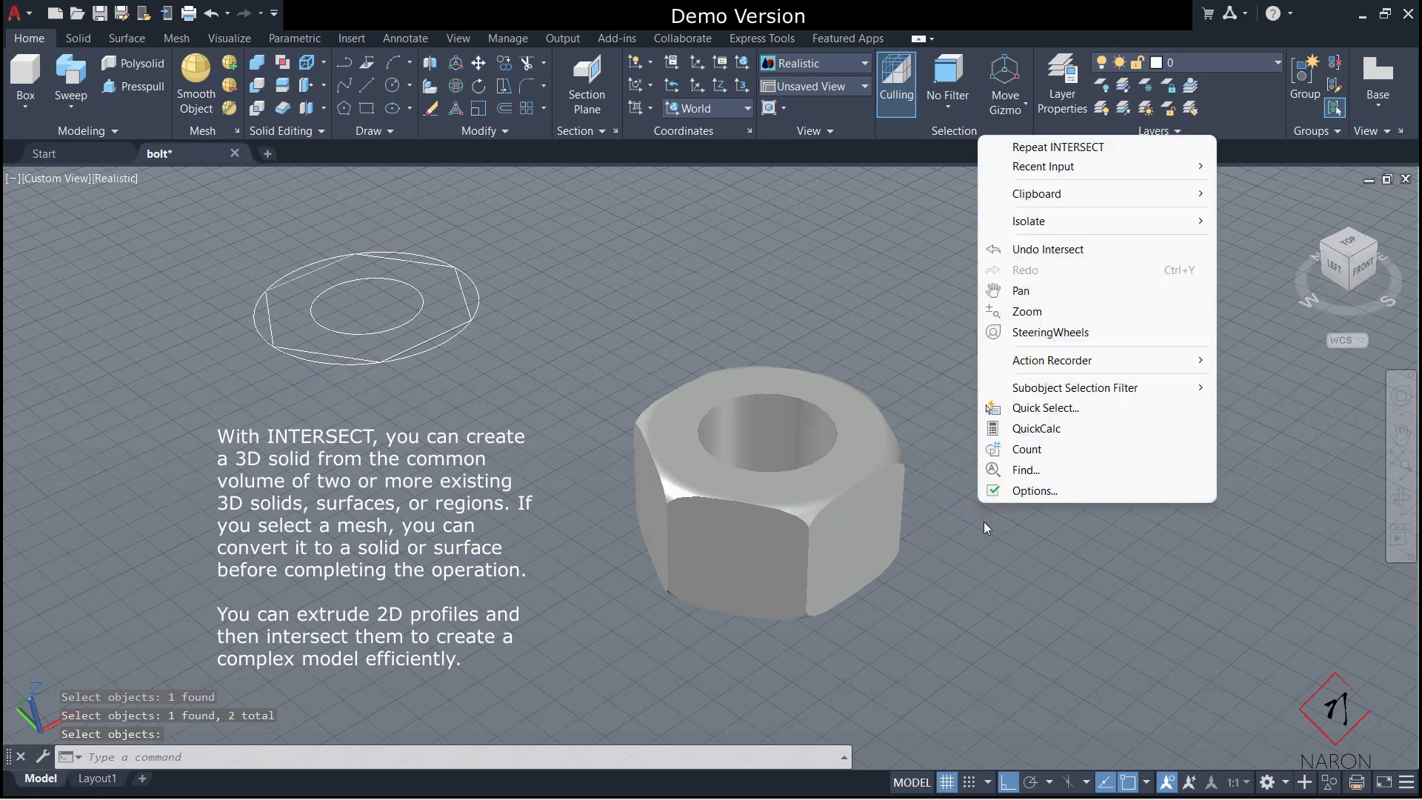
left_click(1401, 486)
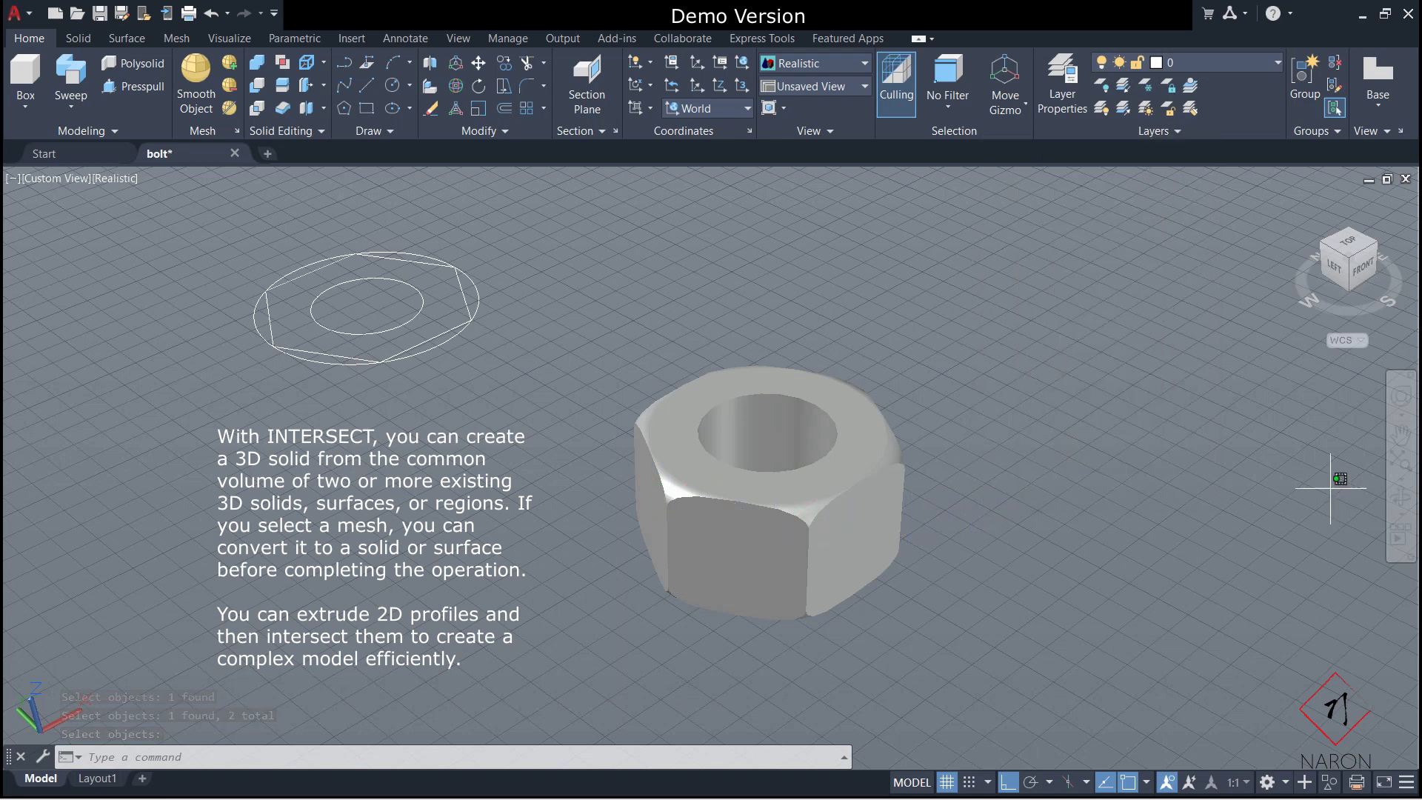
left_click(1399, 497)
left_click_drag(994, 497, 818, 490)
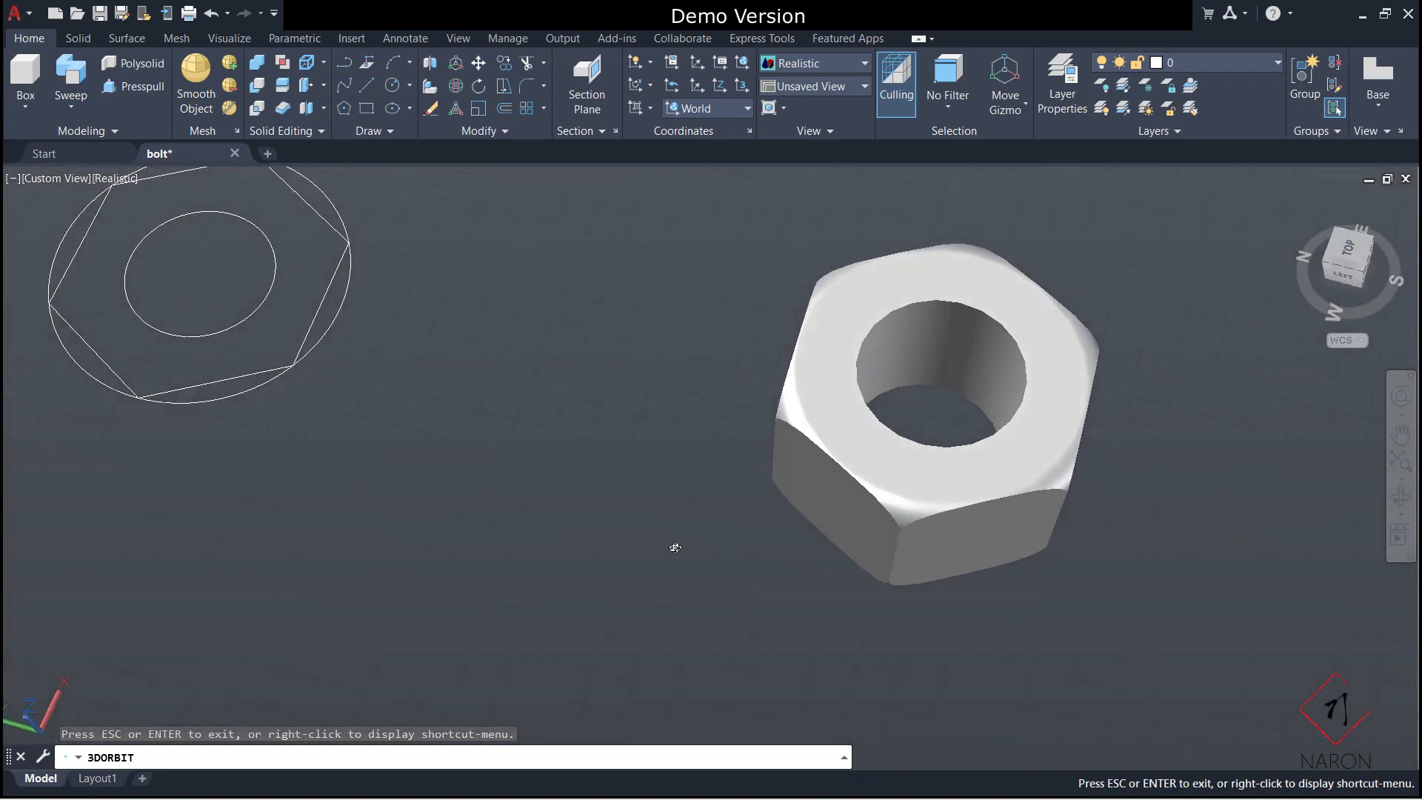
key("Escape")
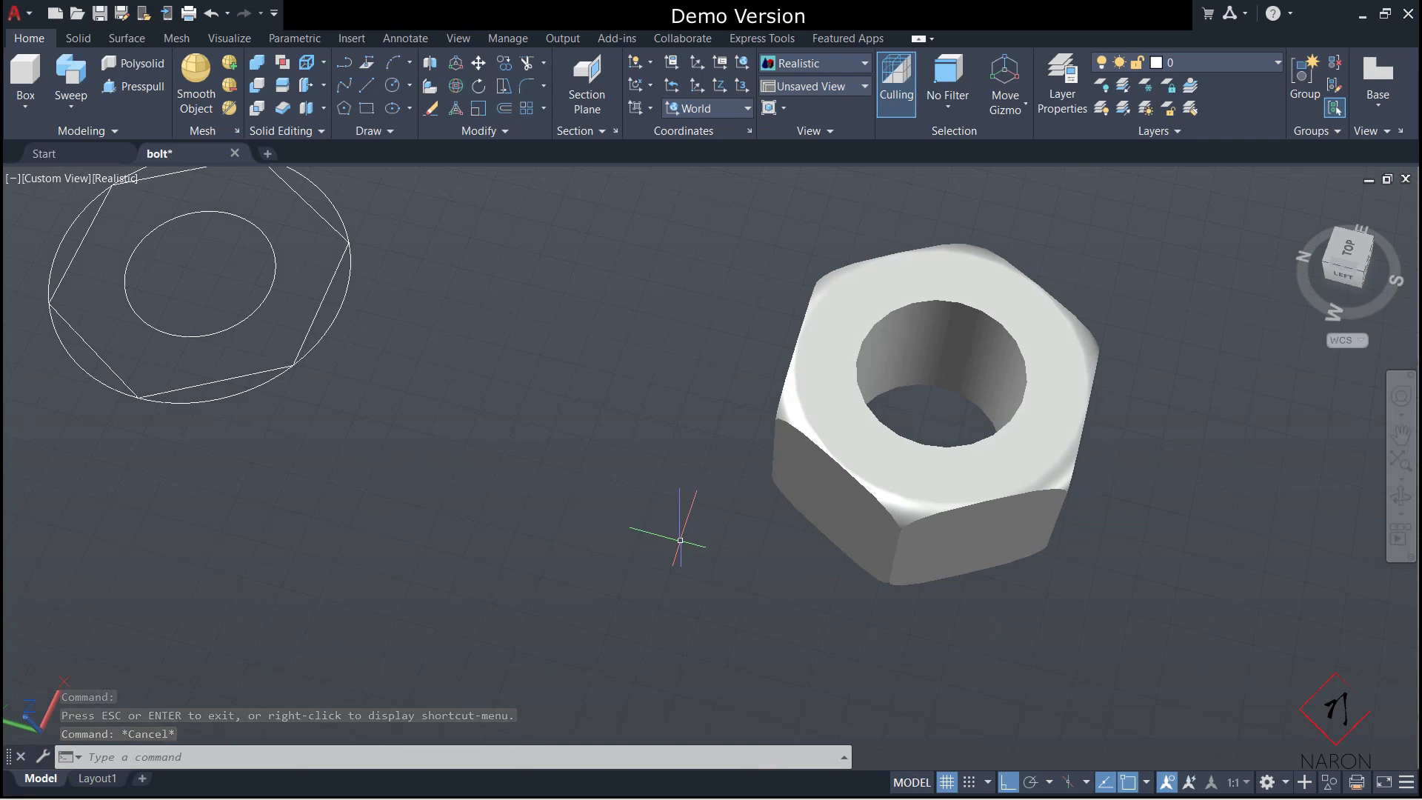
type("HE")
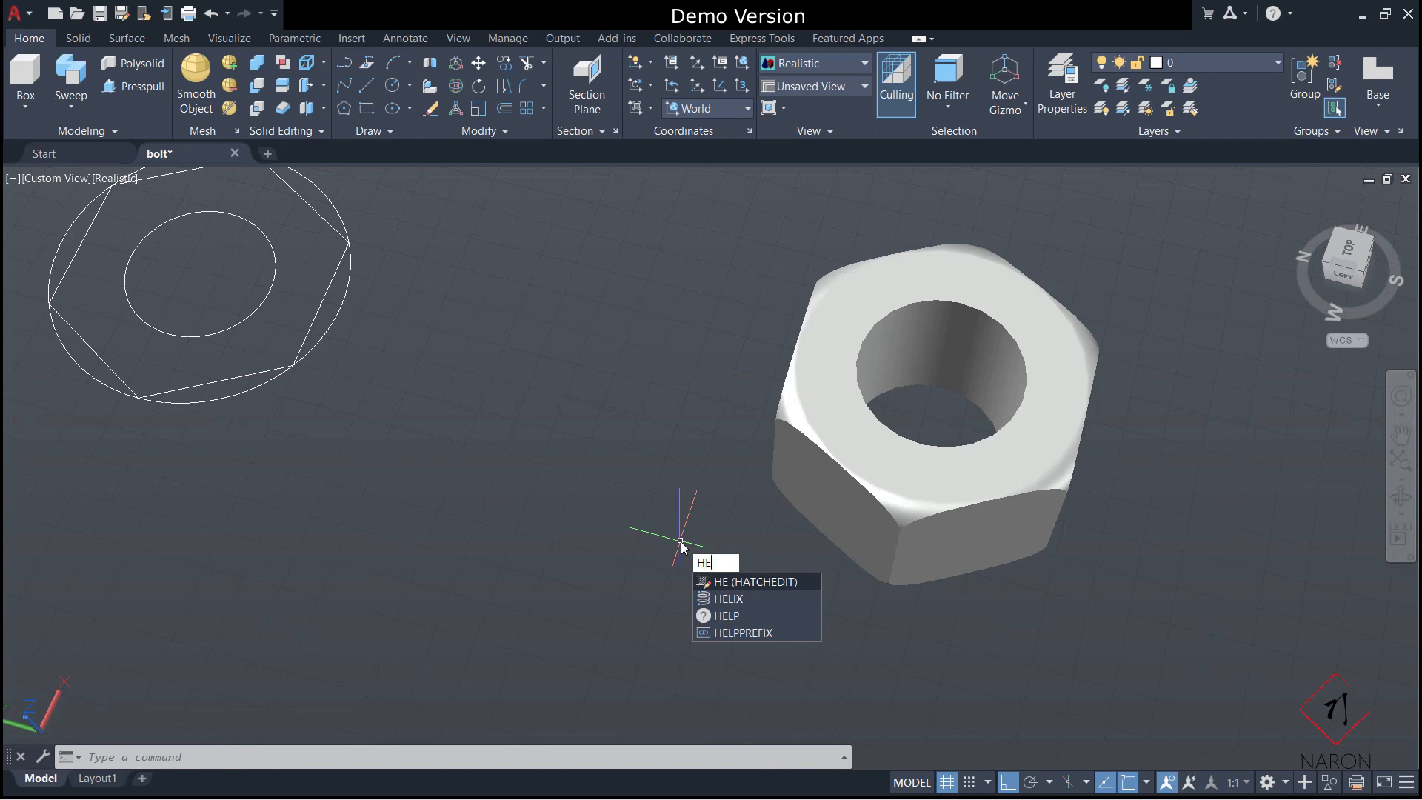
key("Down")
key("Return")
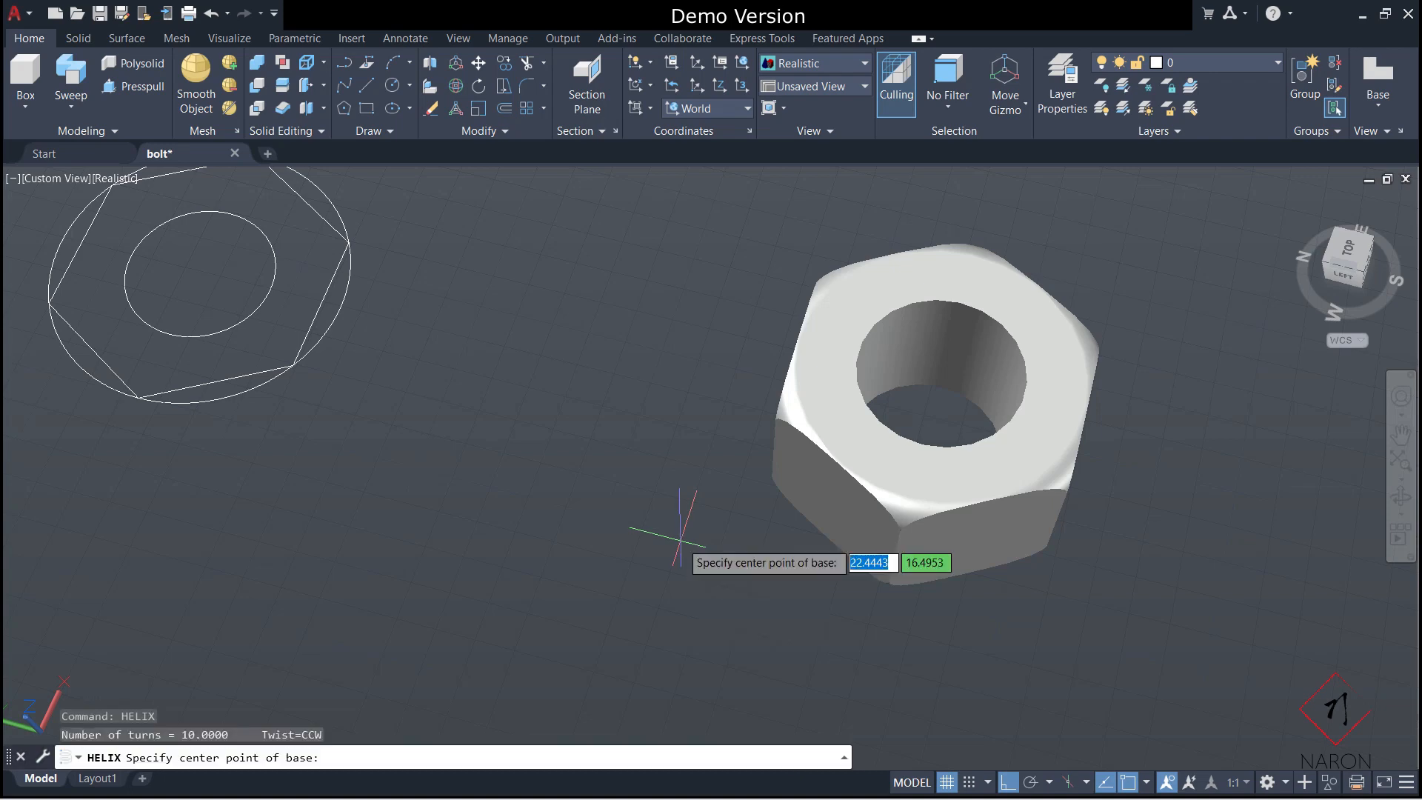
left_click(940, 372)
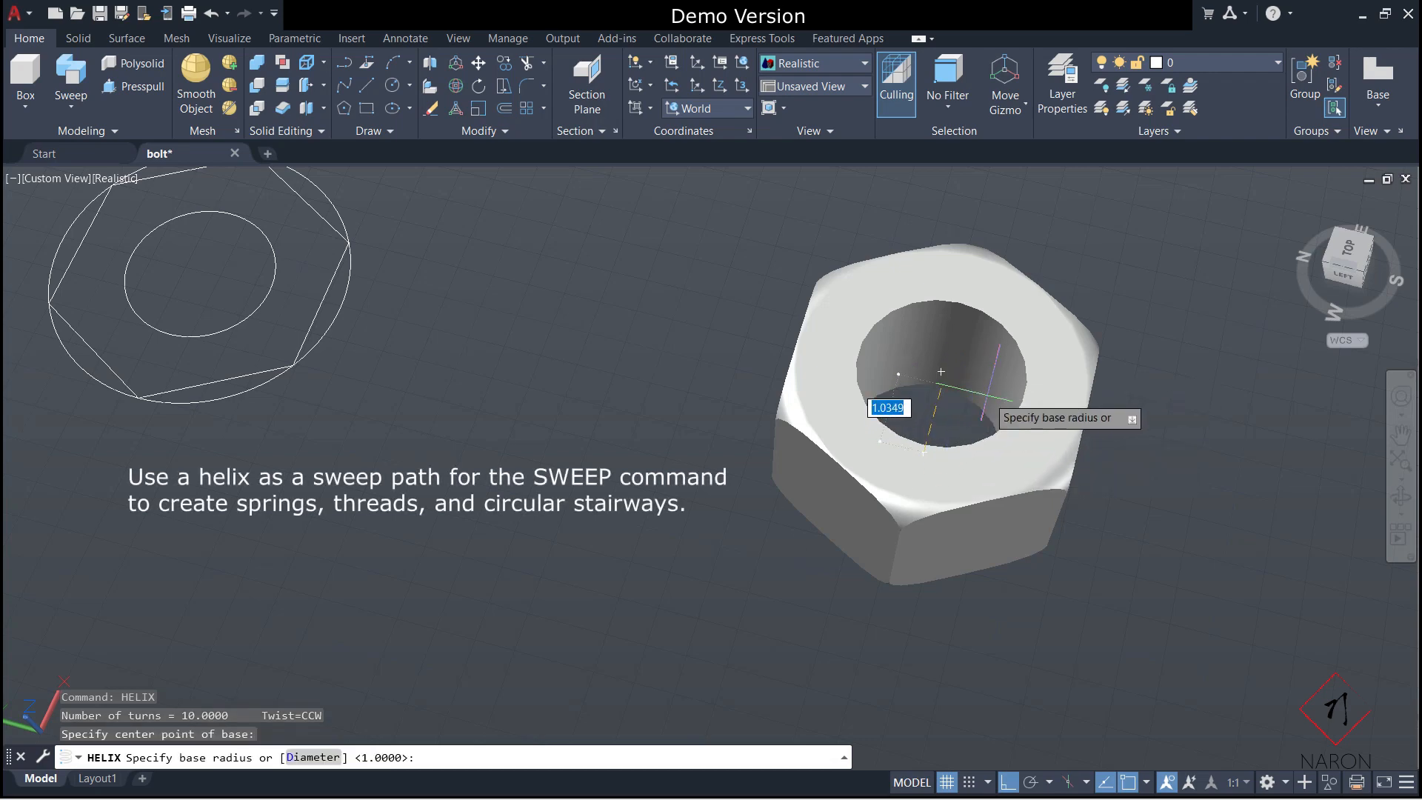
type("1")
key("Return")
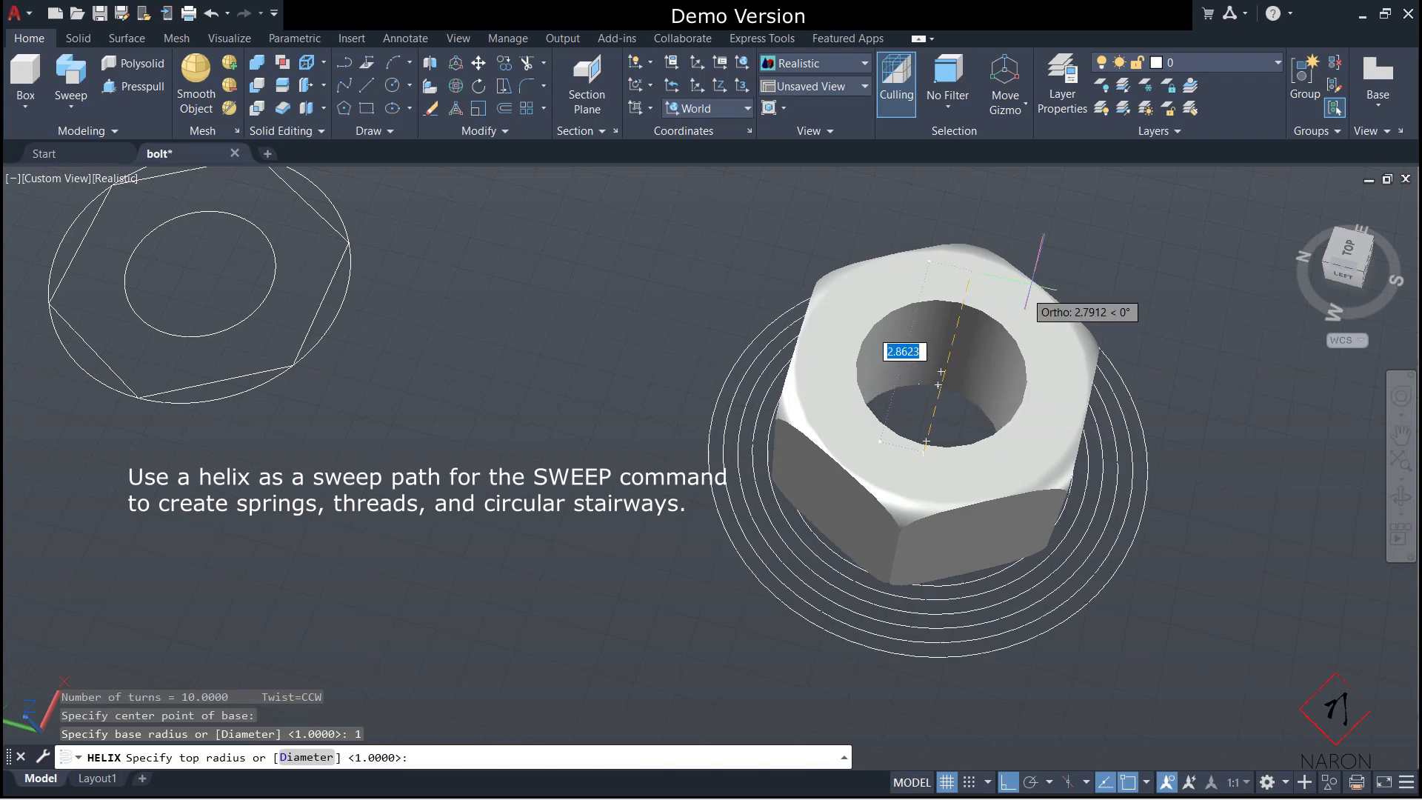
type("1")
key("Return")
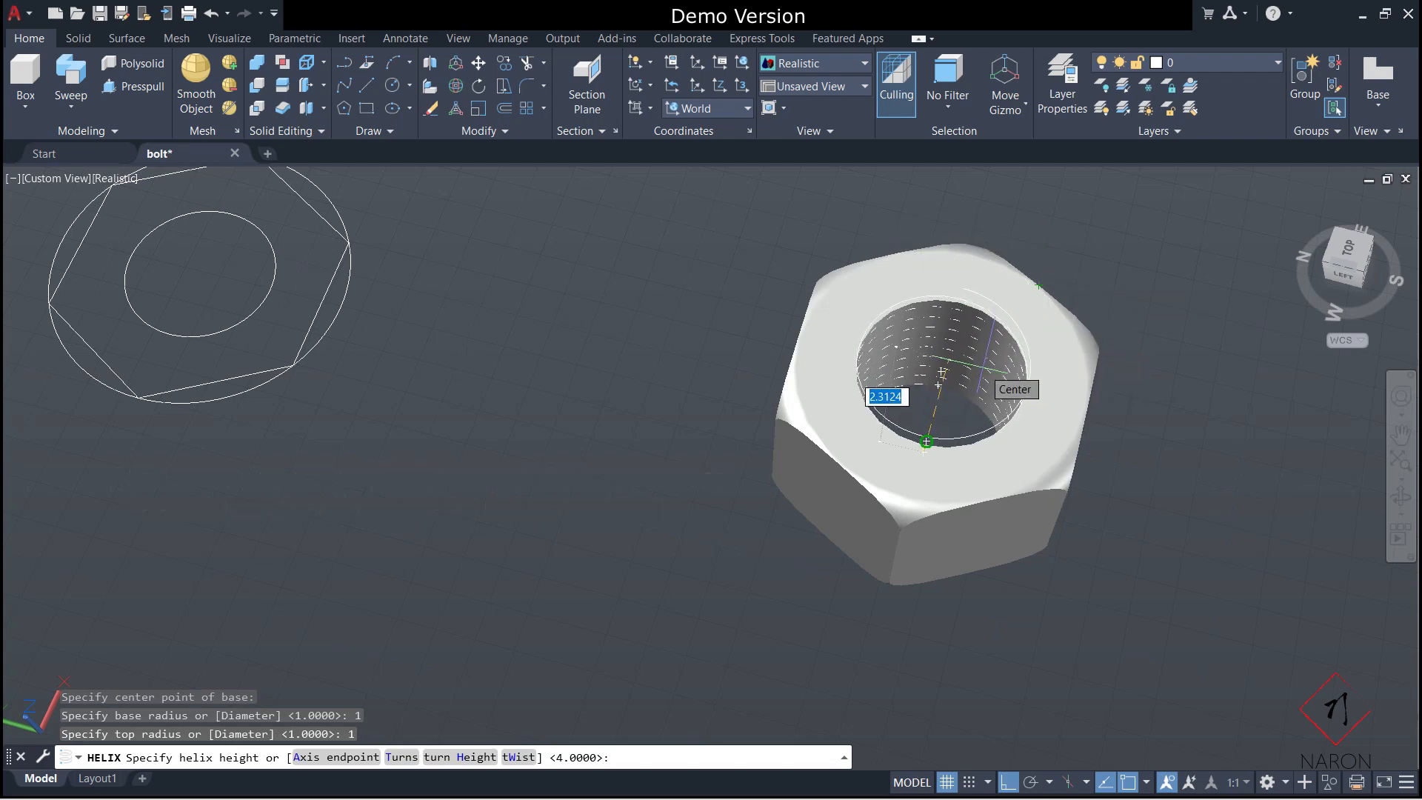
type("2.")
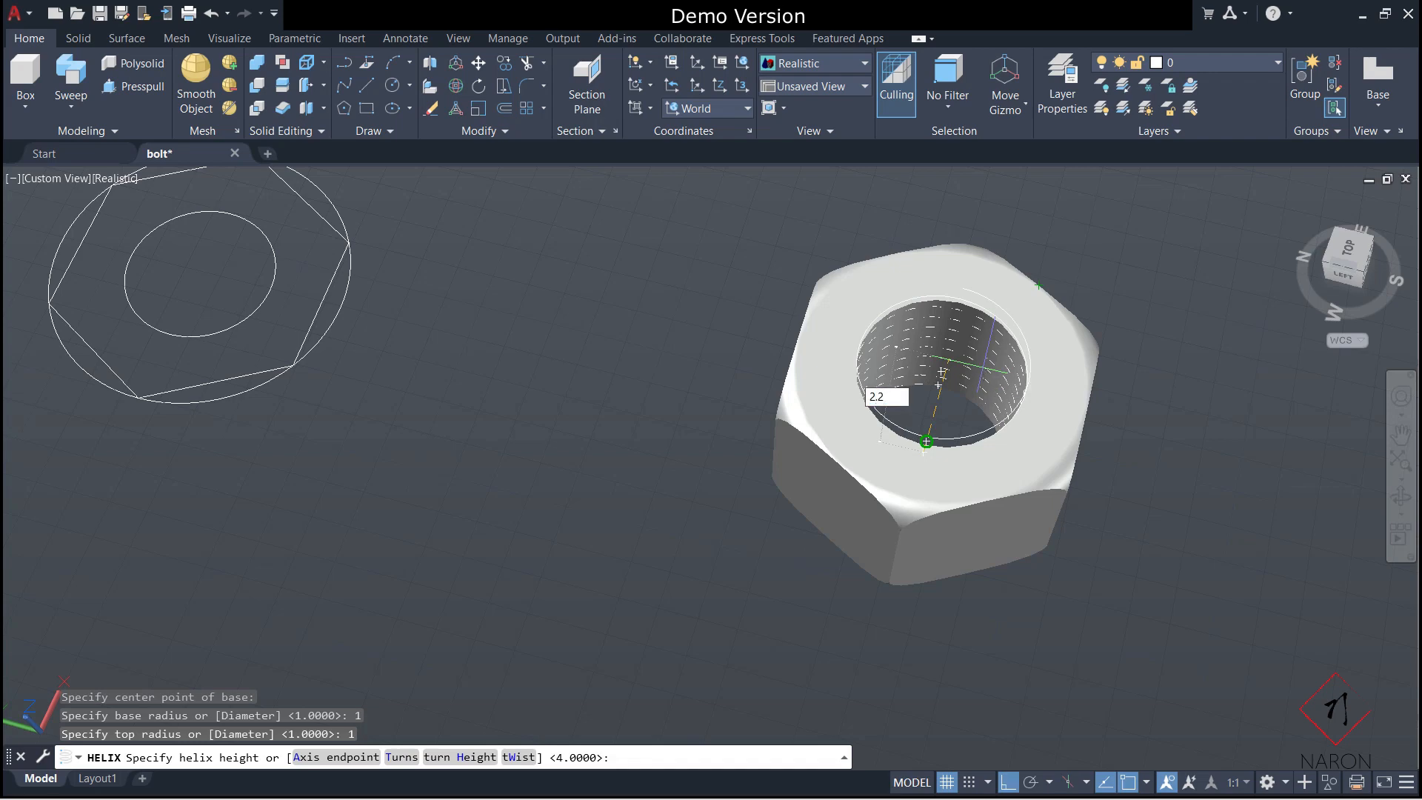
key("Return")
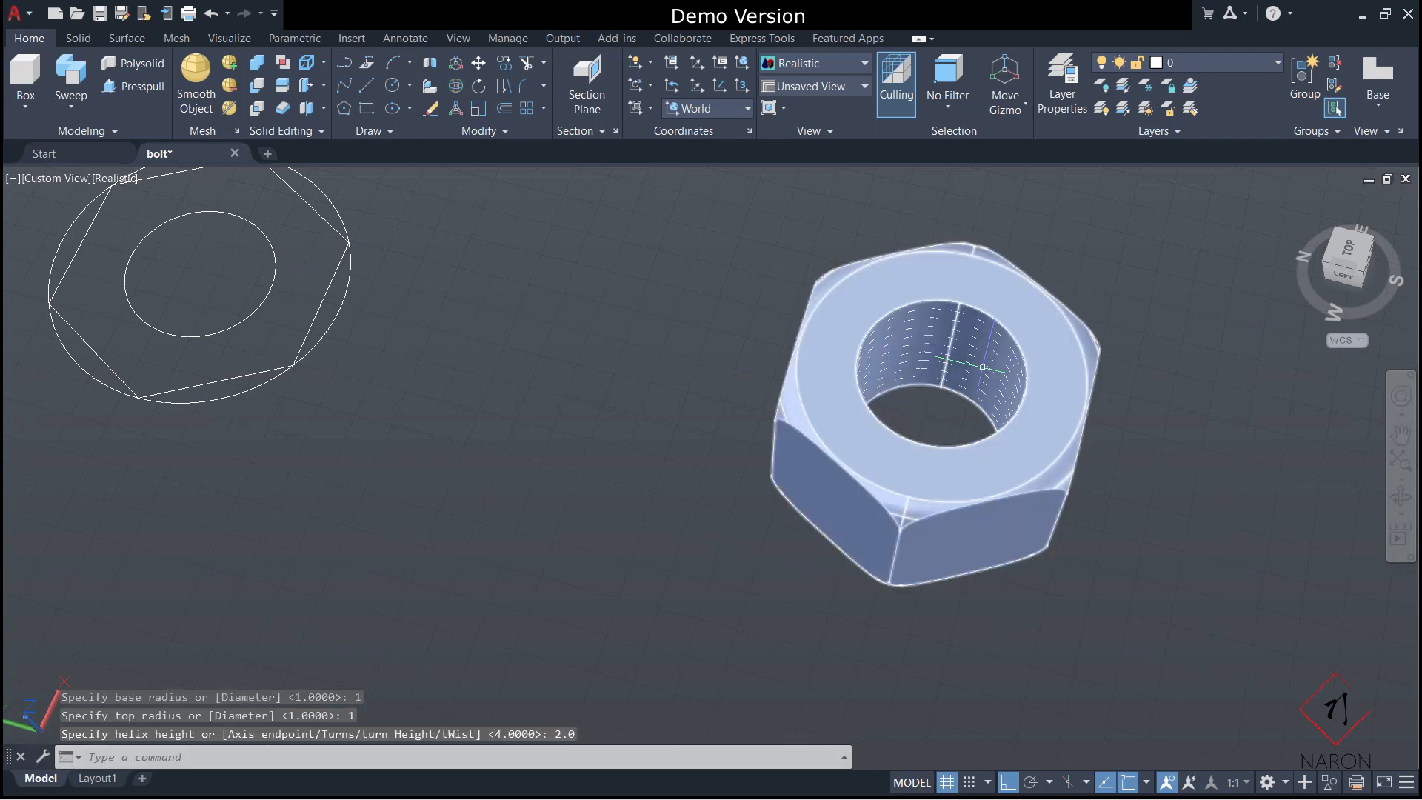
key("Escape")
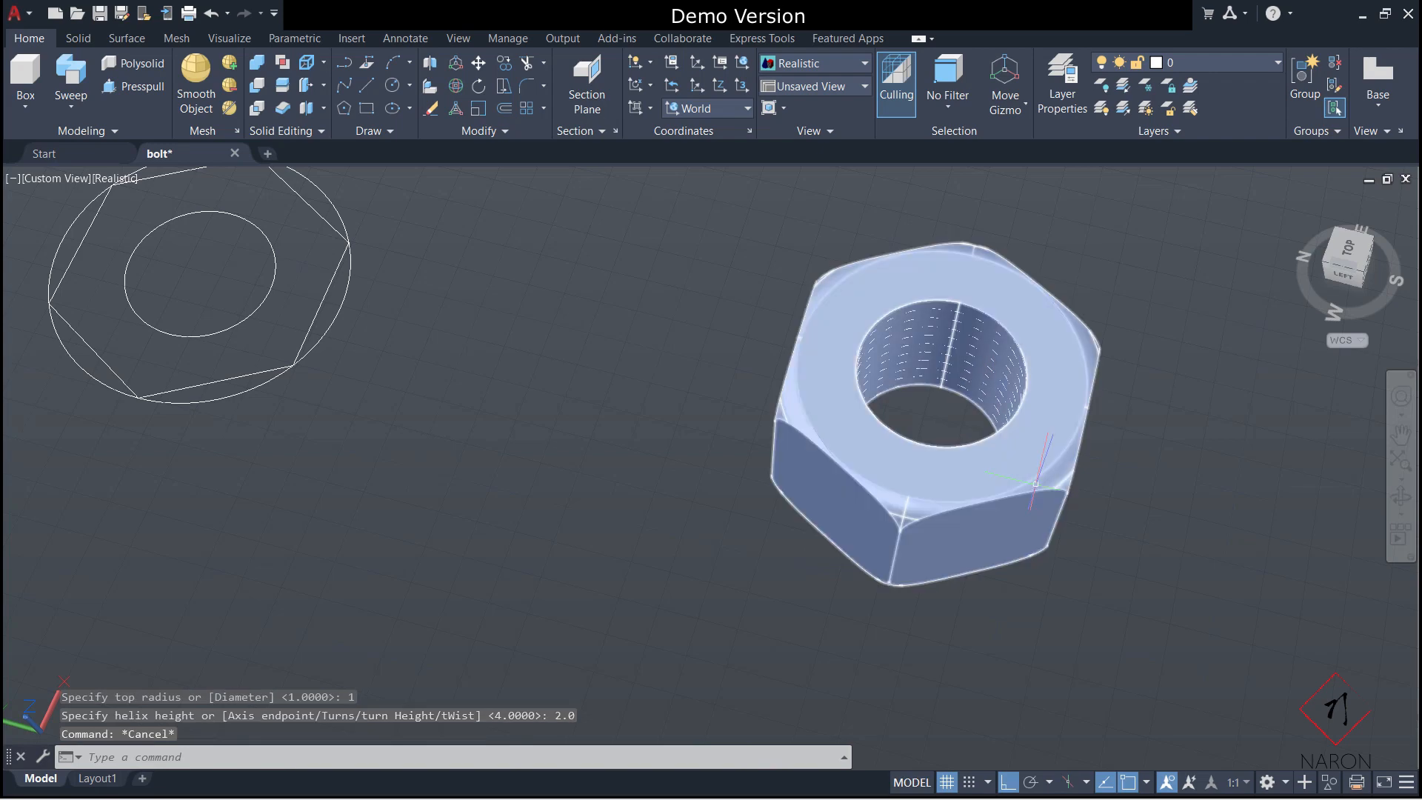
Examine the nut and the helix in its hole up close from a lower side angle.
scroll(975, 476, "down", 3)
scroll(976, 476, "up", 1)
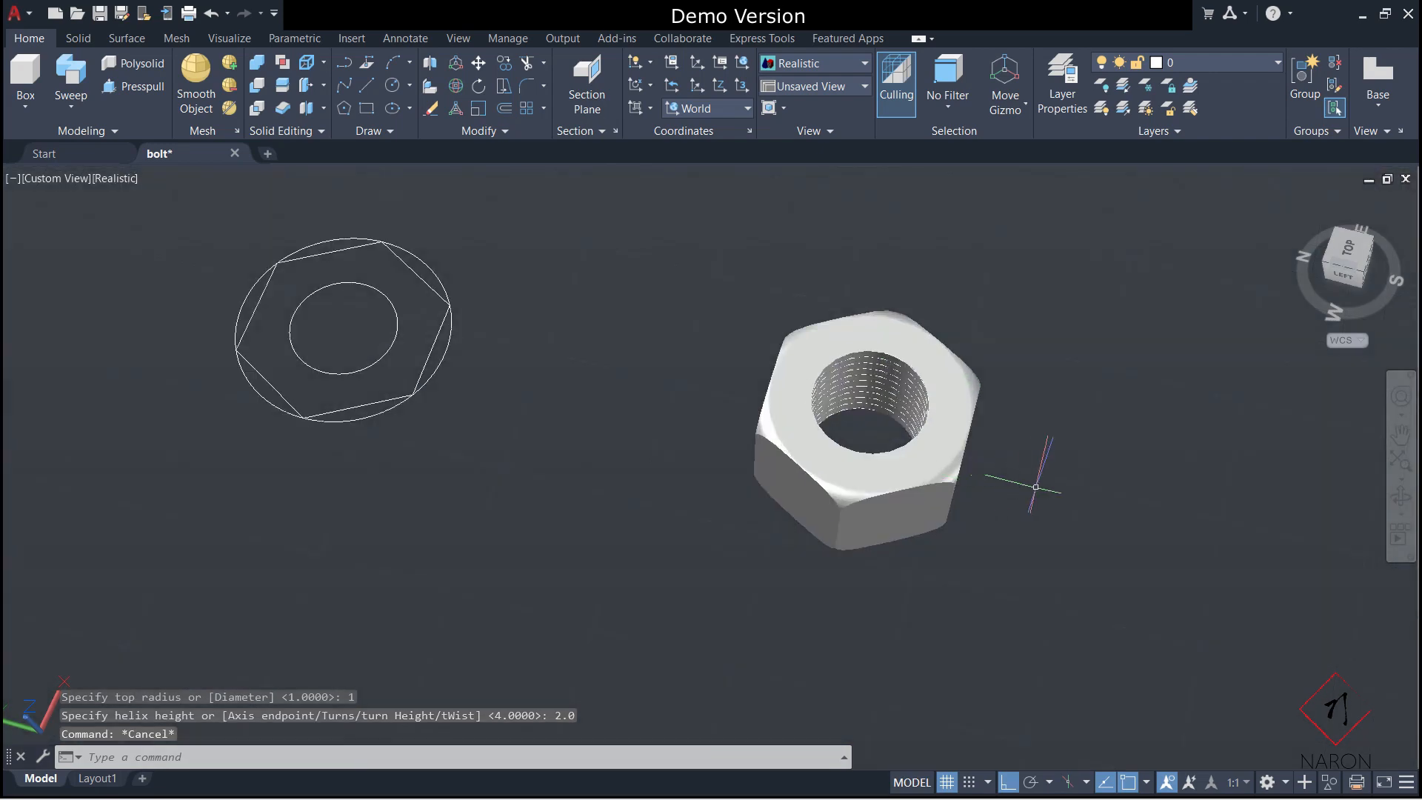
right_click(1138, 478)
left_click(1402, 490)
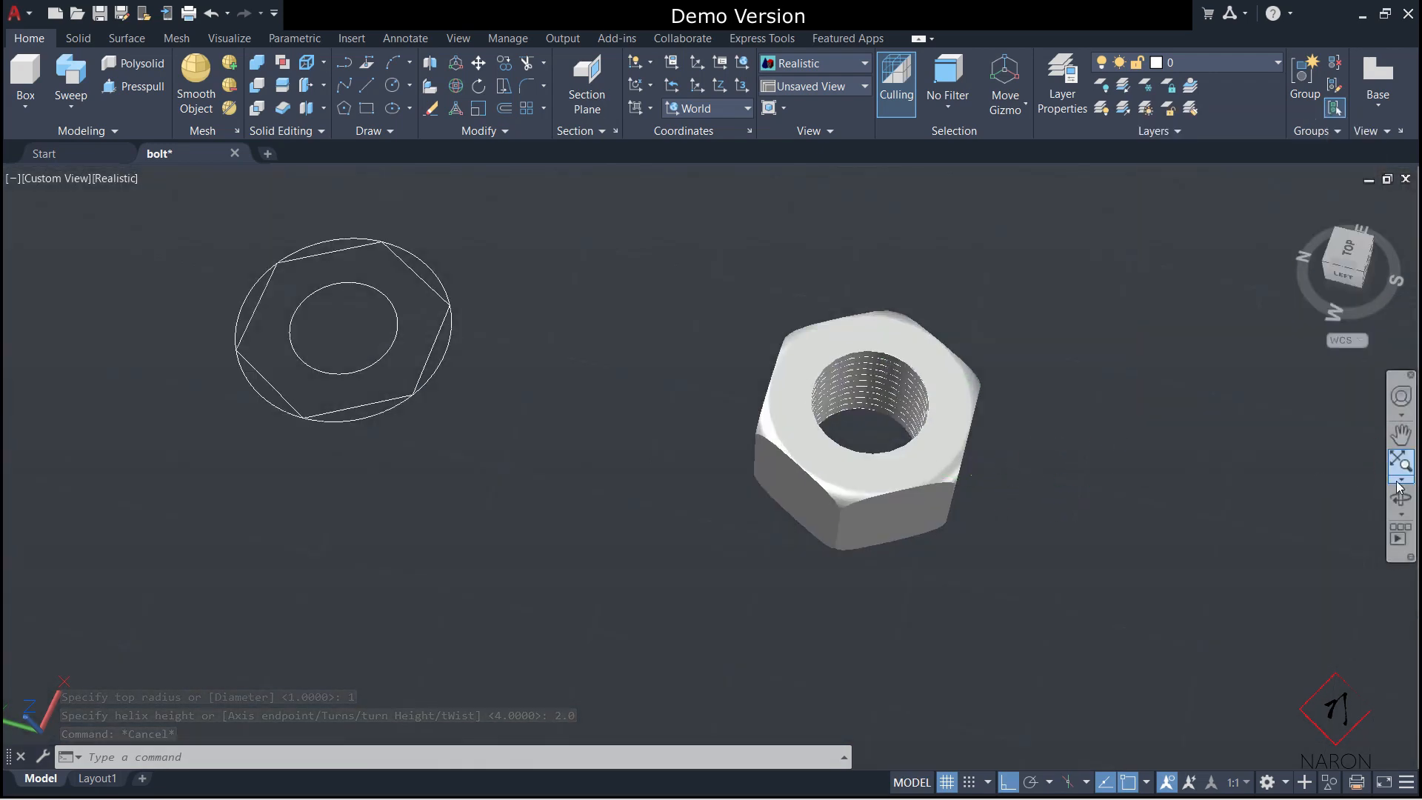
left_click(1400, 494)
left_click_drag(1323, 498, 1050, 451)
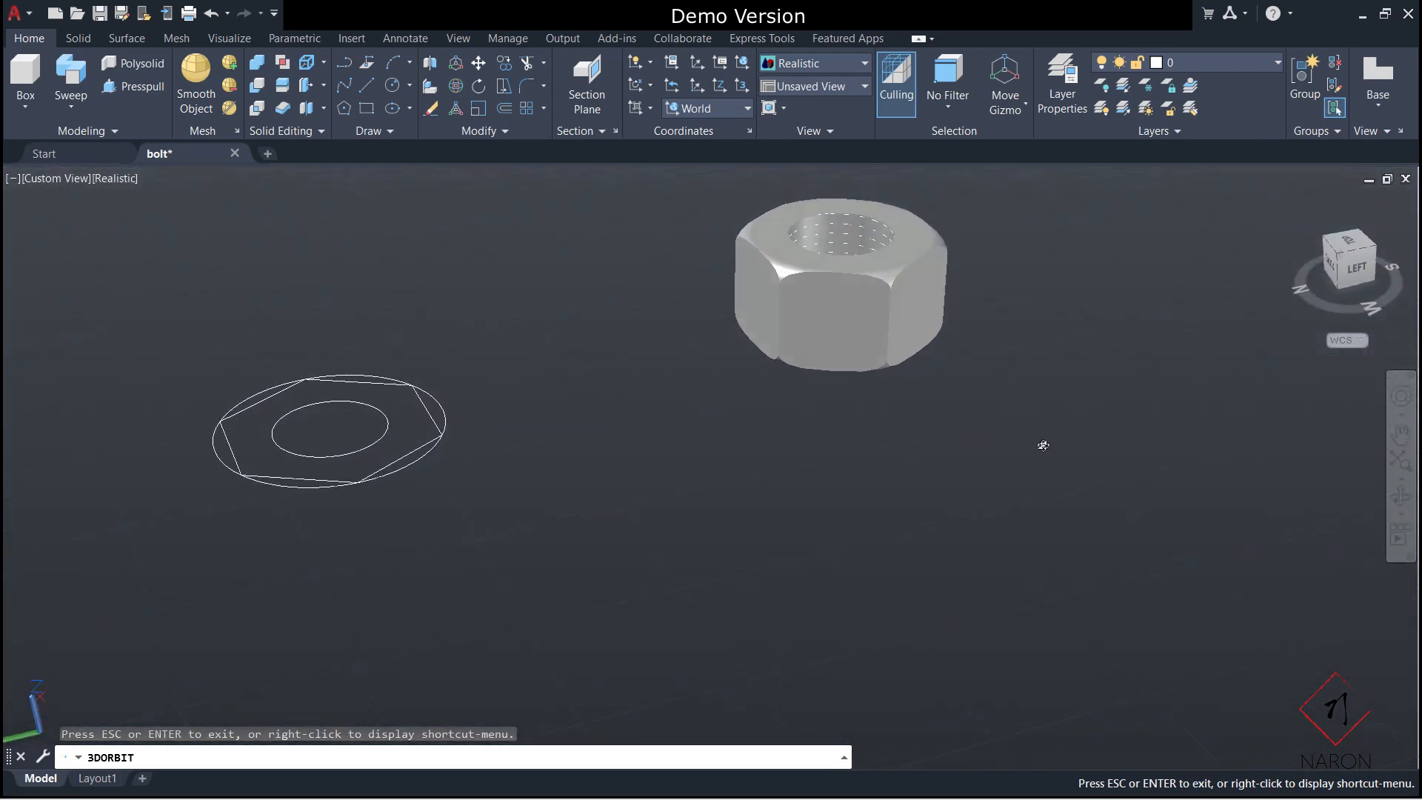
key("Escape")
right_click(1115, 342)
left_click(1132, 496)
left_click_drag(1073, 327, 832, 501)
scroll(832, 501, "up", 2)
key("Escape")
key("Escape")
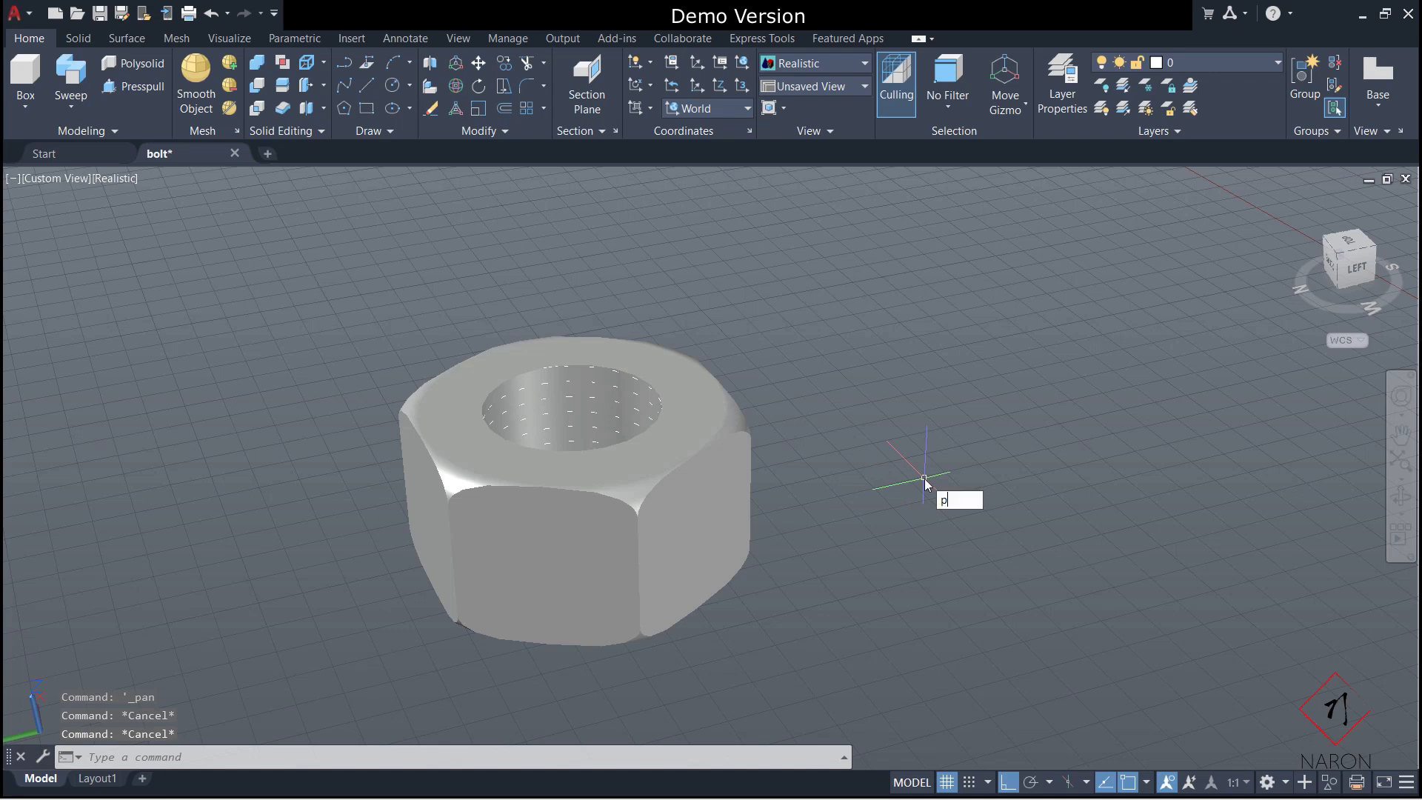
Start a polyline beside the nut, switch Ortho off, and draw the first side with a length of 0.1.
key("Return")
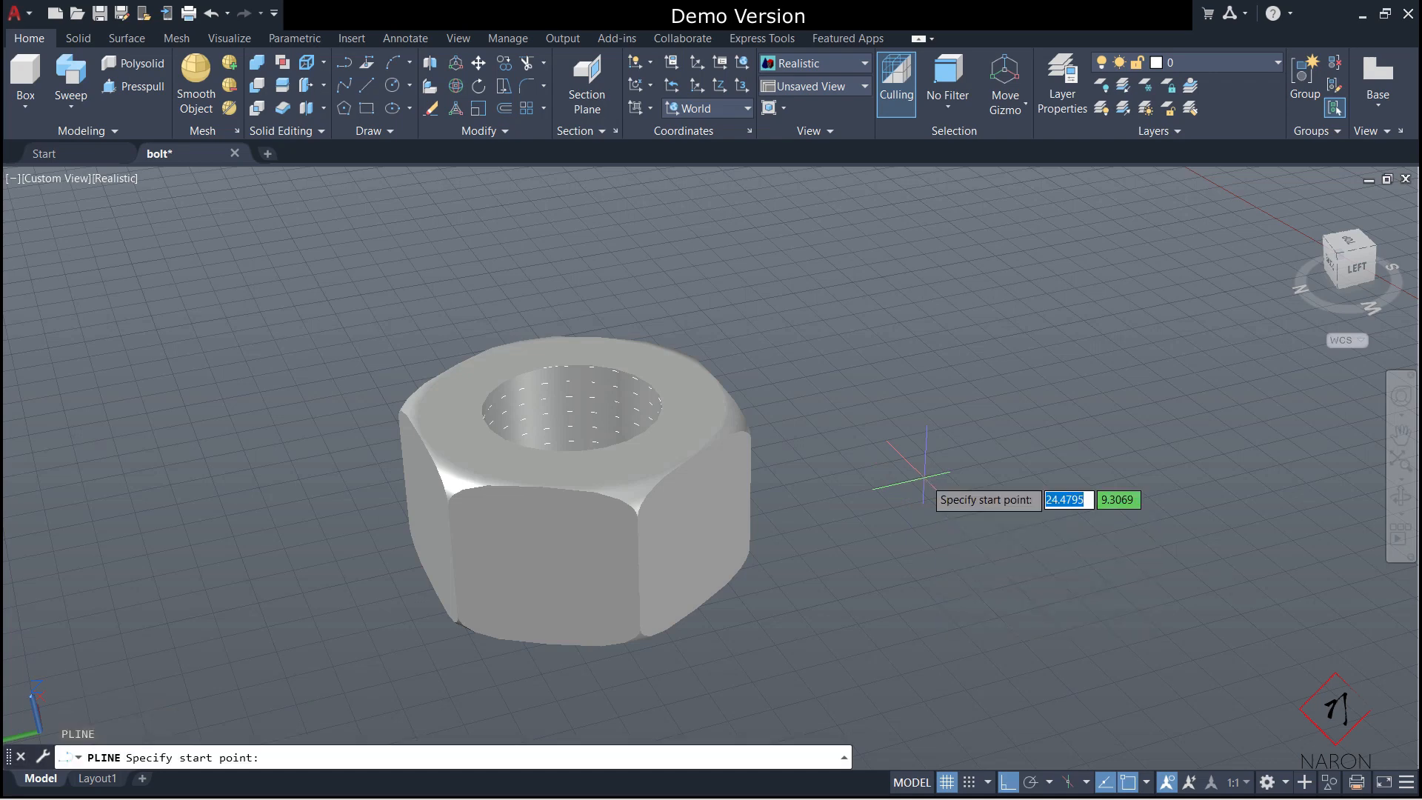
left_click(960, 463)
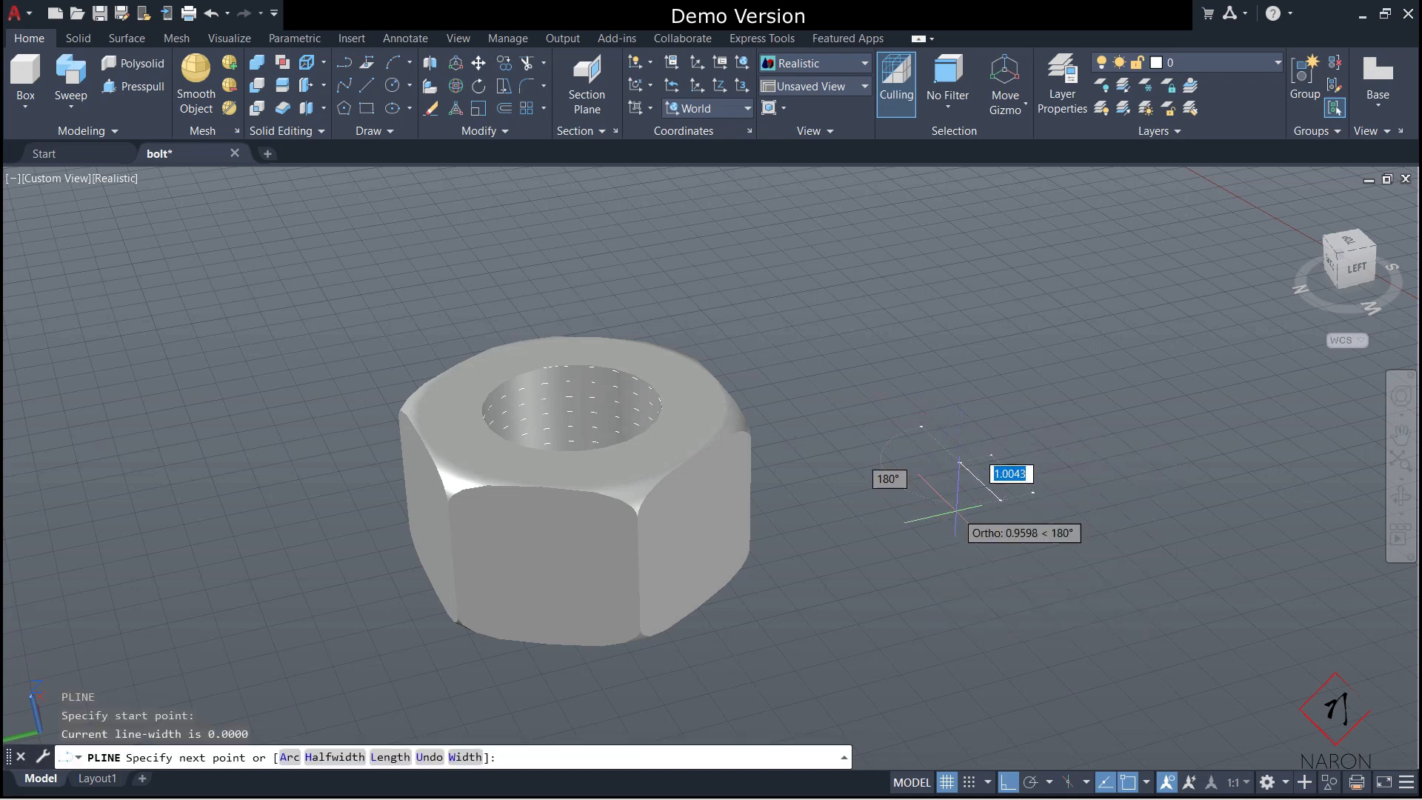
left_click(1008, 782)
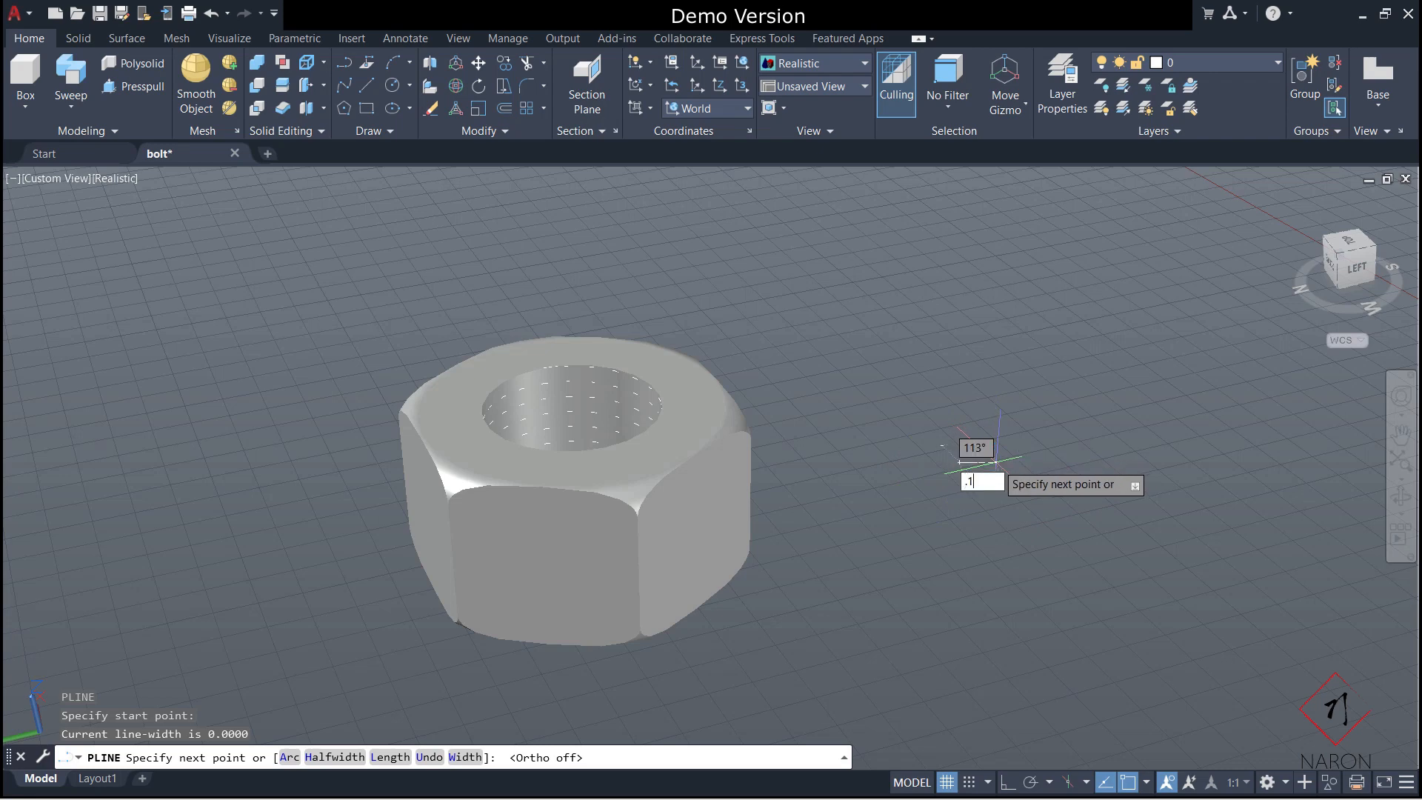
key("Return")
scroll(997, 461, "up", 3)
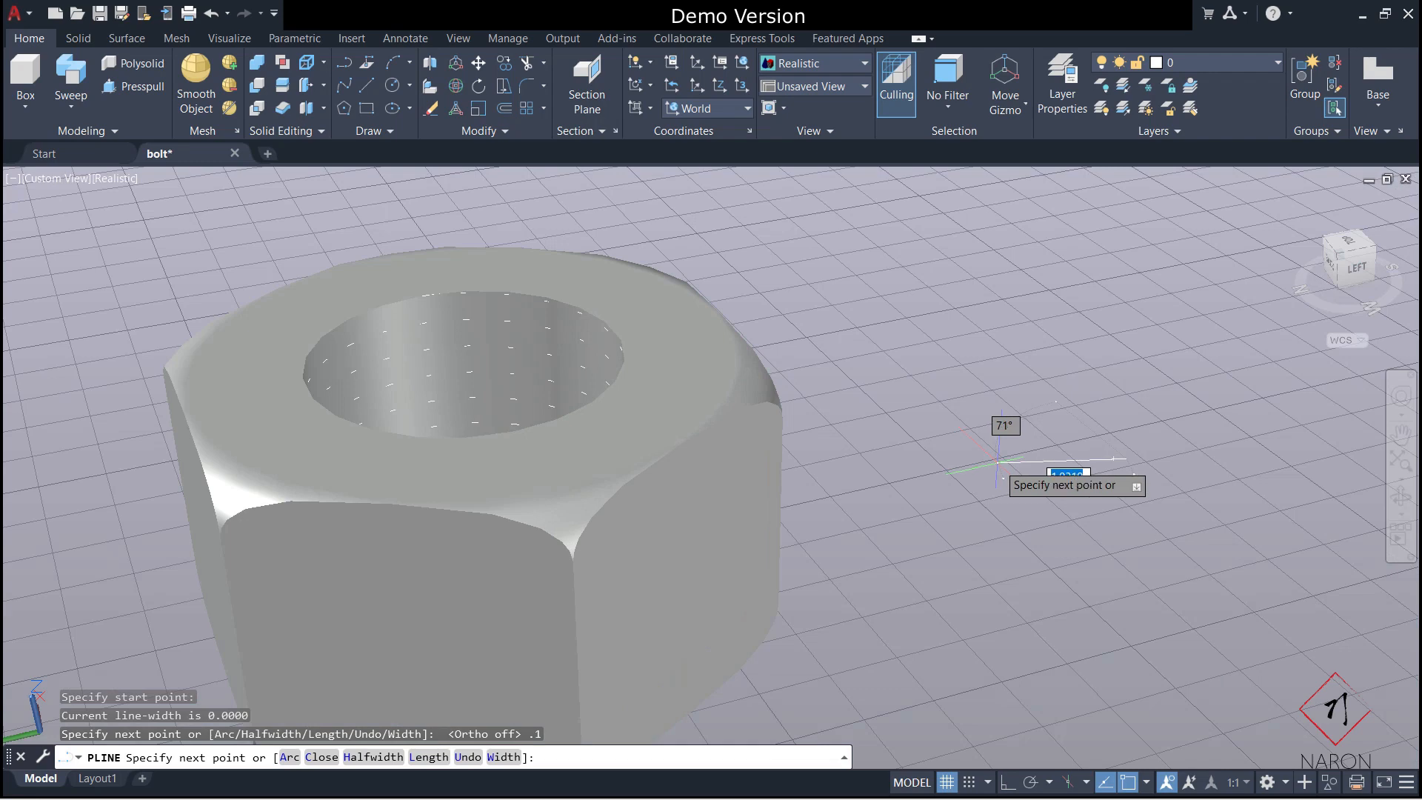
scroll(1066, 445, "up", 2)
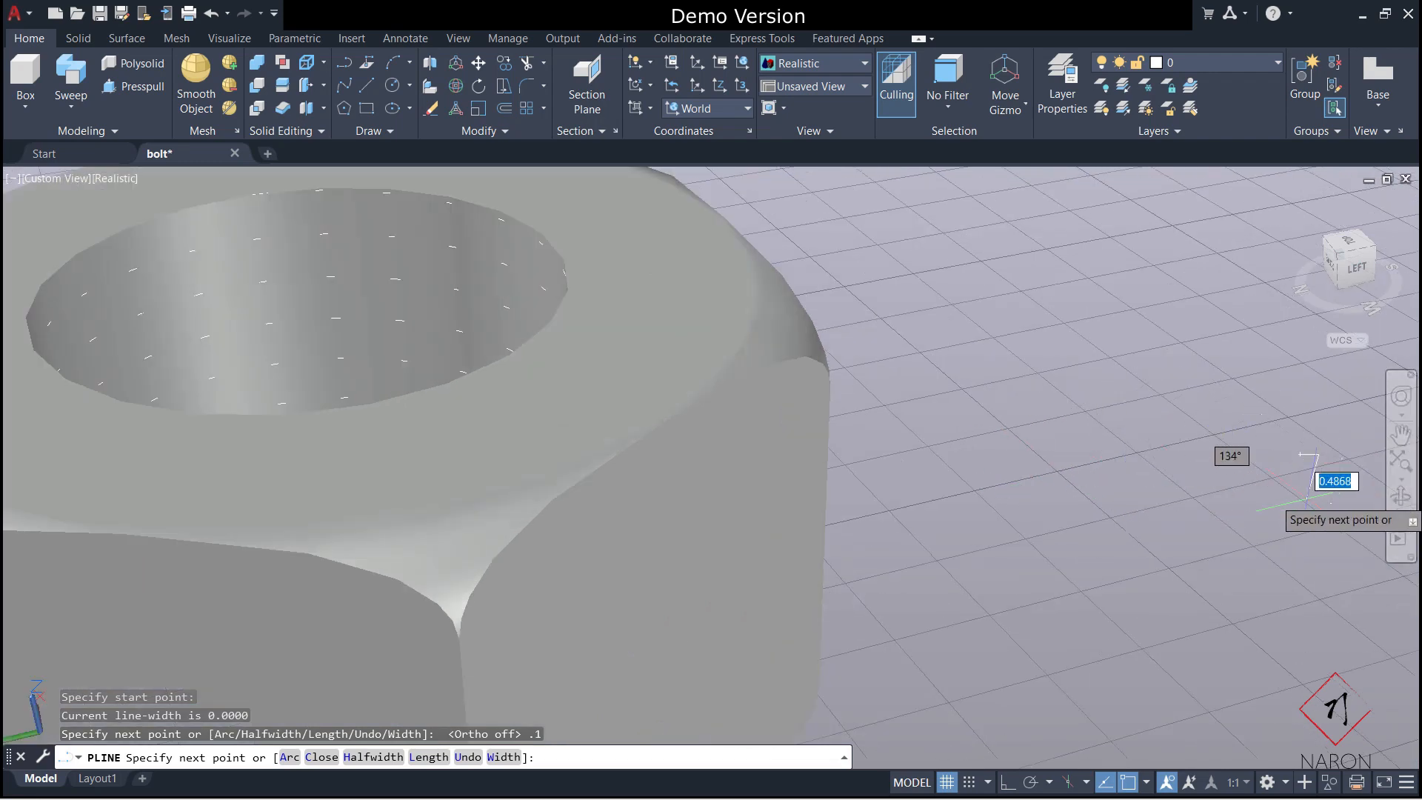
scroll(1178, 500, "down", 2)
scroll(1177, 488, "down", 2)
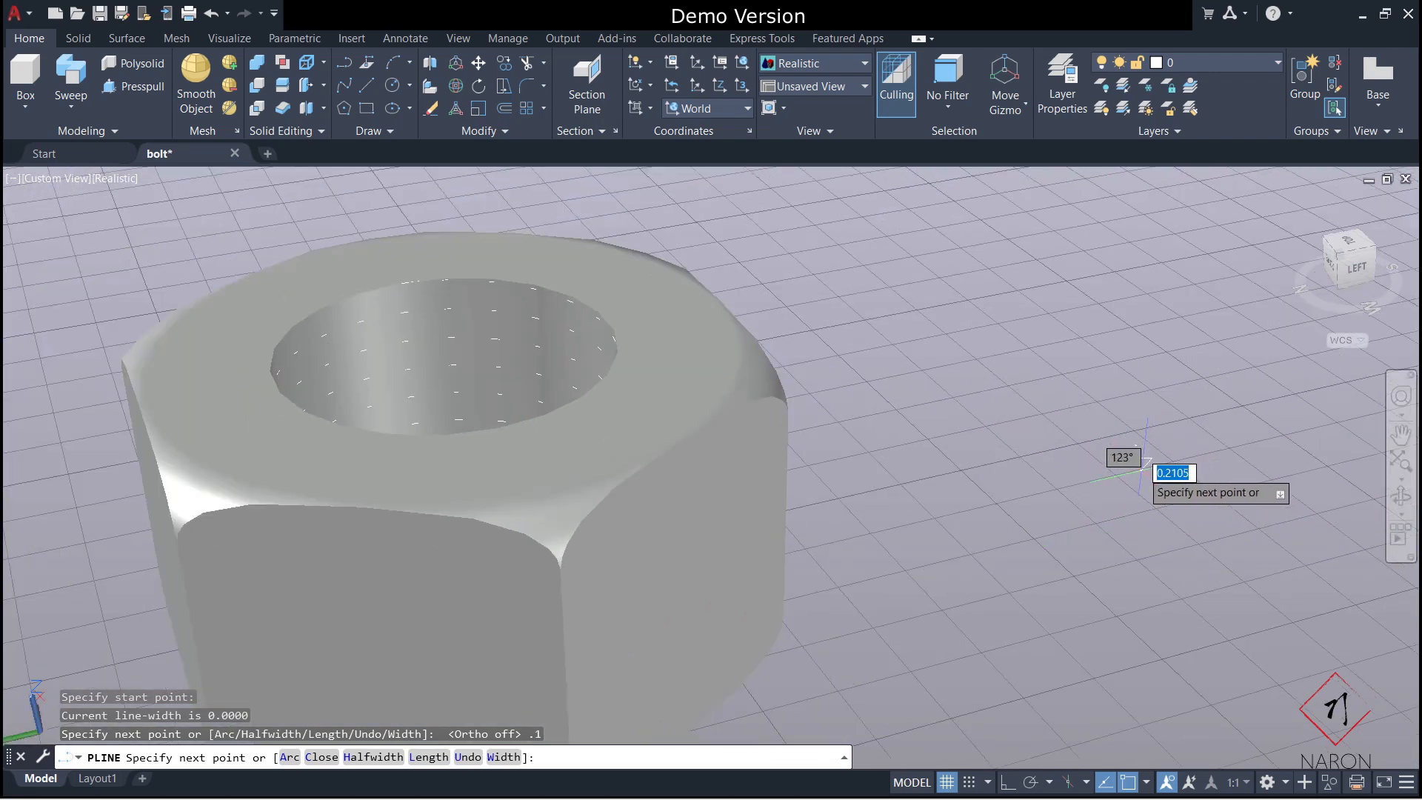
left_click(1138, 468)
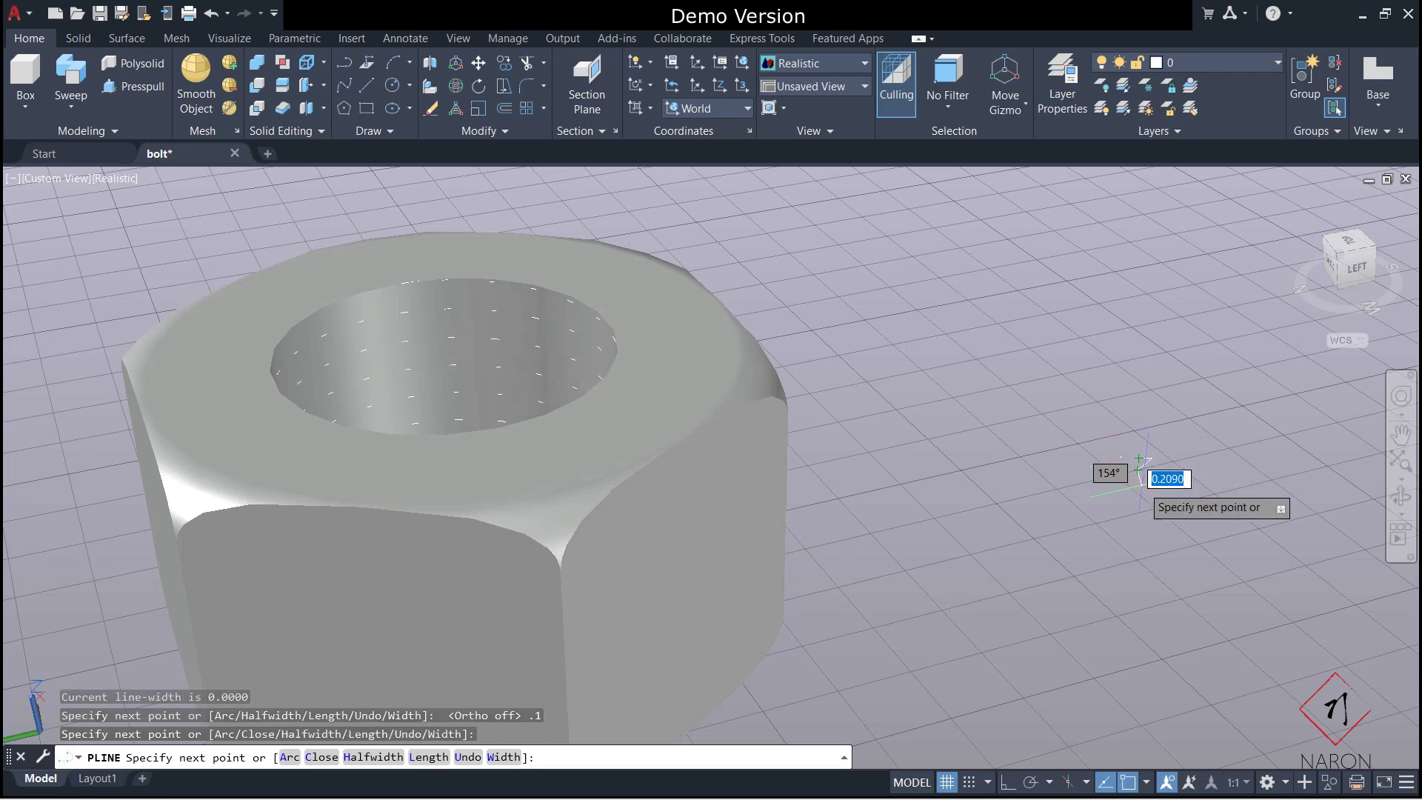
type("u")
key("Return")
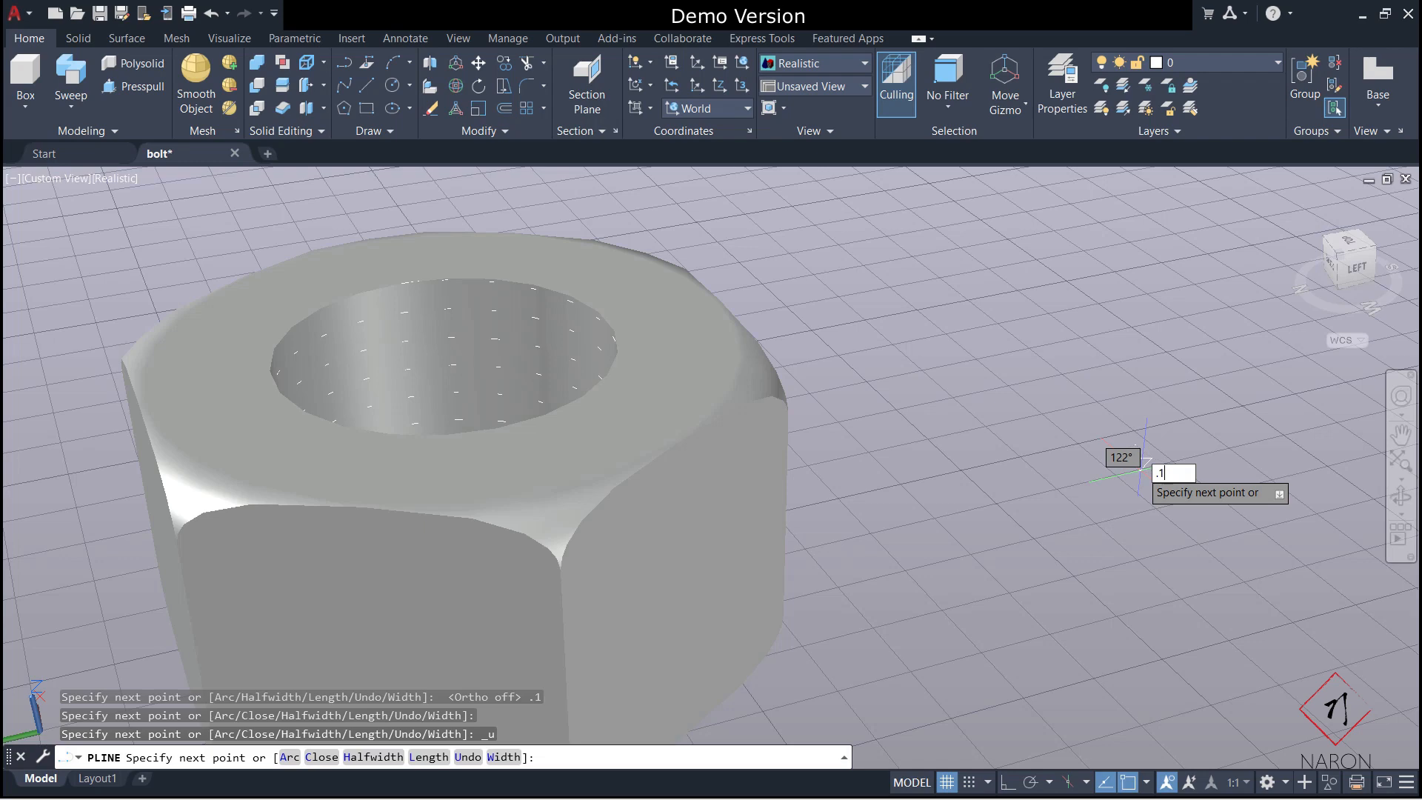
Draw the polyline's second side 0.1 long and close it back at the start point as a small triangle.
type(".1")
key("Return")
scroll(1155, 468, "up", 1)
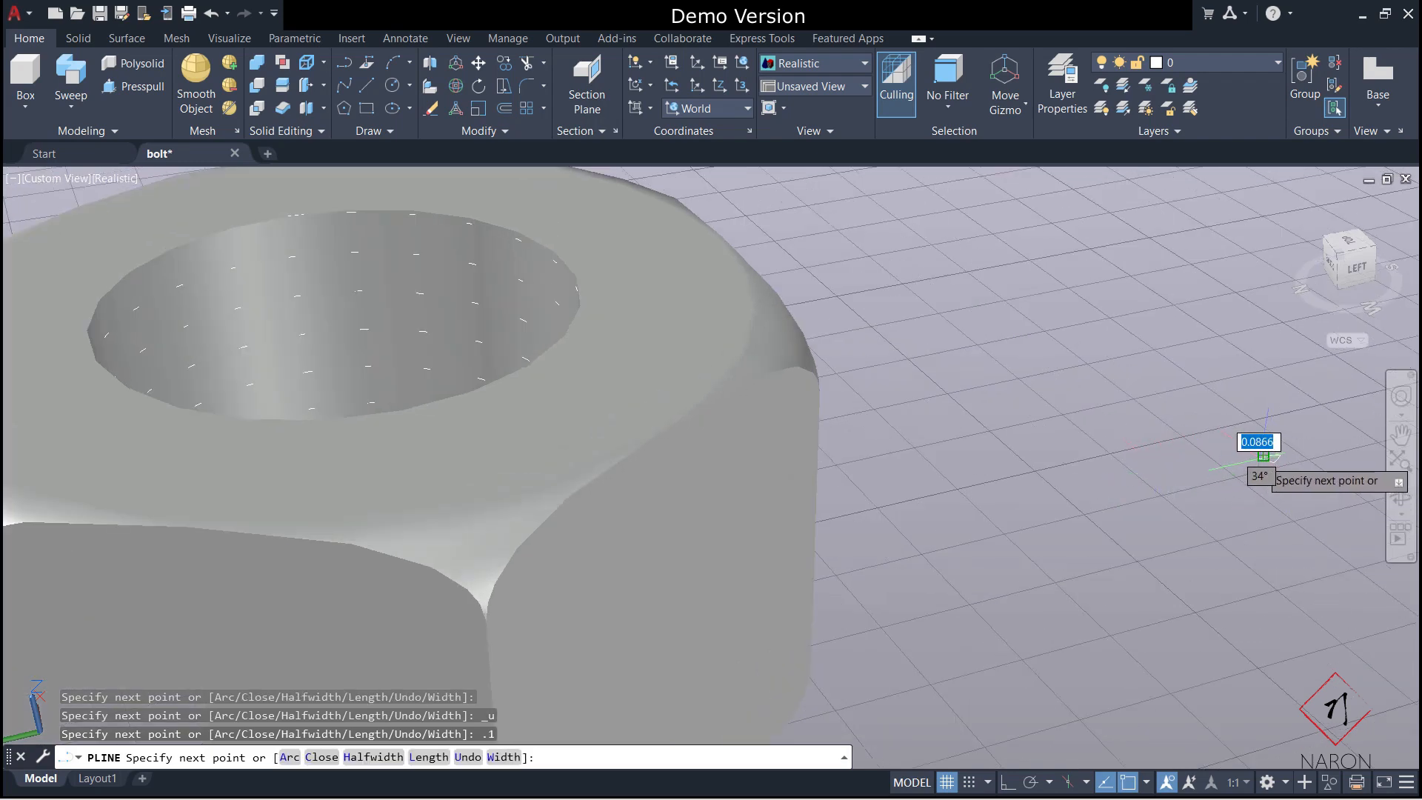
scroll(946, 508, "down", 3)
scroll(963, 494, "up", 2)
scroll(1029, 474, "down", 1)
scroll(1059, 466, "up", 2)
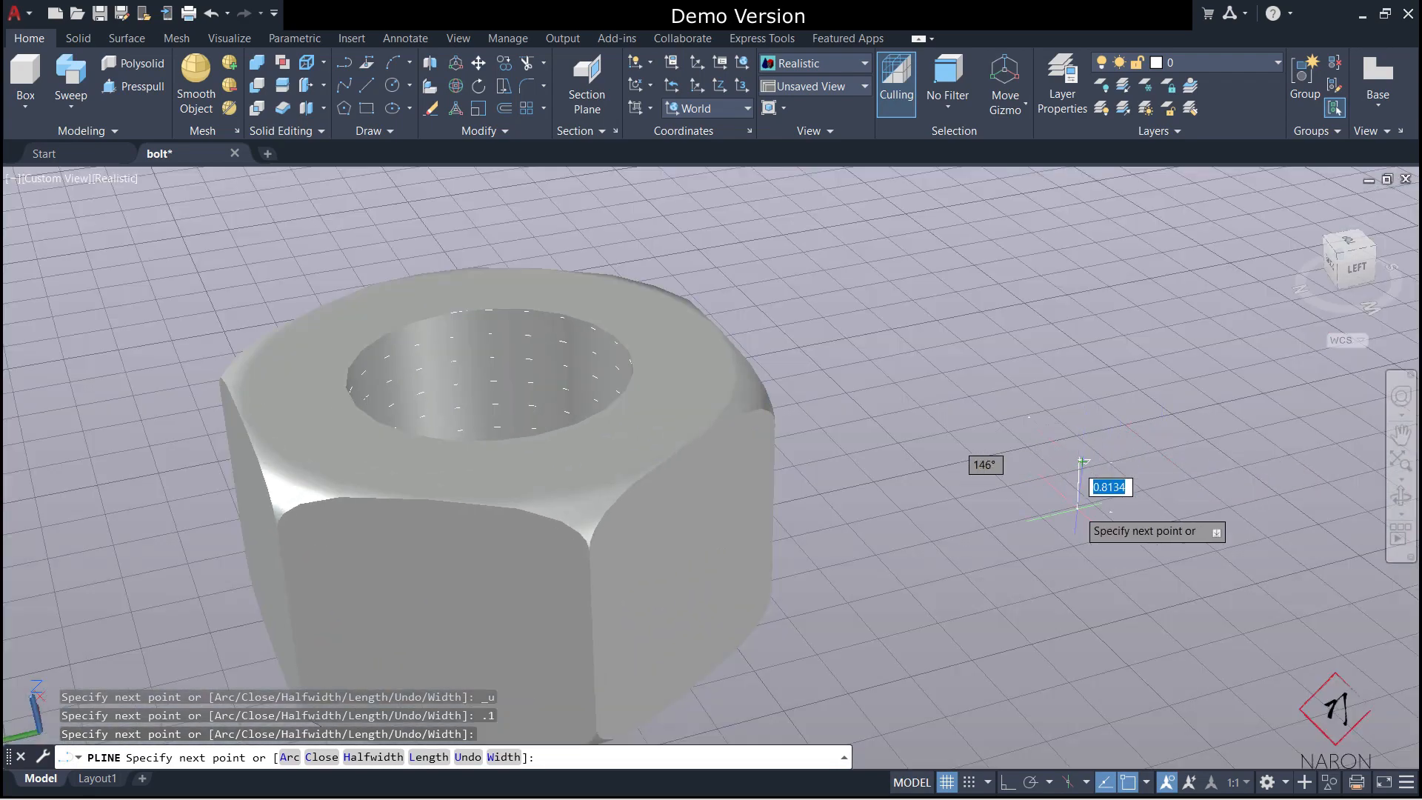
key("Escape")
key("Escape")
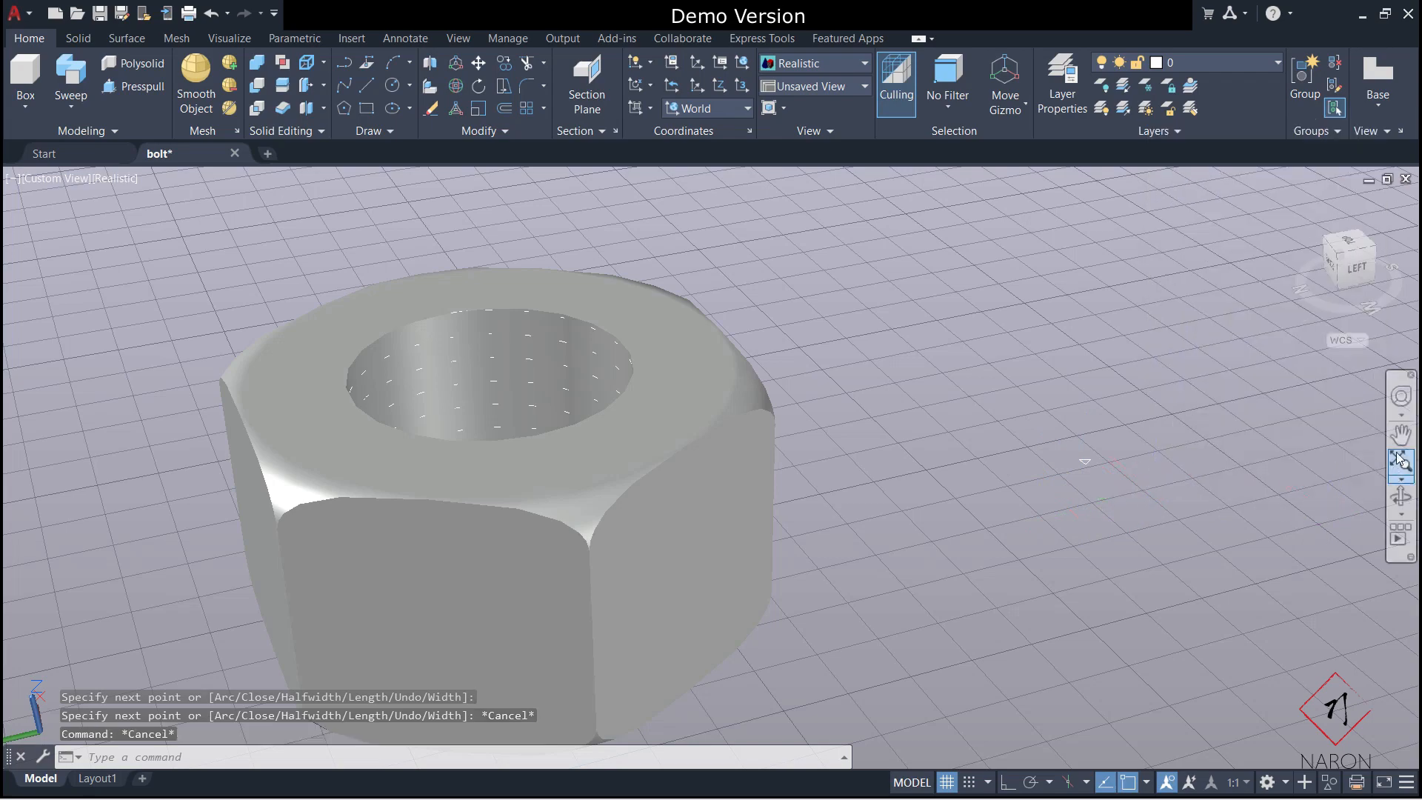
Hide the hexagonal nut solid so the helix inside it is exposed.
left_click(1400, 434)
left_click_drag(1259, 463, 997, 661)
scroll(996, 662, "down", 5)
scroll(934, 576, "up", 3)
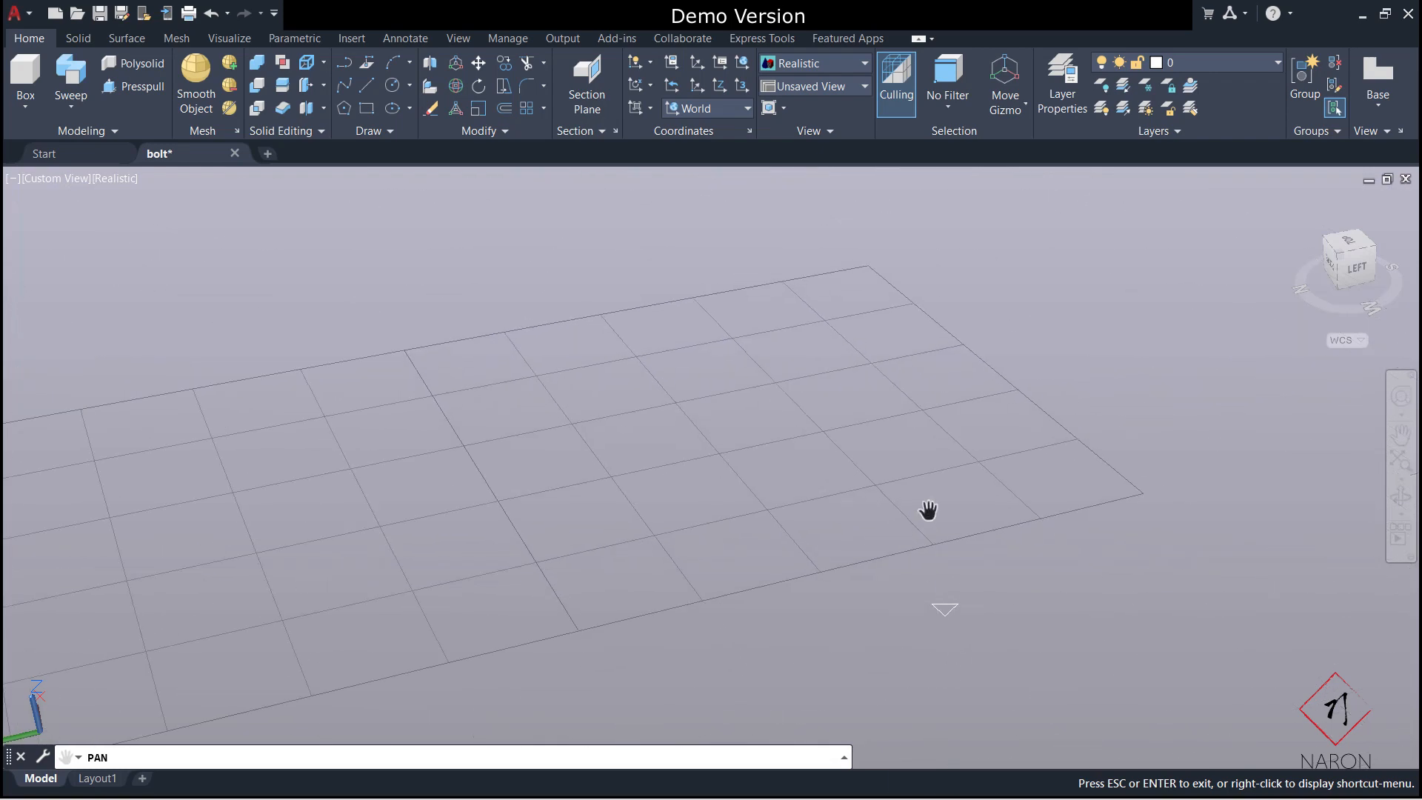
key("Escape")
key("Escape")
scroll(926, 554, "up", 4)
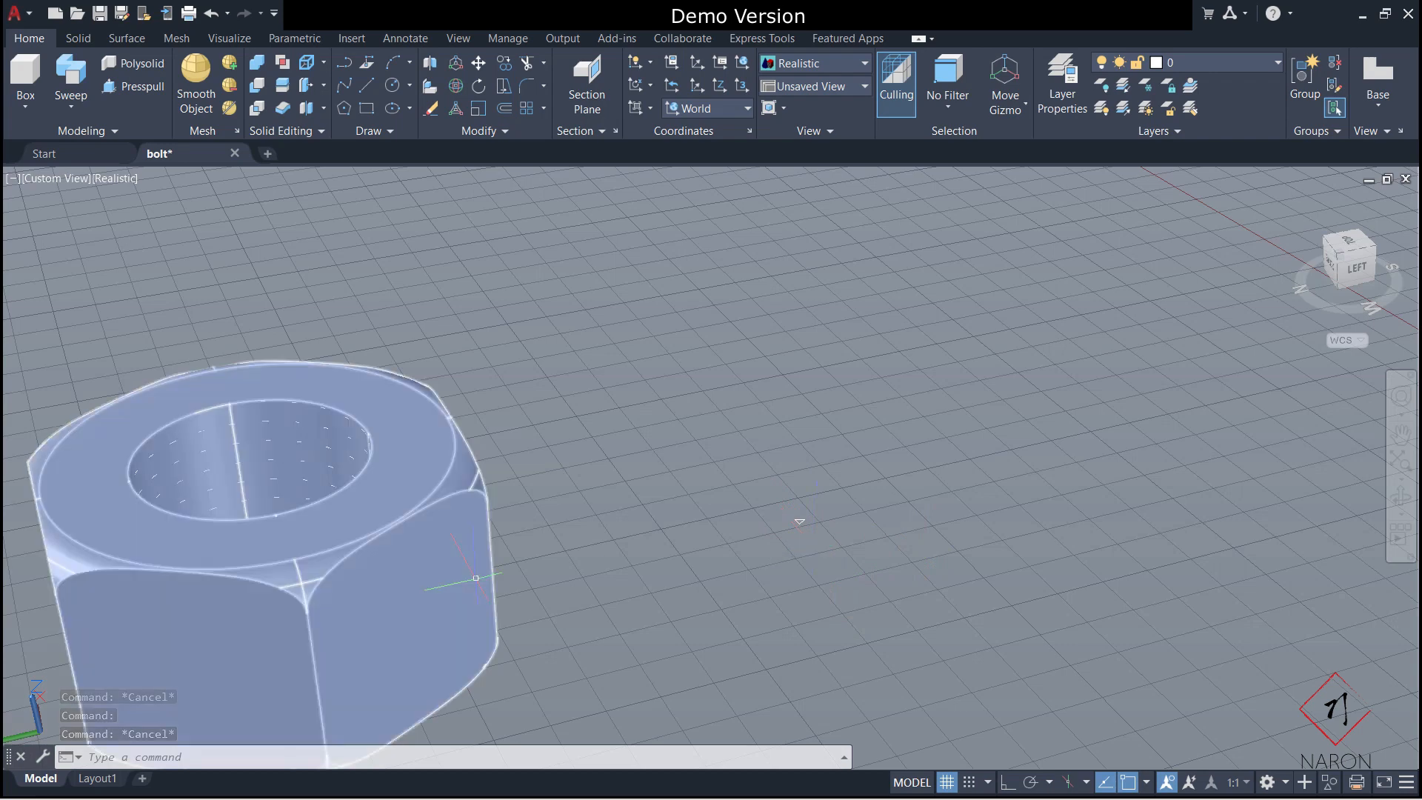
scroll(677, 537, "down", 1)
left_click(534, 575)
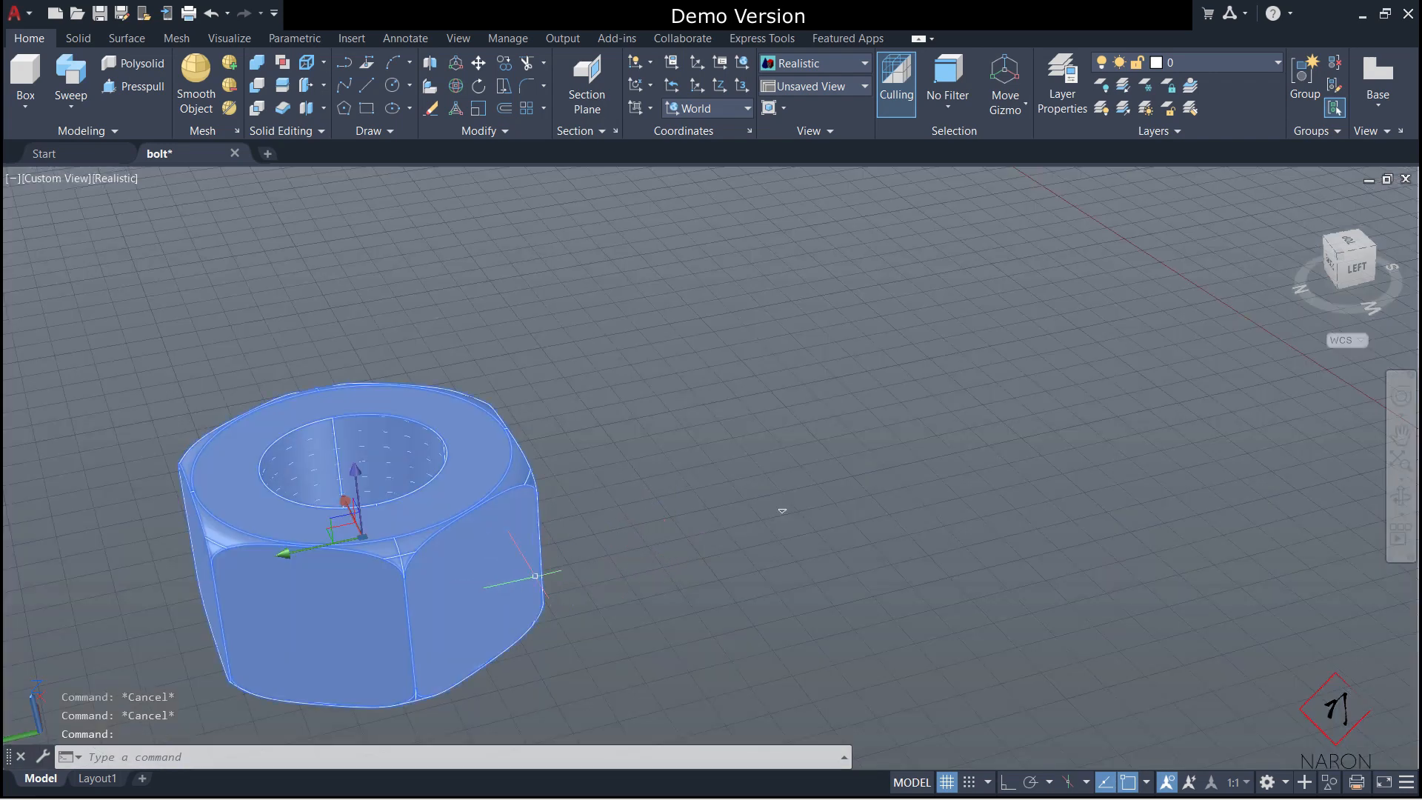
left_click(1288, 677)
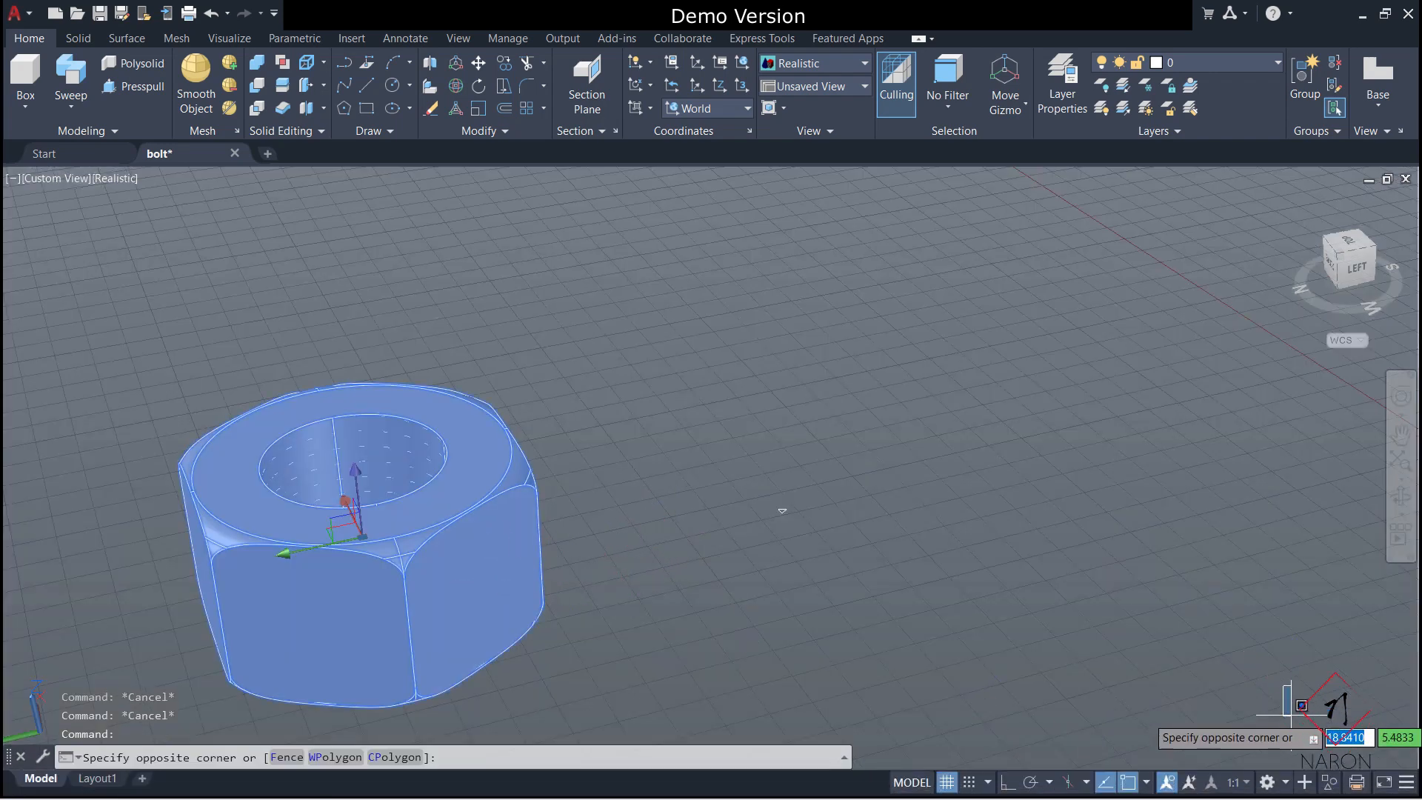
key("Escape")
left_click(1328, 783)
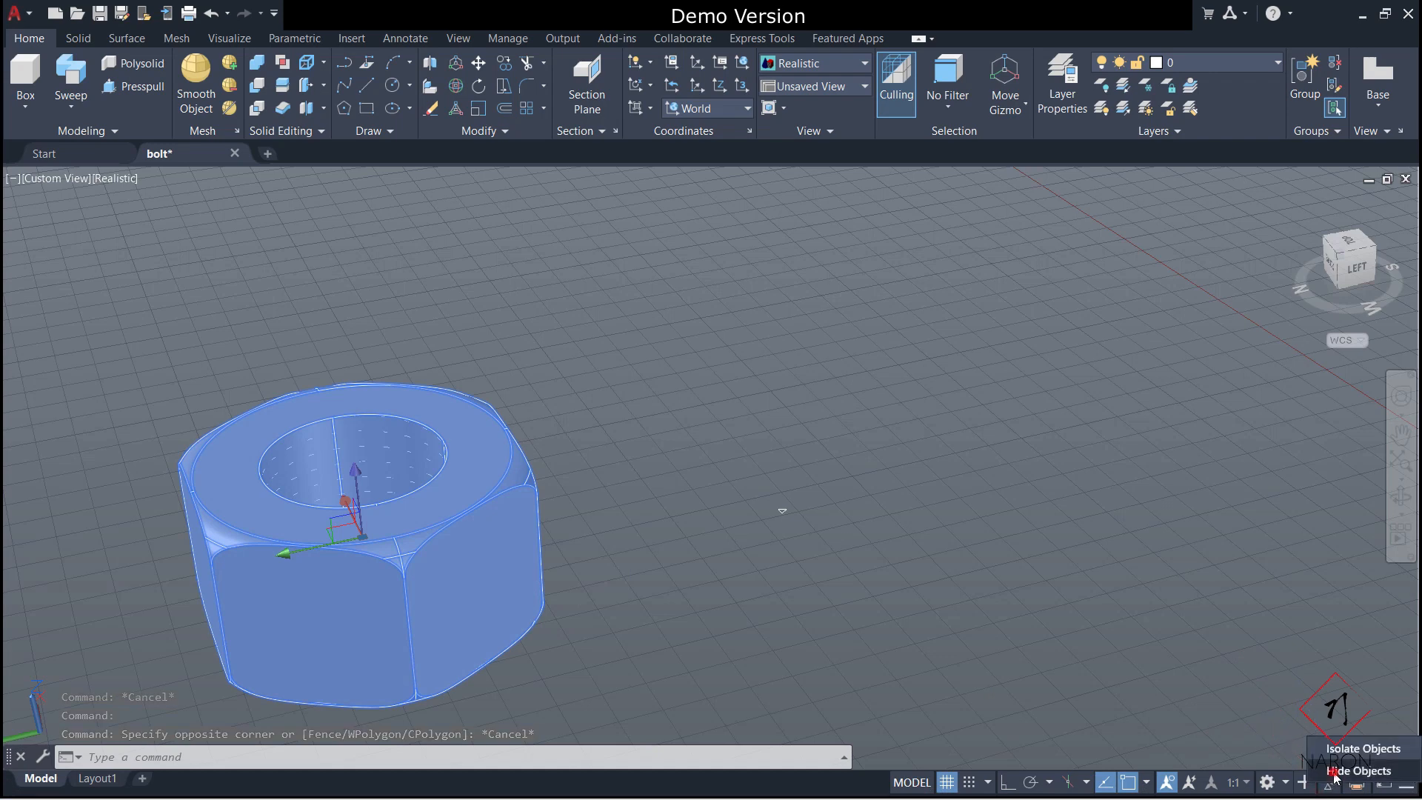
left_click(1355, 771)
Move the small triangle by its corner onto the top end of the helix.
left_click(704, 477)
left_click(777, 507)
type("M")
key("Return")
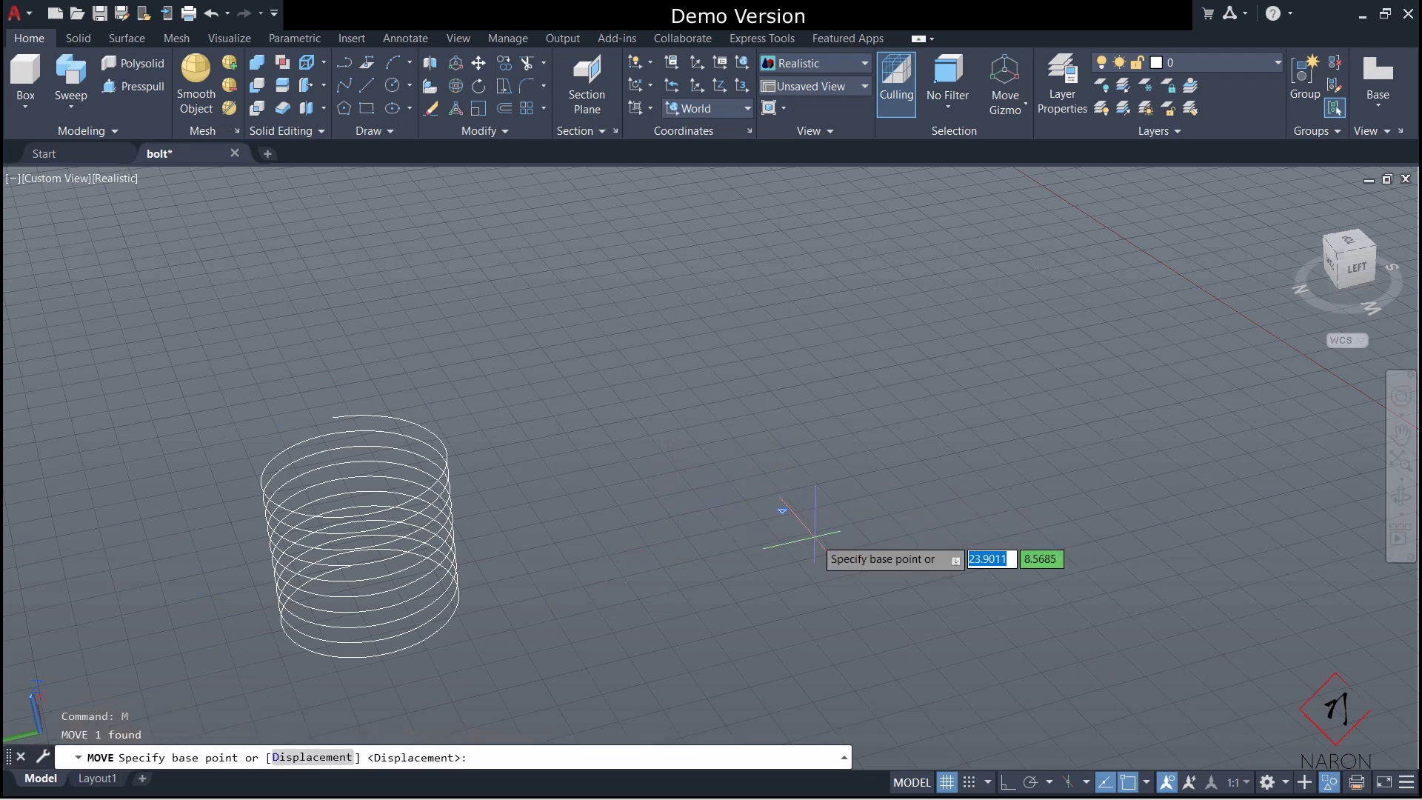
left_click(784, 511)
left_click(331, 417)
key("Escape")
Sweep the small triangle along the helix to form the thread solid.
scroll(696, 529, "down", 4)
scroll(536, 450, "up", 3)
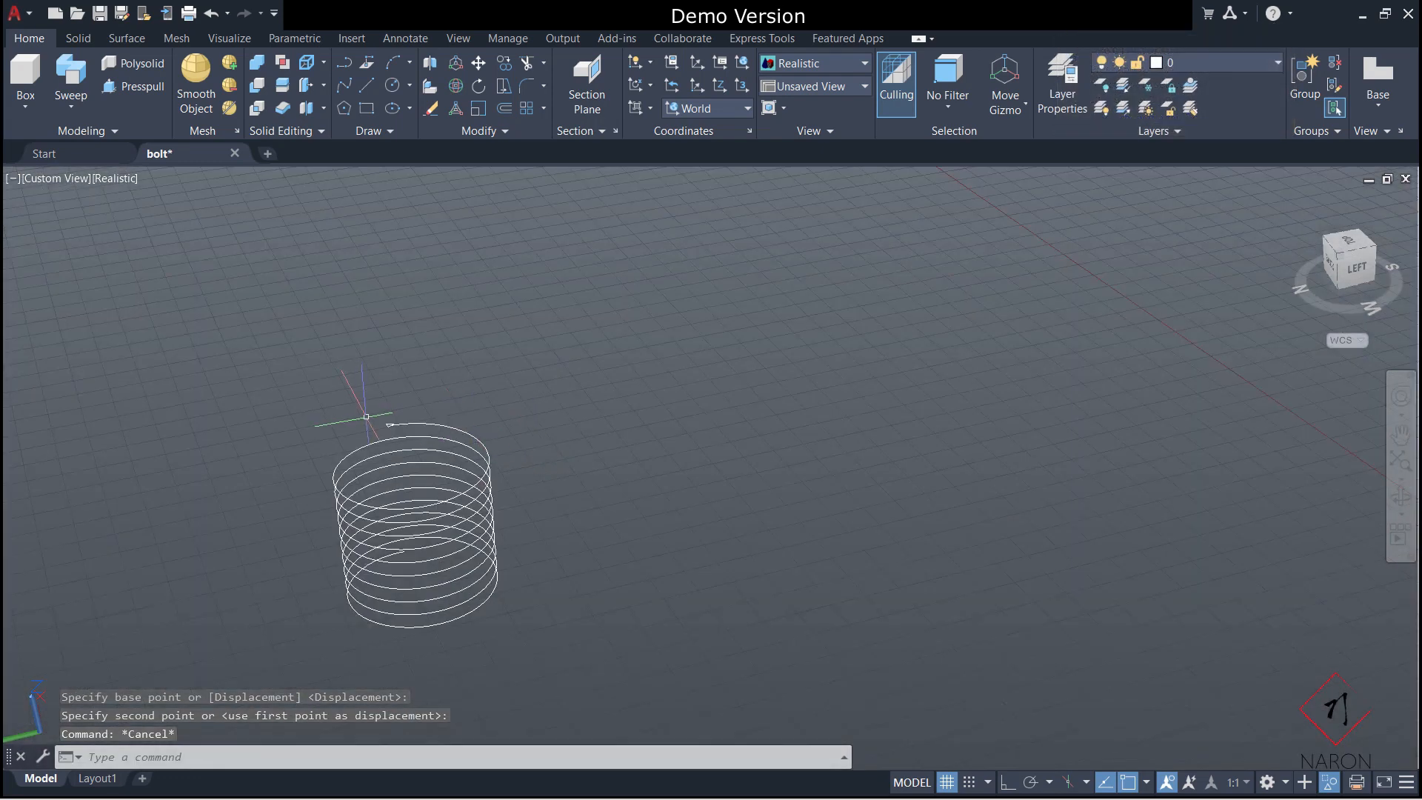
right_click(398, 405)
left_click(478, 561)
left_click_drag(478, 561, 535, 505)
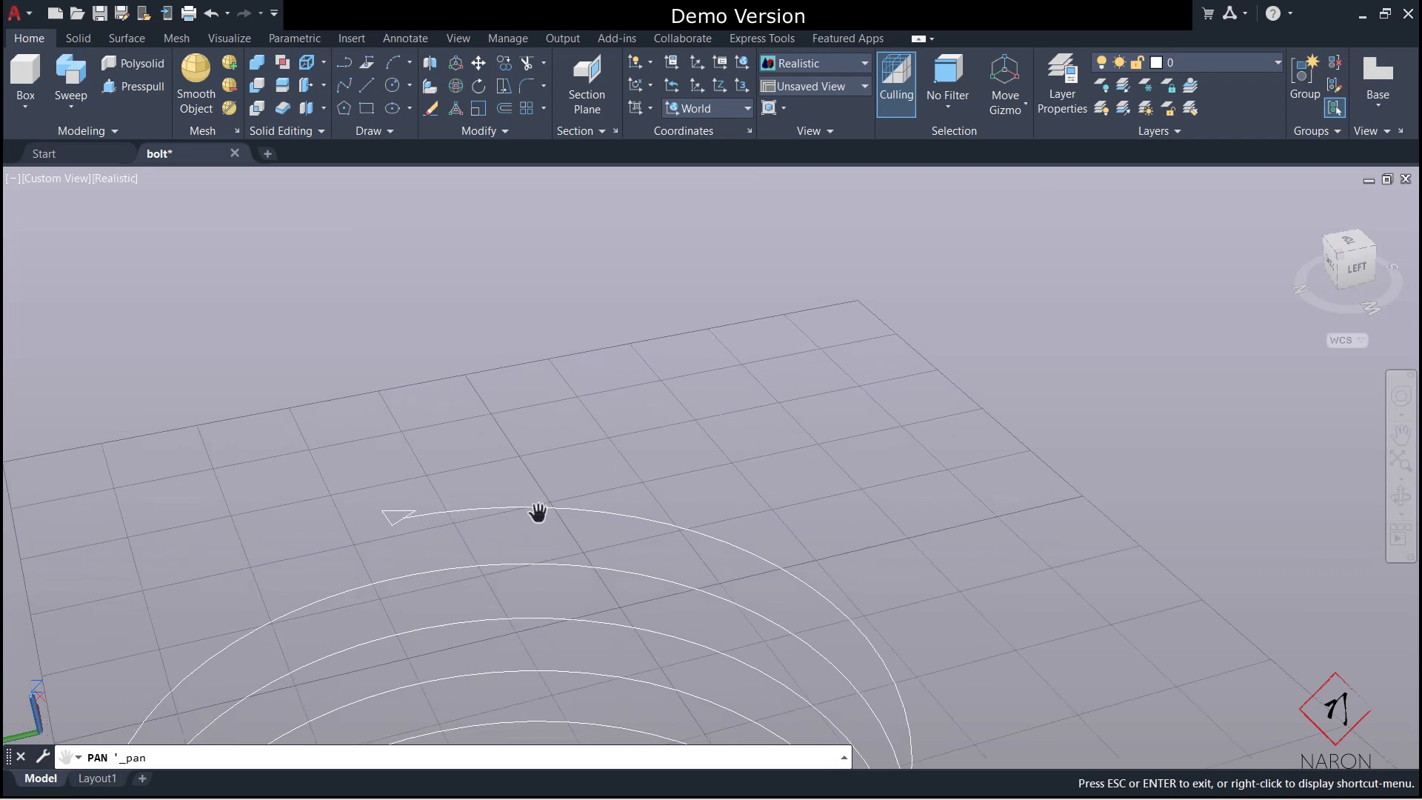
key("Escape")
right_click(539, 523)
left_click(596, 311)
left_click_drag(563, 400, 947, 455)
key("Escape")
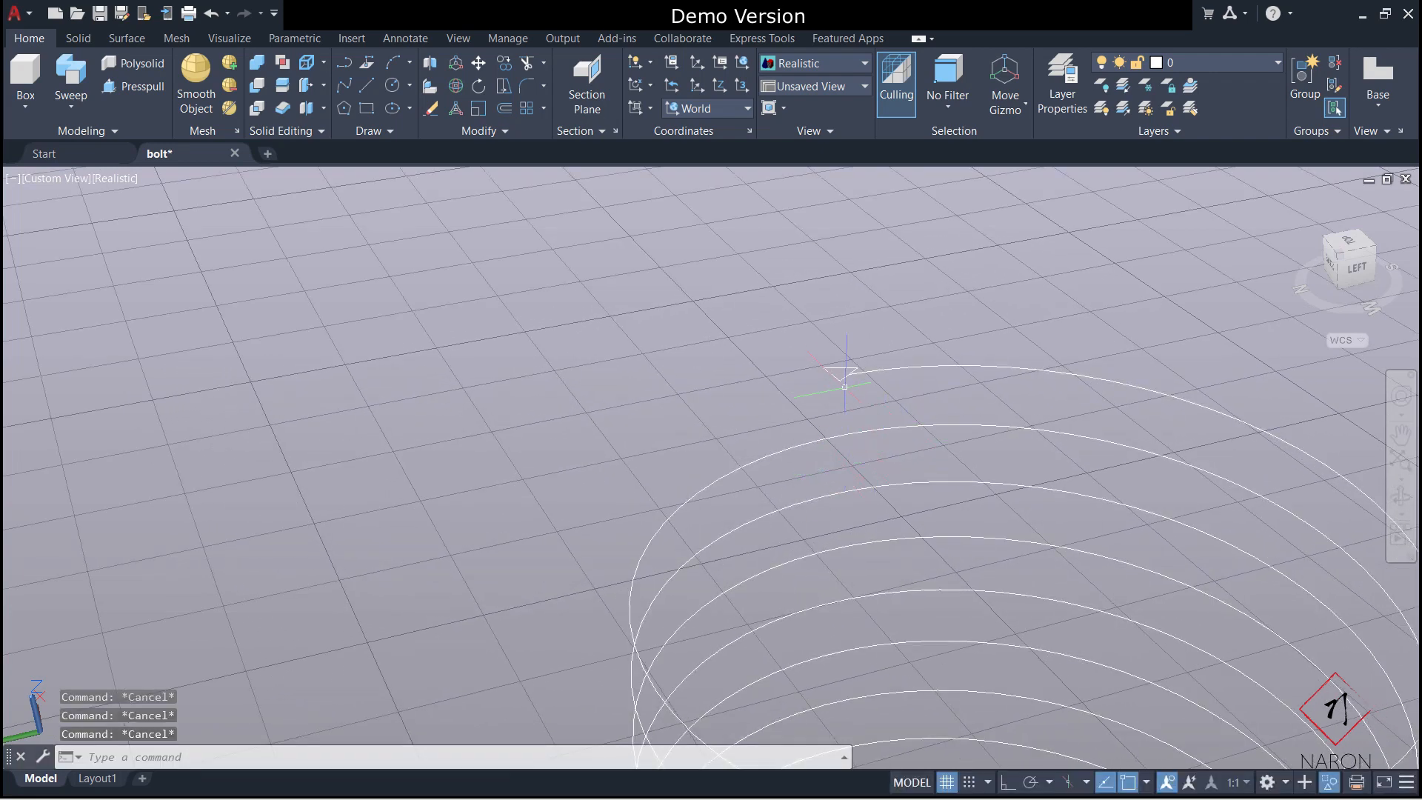
type("sweep")
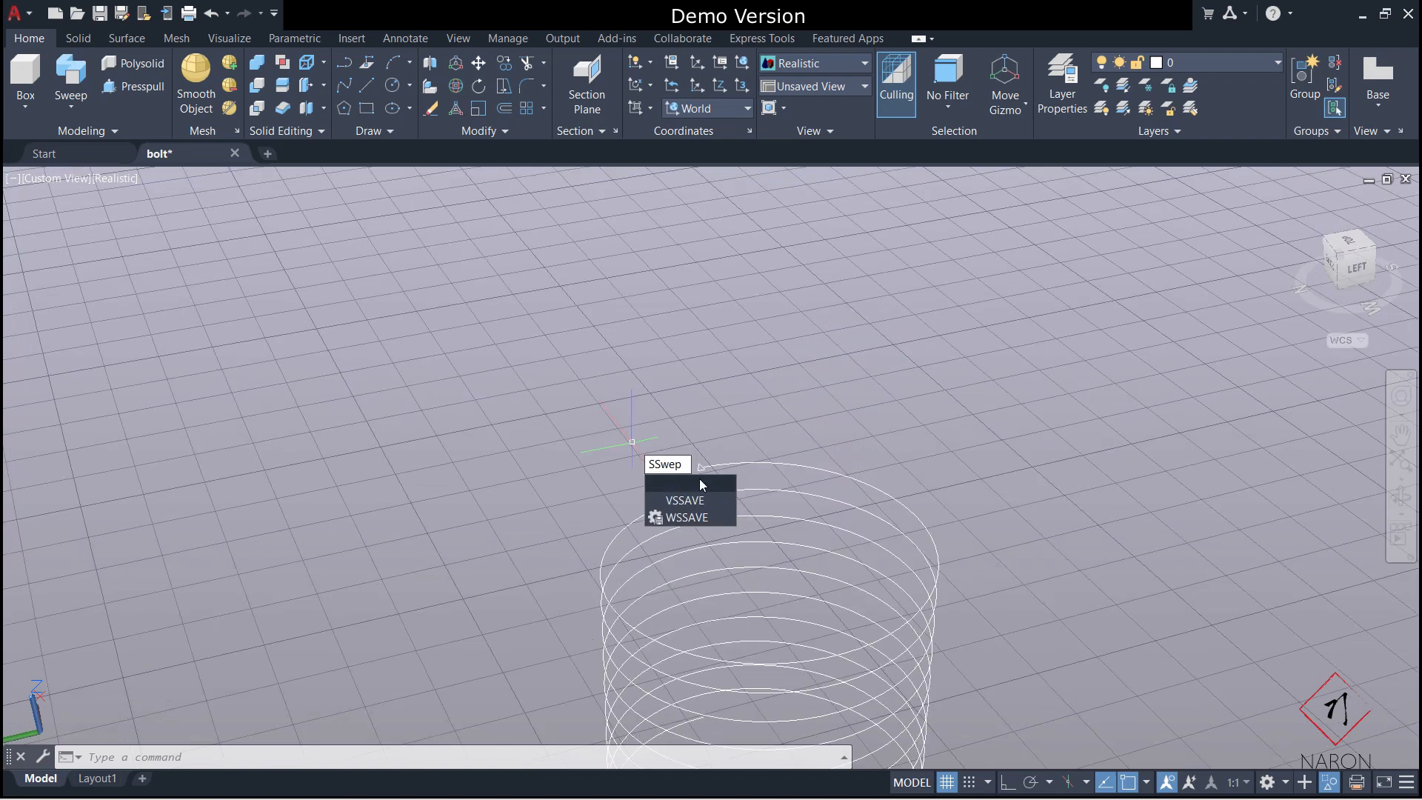
key("Return")
left_click(696, 469)
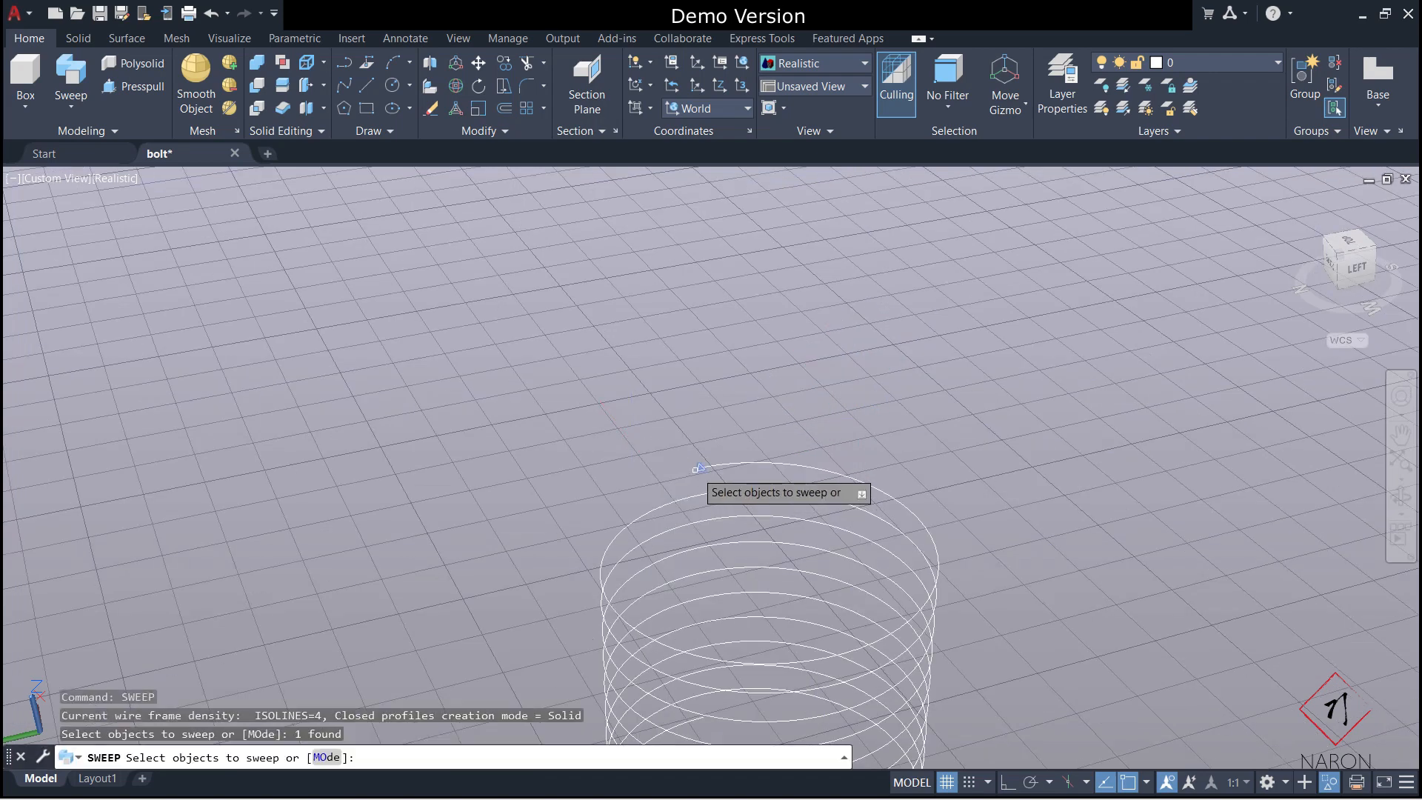
key("Return")
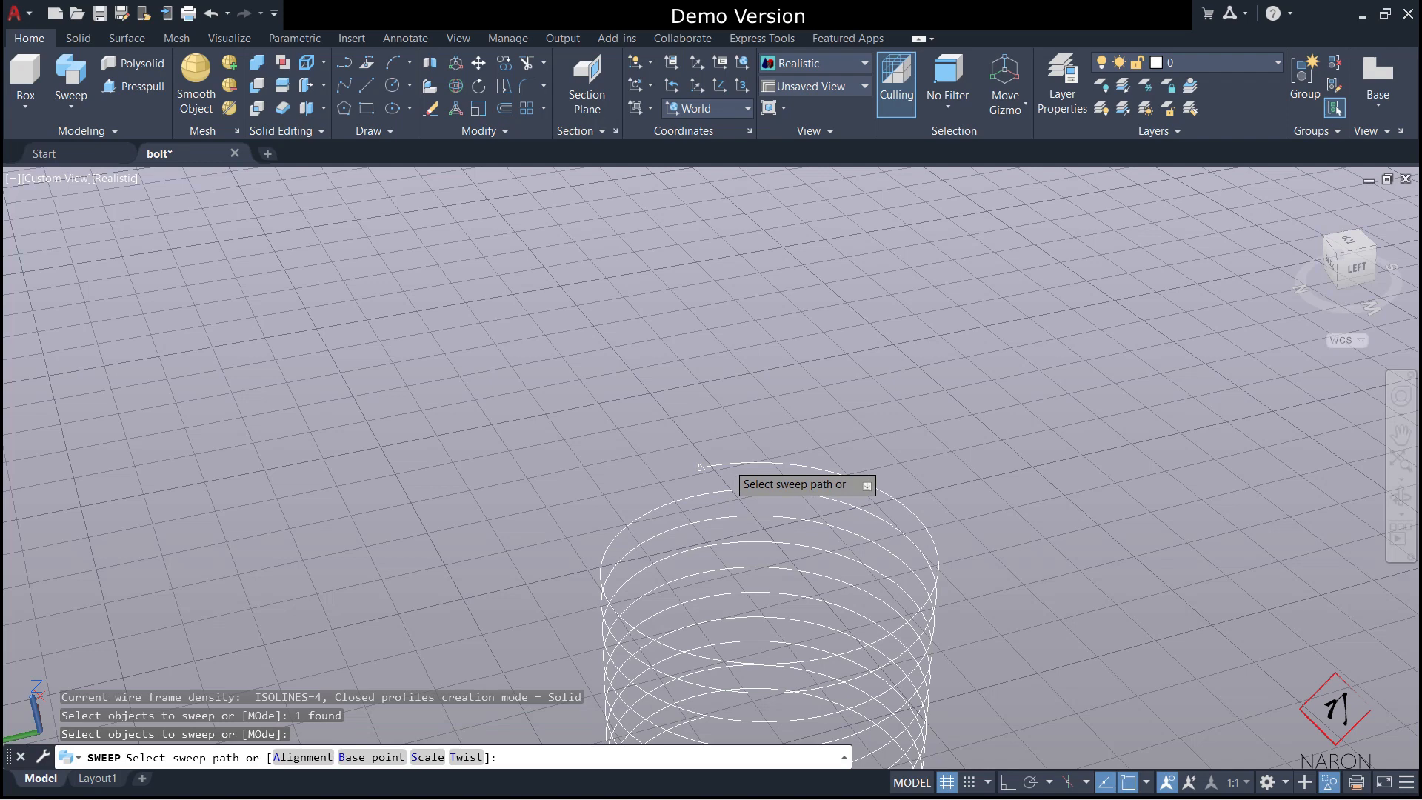
left_click(700, 467)
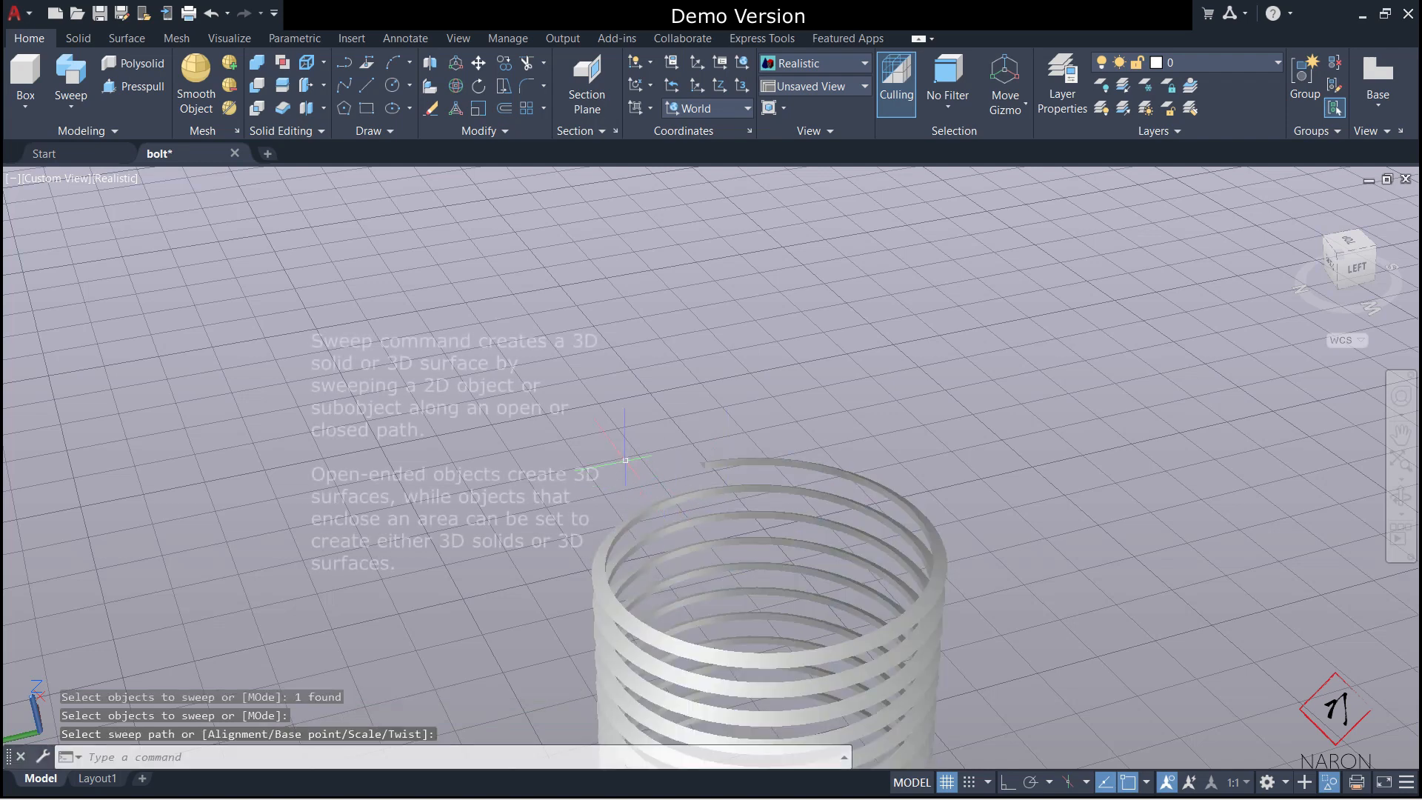
Examine the whole swept thread coil from a slightly different side angle.
scroll(624, 502, "down", 4)
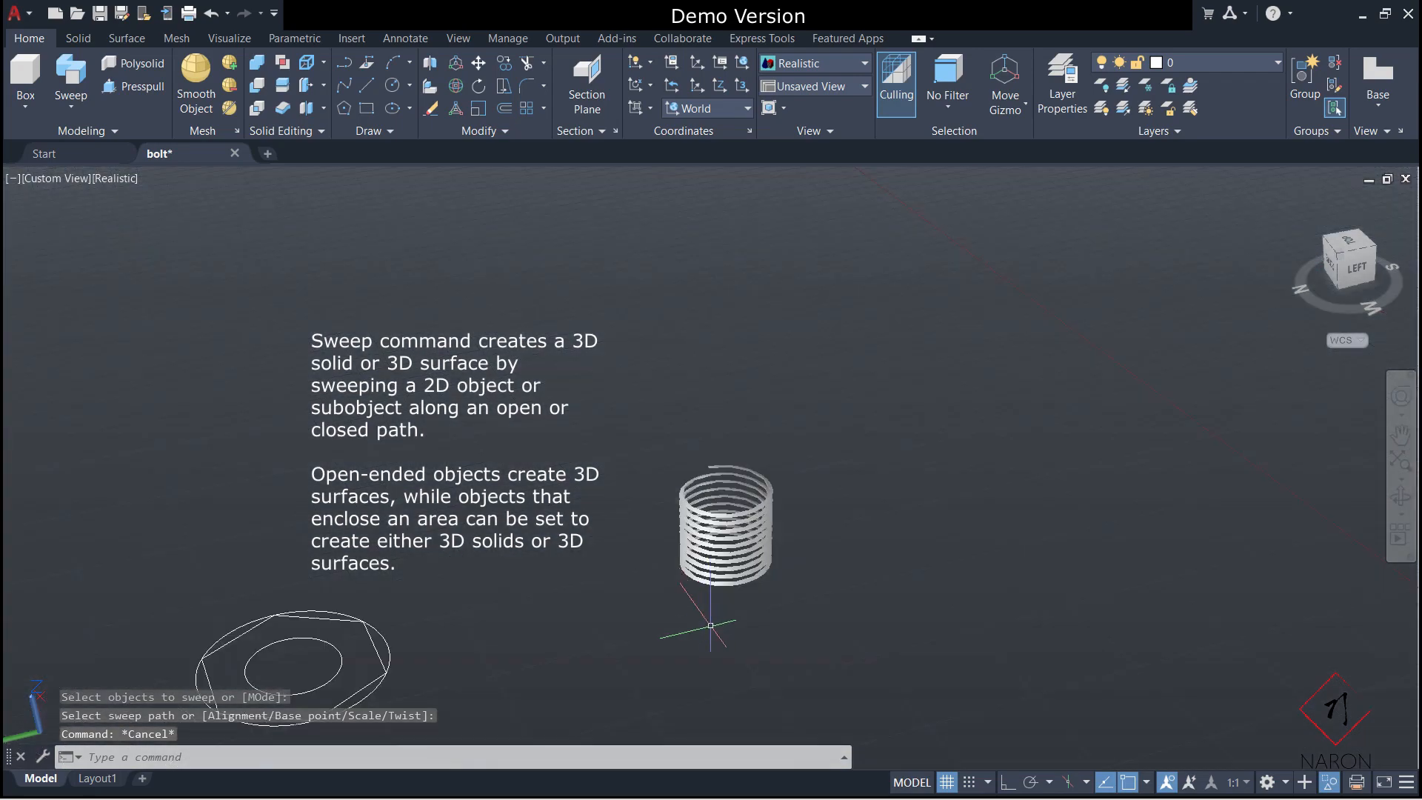
key("Escape")
right_click(724, 613)
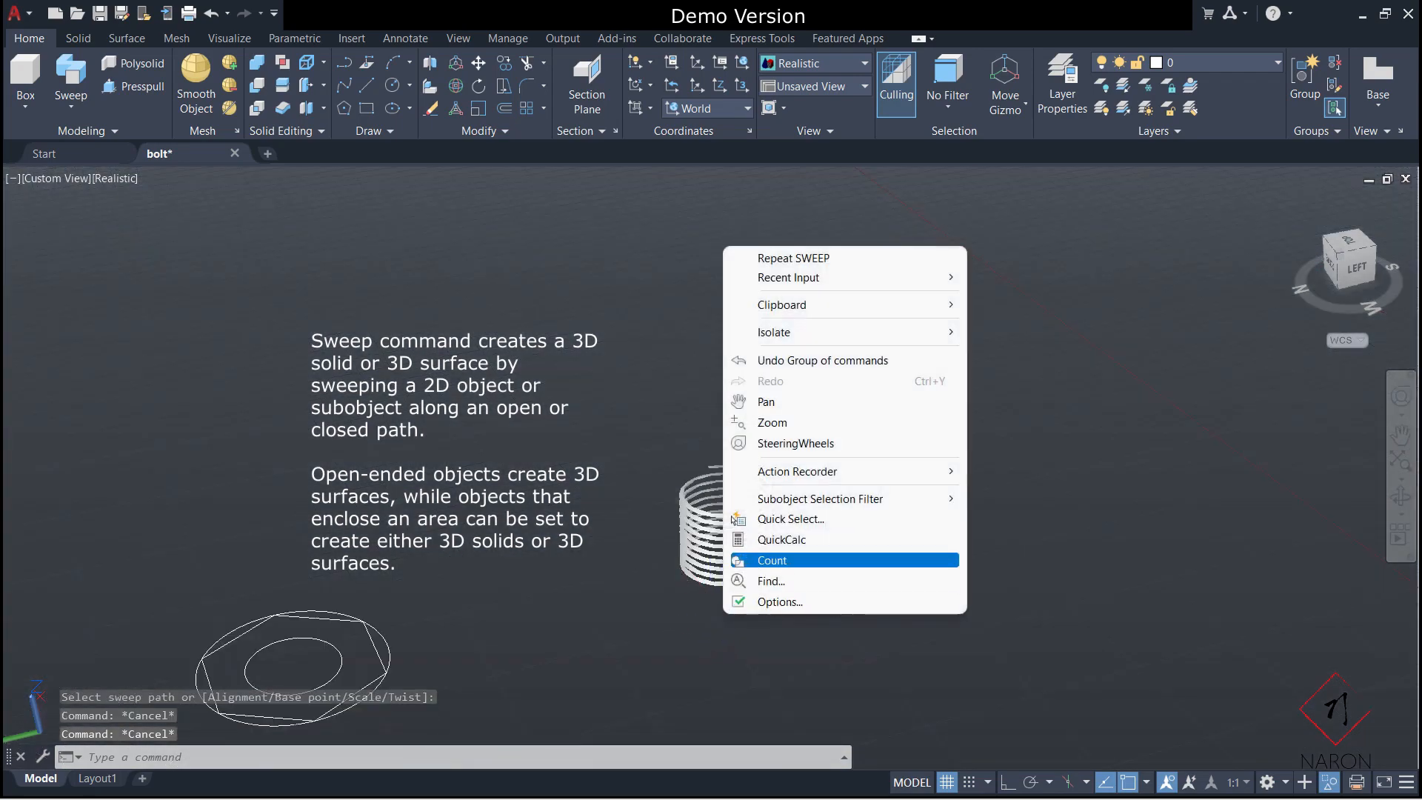
left_click(744, 558)
left_click(1400, 496)
left_click_drag(667, 593, 754, 608)
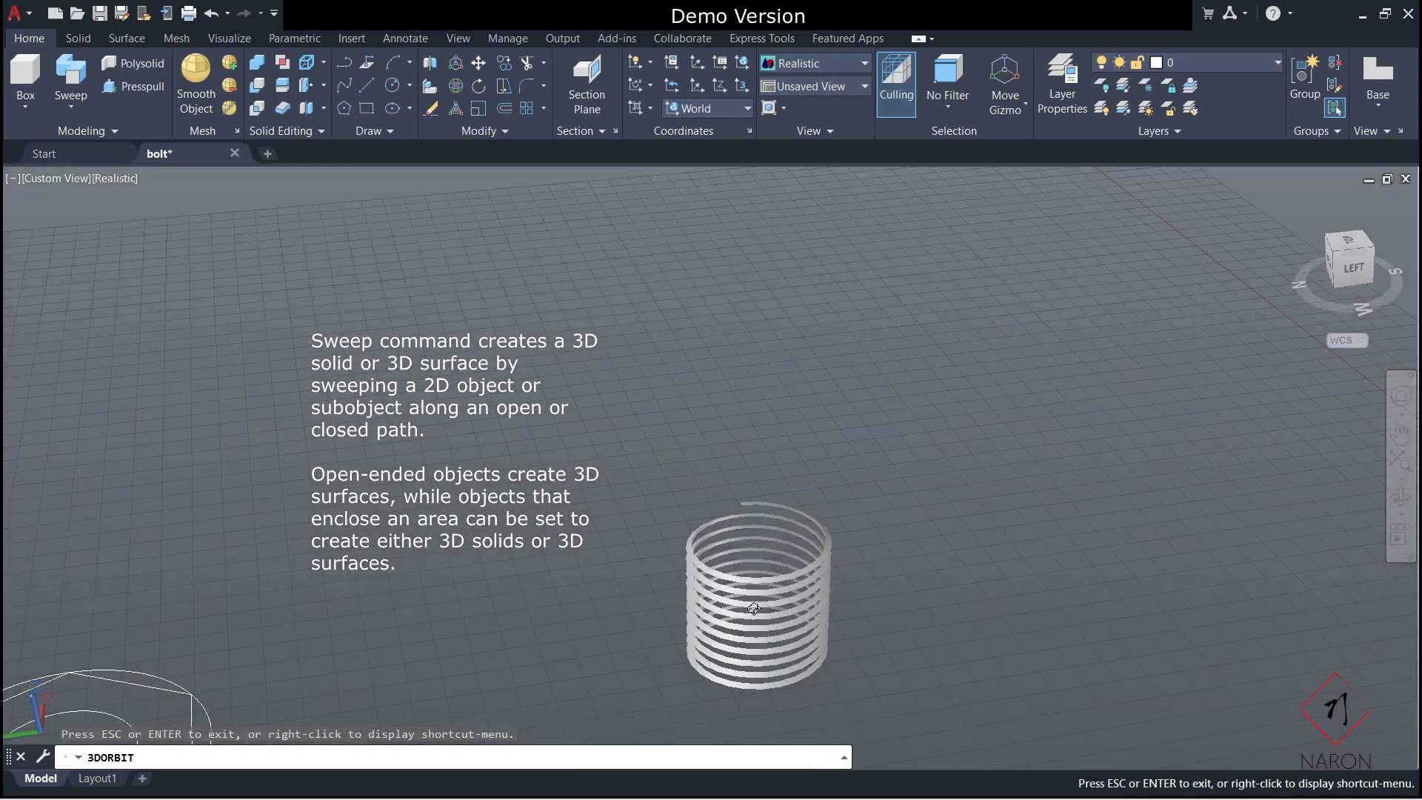
left_click_drag(754, 608, 755, 659)
key("Escape")
right_click(755, 658)
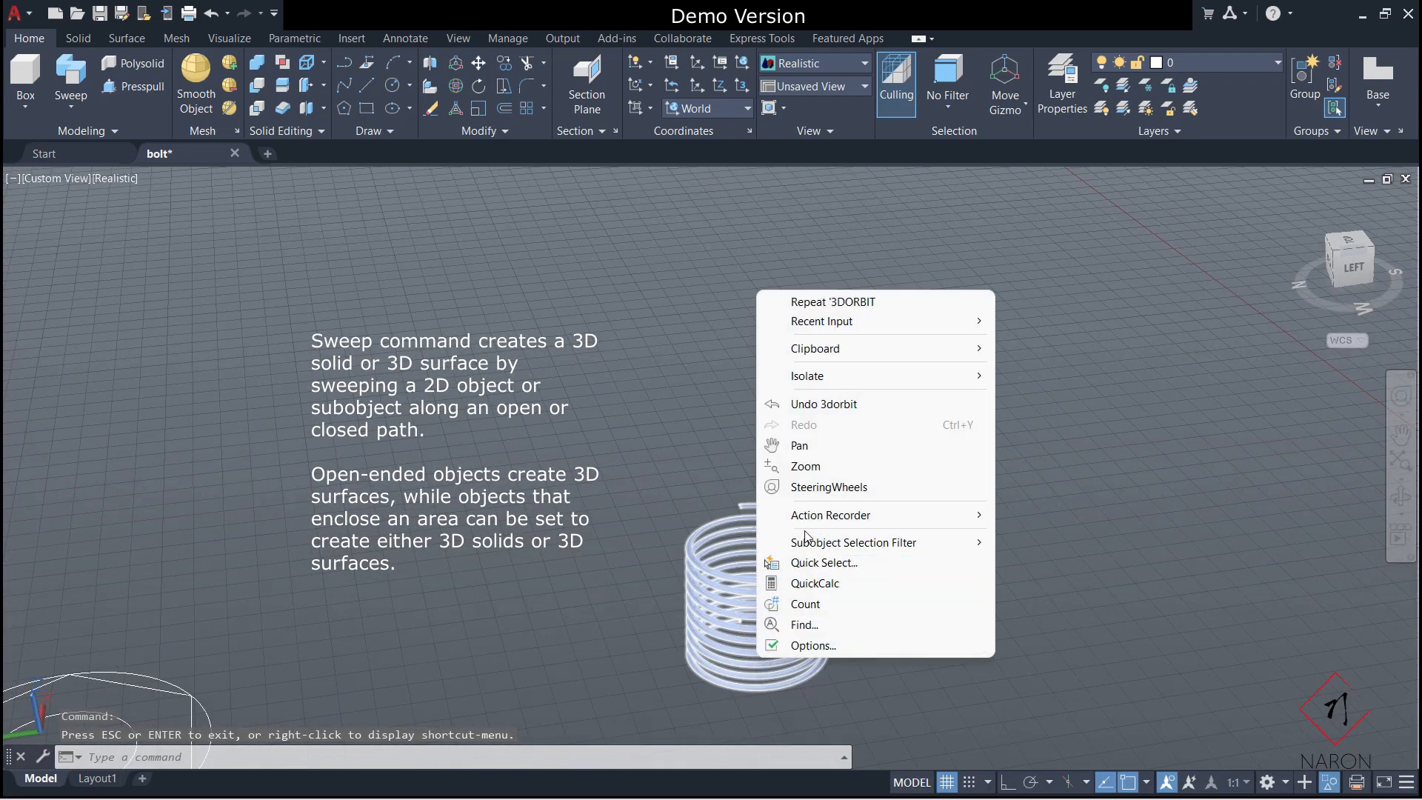
left_click(808, 448)
left_click_drag(770, 704, 778, 595)
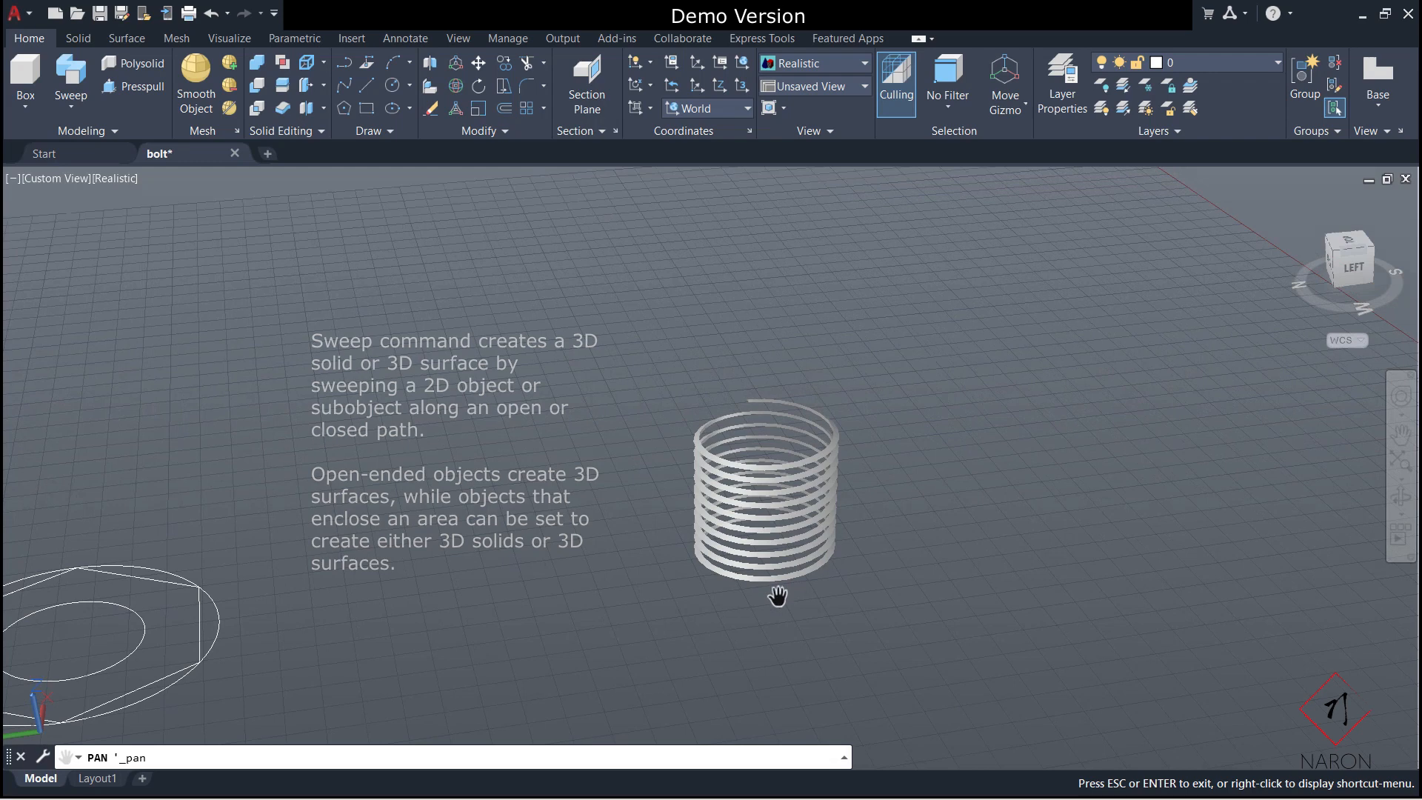
key("Escape")
End the object isolation to bring the hidden nut back around the swept thread.
left_click(1331, 783)
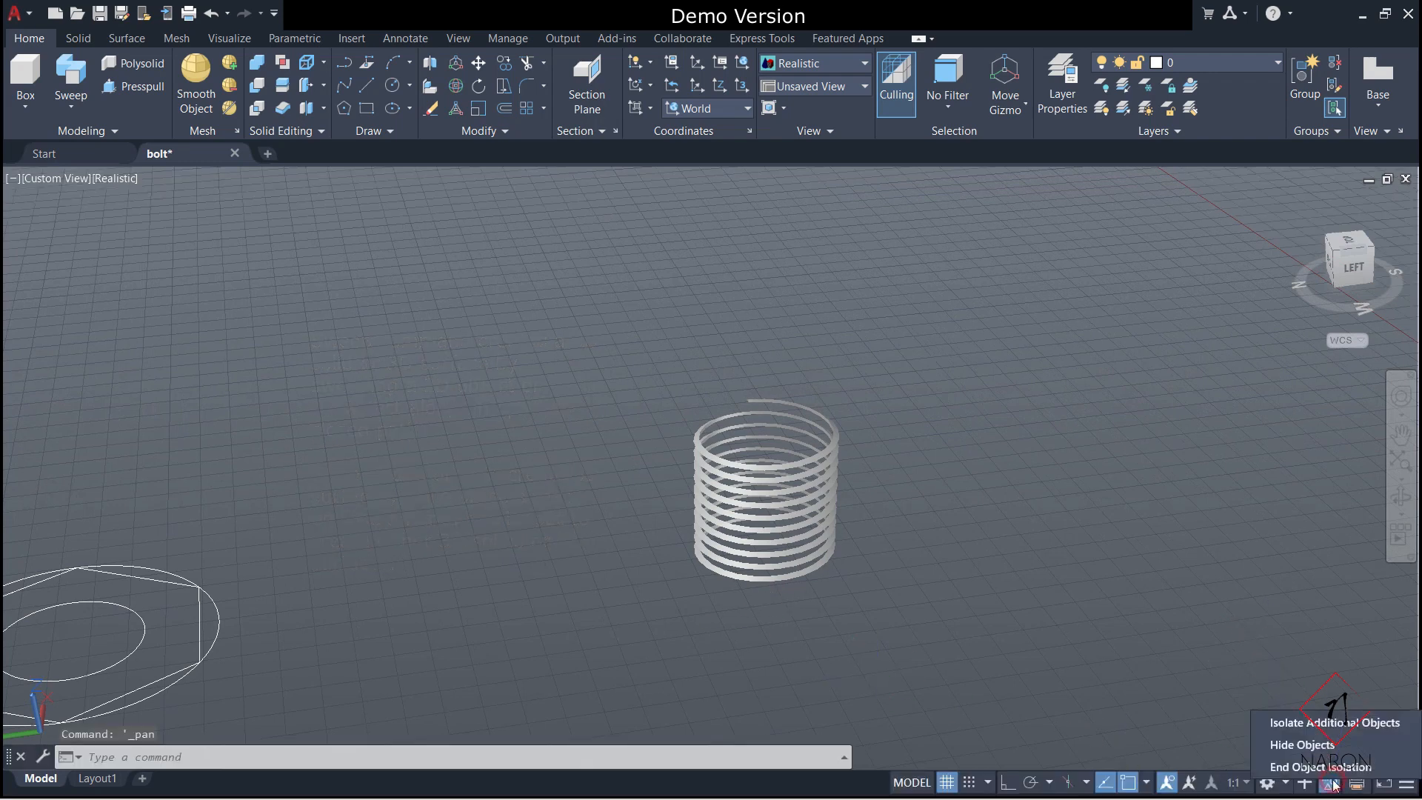
left_click(1312, 767)
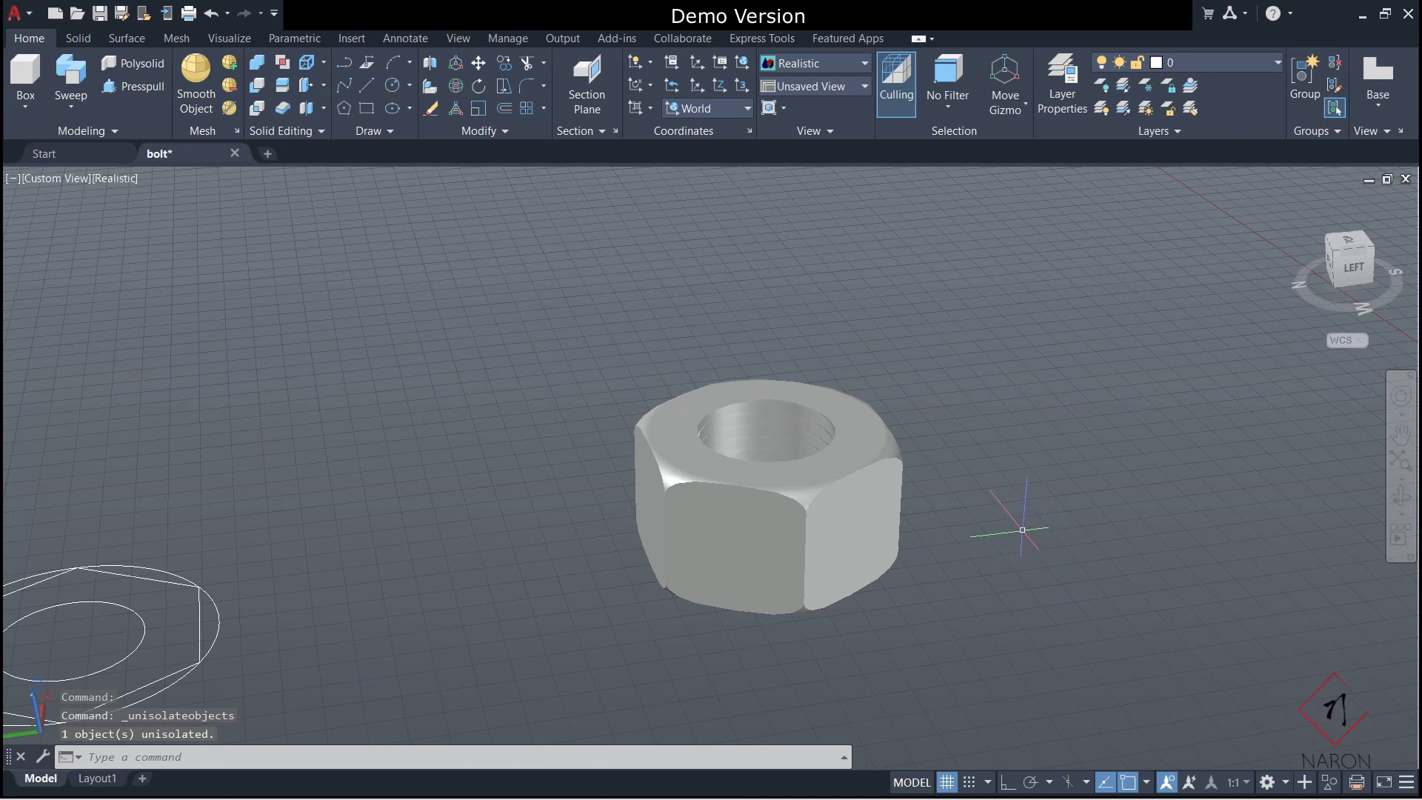
right_click(1020, 504)
key("Escape")
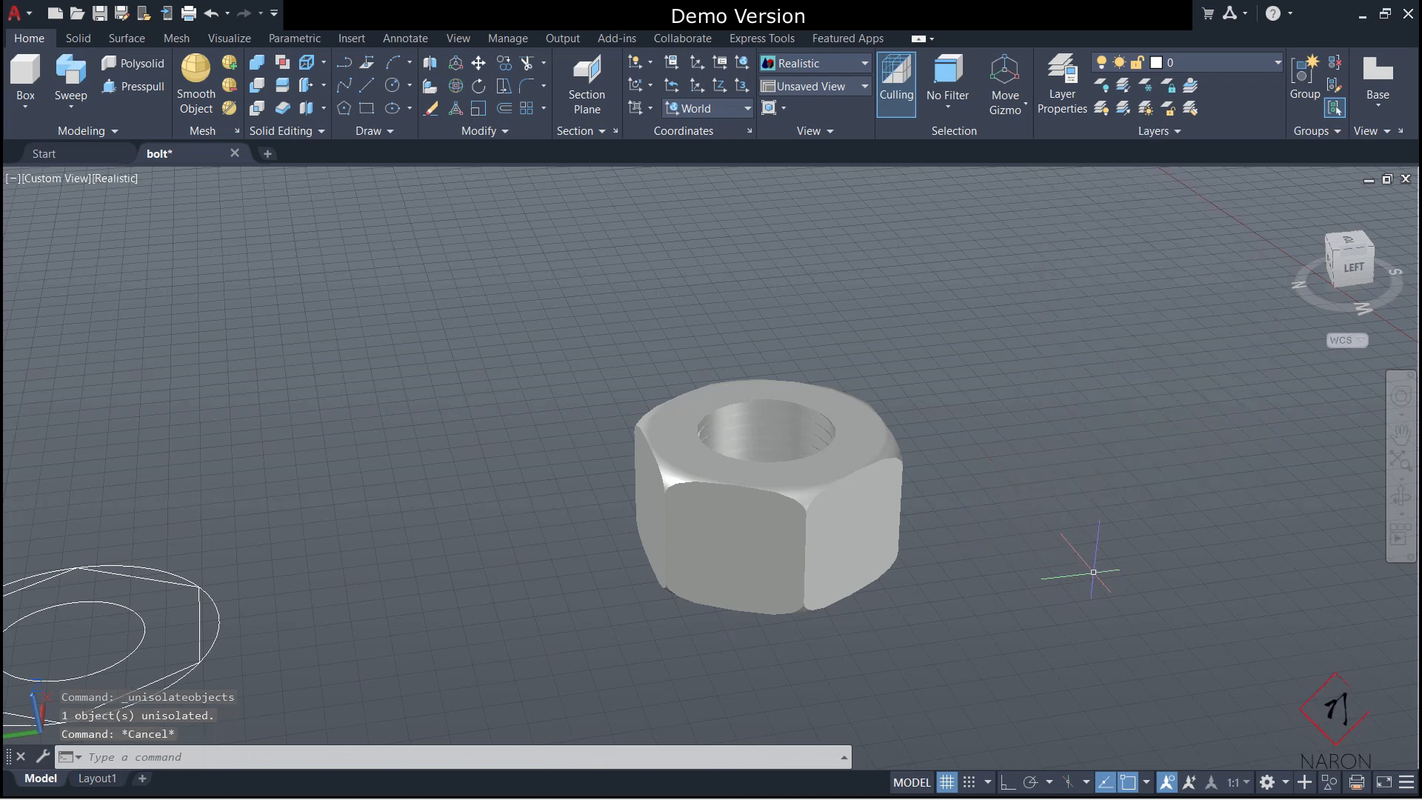
Subtract the swept thread coil from the nut body to cut its internal threads.
left_click(1404, 505)
left_click_drag(967, 476, 992, 529)
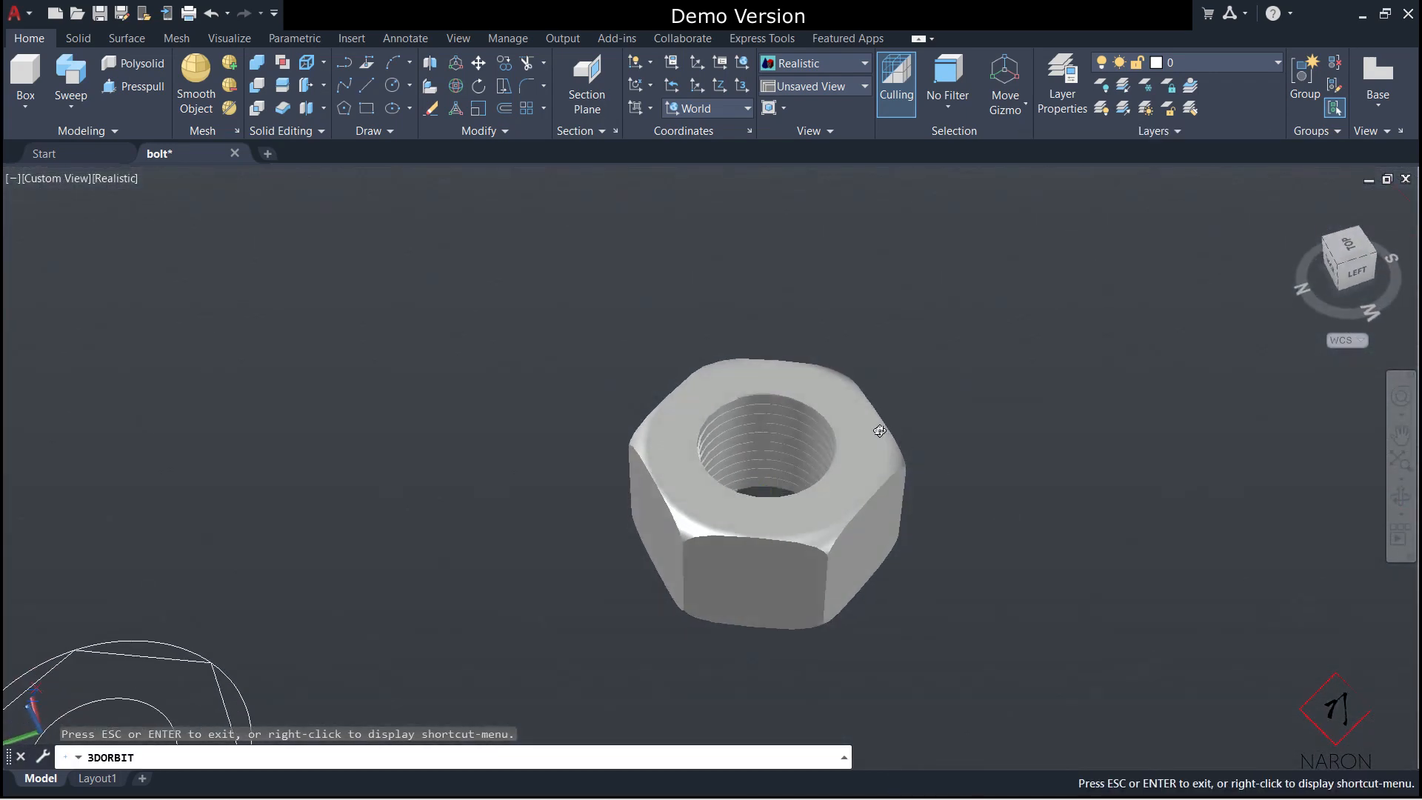
scroll(880, 431, "up", 5)
key("Escape")
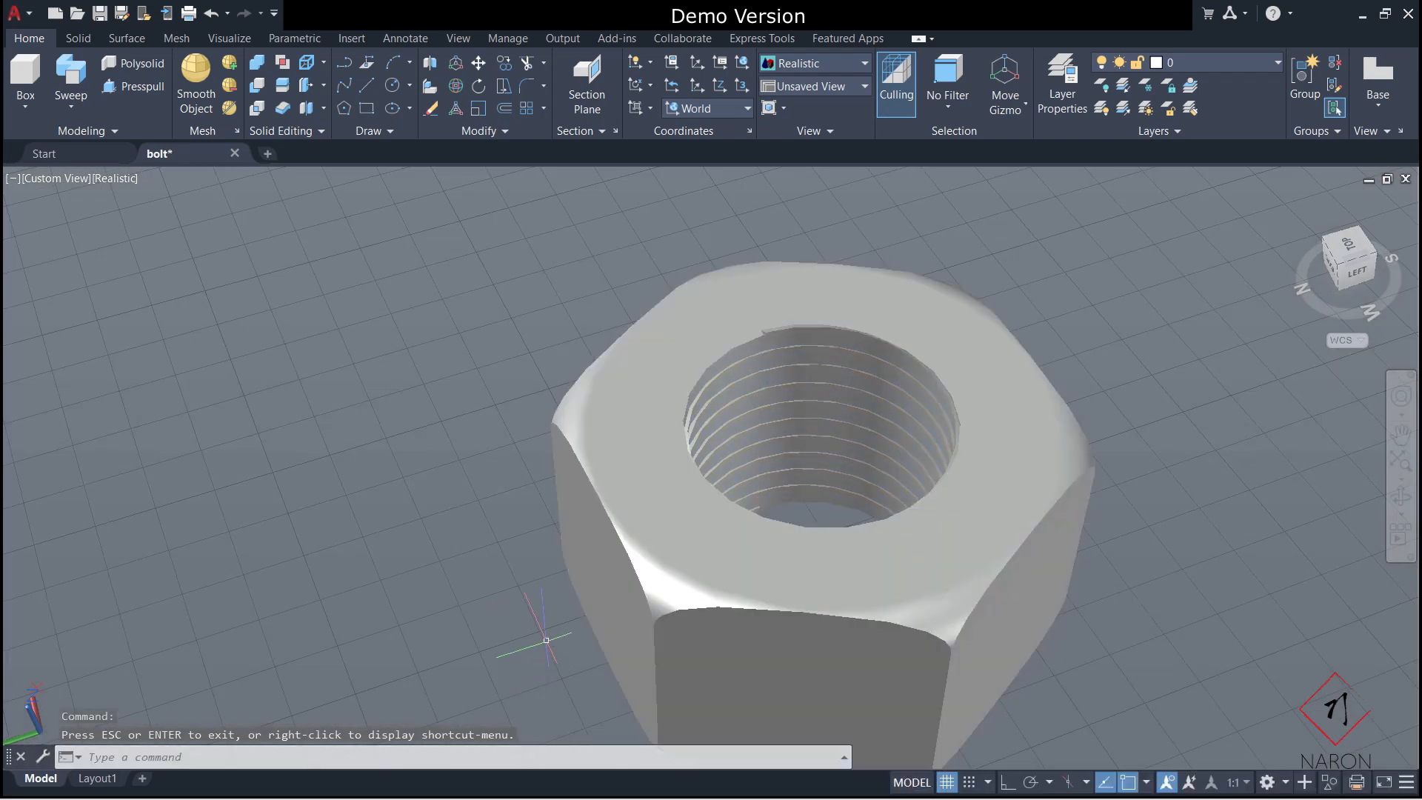
type("sub")
key("Return")
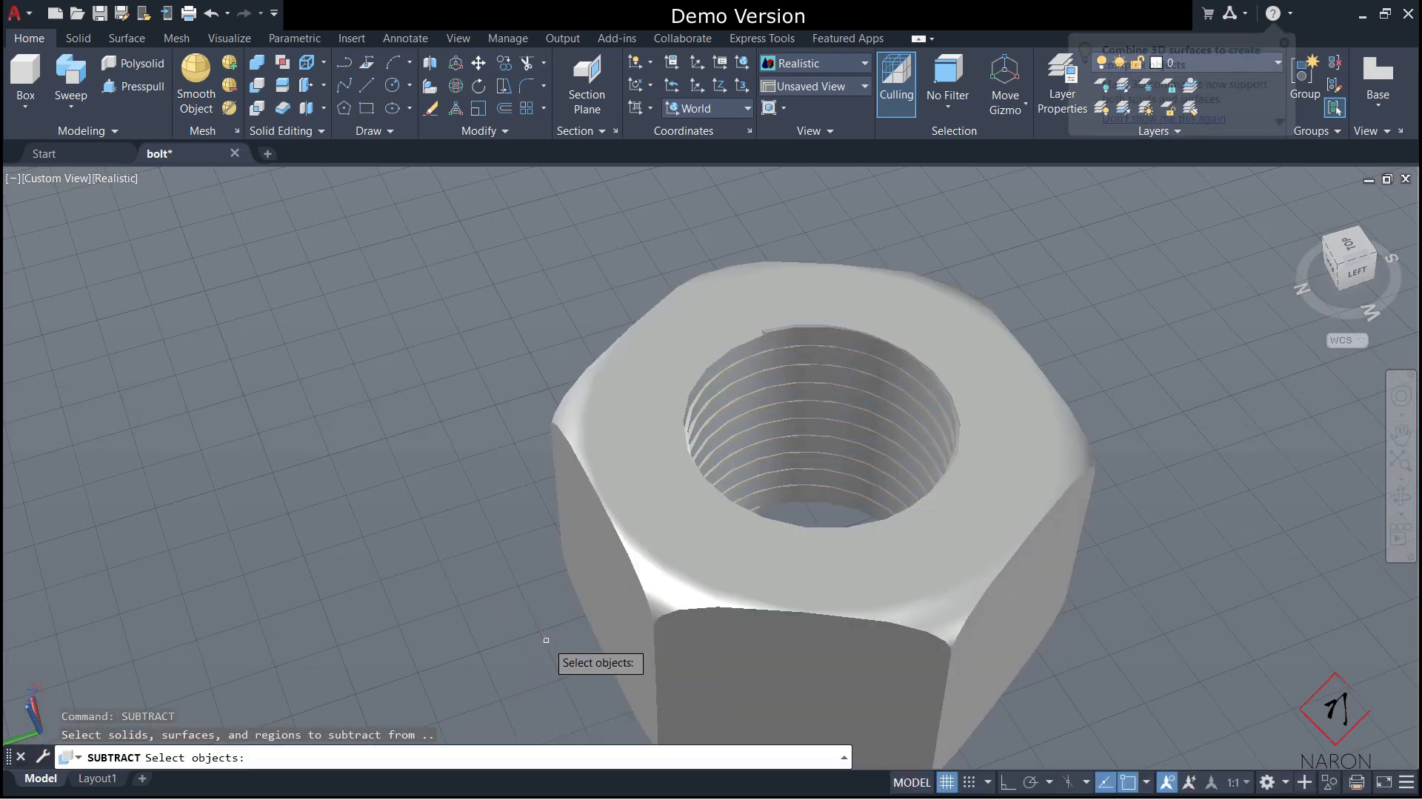
left_click(967, 480)
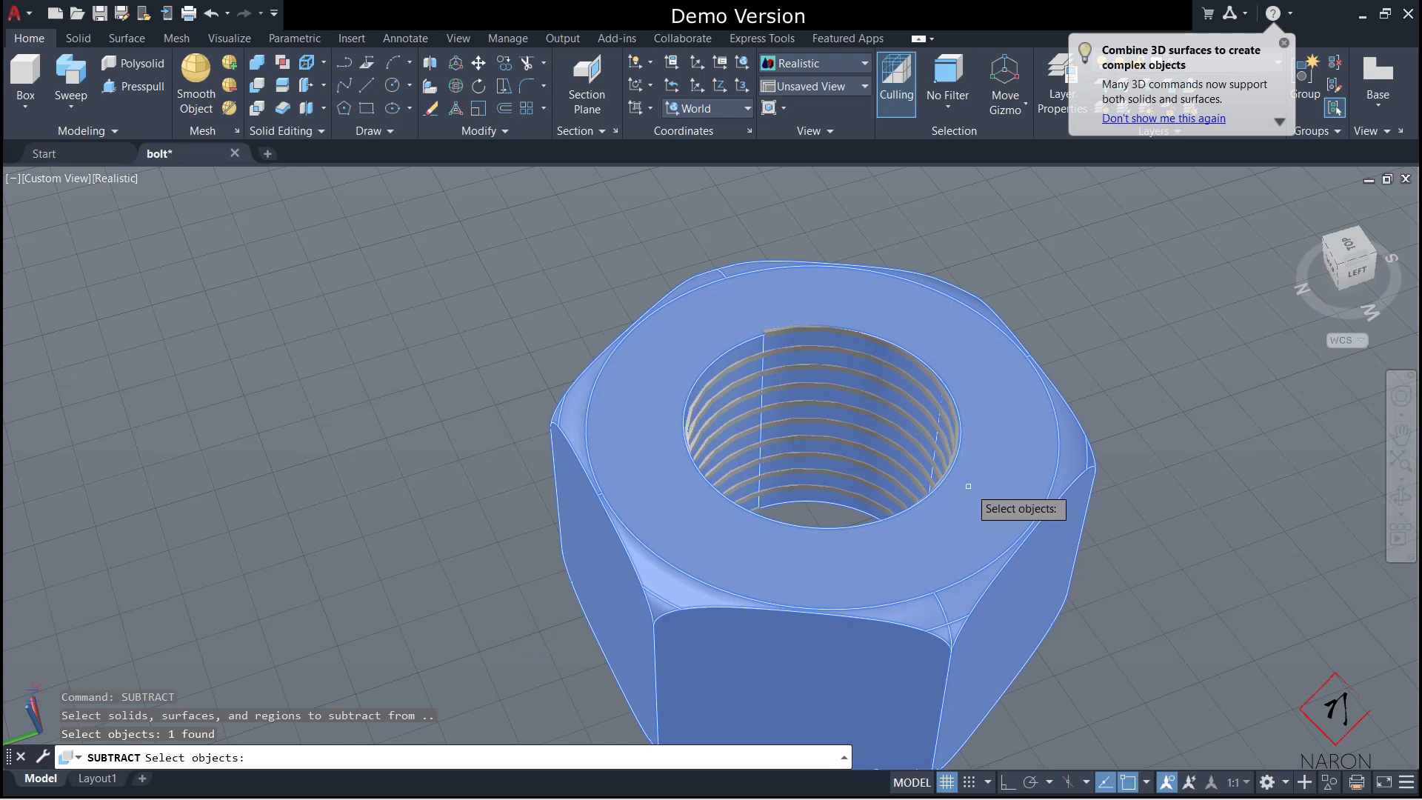
key("Return")
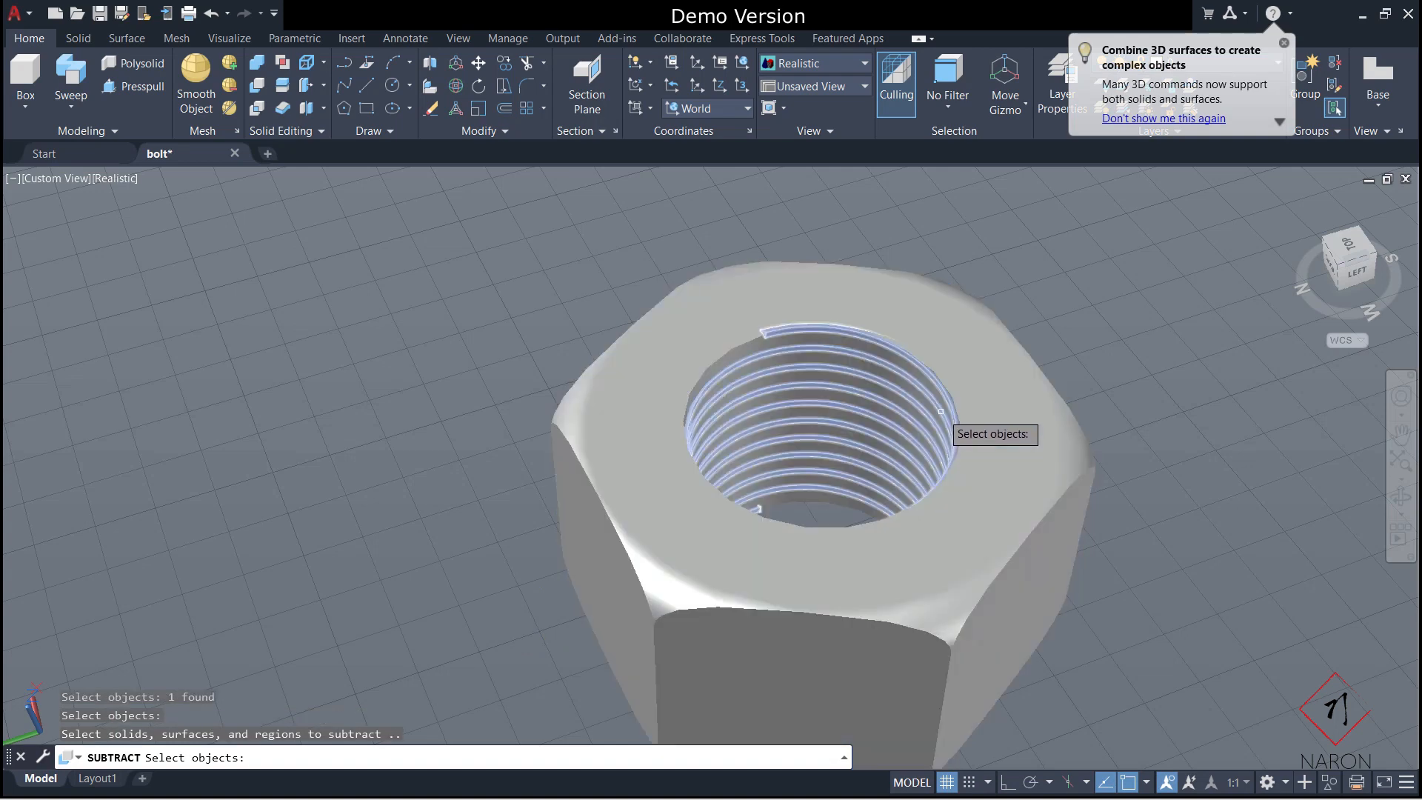
left_click(940, 411)
key("Return")
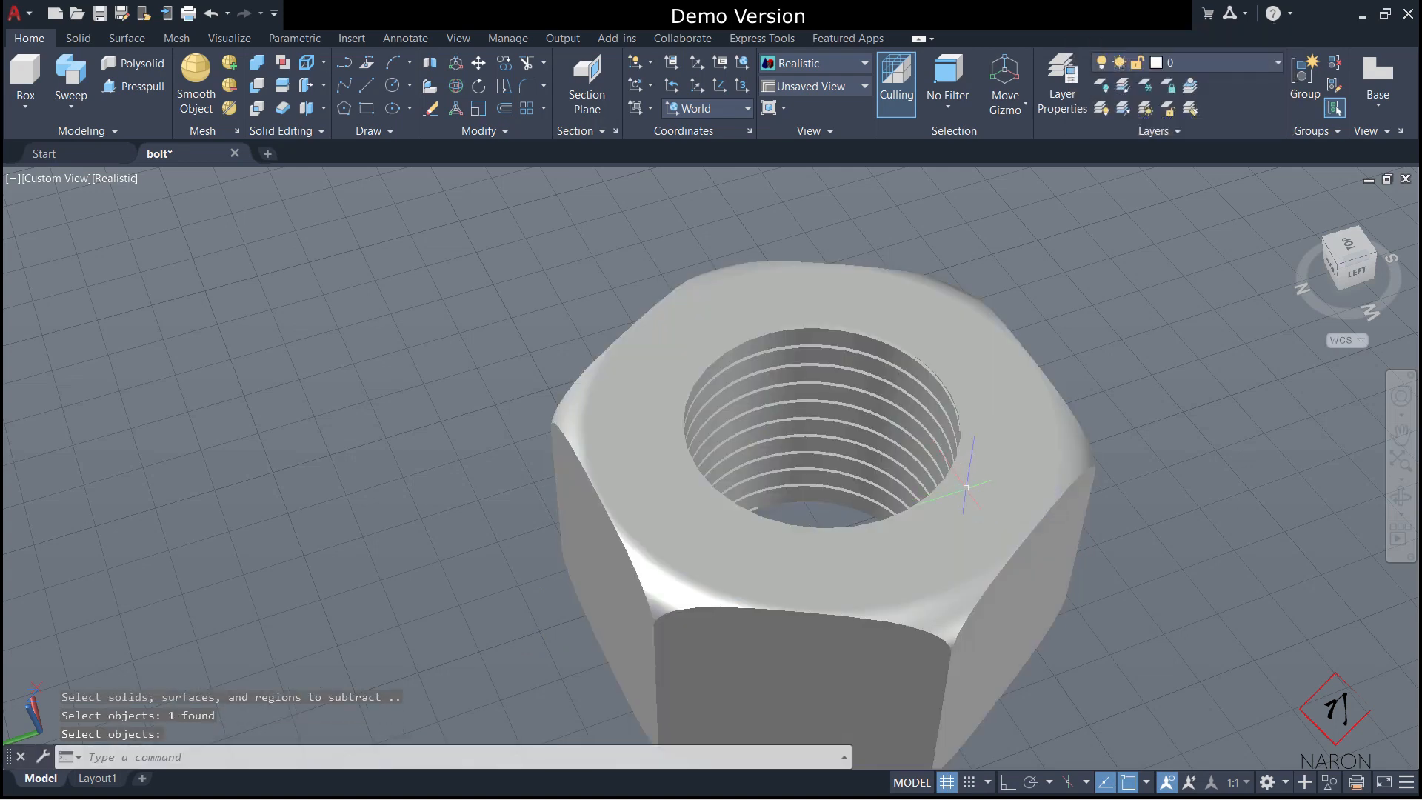
Examine the threads cut inside the nut's hole from several angles, both close up and from farther away.
right_click(1120, 383)
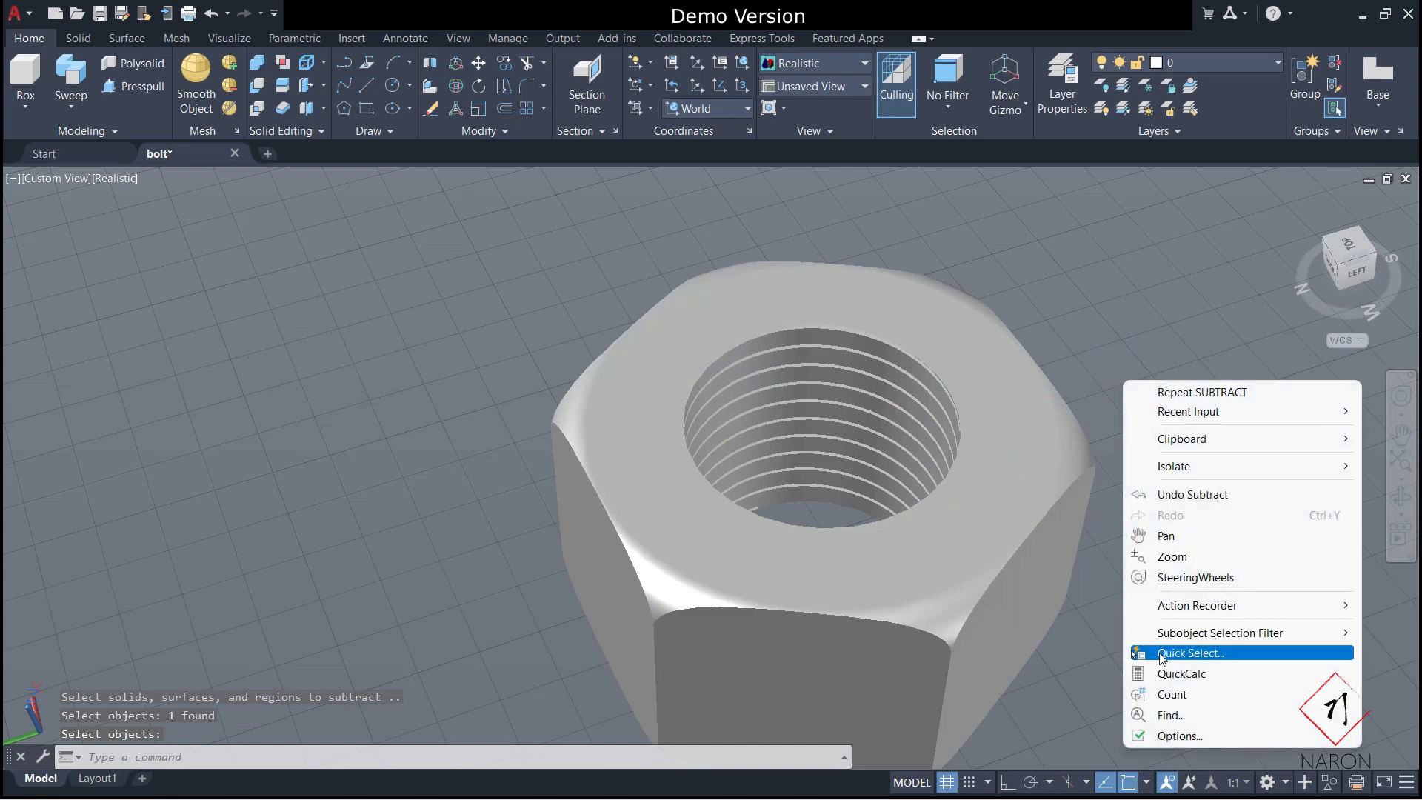
key("Escape")
left_click(1406, 500)
left_click_drag(1050, 444, 976, 439)
scroll(916, 452, "down", 6)
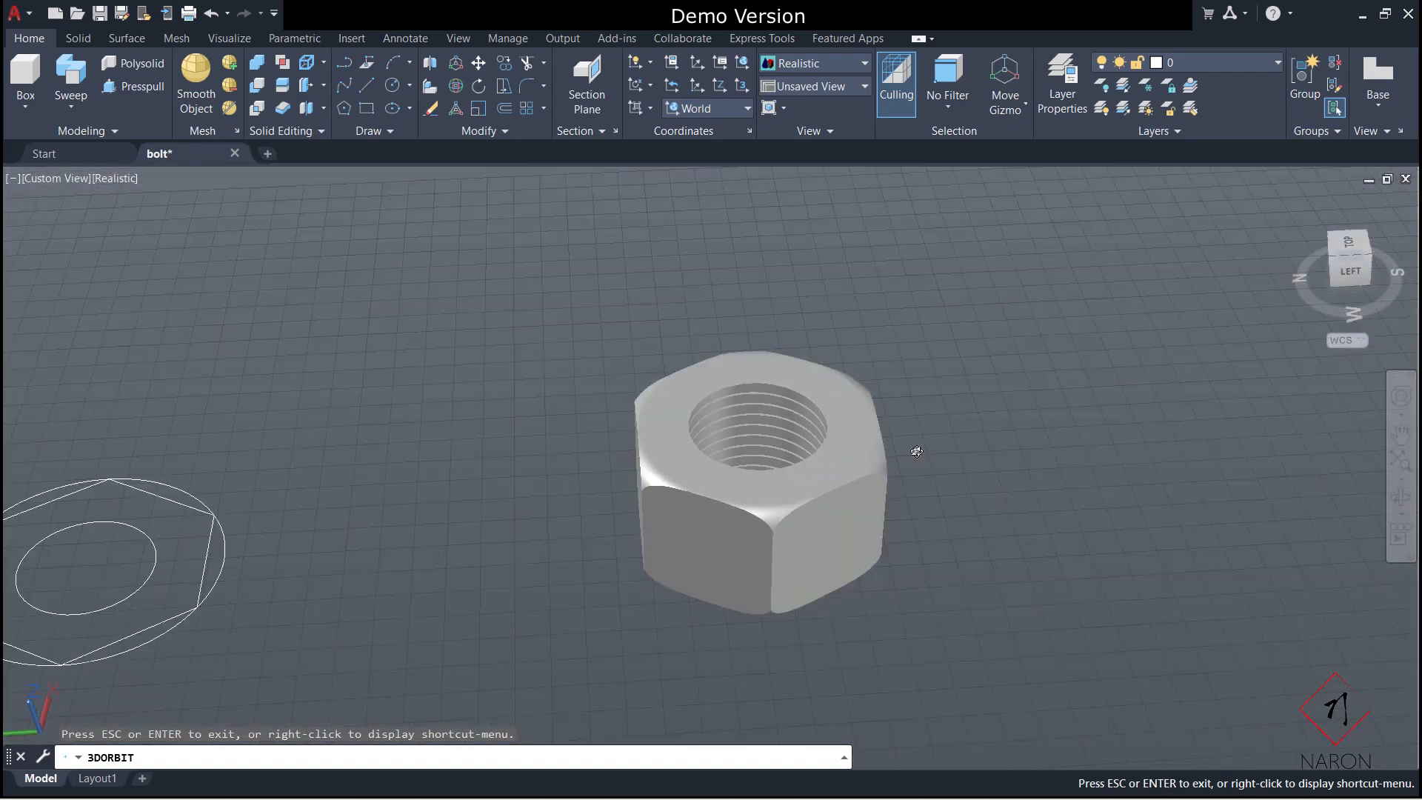
scroll(790, 450, "up", 8)
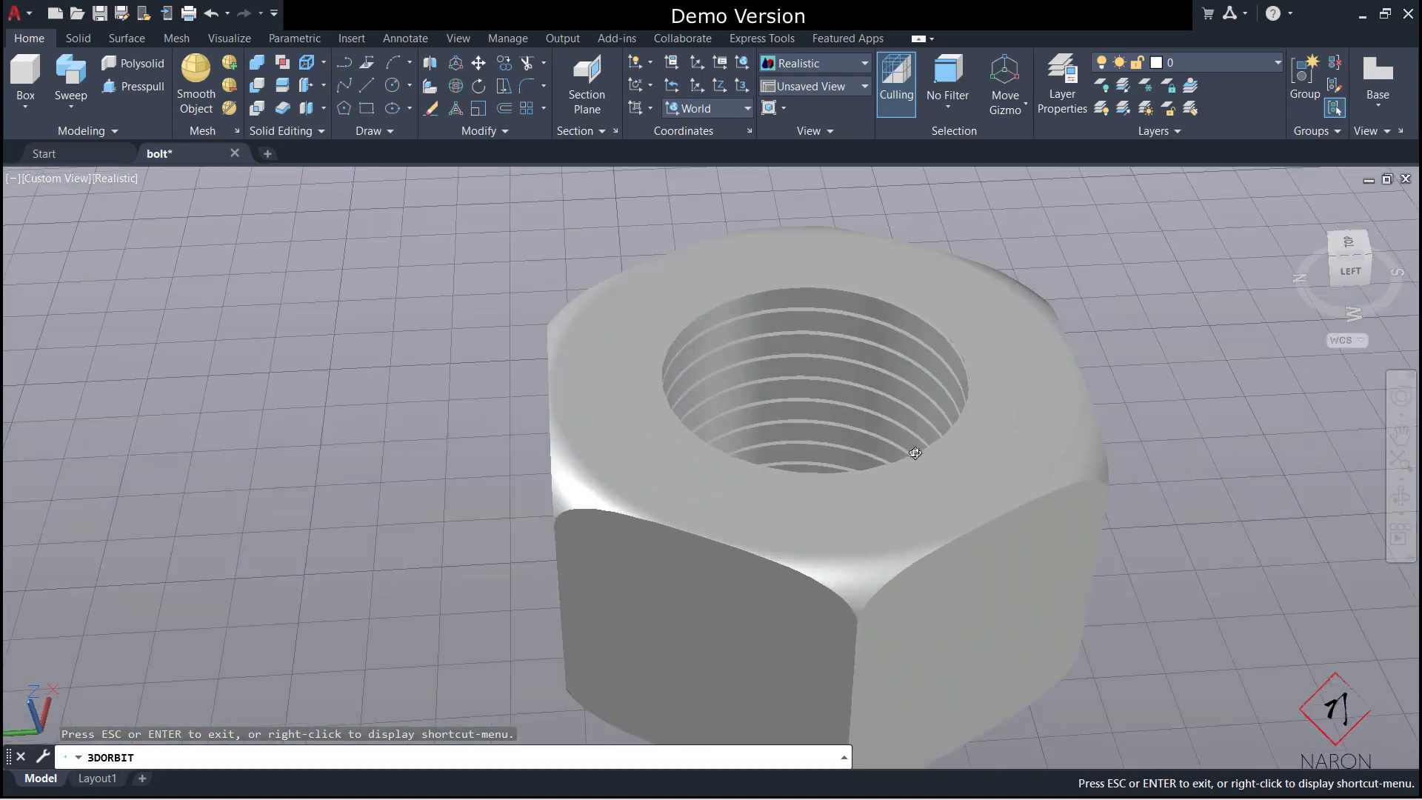
left_click_drag(915, 452, 895, 477)
scroll(975, 487, "down", 3)
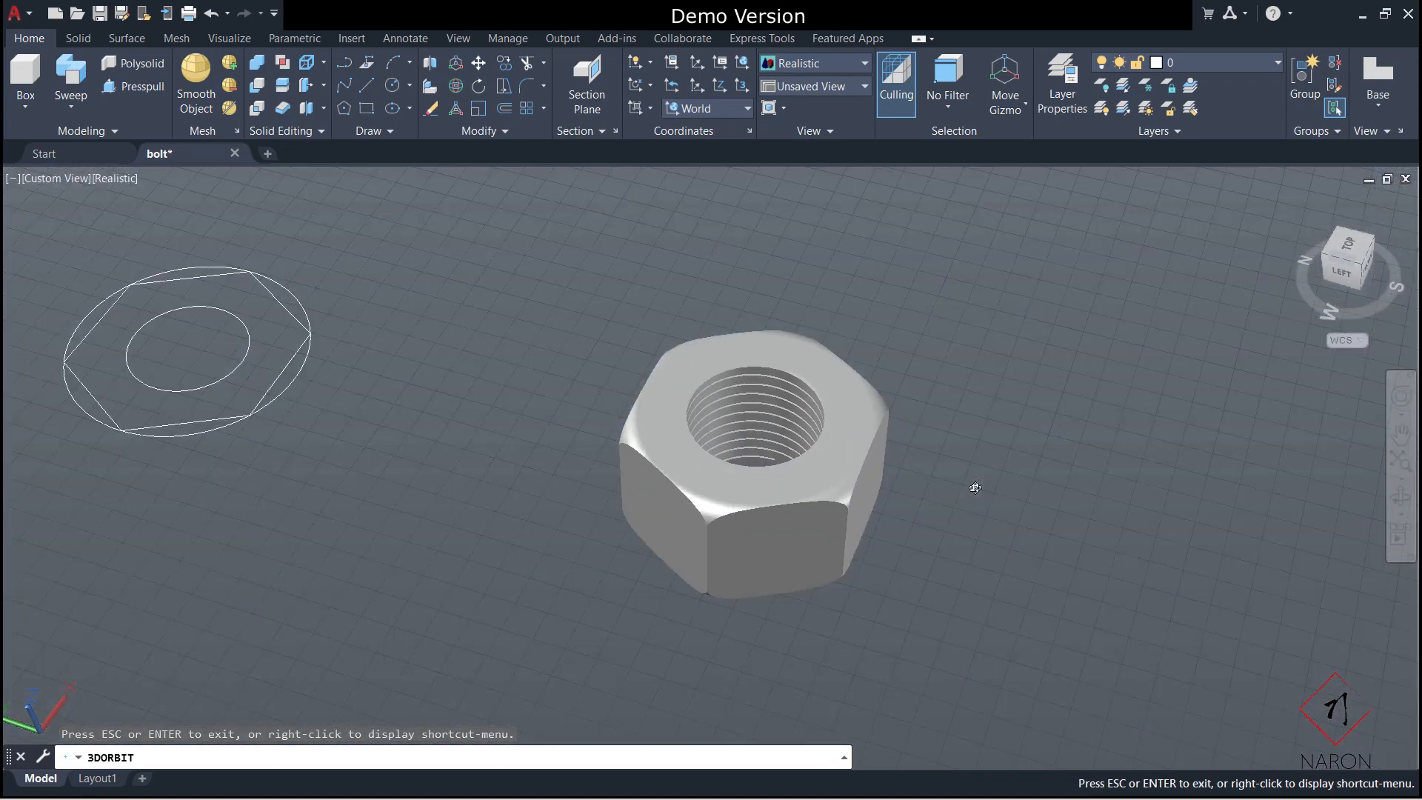
scroll(974, 487, "down", 2)
key("Escape")
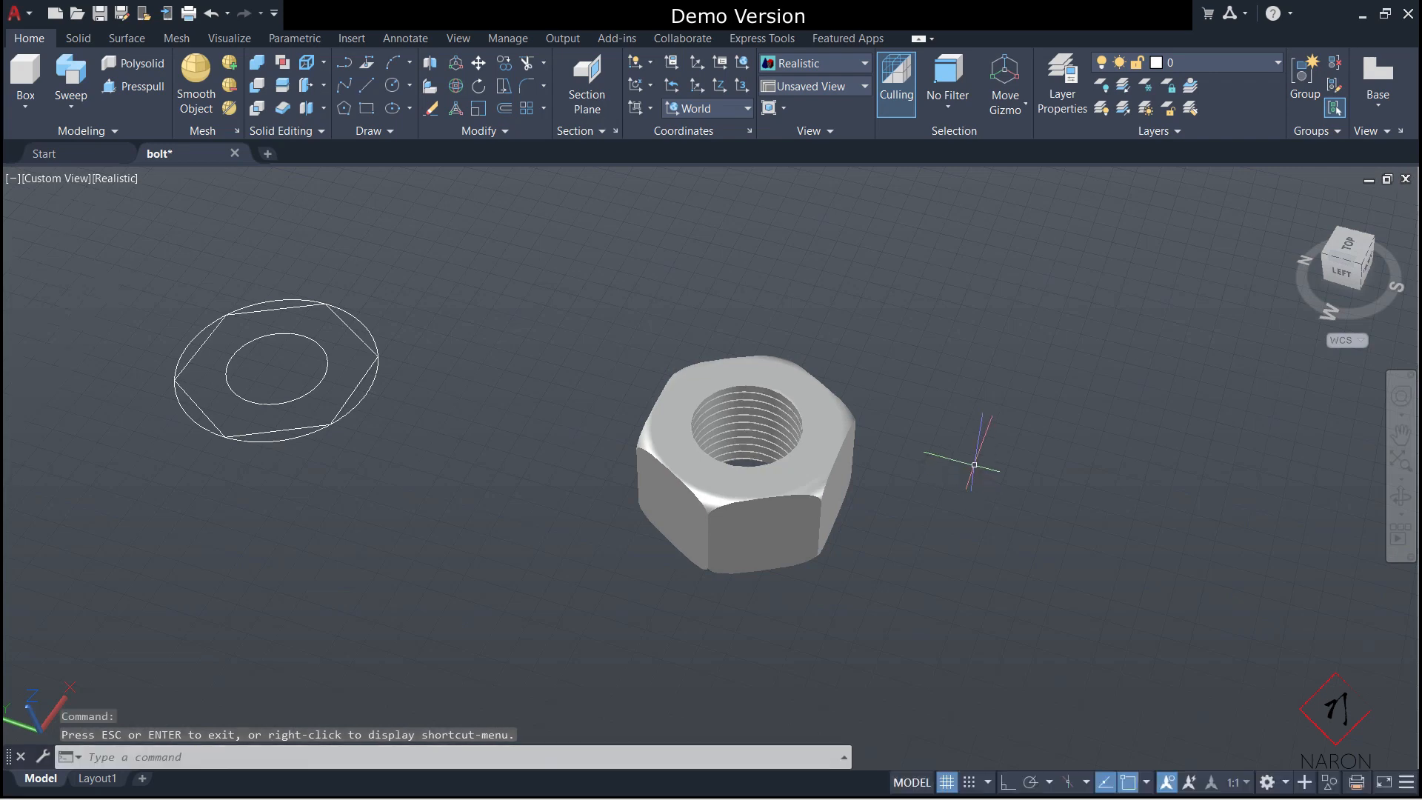
right_click(974, 465)
key("Escape")
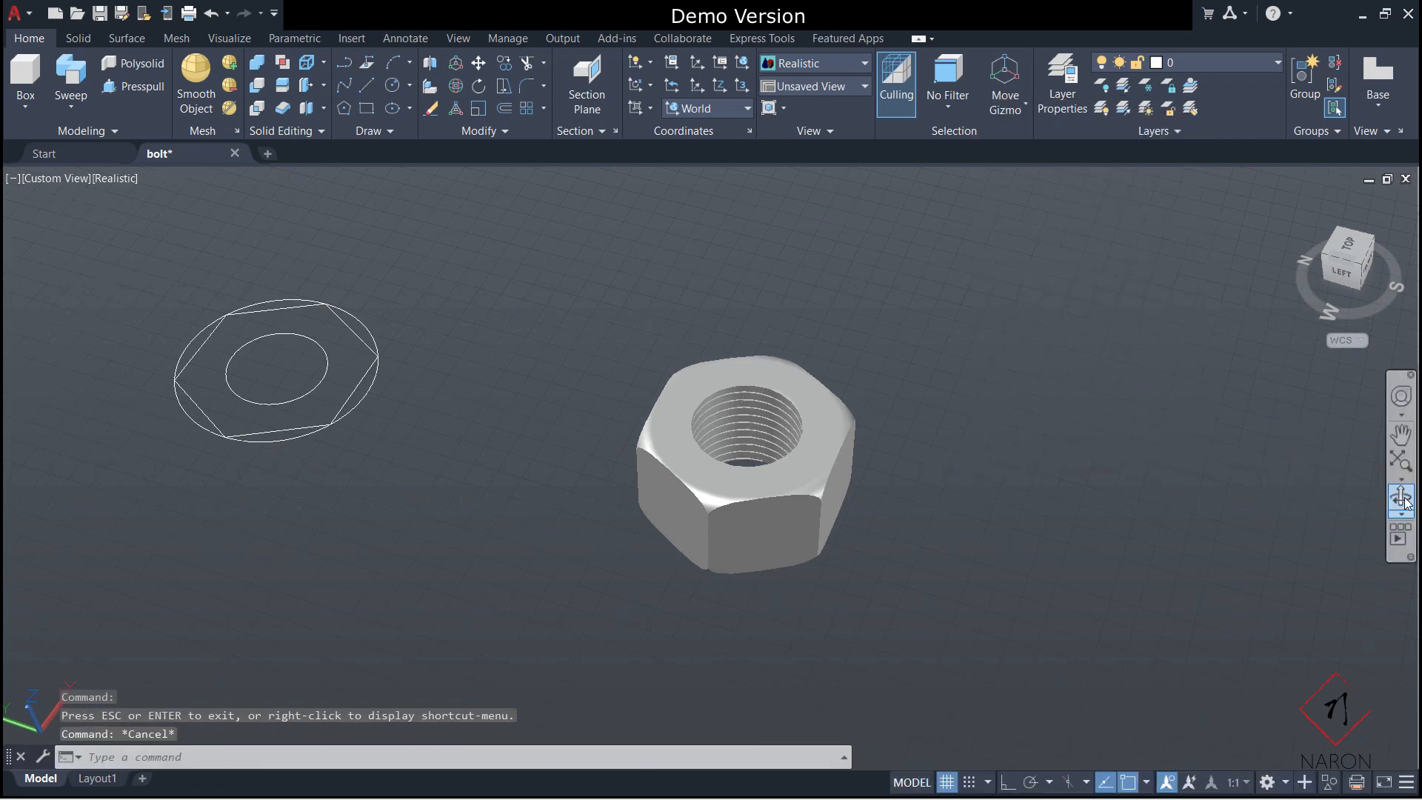
key("Return")
left_click_drag(981, 476, 1072, 458)
key("Escape")
Extrude the inner circle of the second profile to a height of 6 to form the bolt shank.
left_click(1400, 434)
left_click_drag(577, 454, 740, 534)
key("Escape")
key("Escape")
key("Escape")
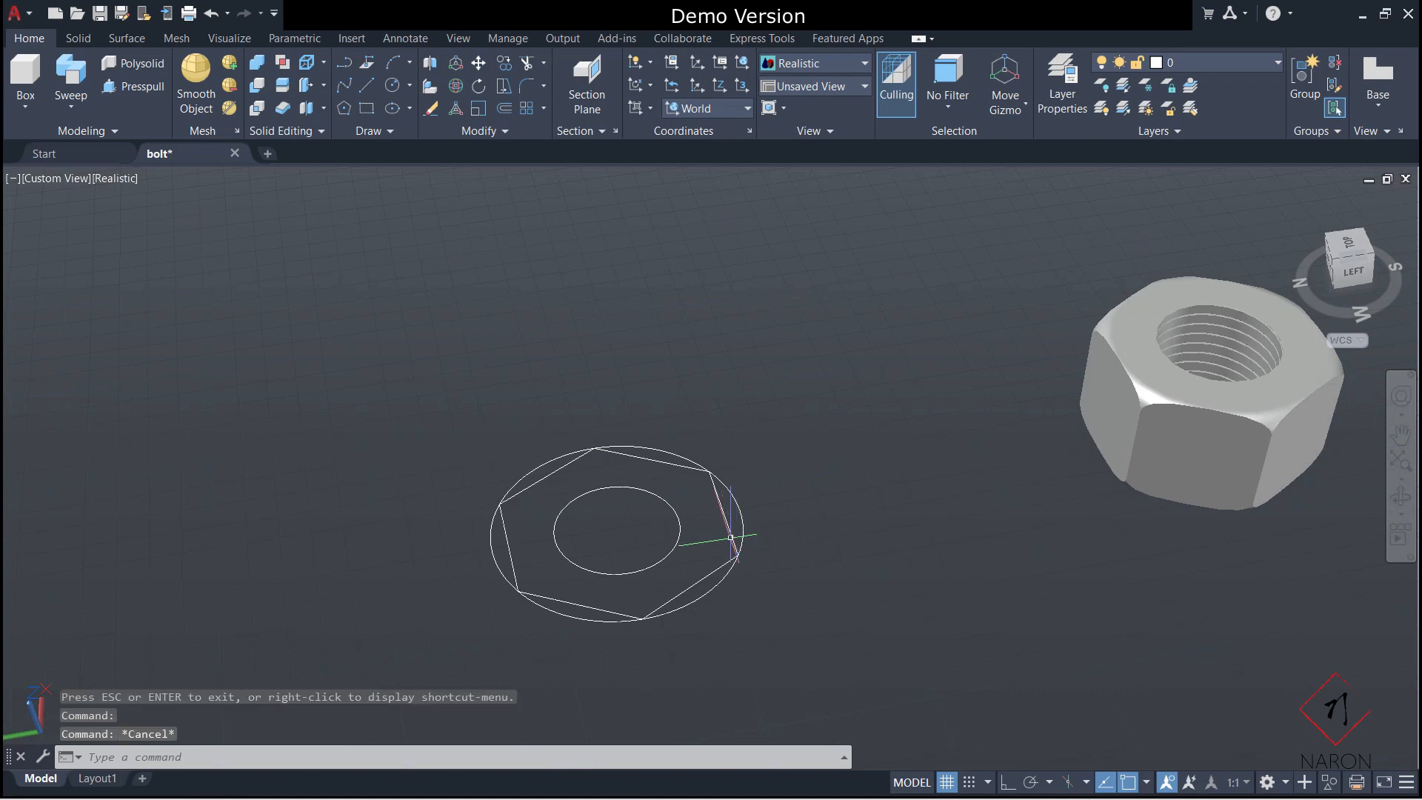
left_click(681, 532)
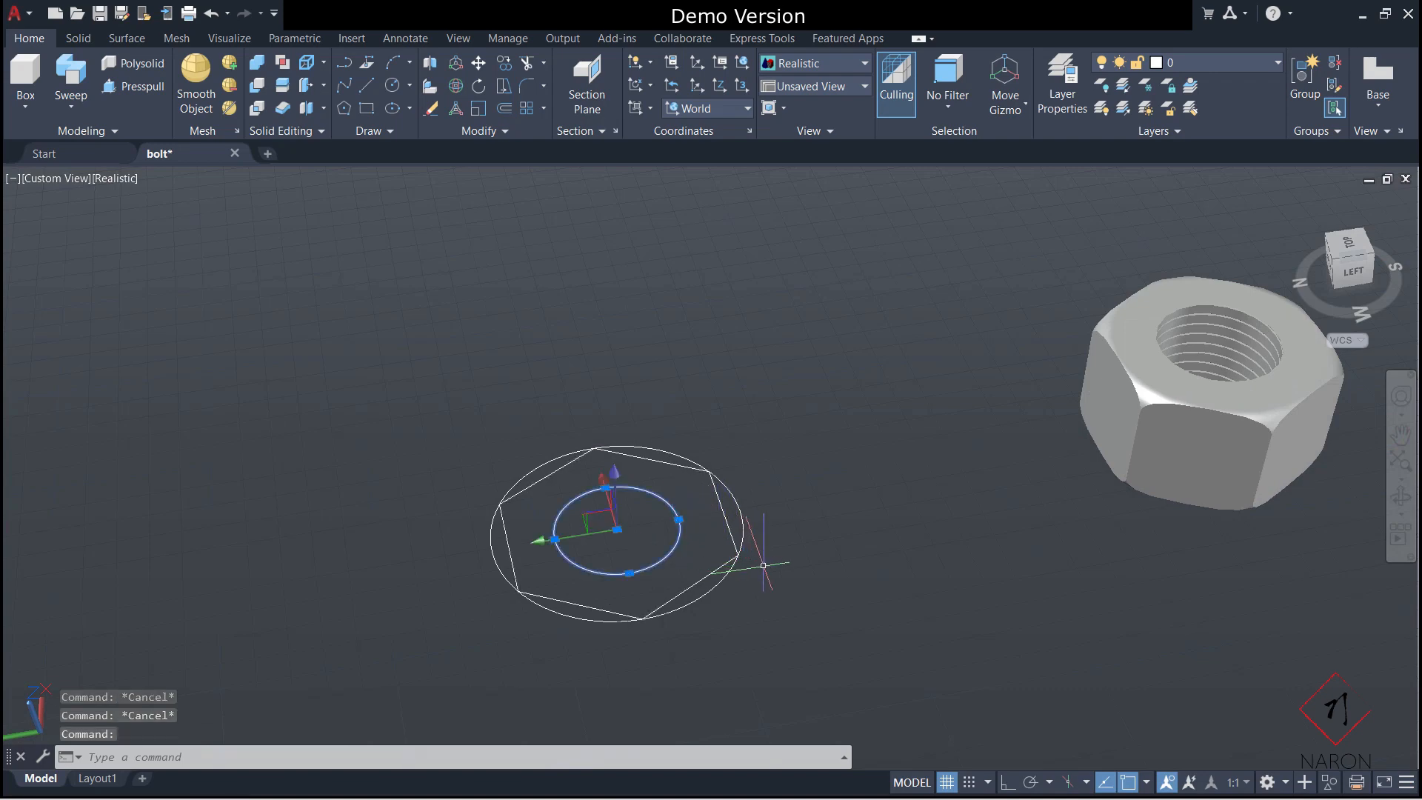
type("e")
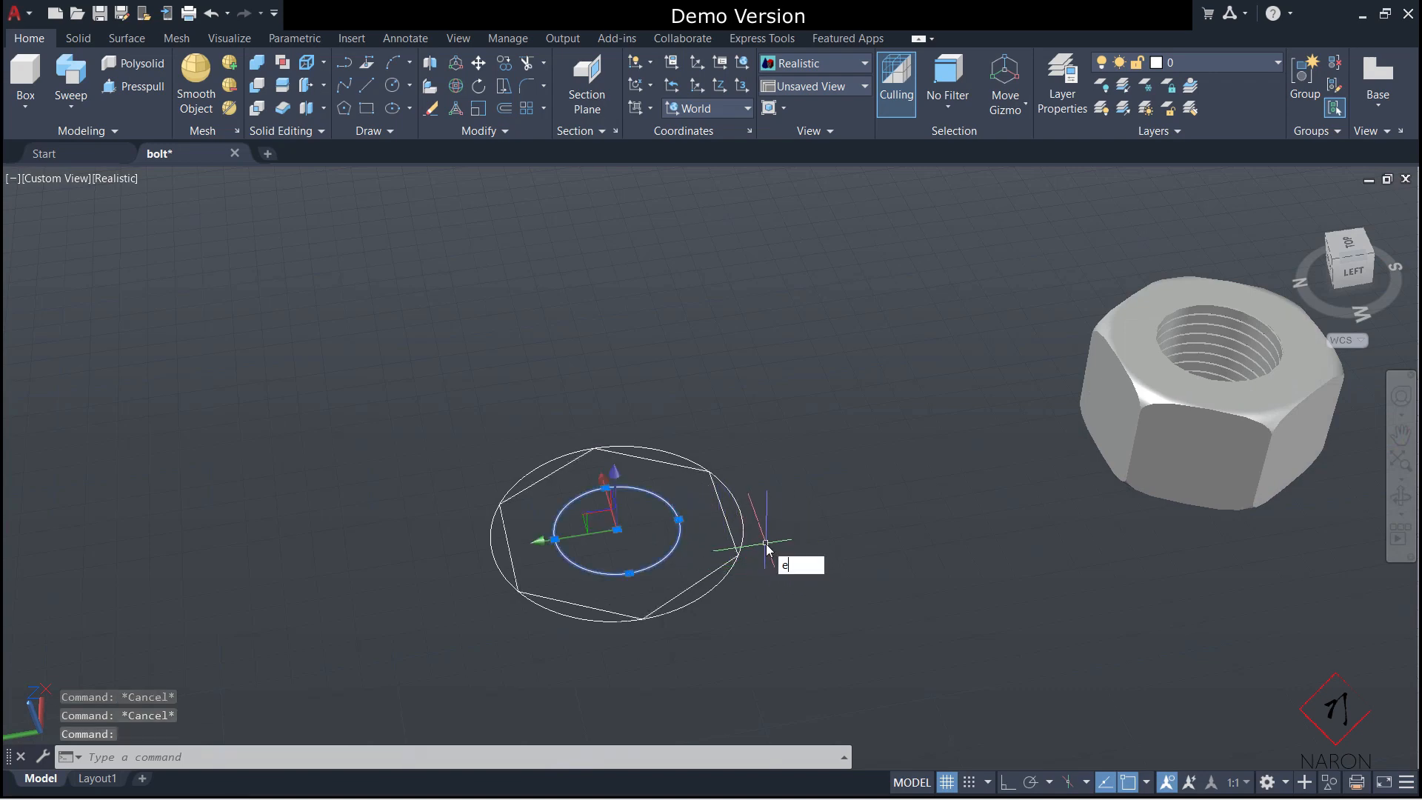
type("xt")
key("Return")
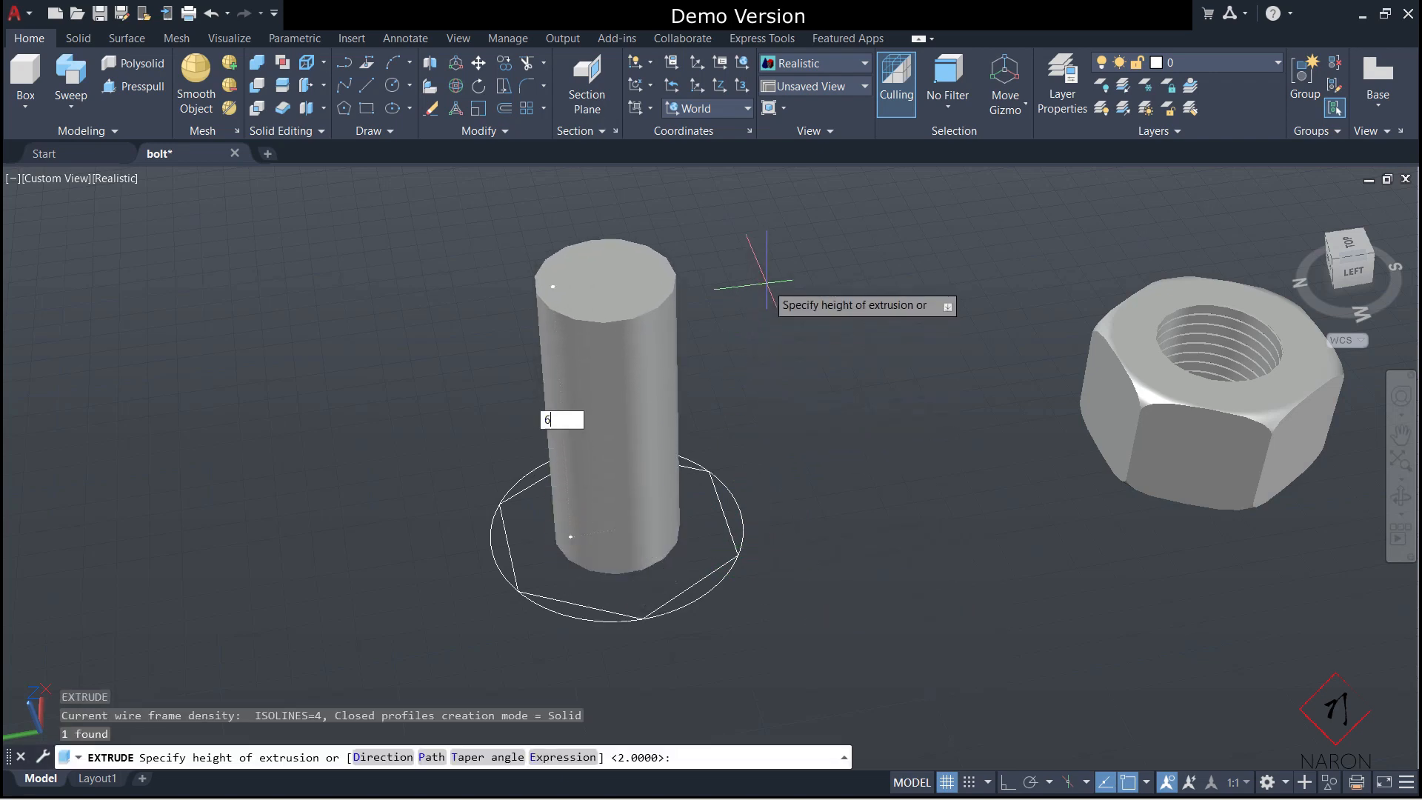
key("Return")
key("Escape")
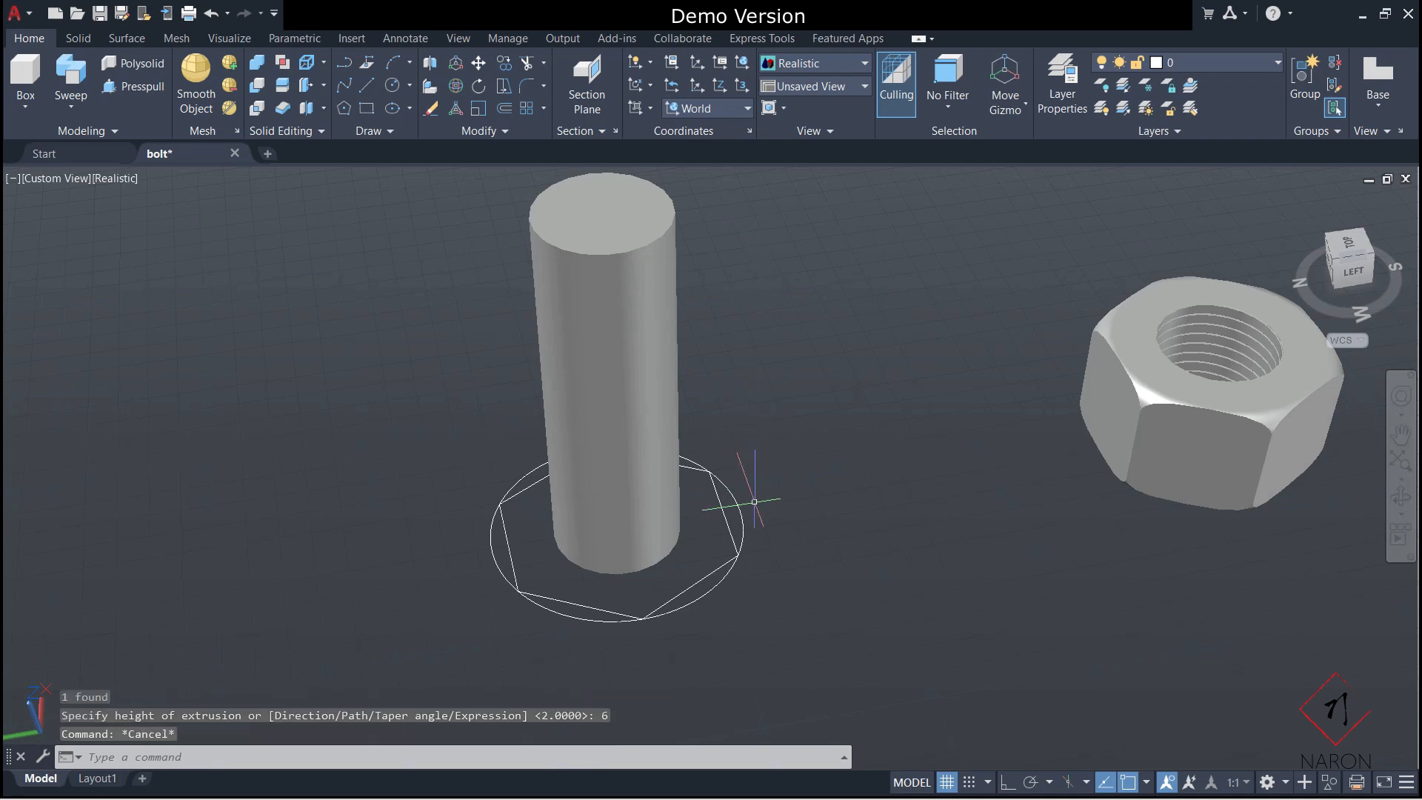
Extrude the hexagon around the shank's base to a height of 2 to form the bolt head.
left_click(727, 526)
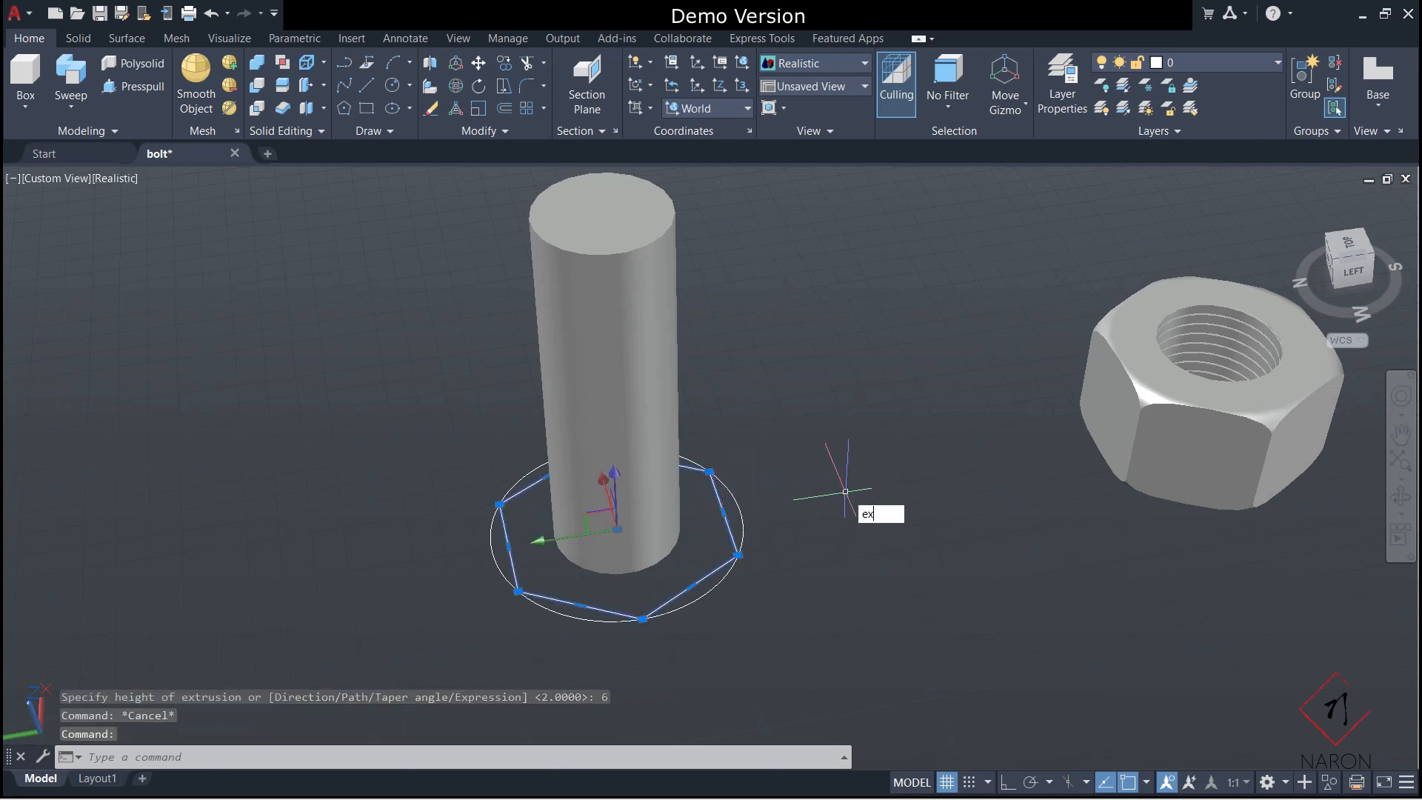
key("Return")
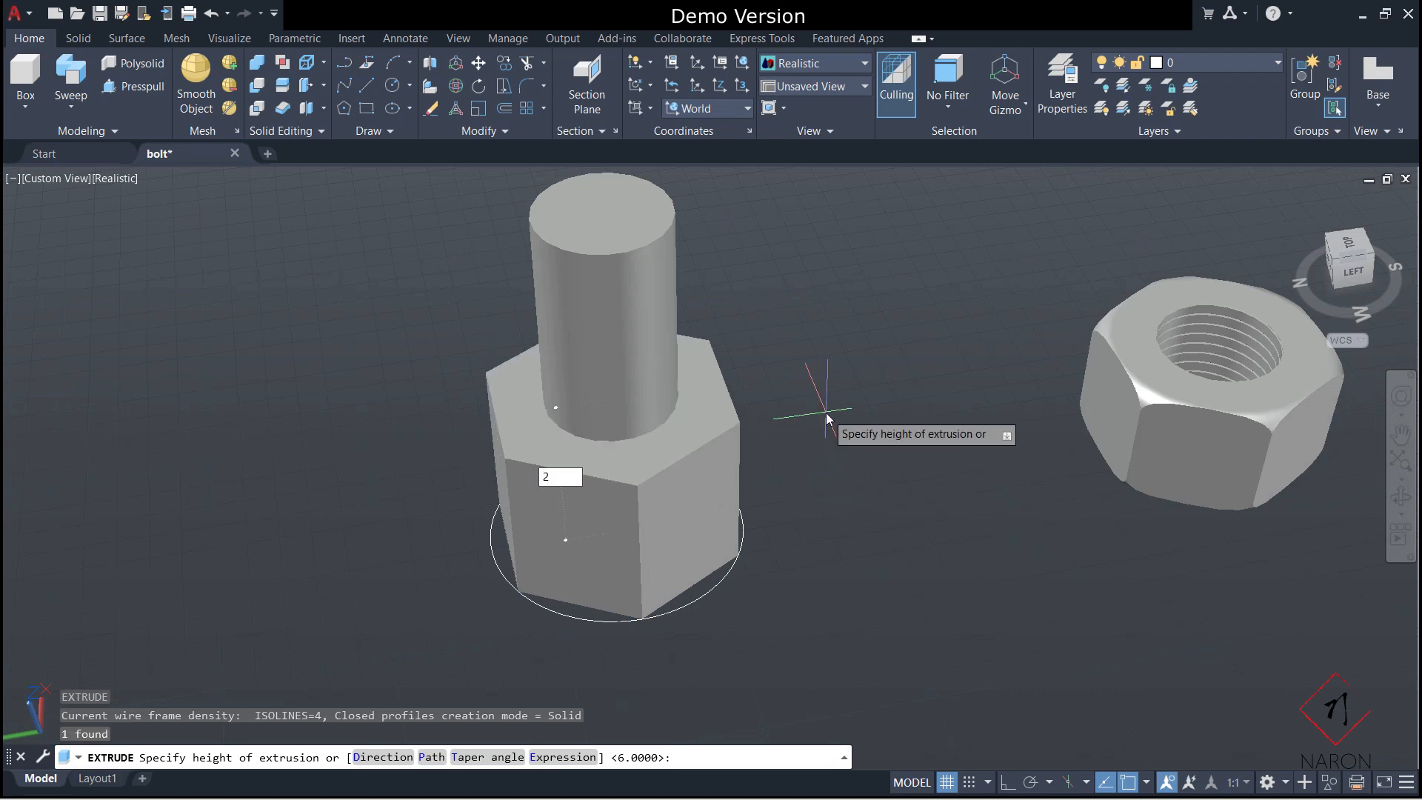
type("2")
key("Return")
key("Escape")
key("Escape")
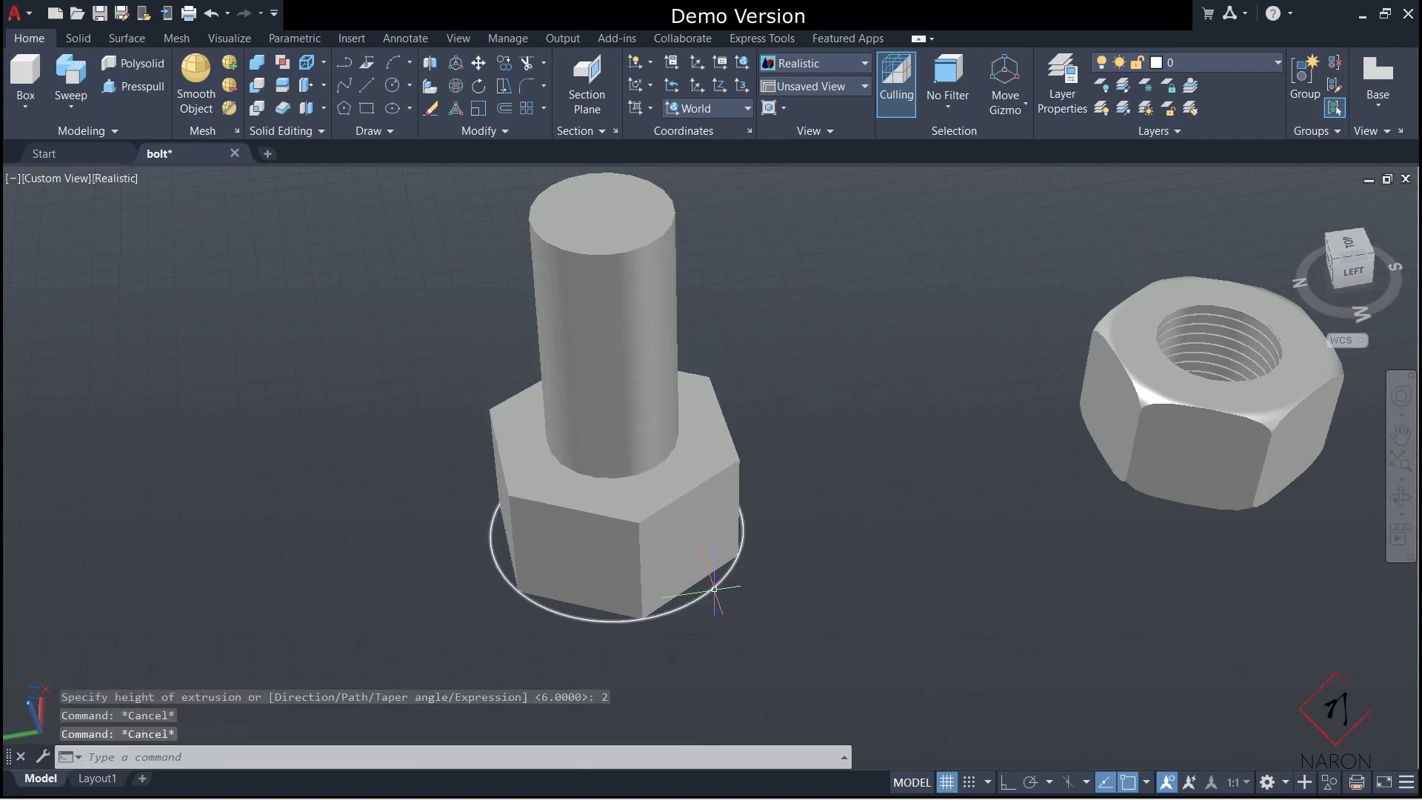
Extrude the outer circle around the hexagonal head to a height of 2.
left_click(713, 587)
type("e")
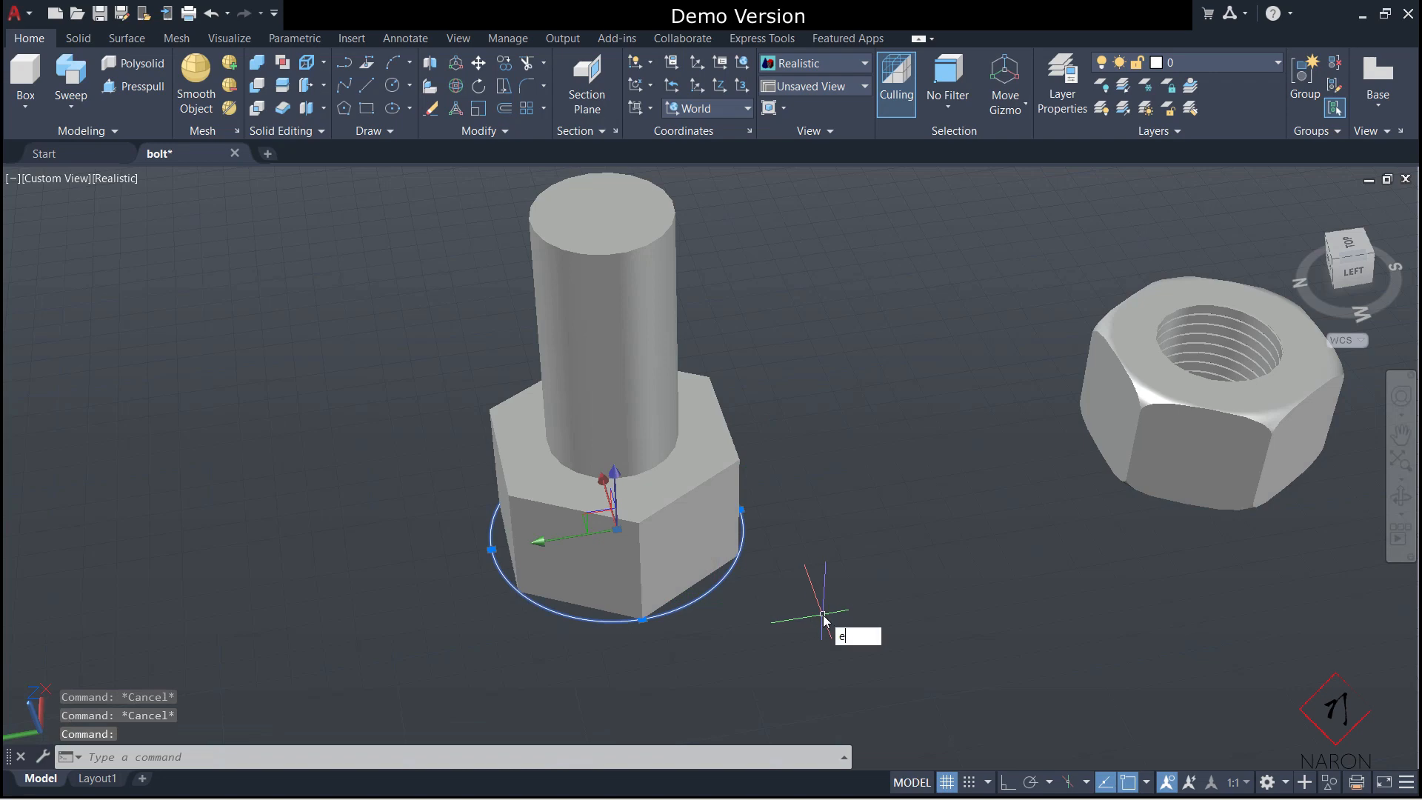
type("xt")
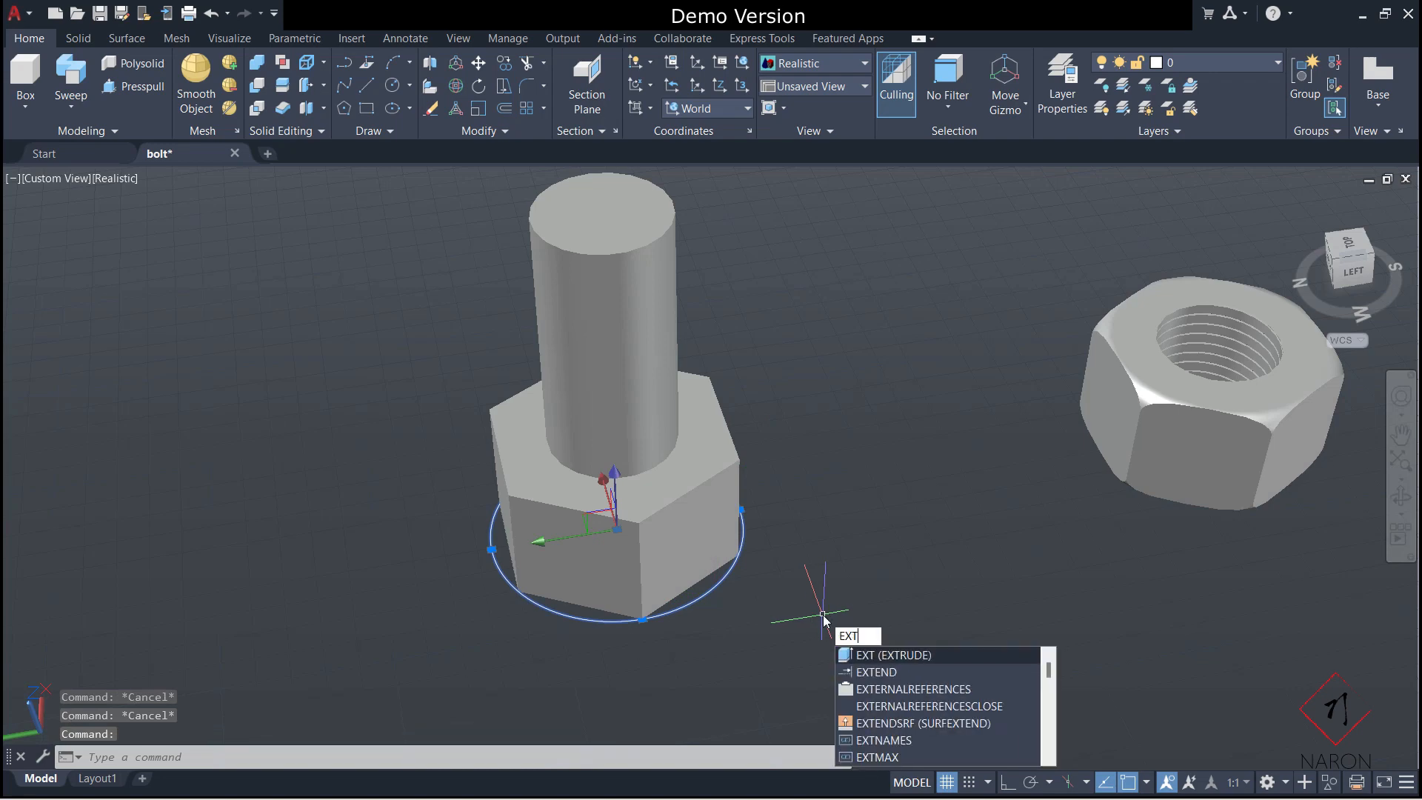
key("Return")
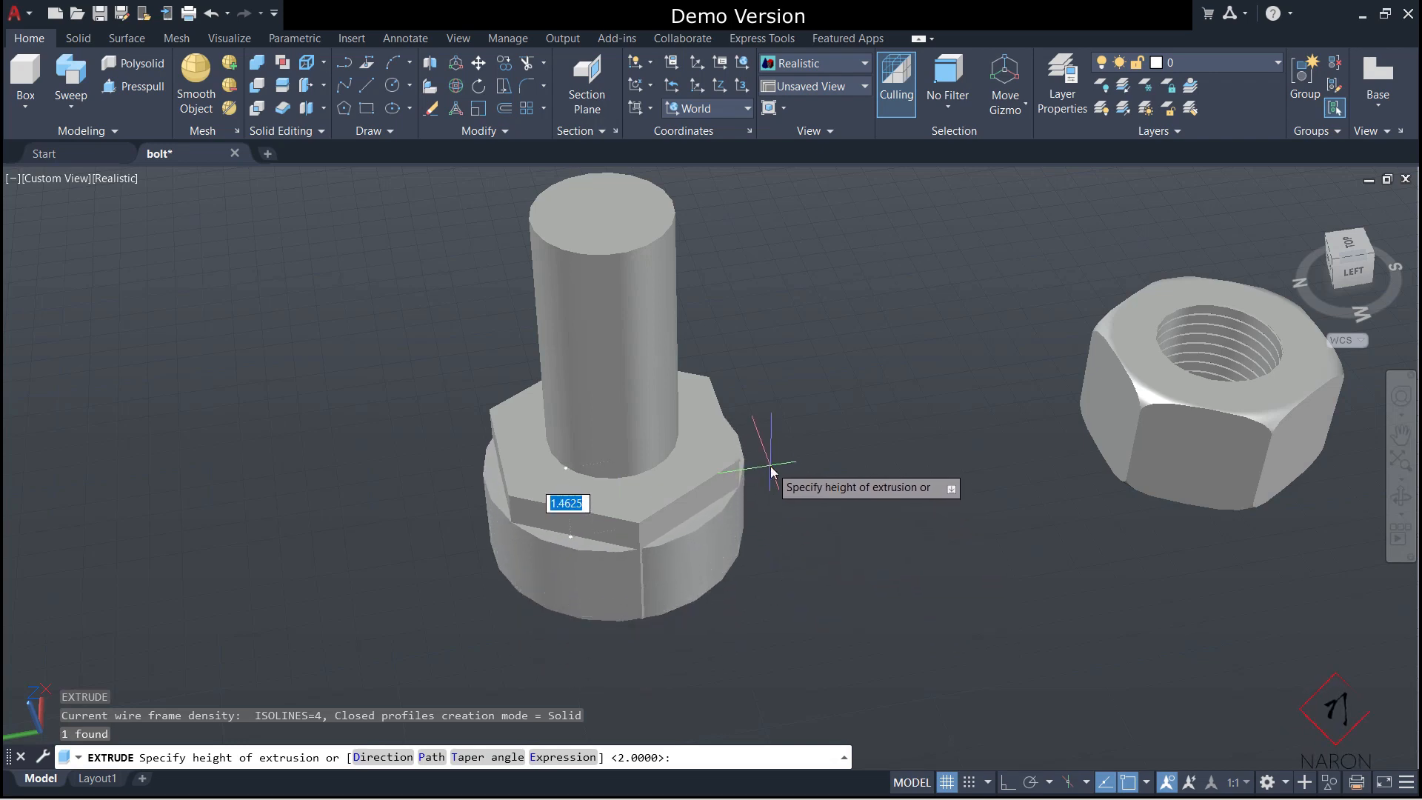
type("2")
key("Return")
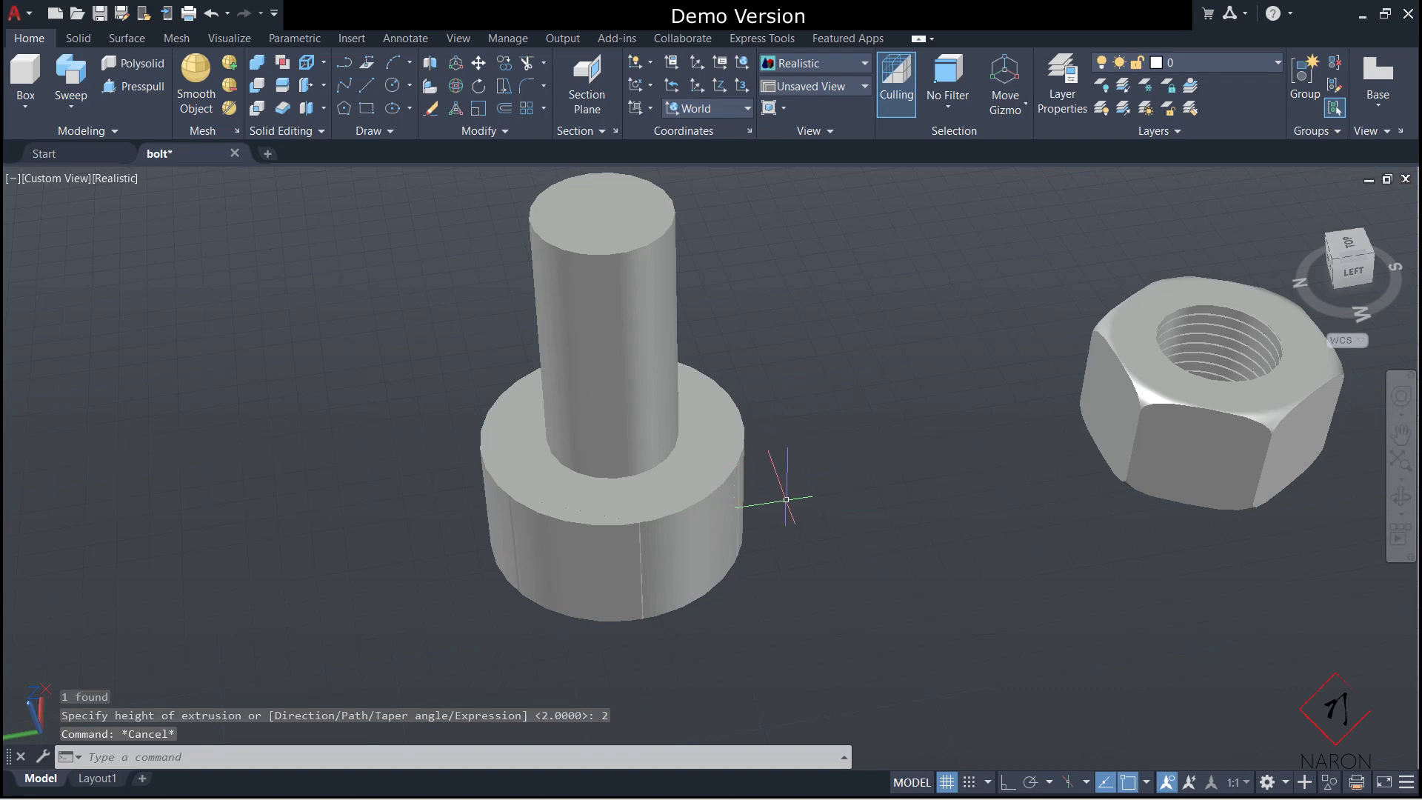
type("FILLETEDGE")
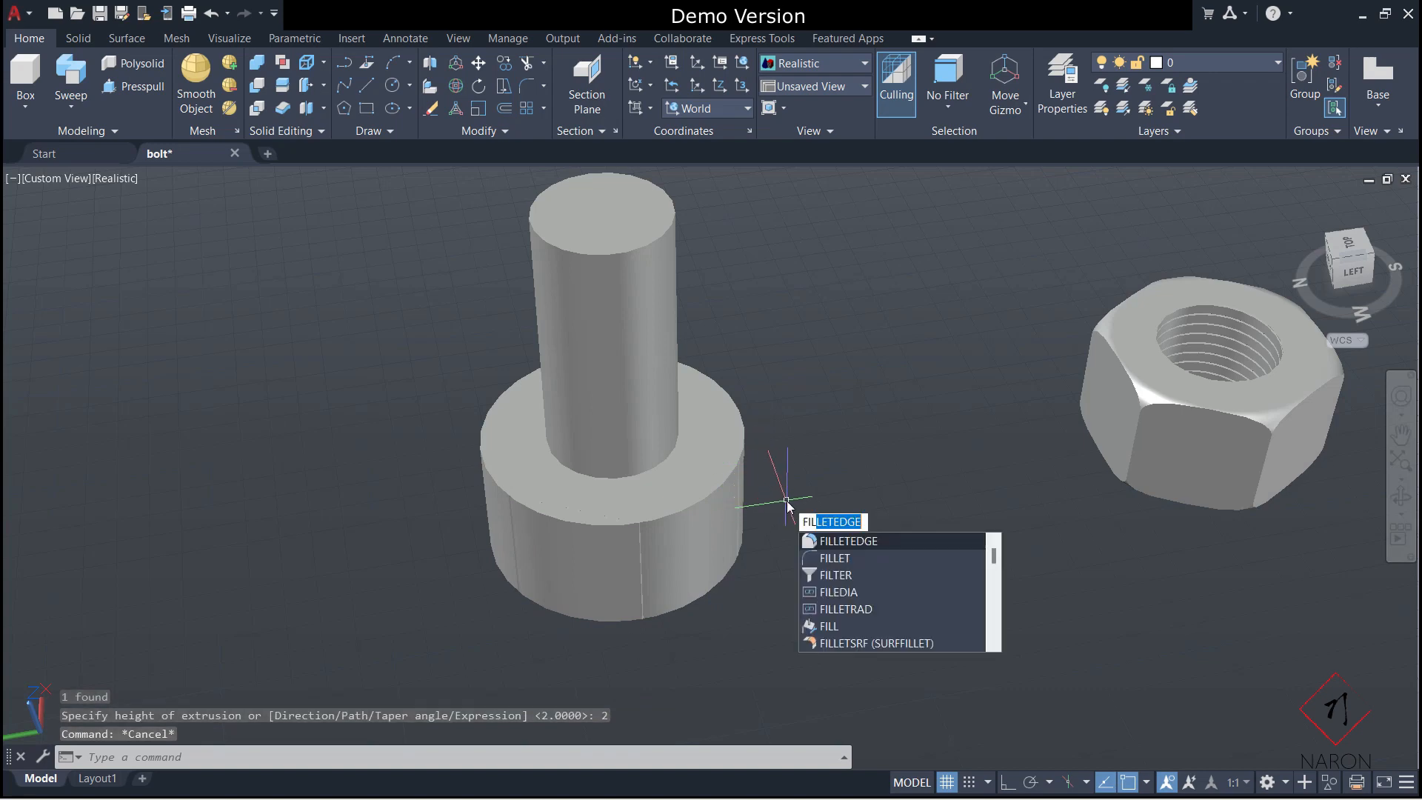
left_click(824, 542)
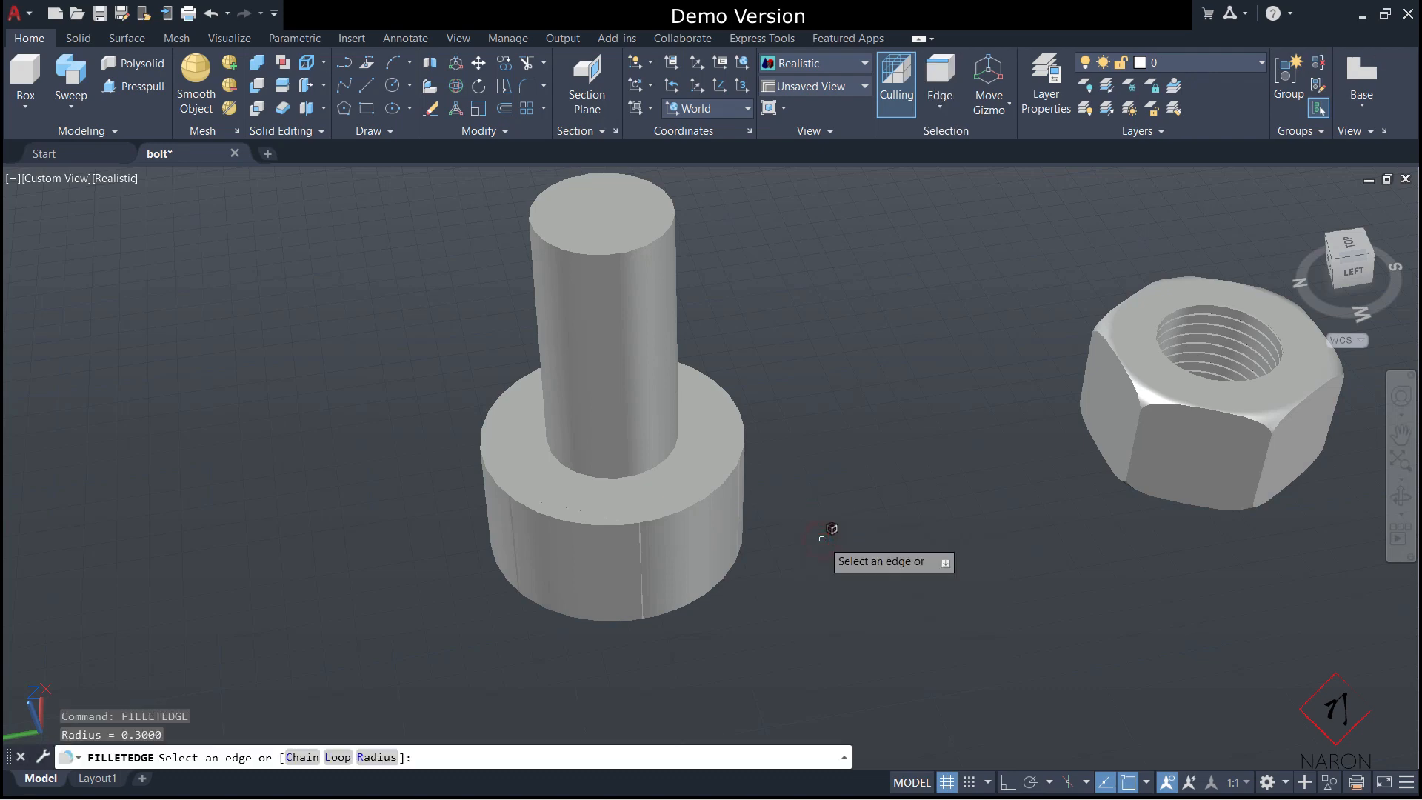
left_click(738, 468)
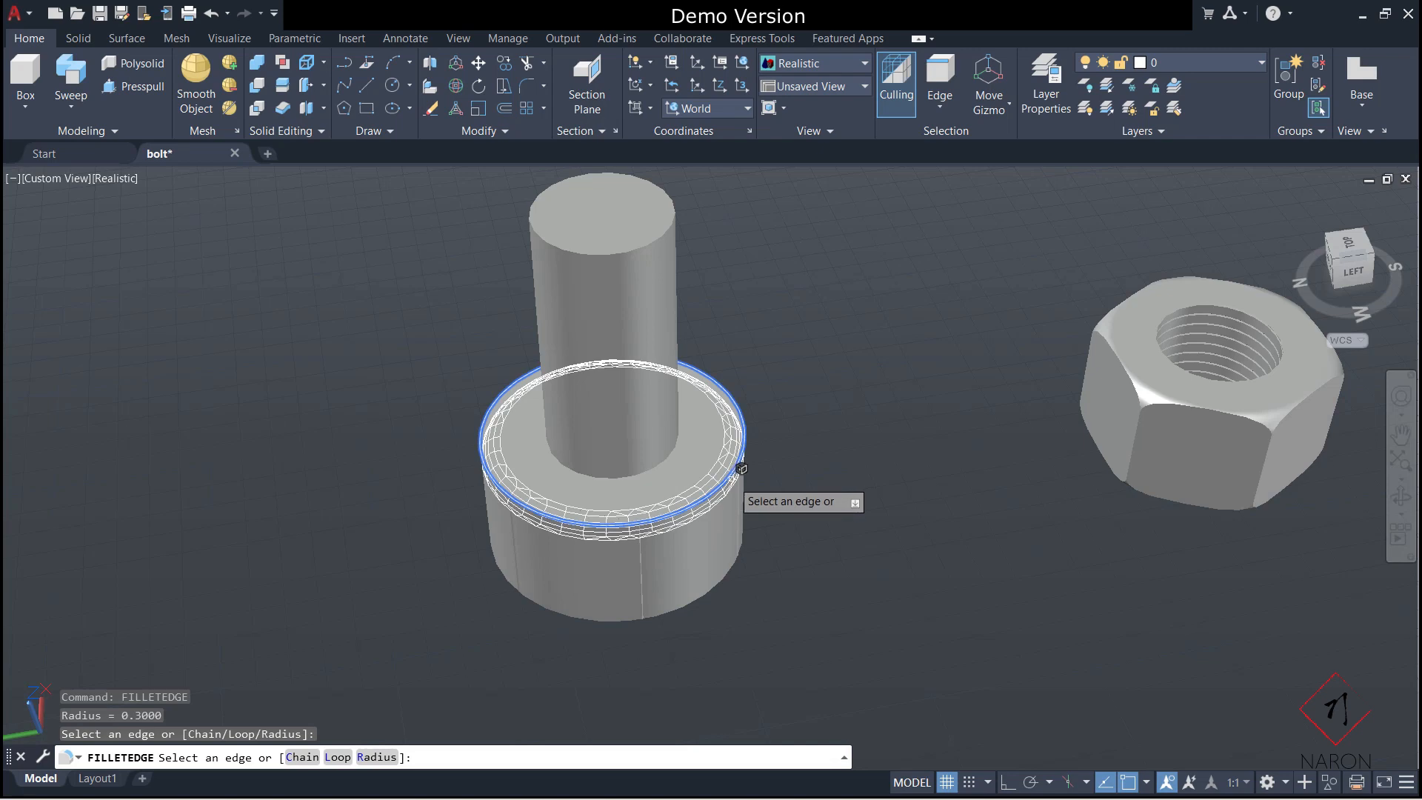
type("r")
key("Return")
type("2")
key("Return")
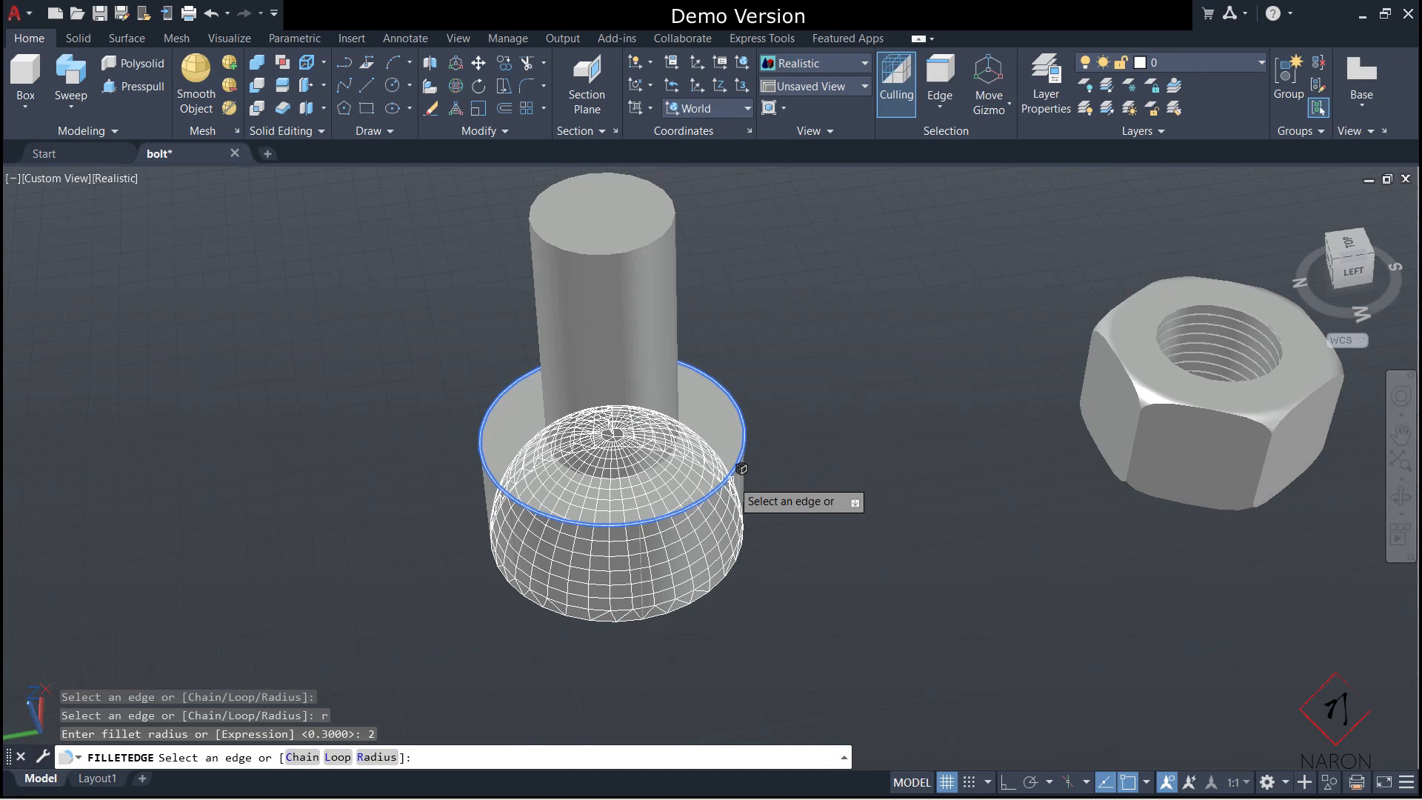
type("r")
key("Return")
type(".2")
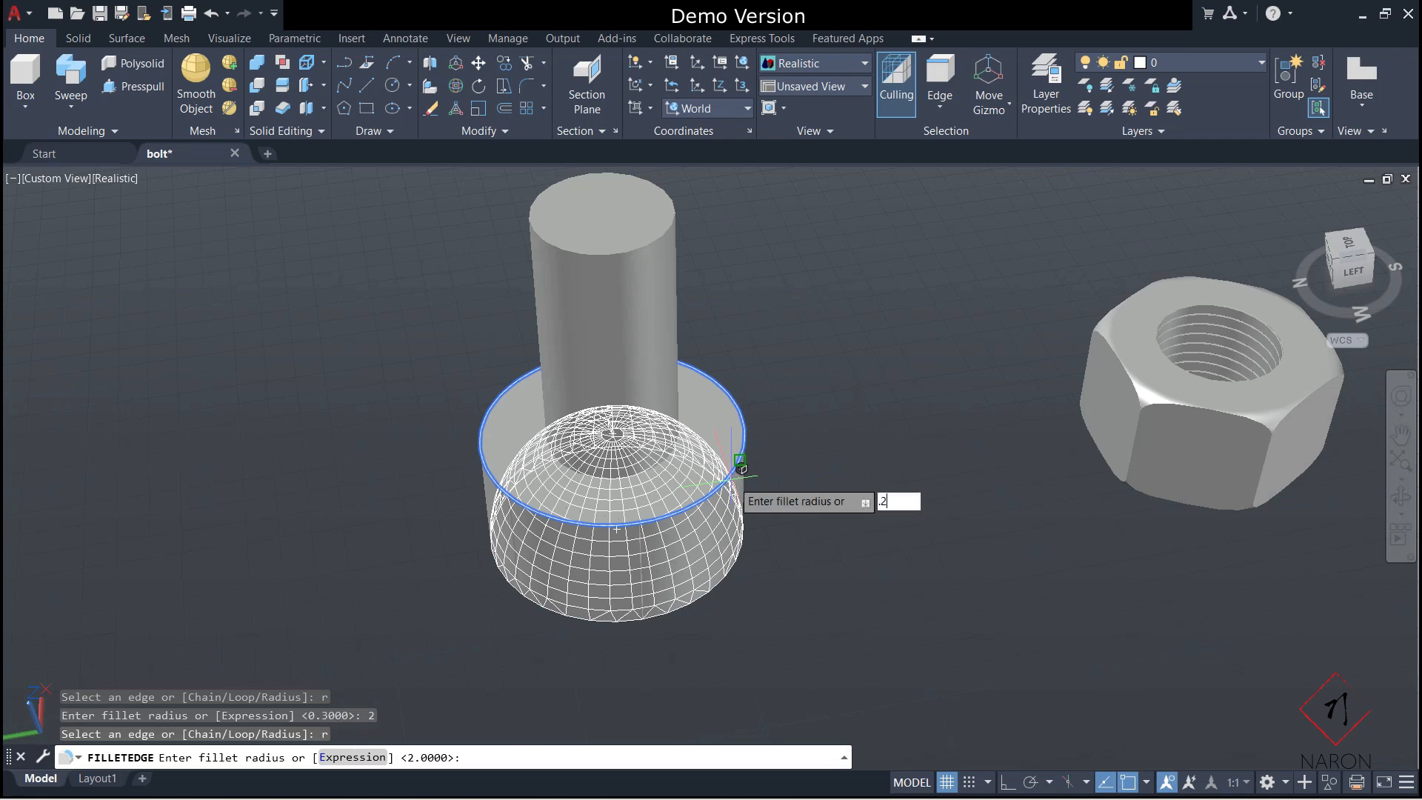
key("Return")
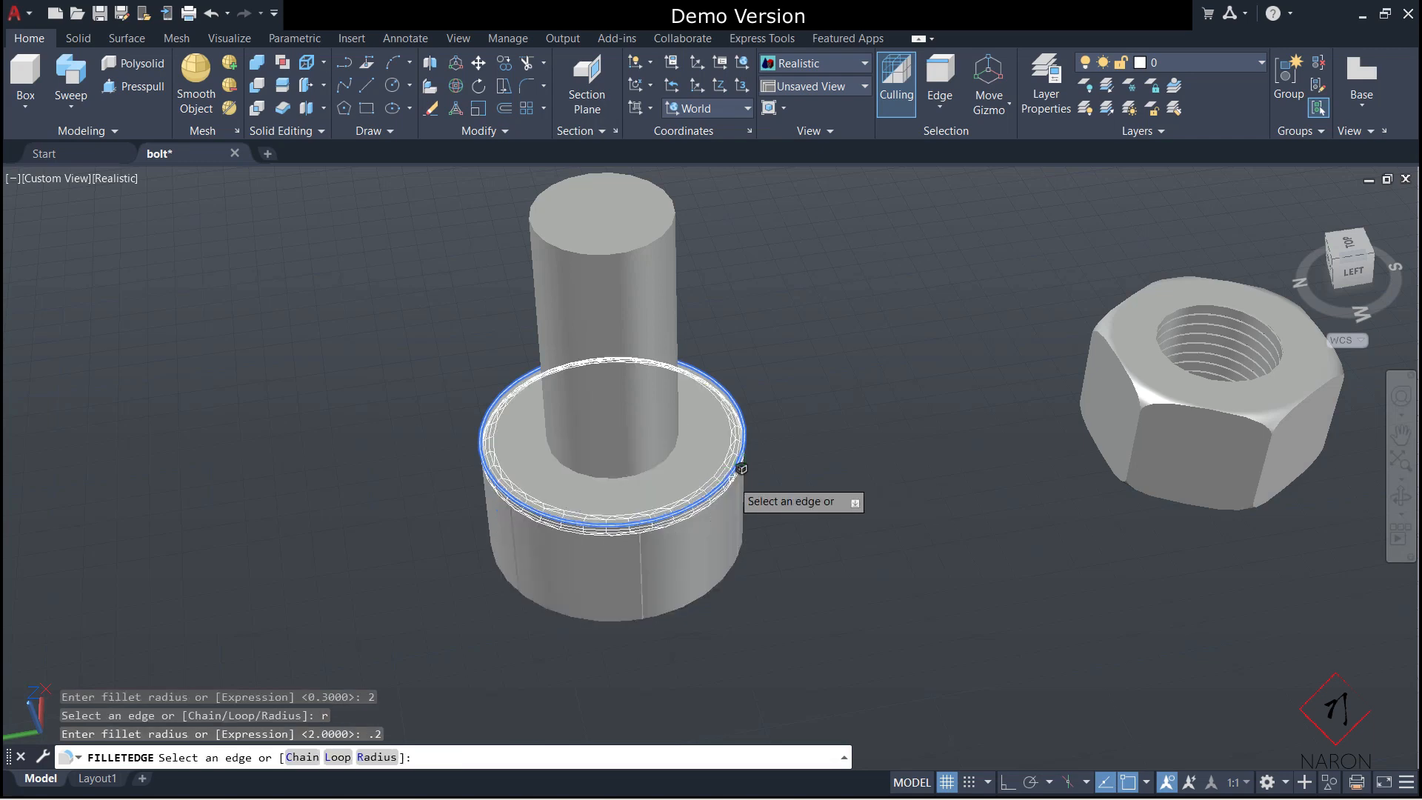
key("Return")
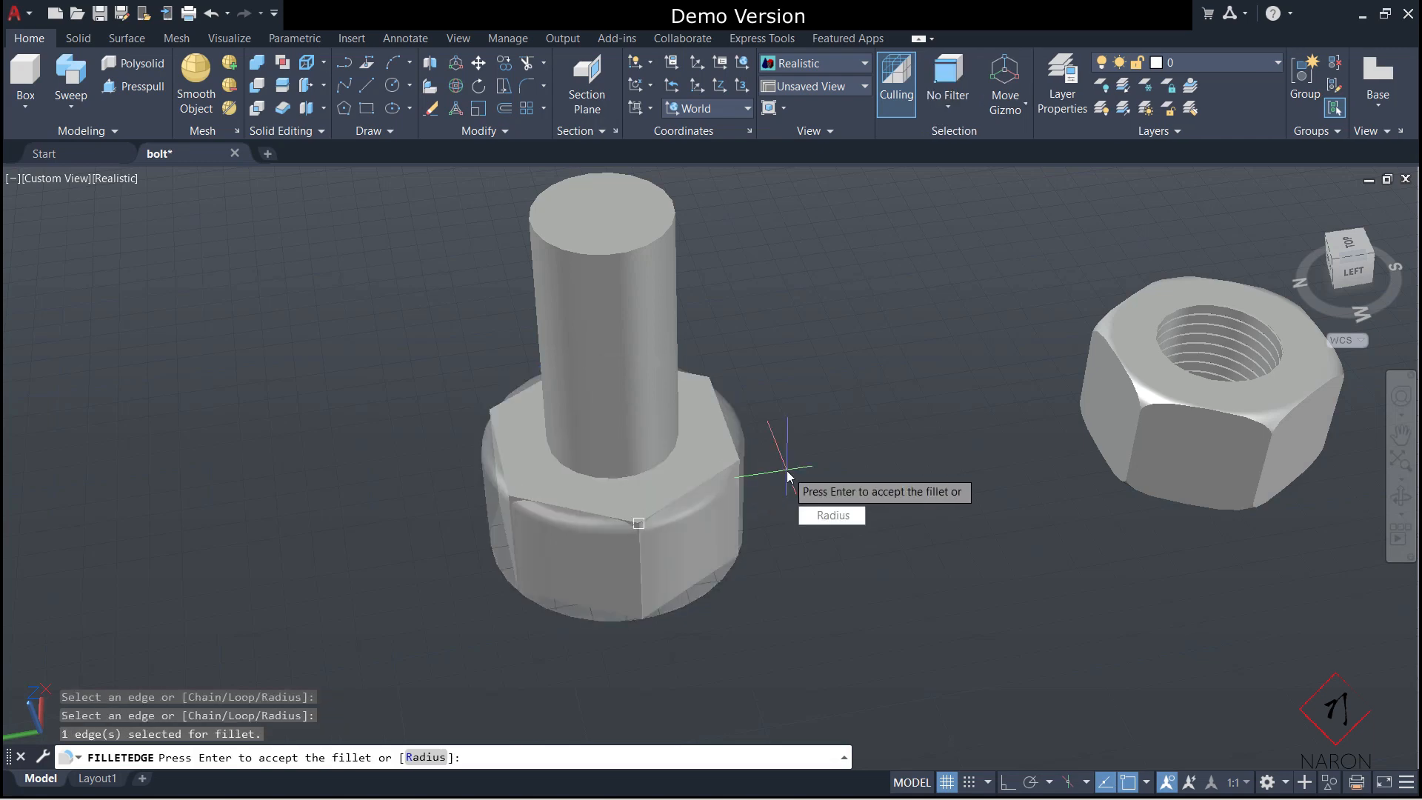
key("Escape")
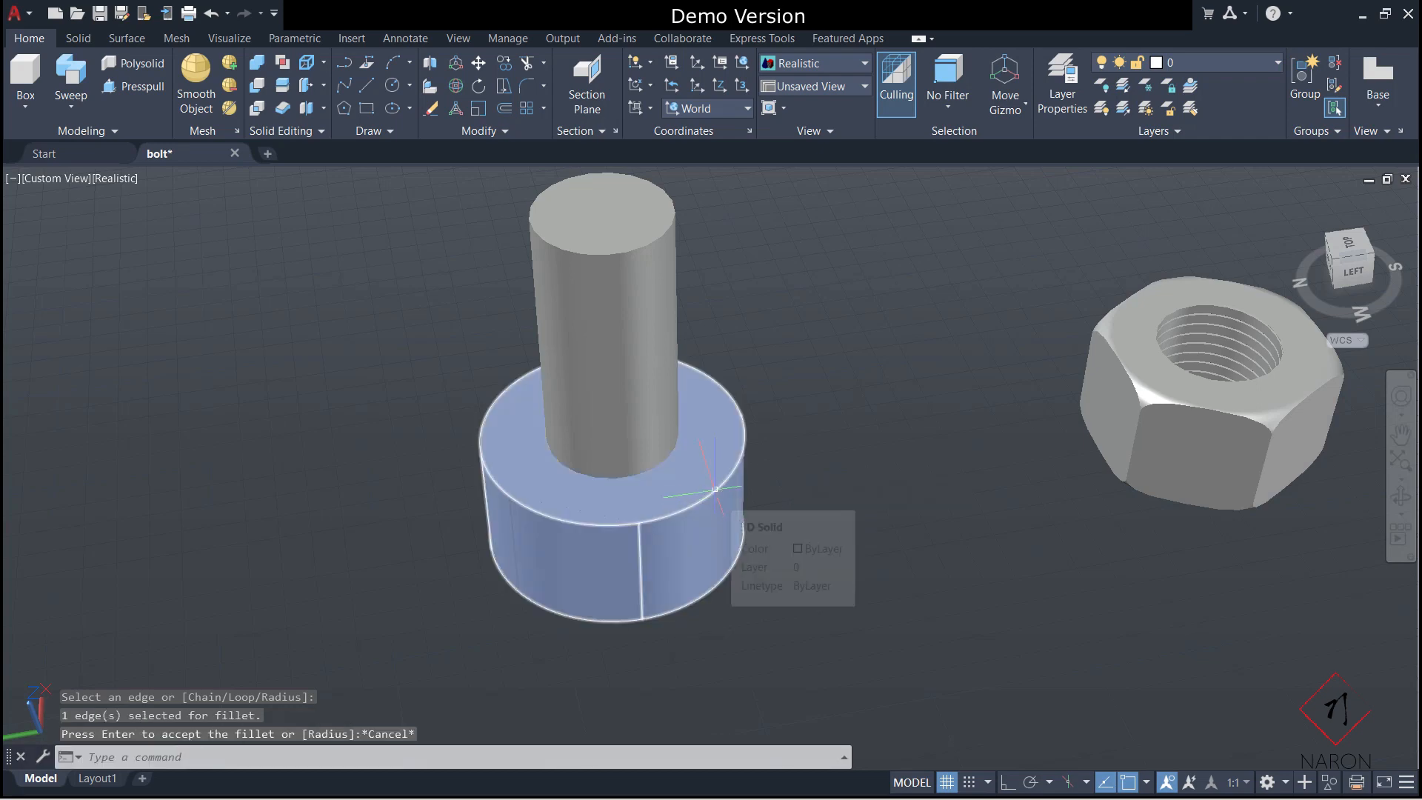
type("r")
key("Escape")
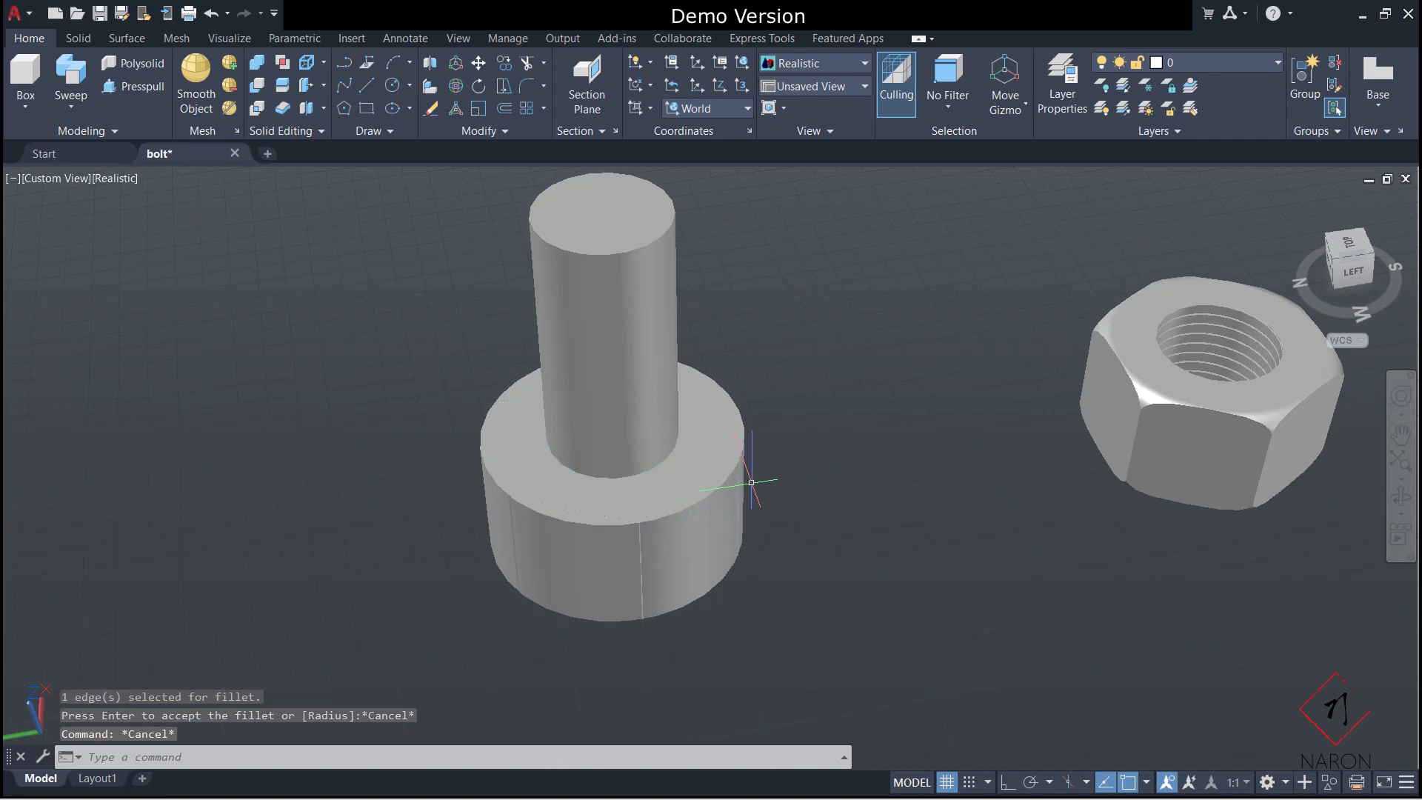
type("FI")
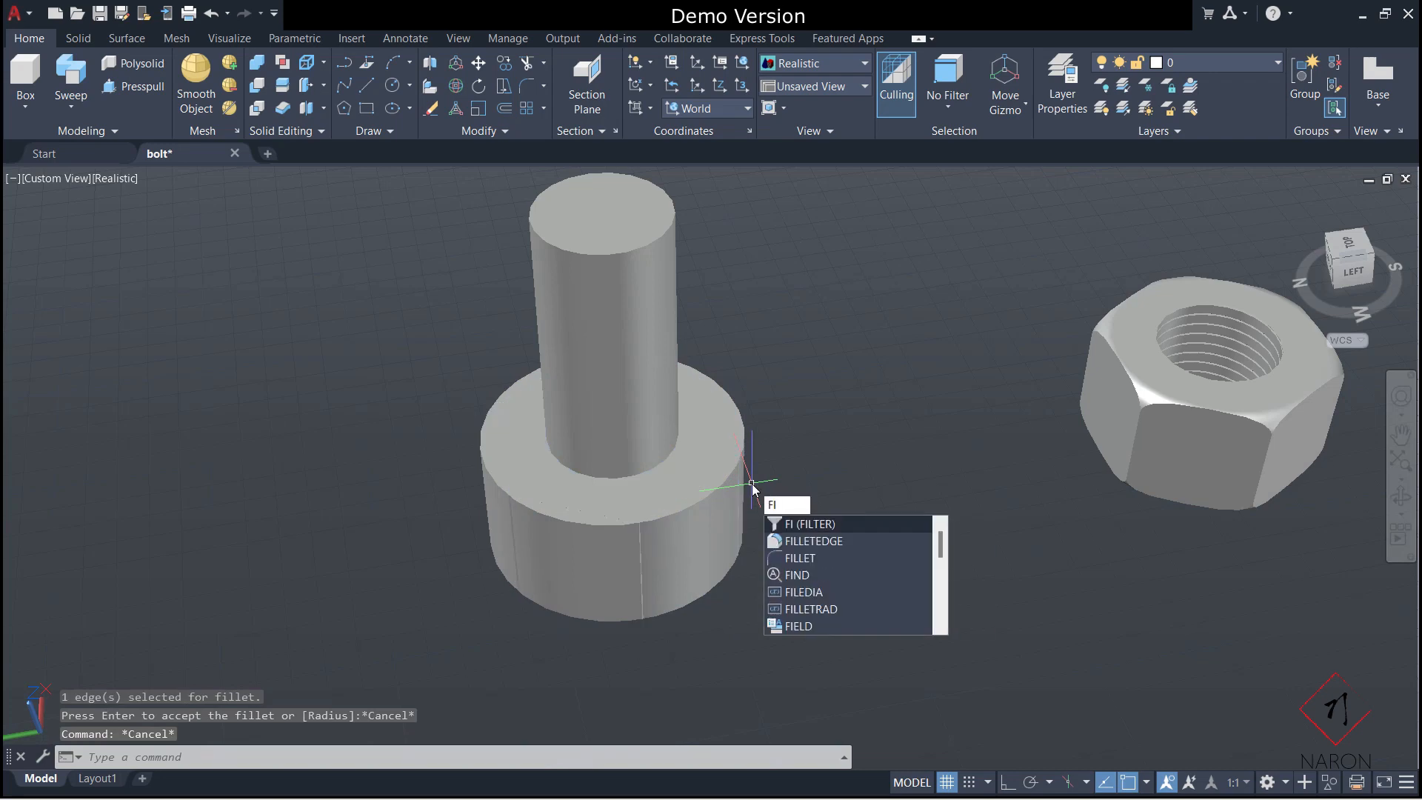
left_click(800, 539)
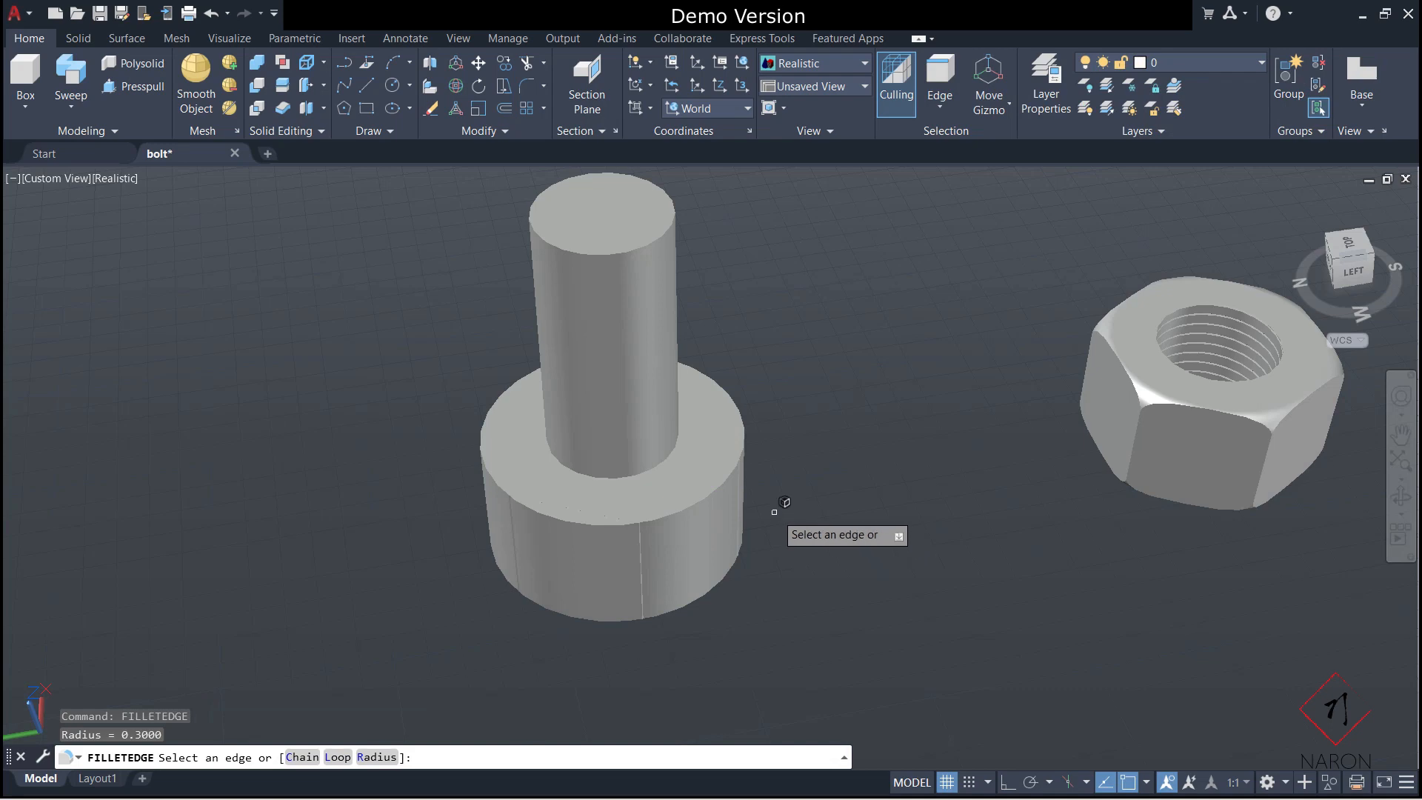
left_click(746, 455)
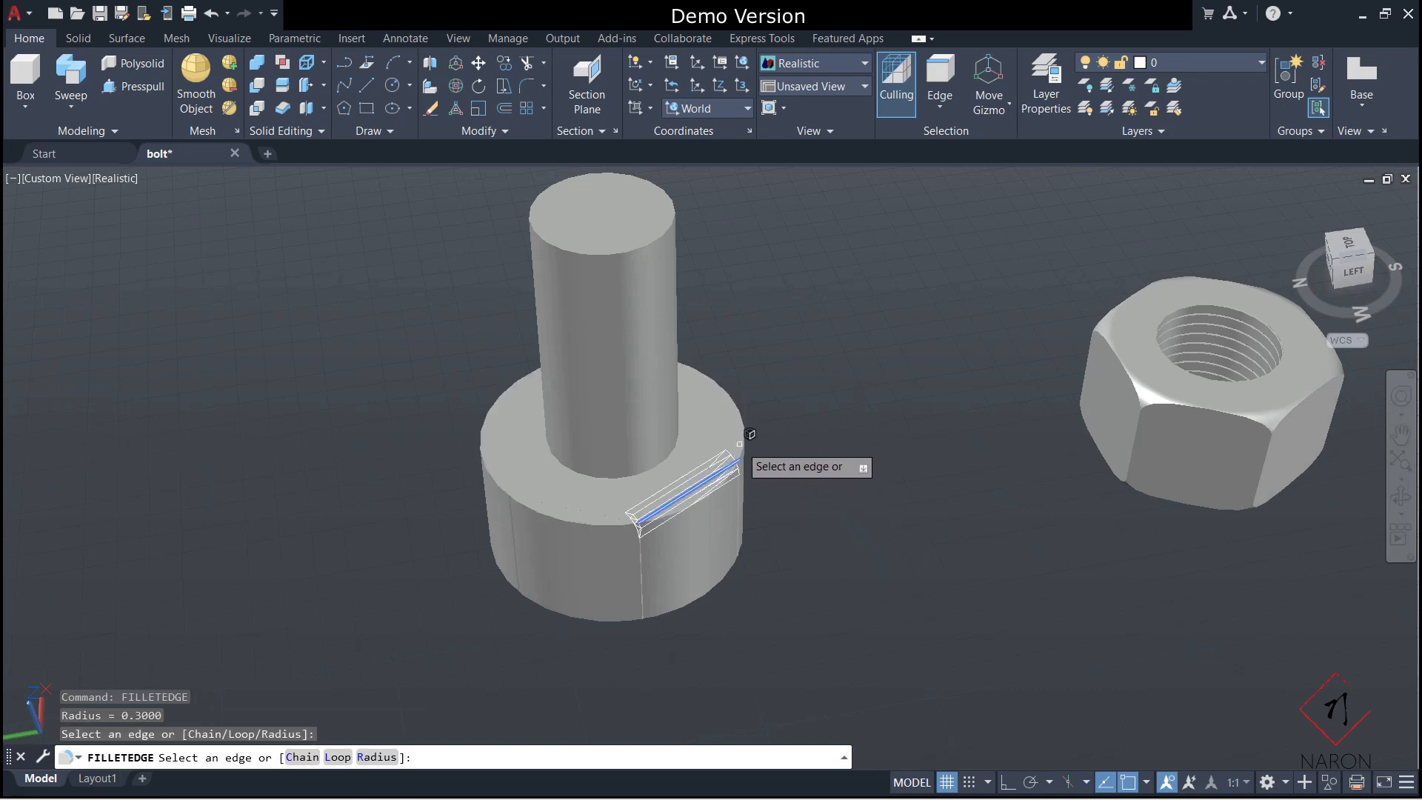
left_click(744, 436)
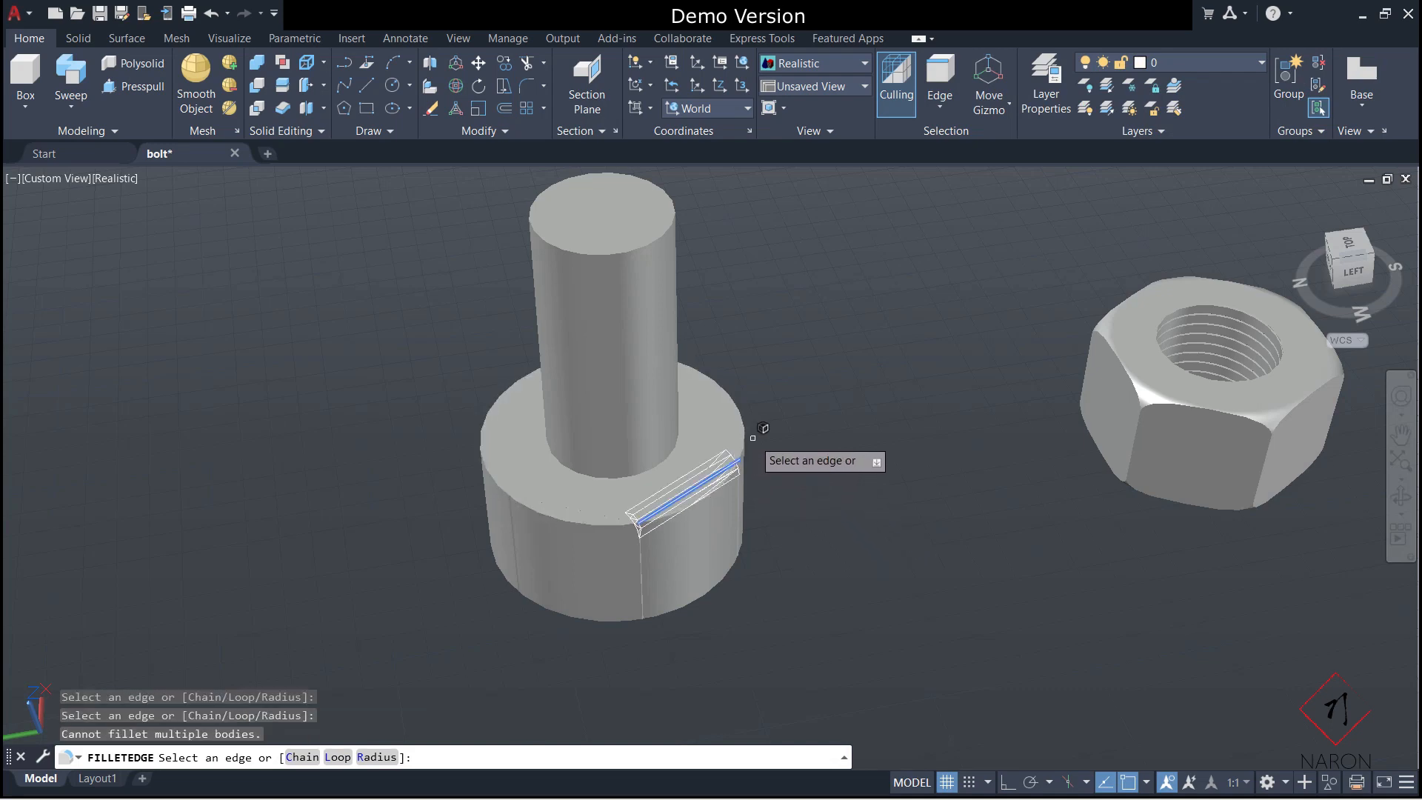
key("ctrl+z")
key("Escape")
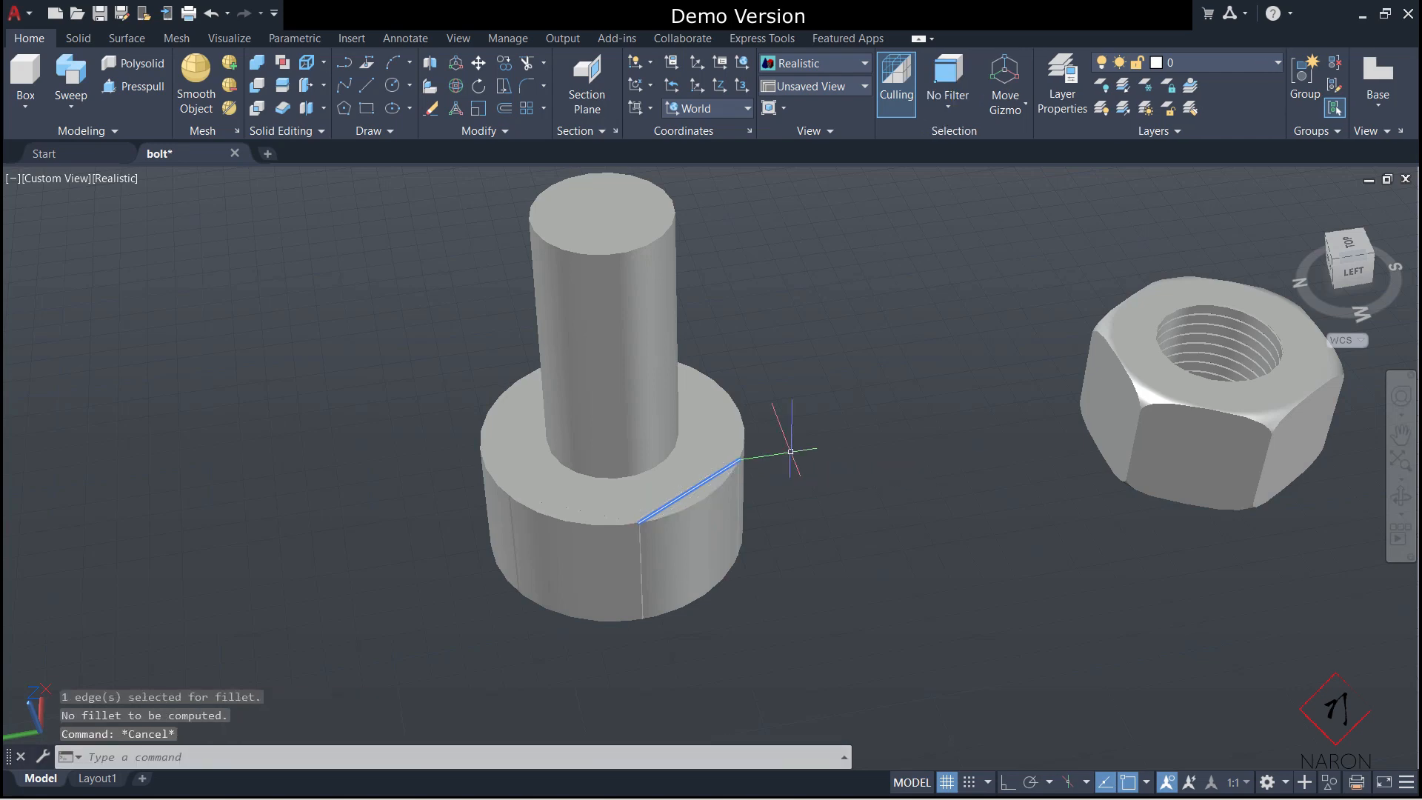
key("ctrl+z")
key("ctrl+z")
key("Escape")
key("Escape")
key("Escape")
left_click(804, 444)
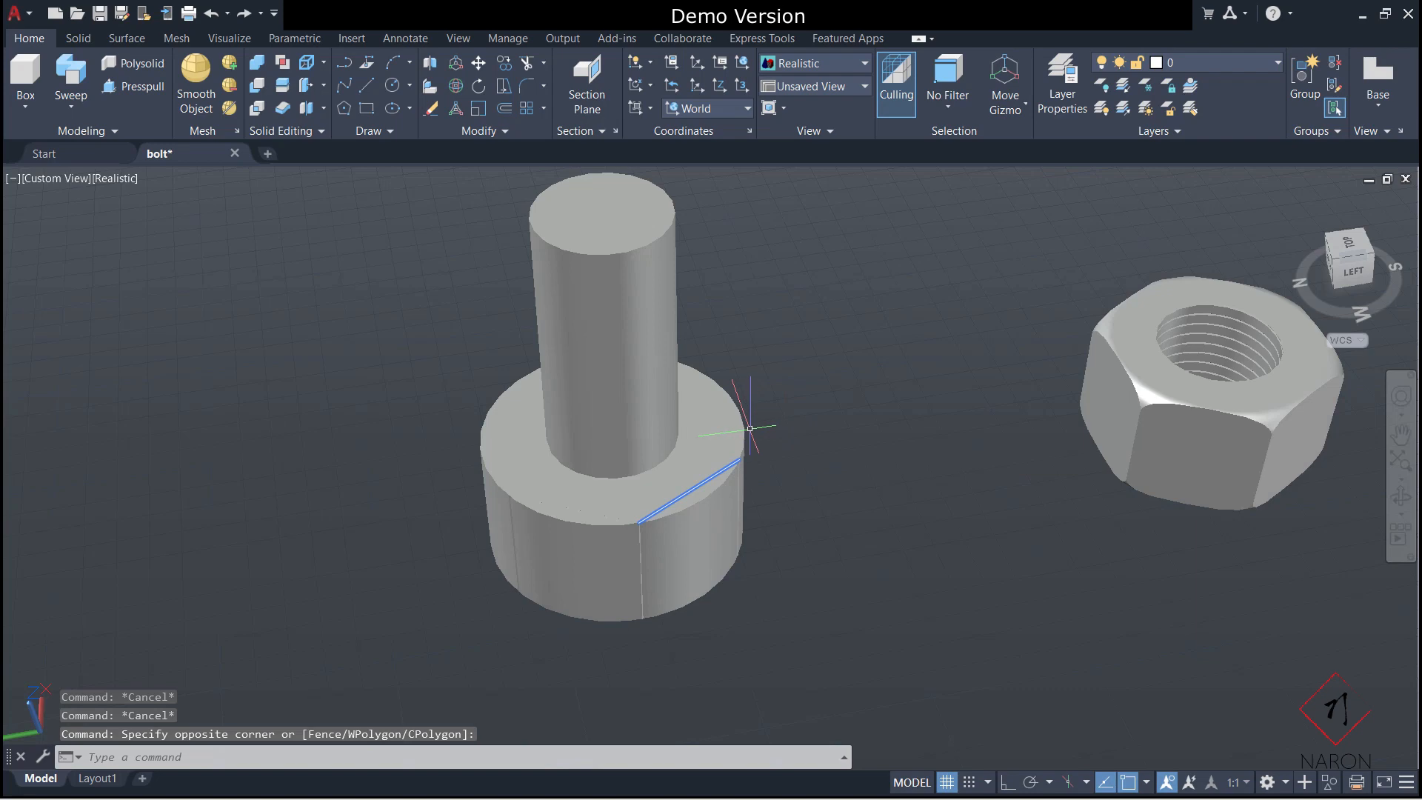
key("Escape")
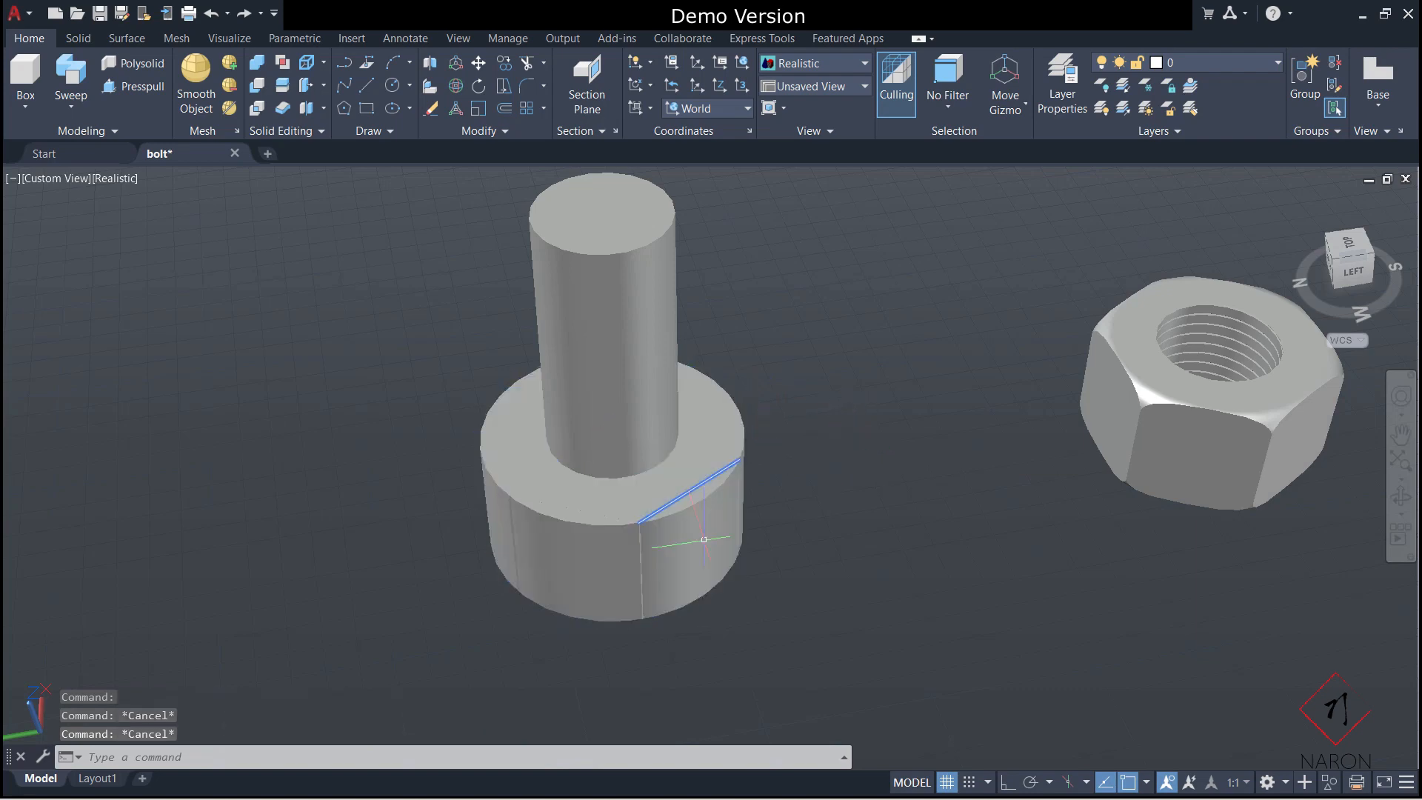
left_click(629, 578)
key("Escape")
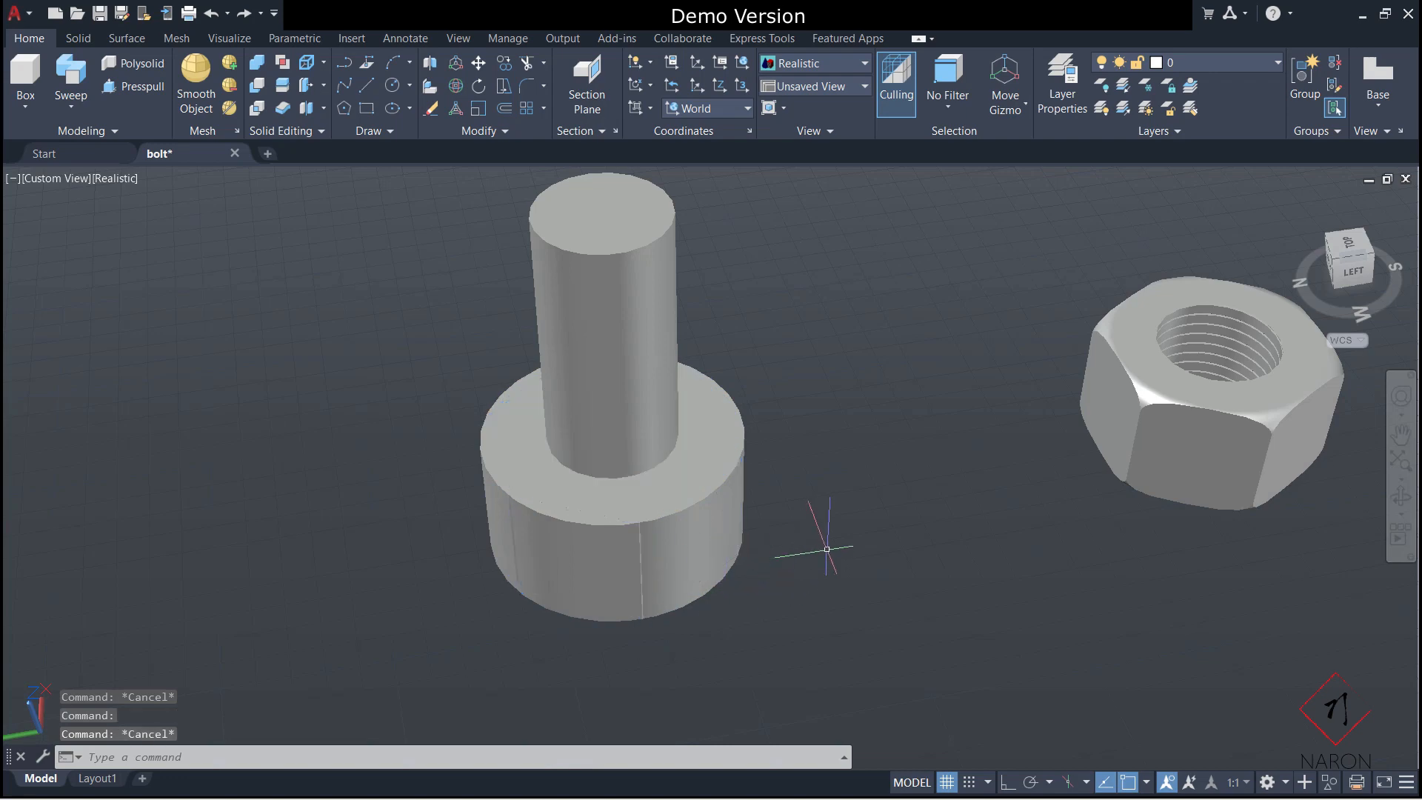
Fillet the upper circular edge of the cylinder around the bolt head with a radius of 0.2.
type("H")
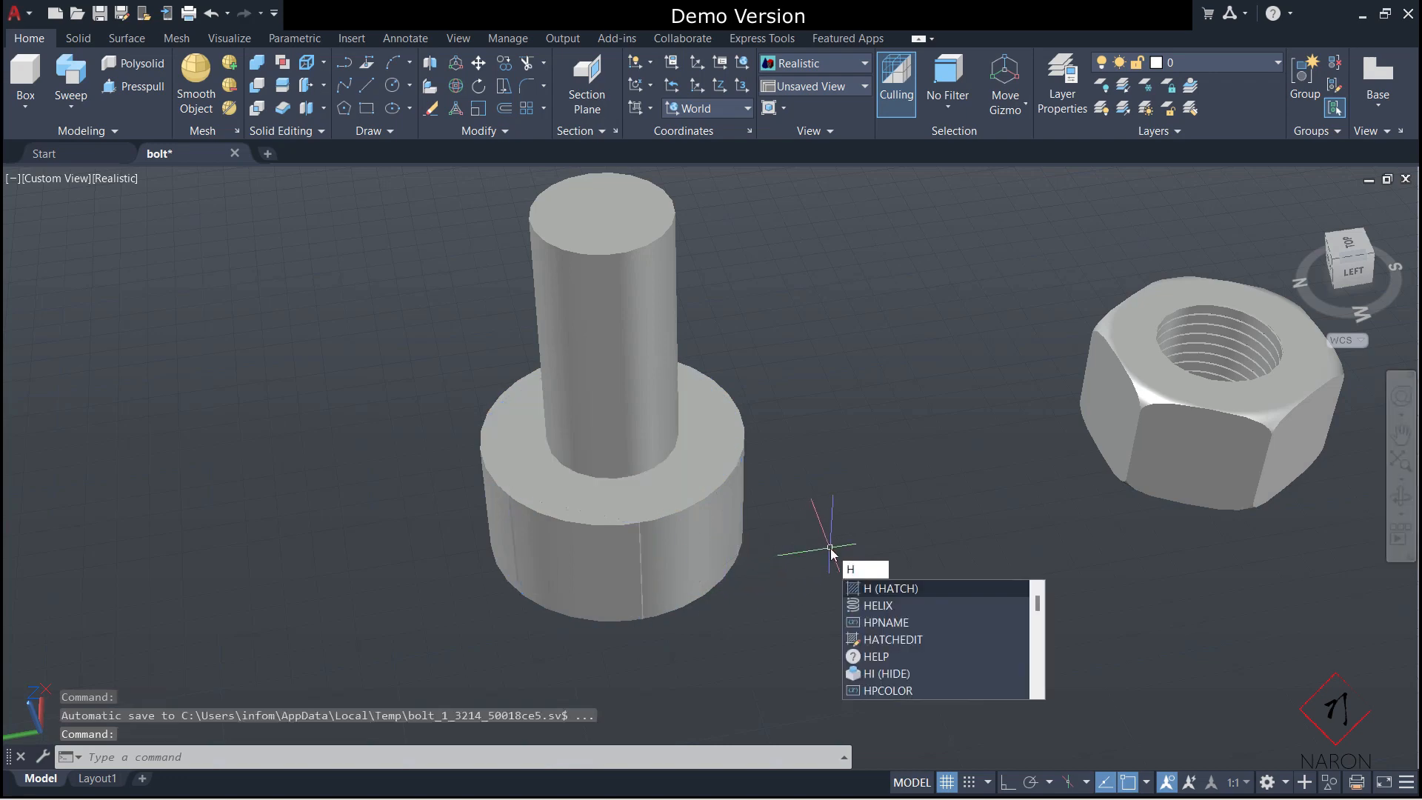
key("BackSpace")
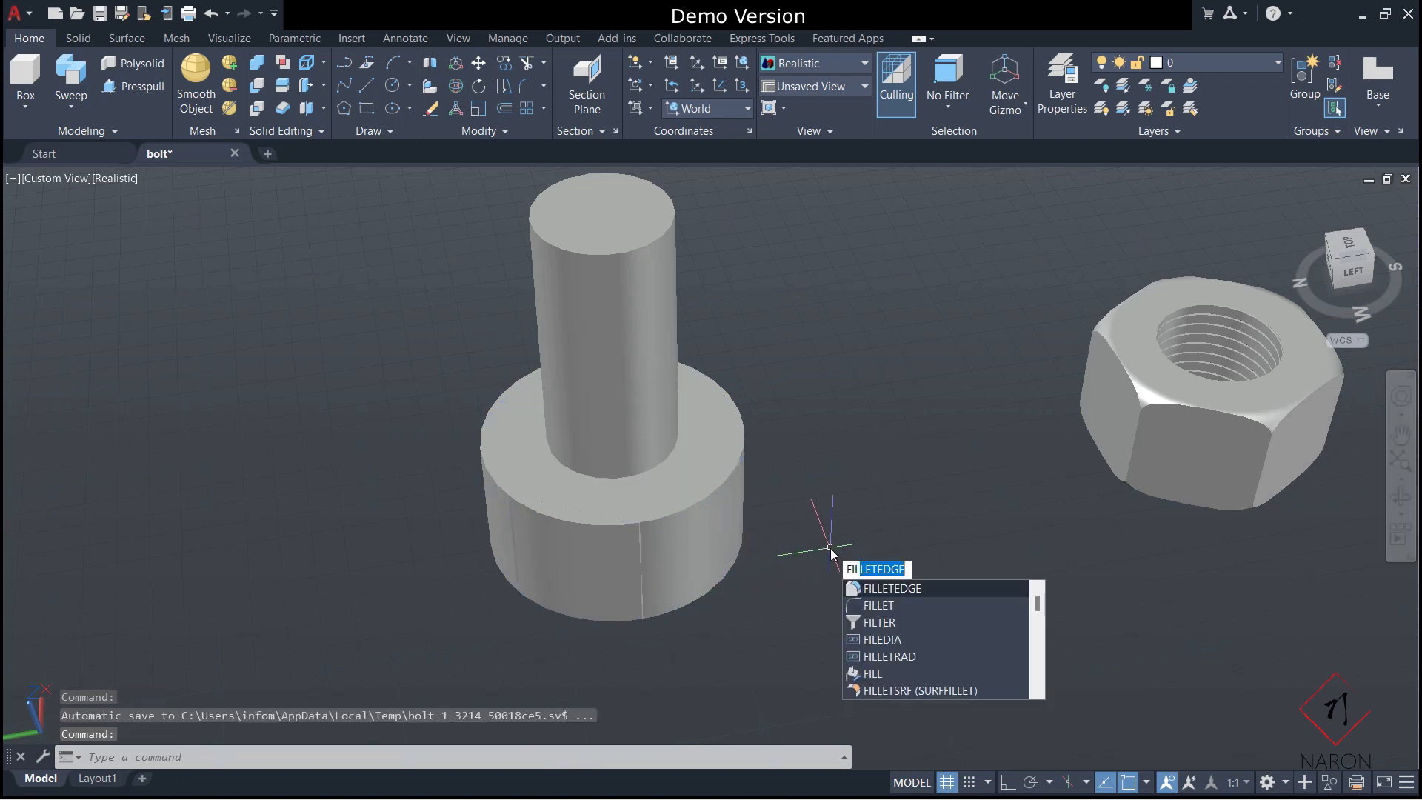
key("Down")
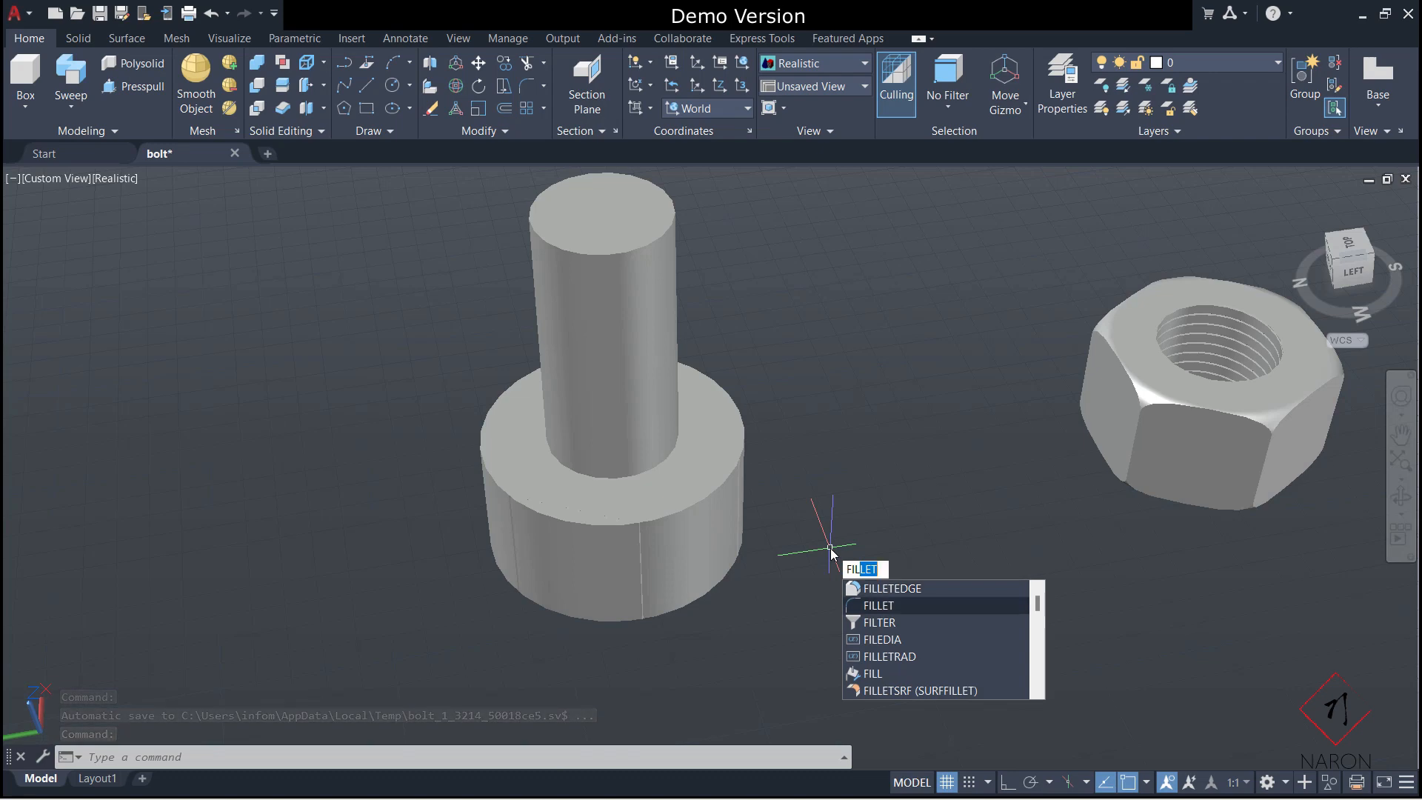
key("Up")
key("Return")
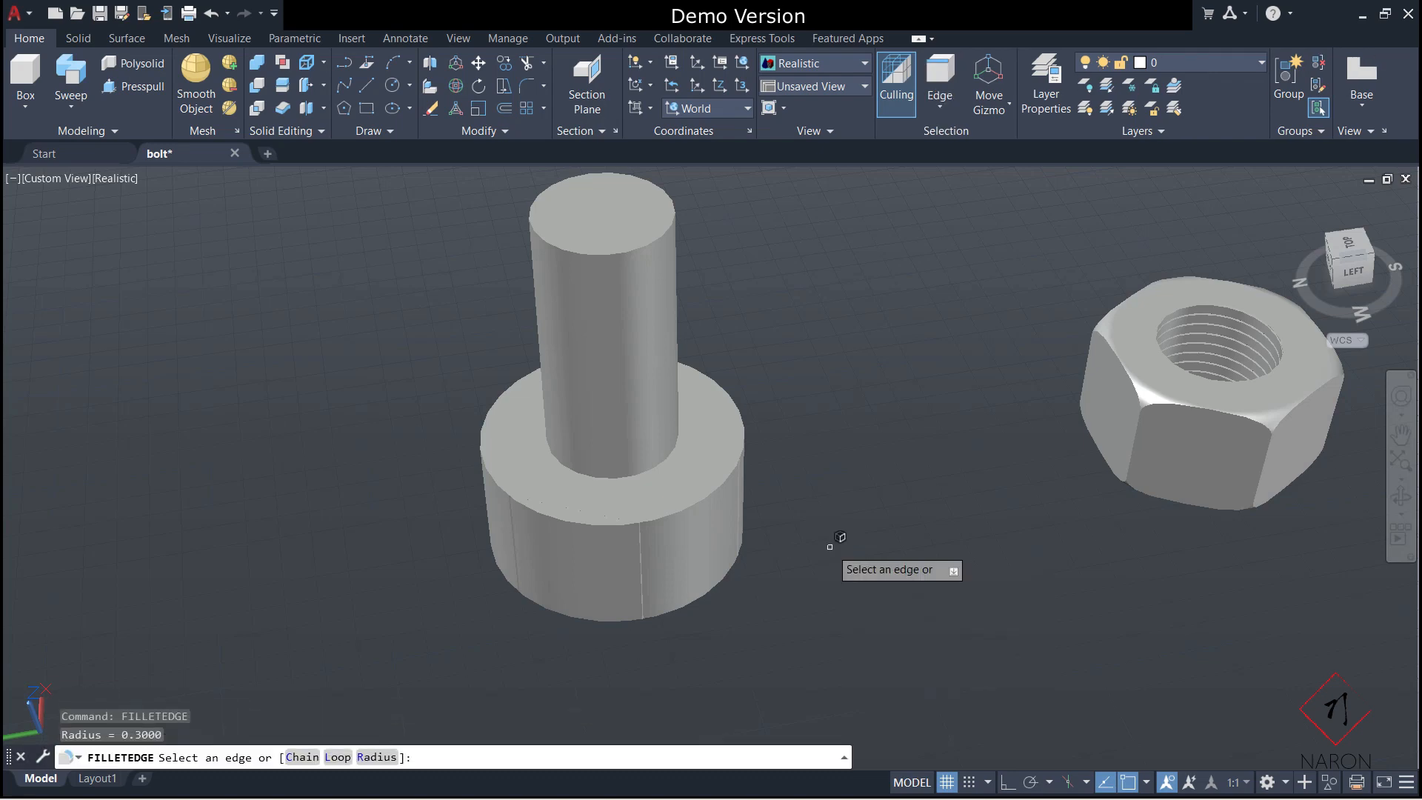
left_click(743, 417)
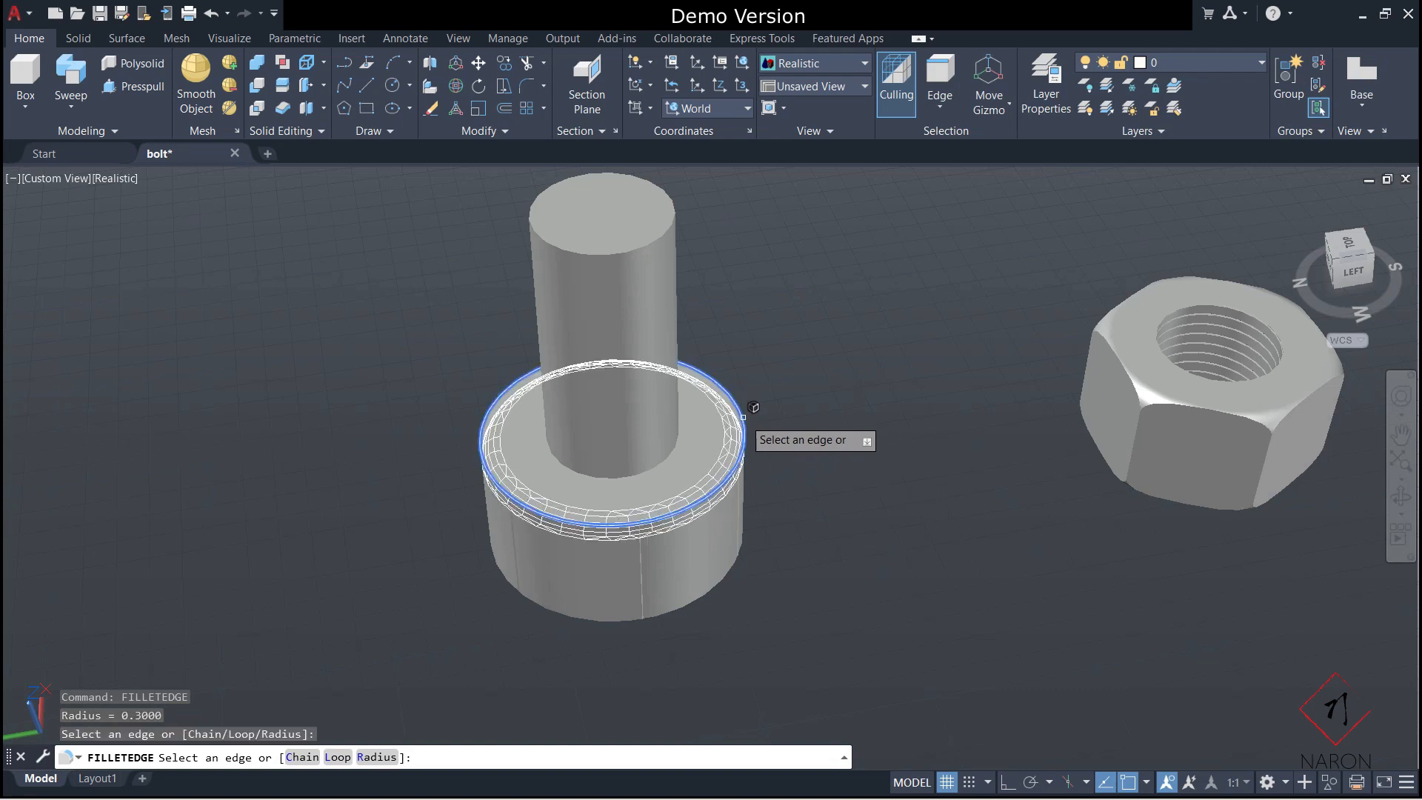
type("r")
key("Return")
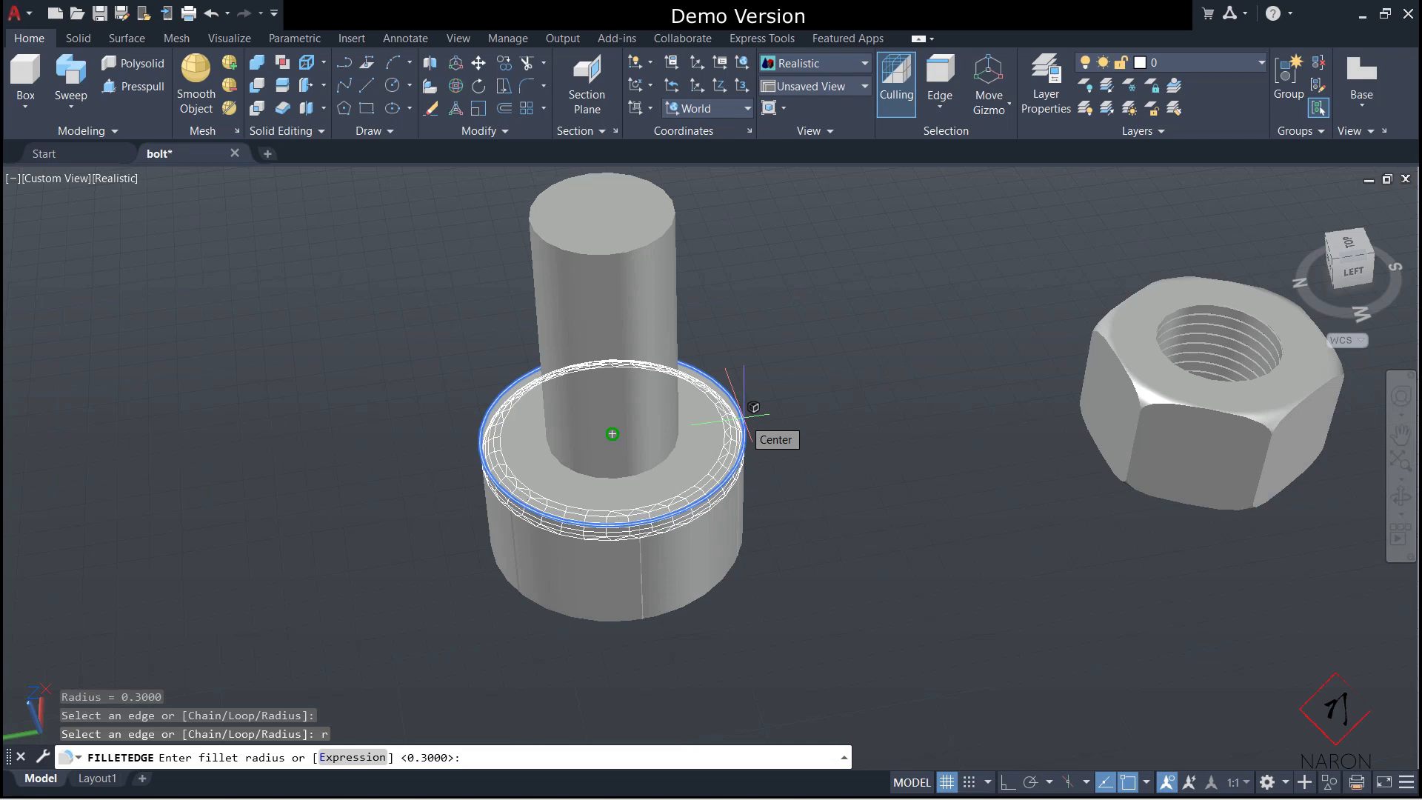
type(".2")
key("Return")
left_click(743, 417)
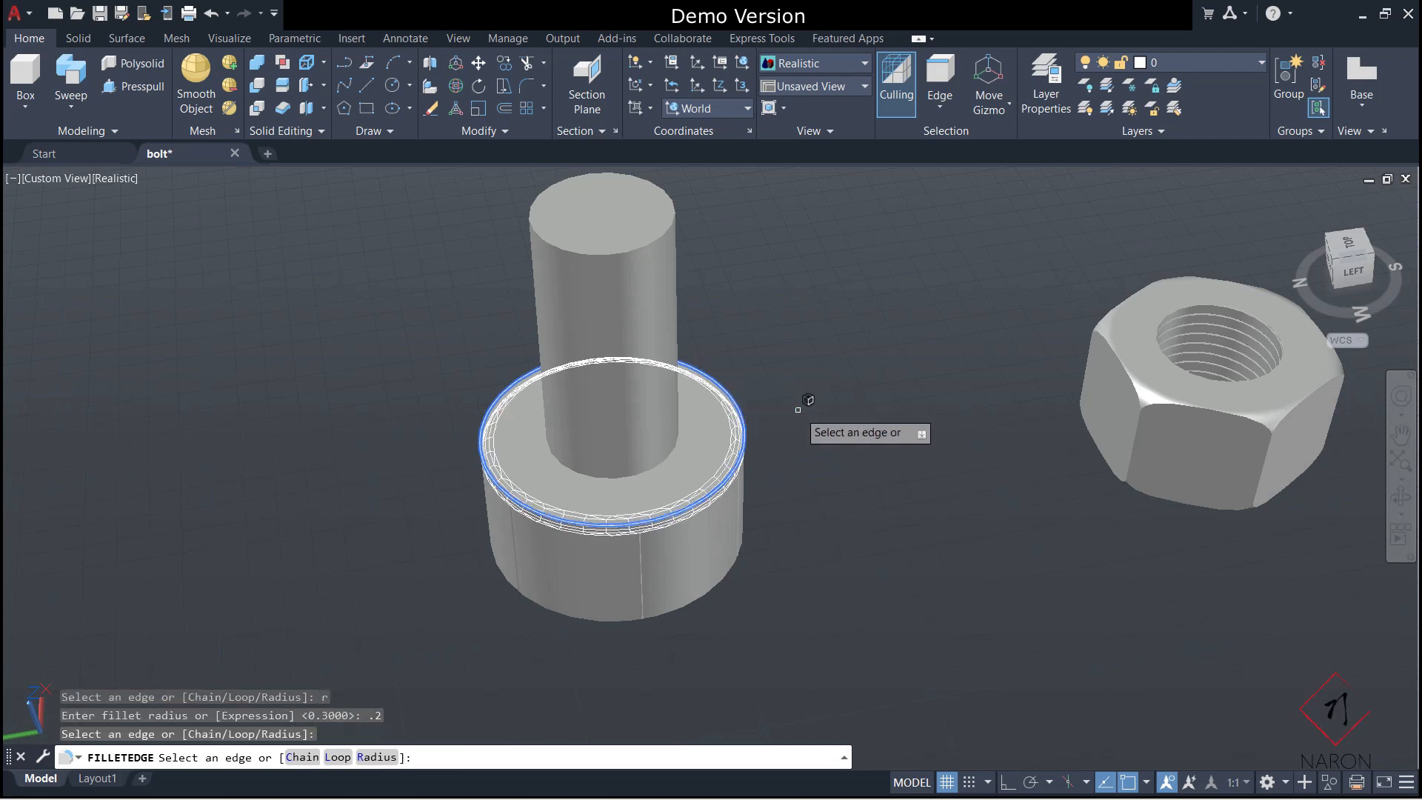
key("Return")
key("Return")
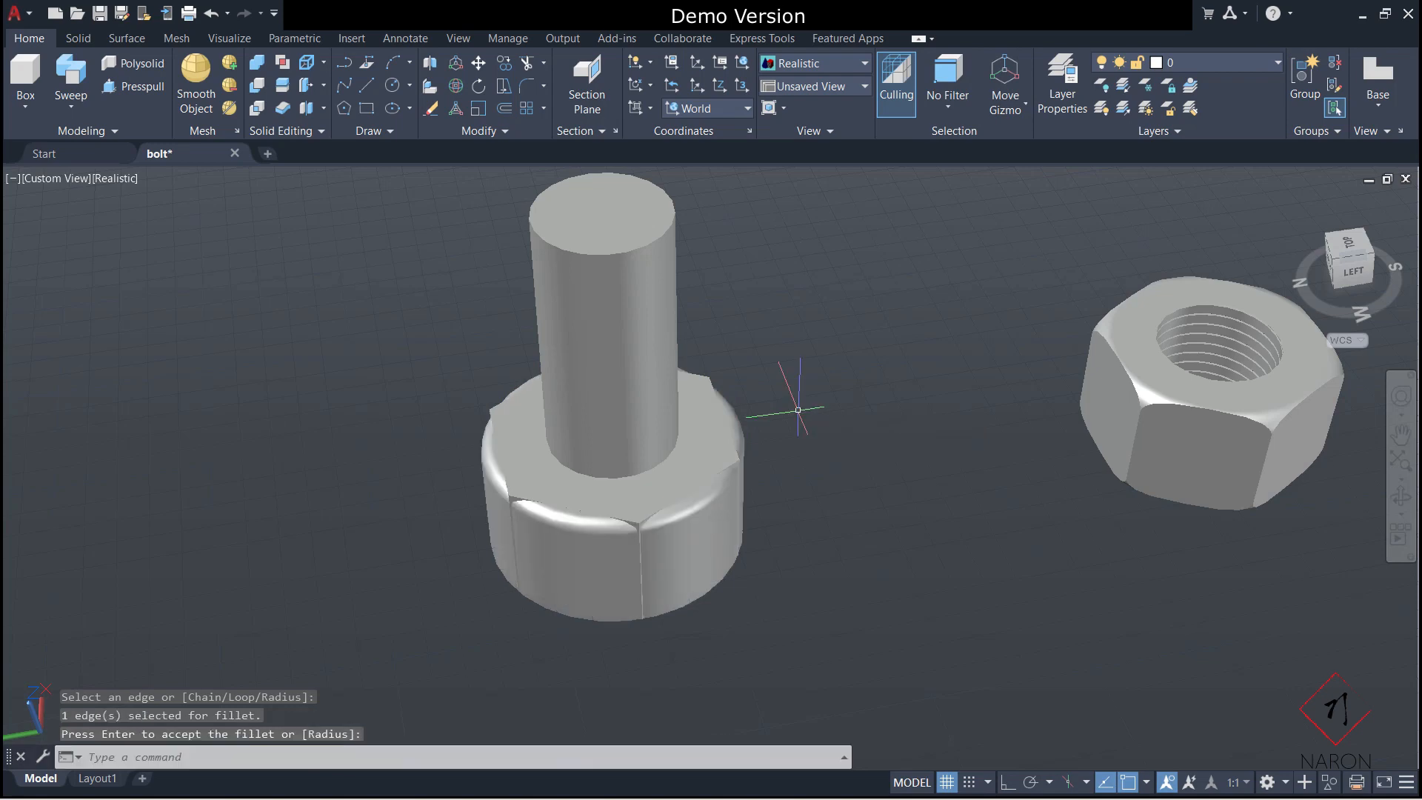
key("Escape")
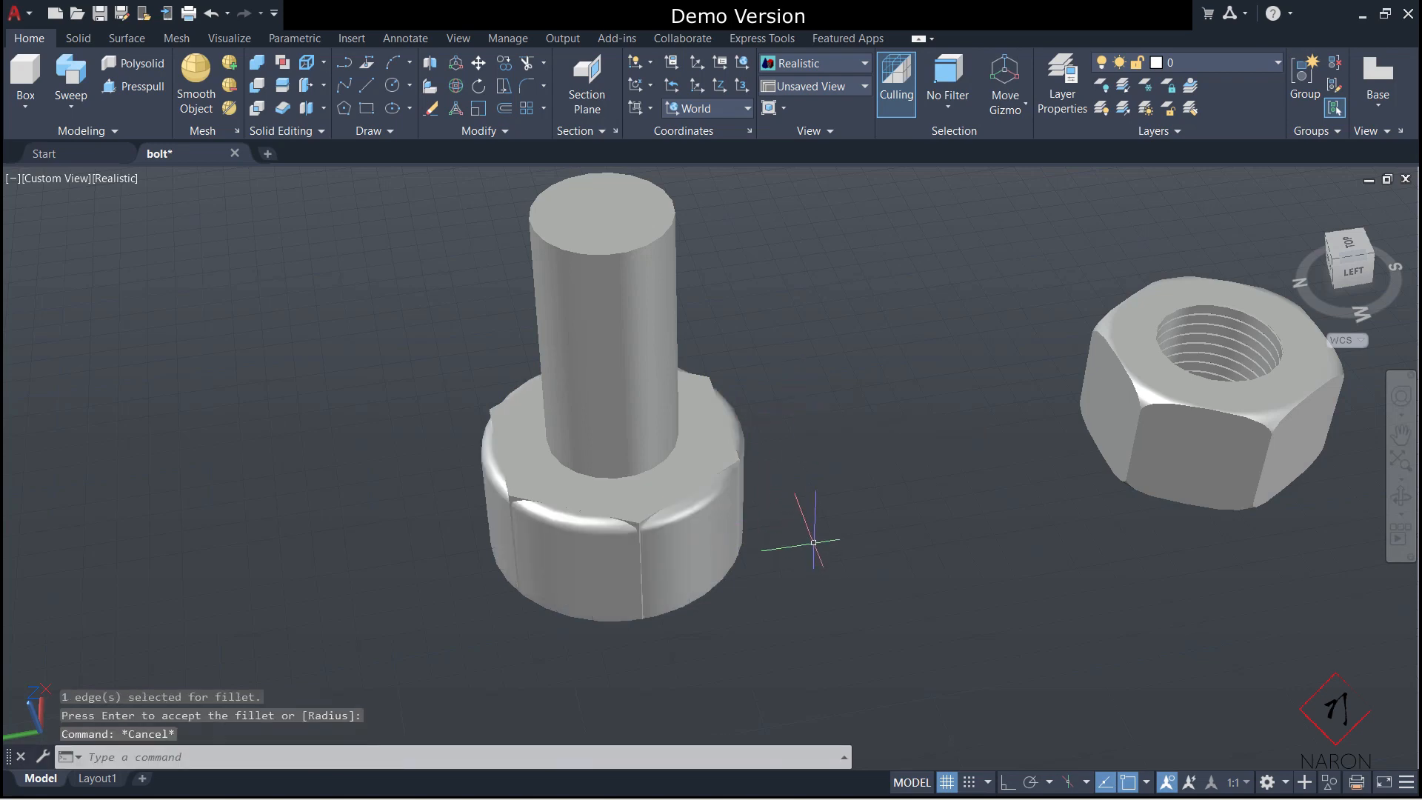
Fillet the lower circular edge of the cylinder around the bolt head with a radius of 0.3.
type("f")
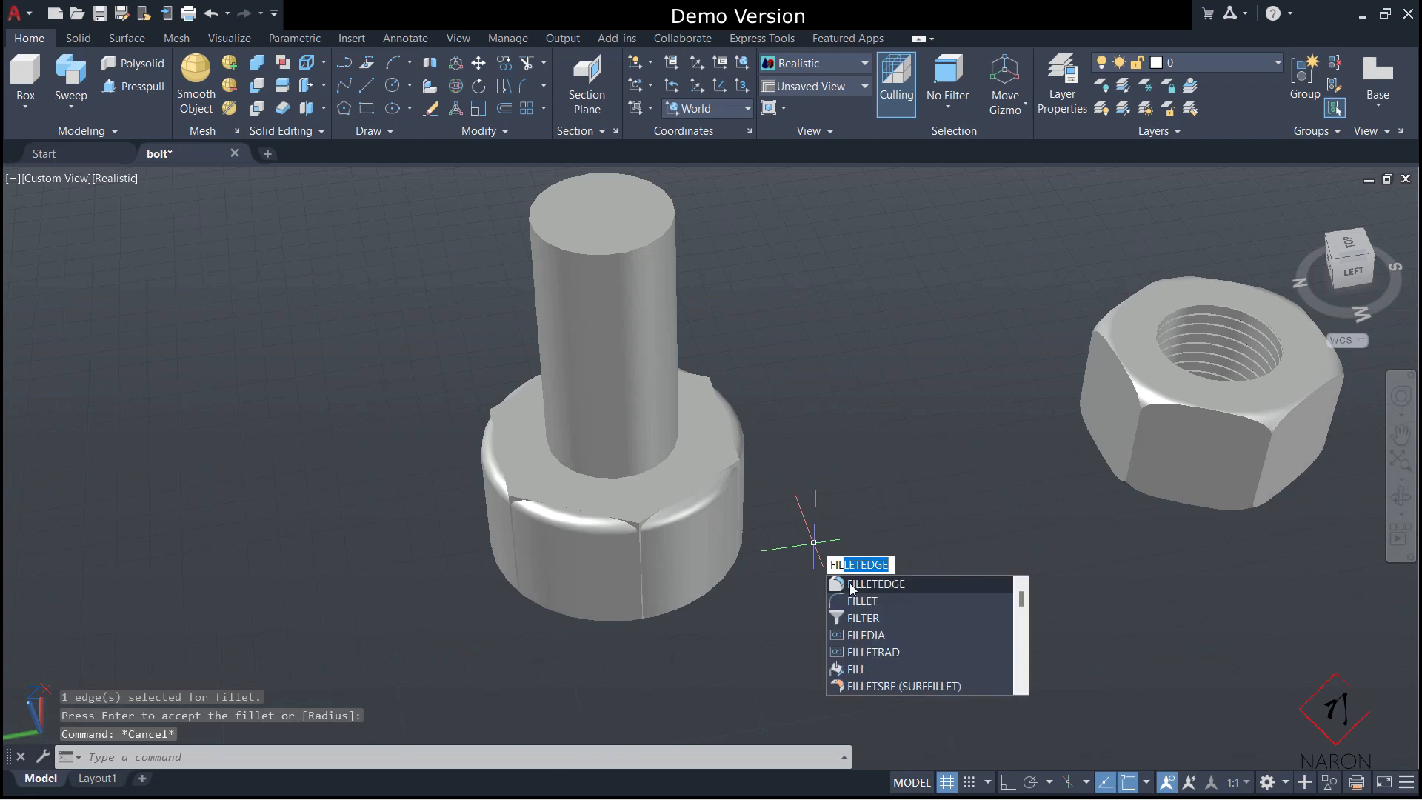
type("il")
left_click(852, 585)
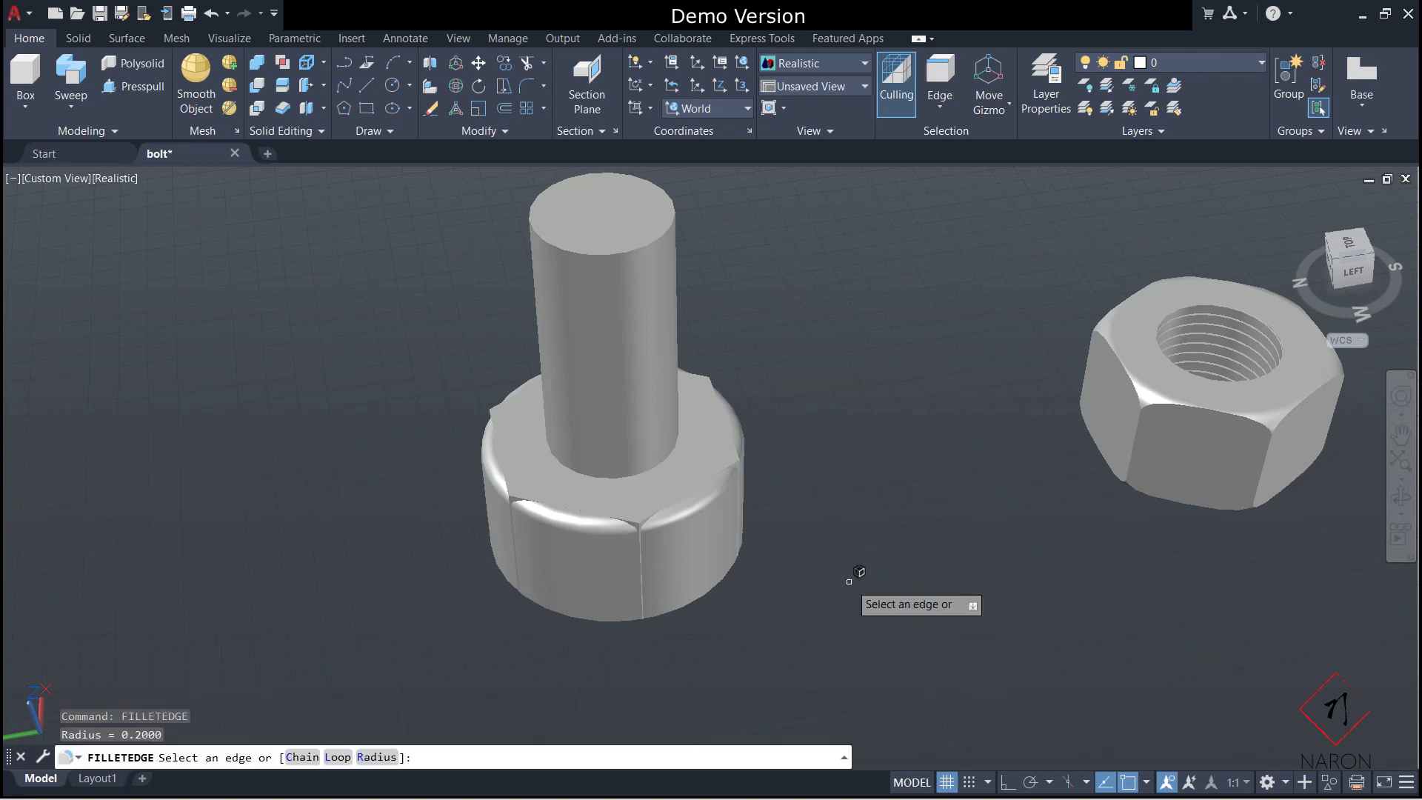
left_click(694, 600)
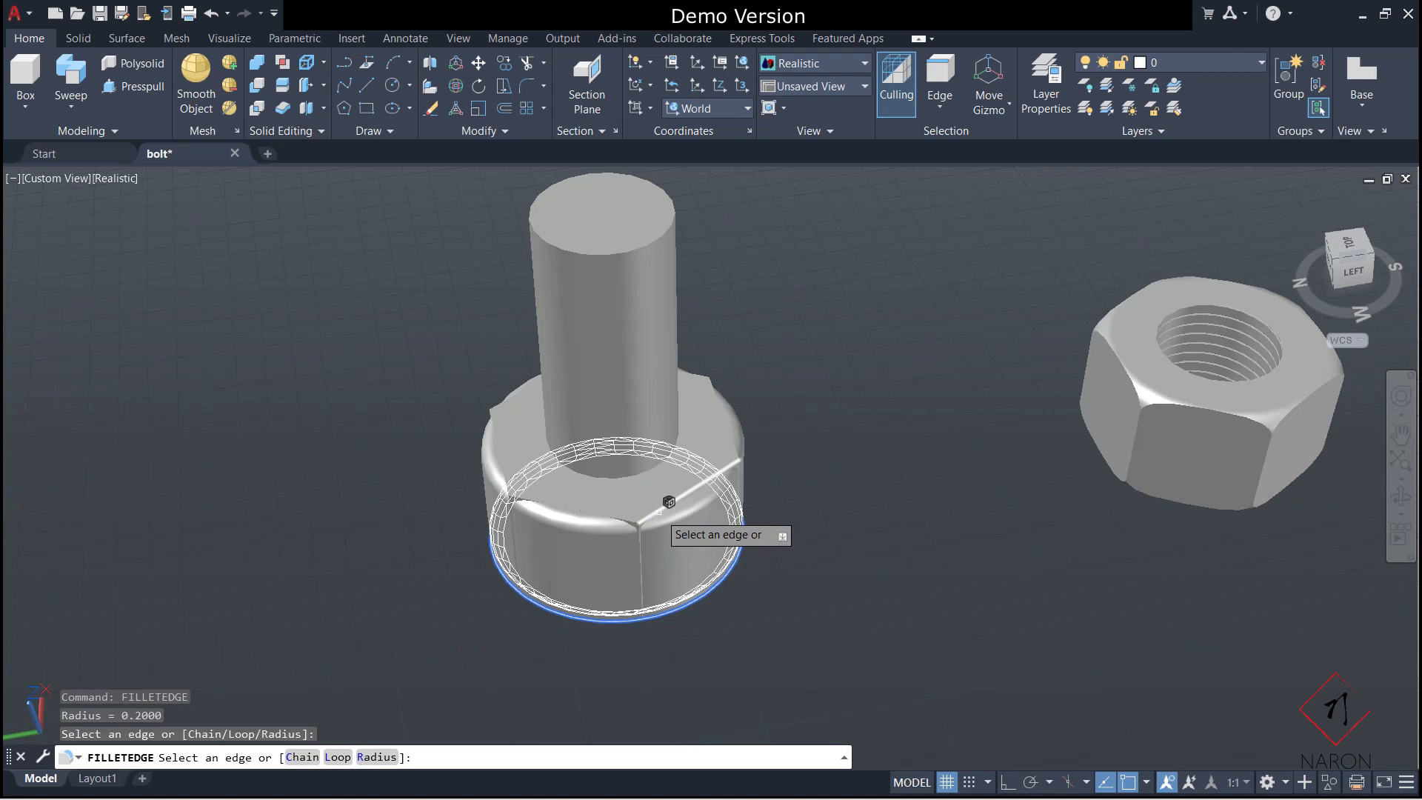
type("r")
key("Return")
type(".3")
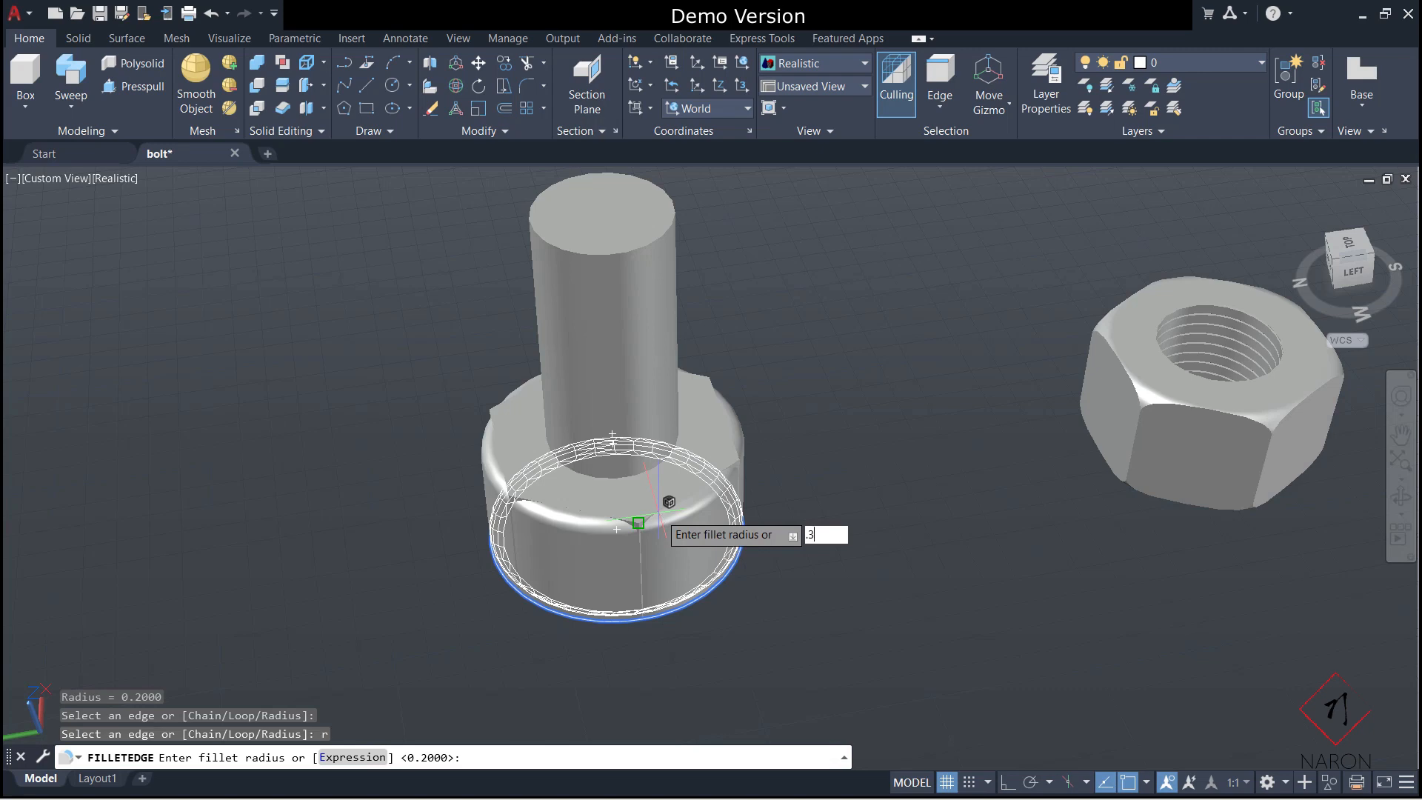
key("Return")
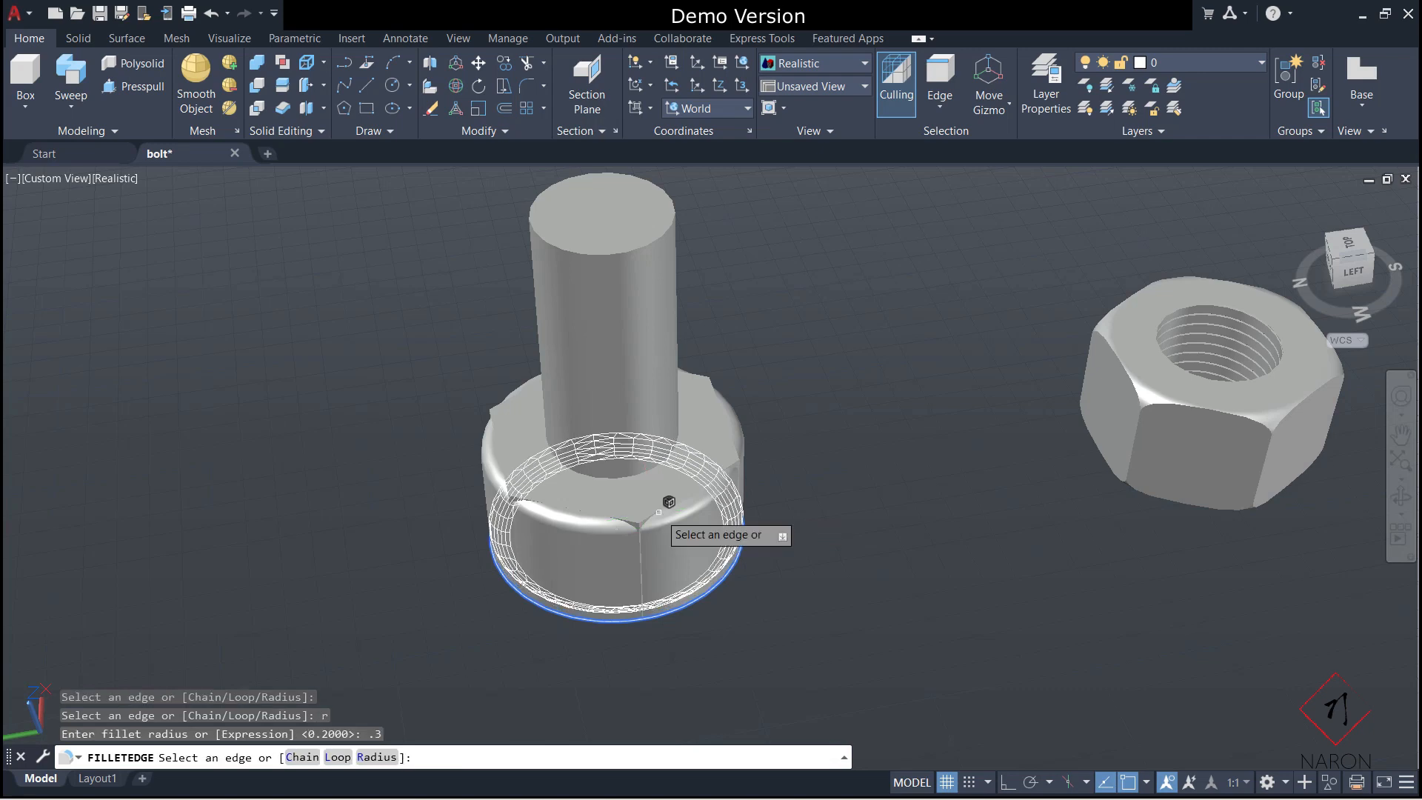
left_click(659, 512)
key("Return")
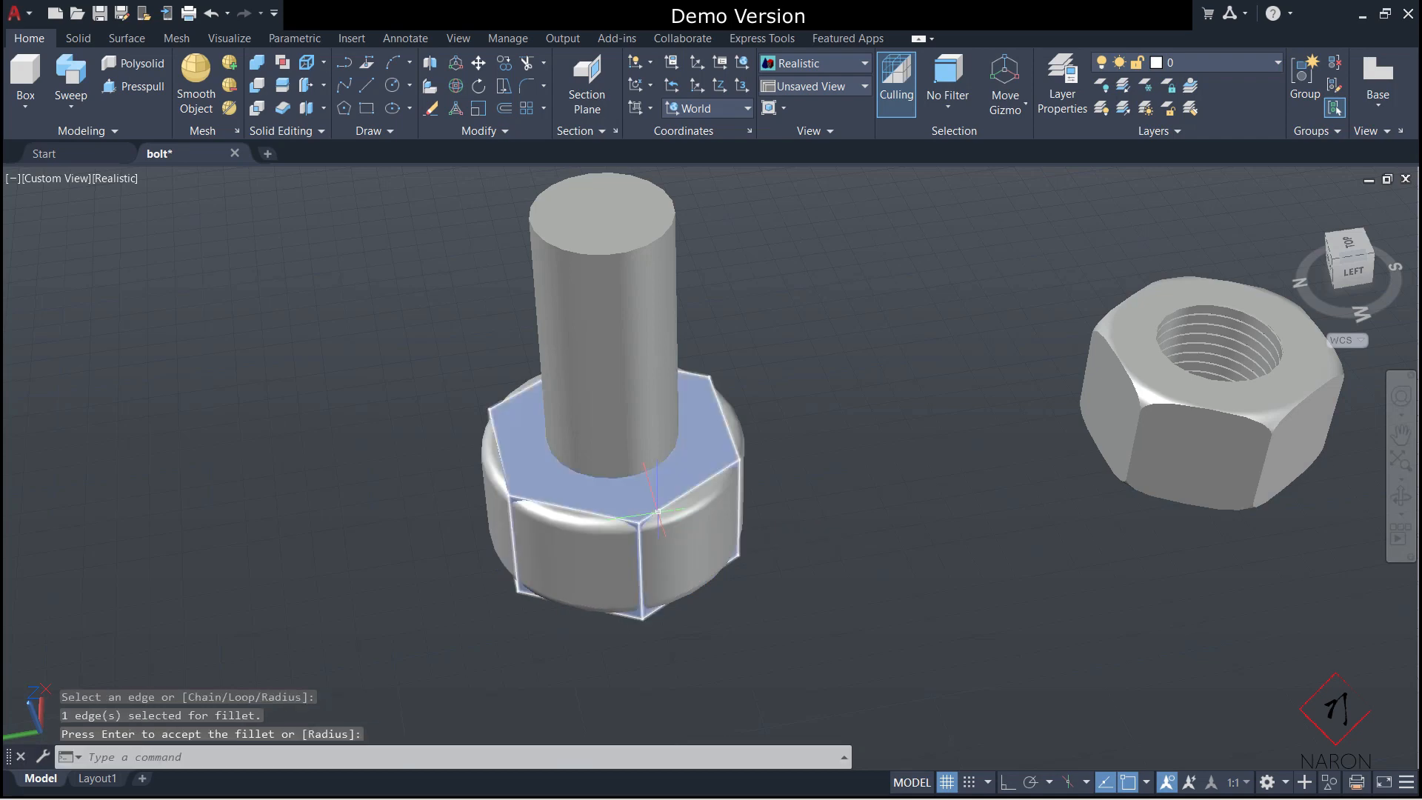
Examine the filleted bolt head and the nut from opposite sides.
right_click(840, 547)
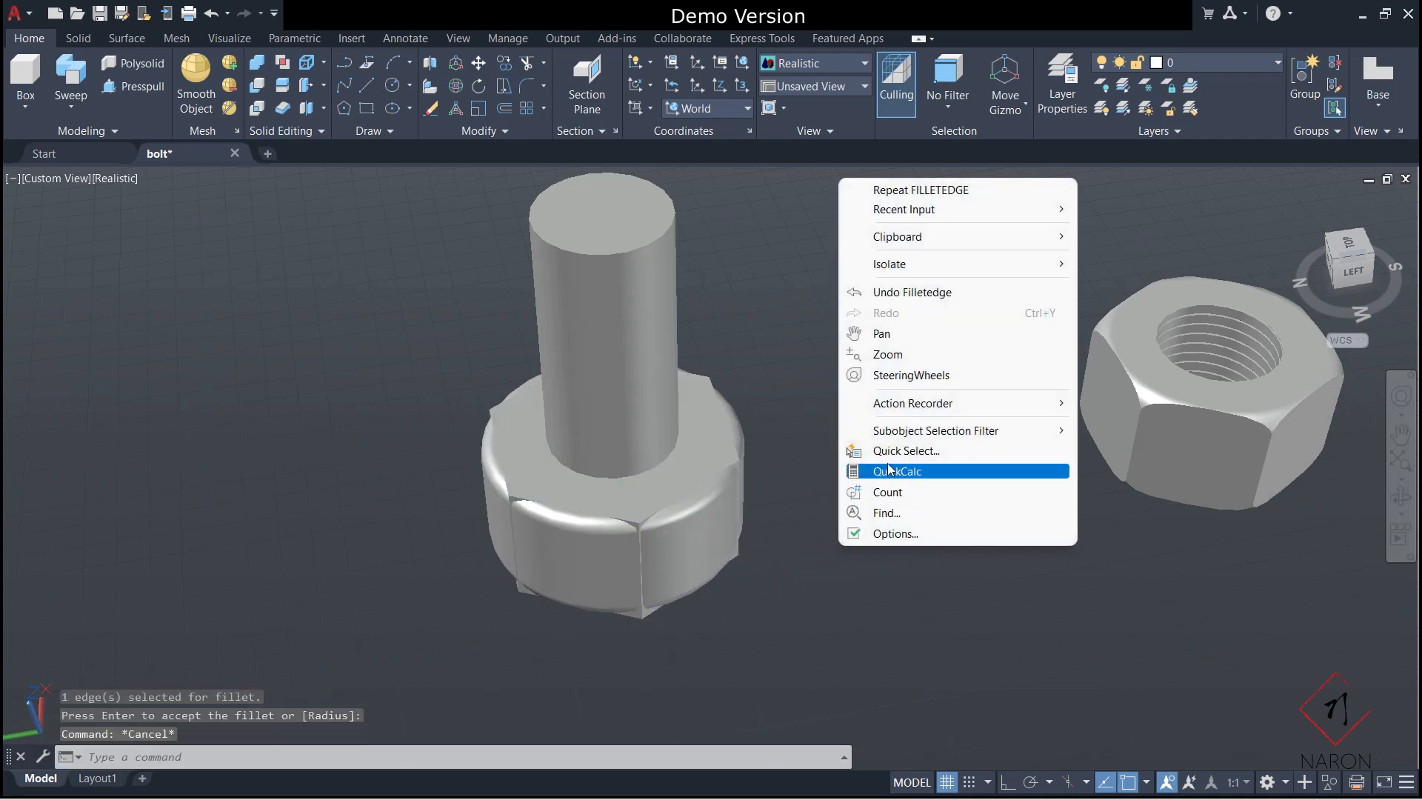
left_click(1410, 402)
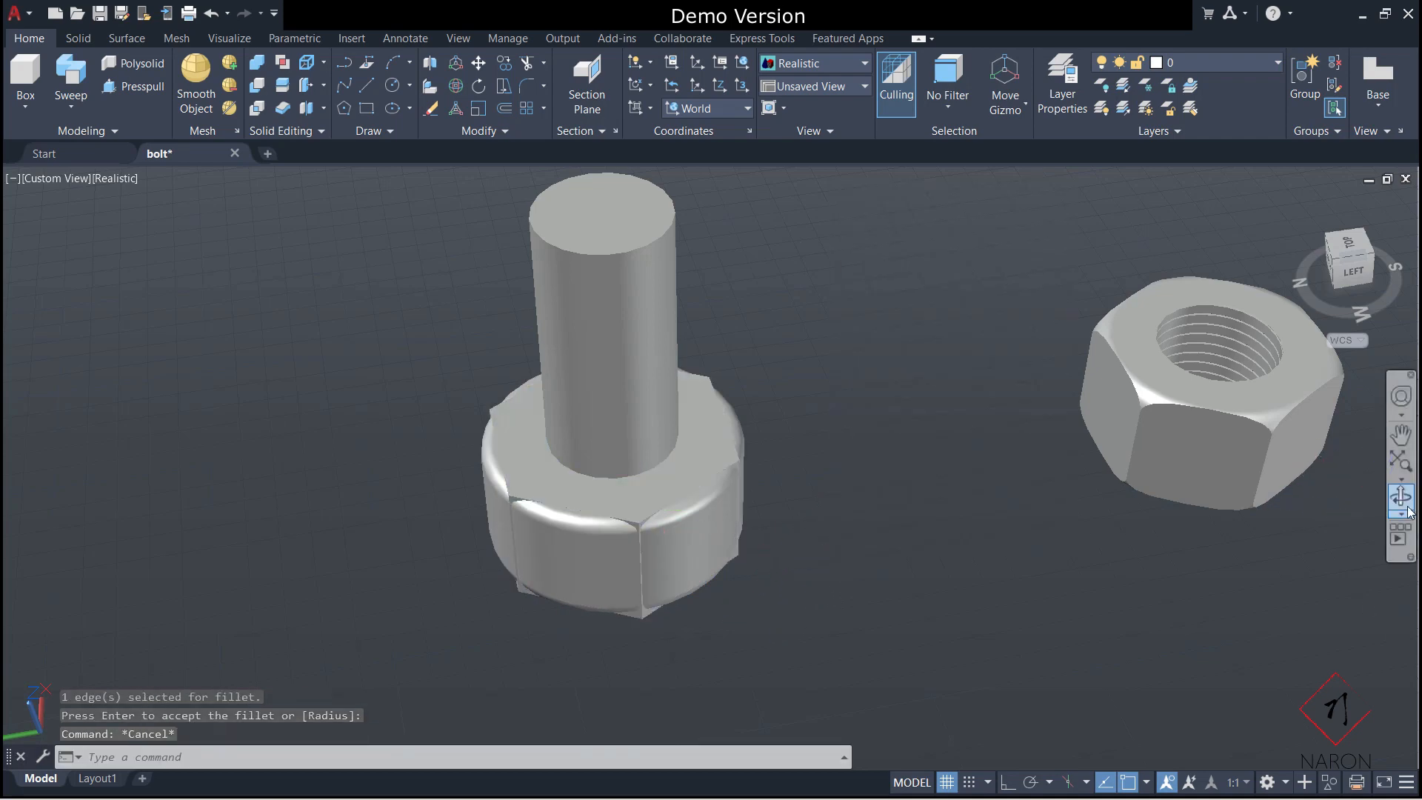
left_click(1400, 396)
left_click_drag(1069, 476, 898, 498)
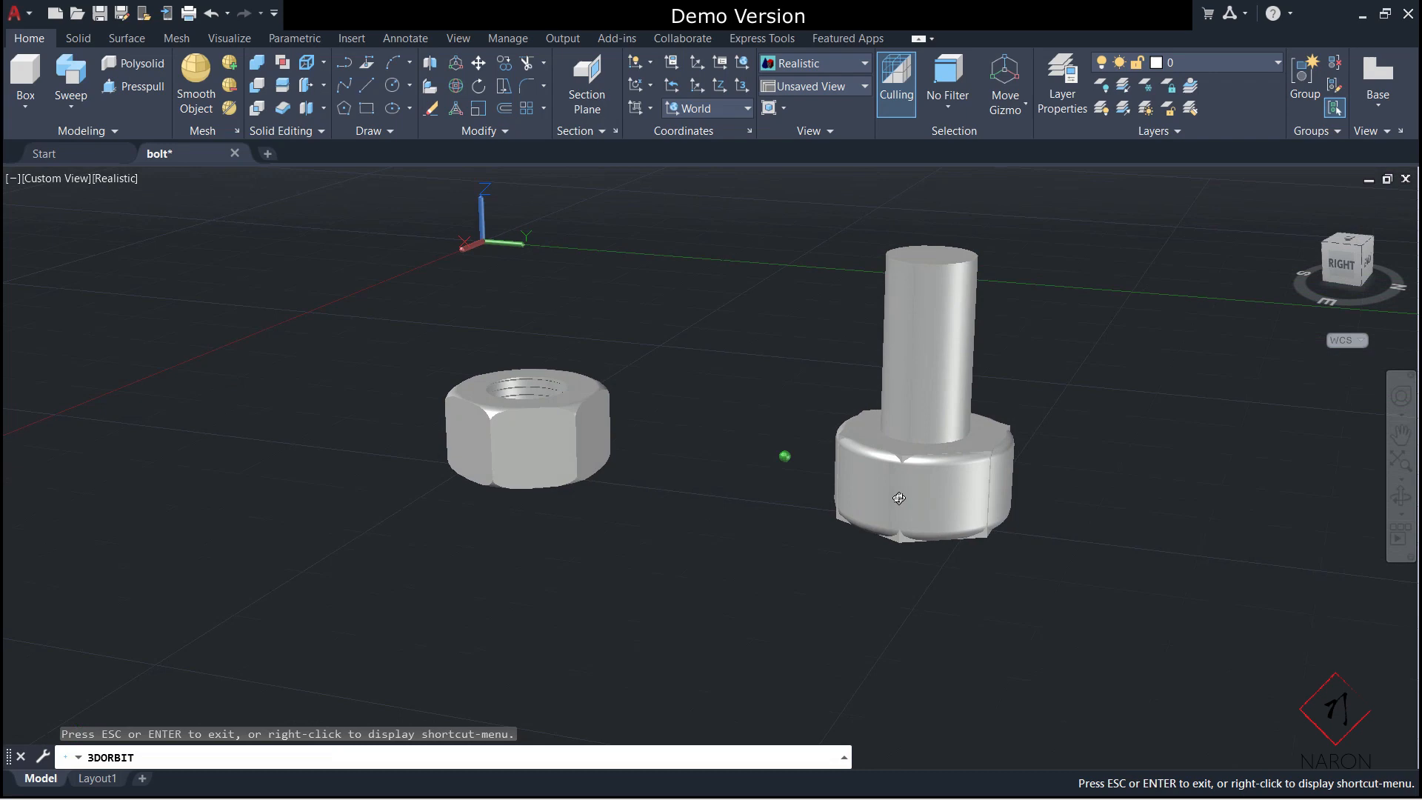
key("Escape")
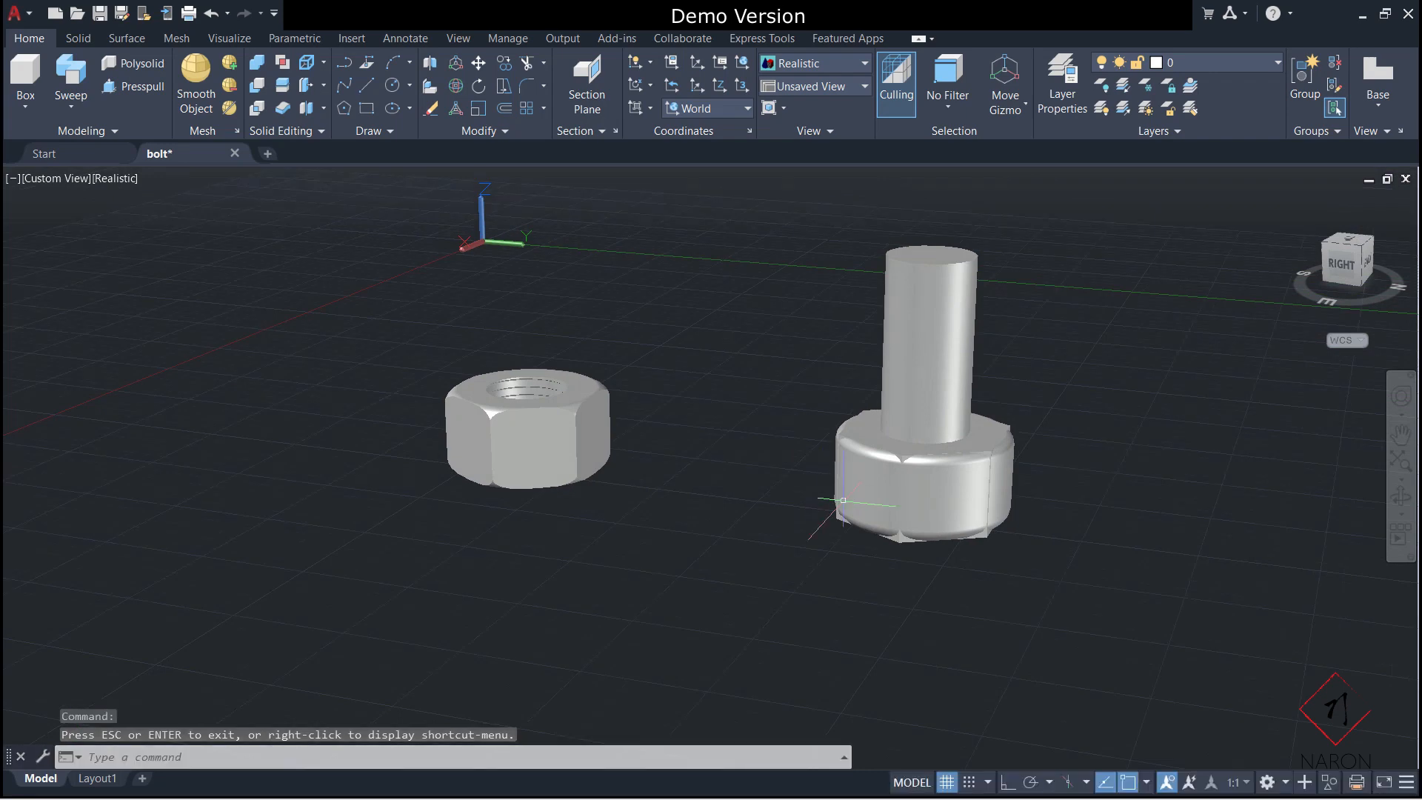
right_click(1067, 506)
key("Escape")
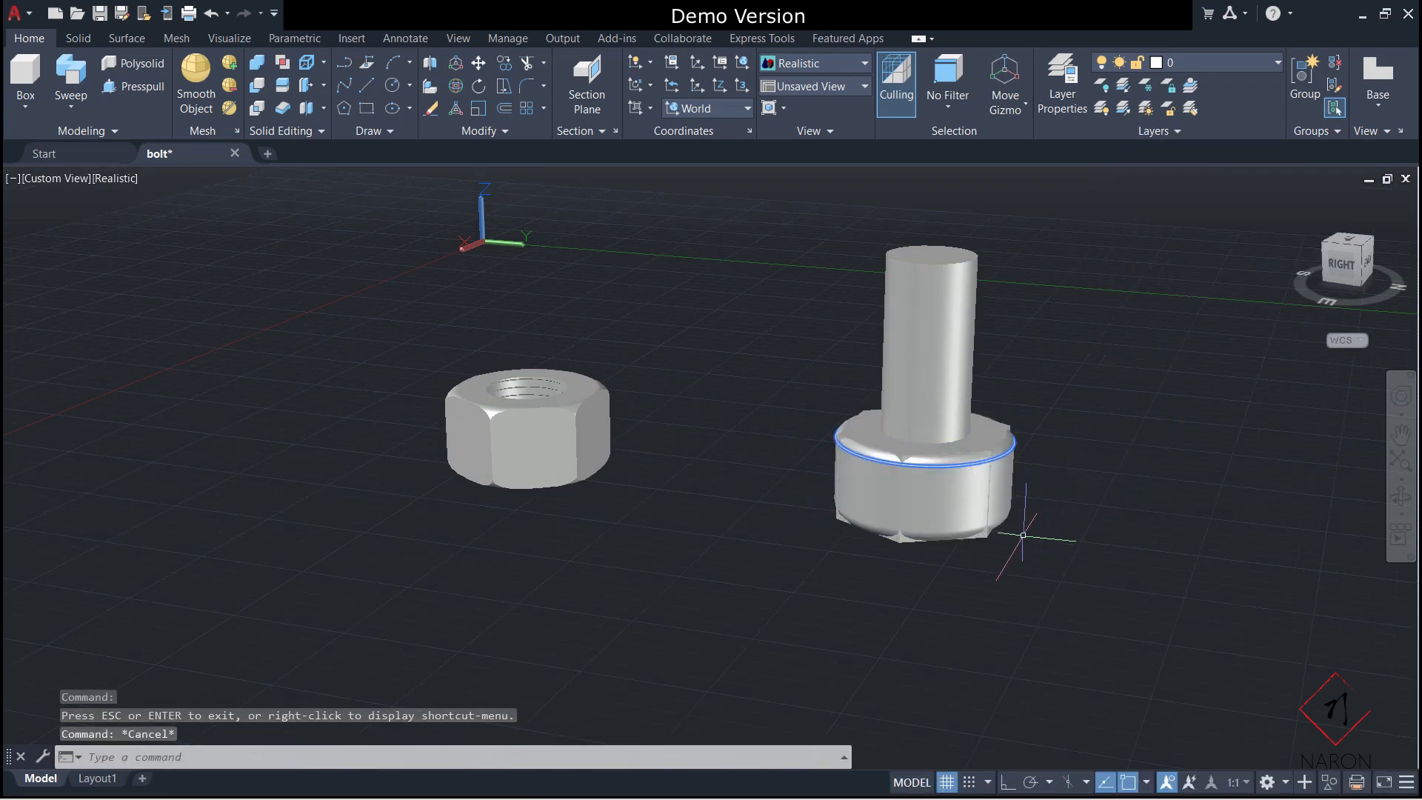
right_click(1076, 521)
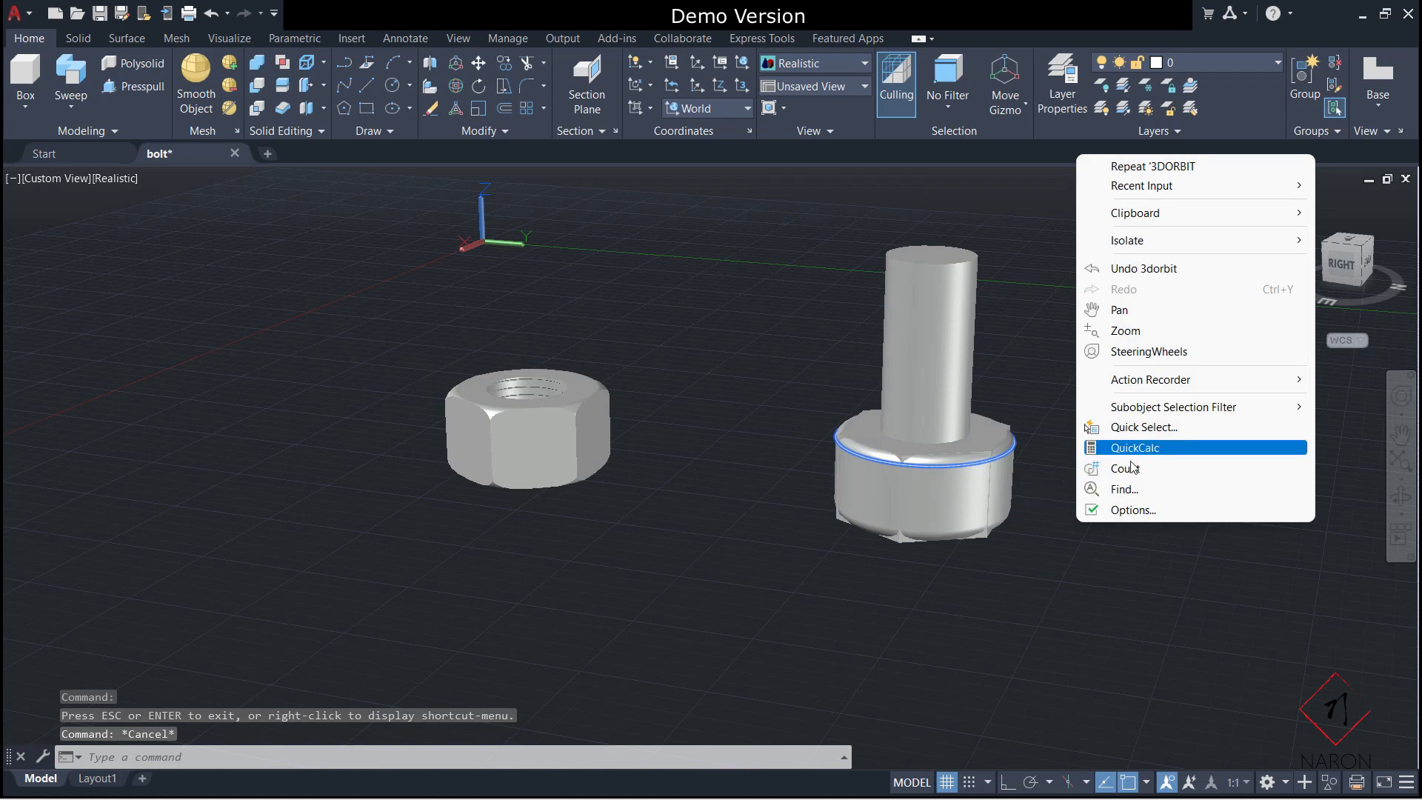
left_click(1361, 500)
left_click(1400, 495)
left_click_drag(1246, 491, 883, 500)
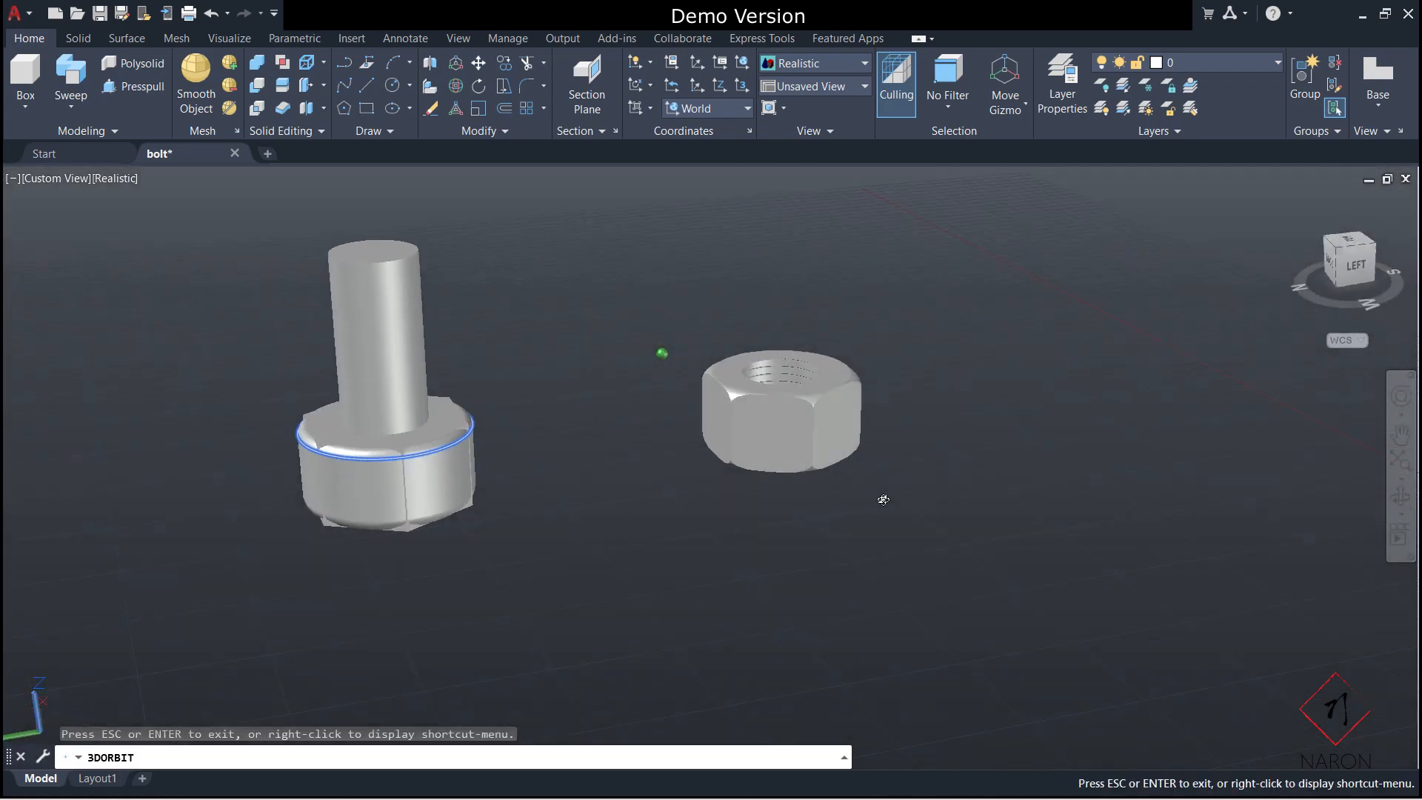
left_click_drag(714, 509, 352, 469)
key("Escape")
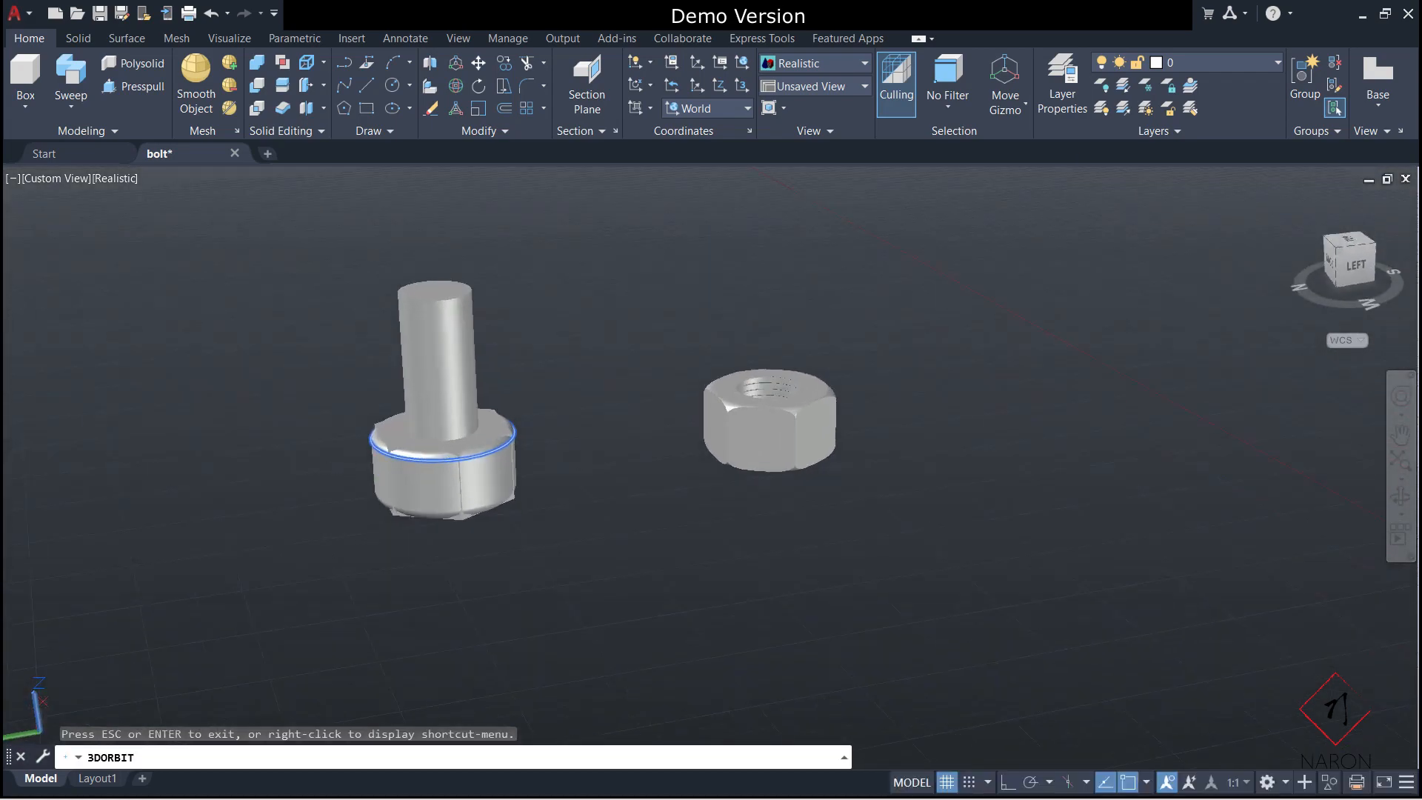
Draw a small closed triangular polyline beside the bolt, making its first two sides 0.1 long.
right_click(324, 467)
left_click(445, 254)
left_click_drag(460, 373, 918, 548)
key("Escape")
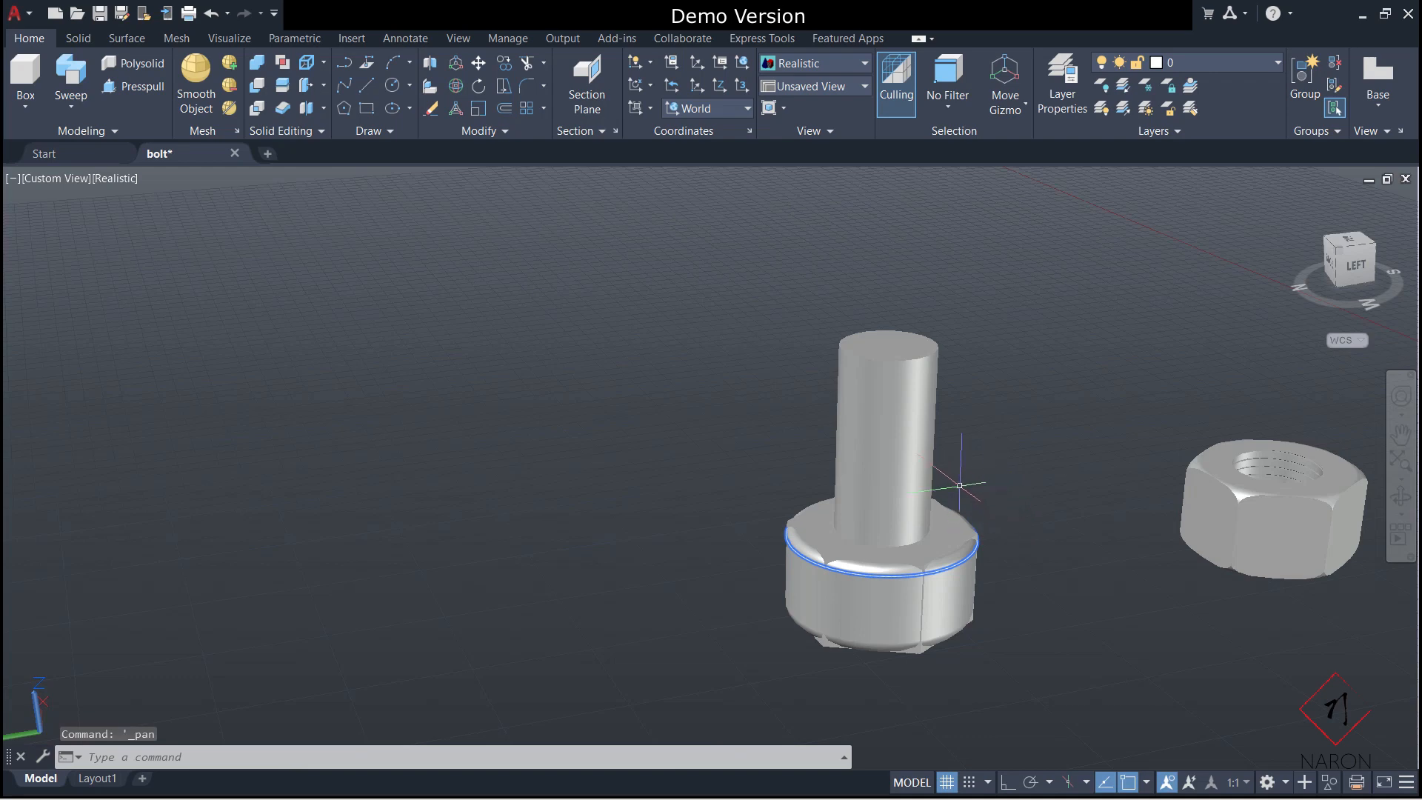
type("pl")
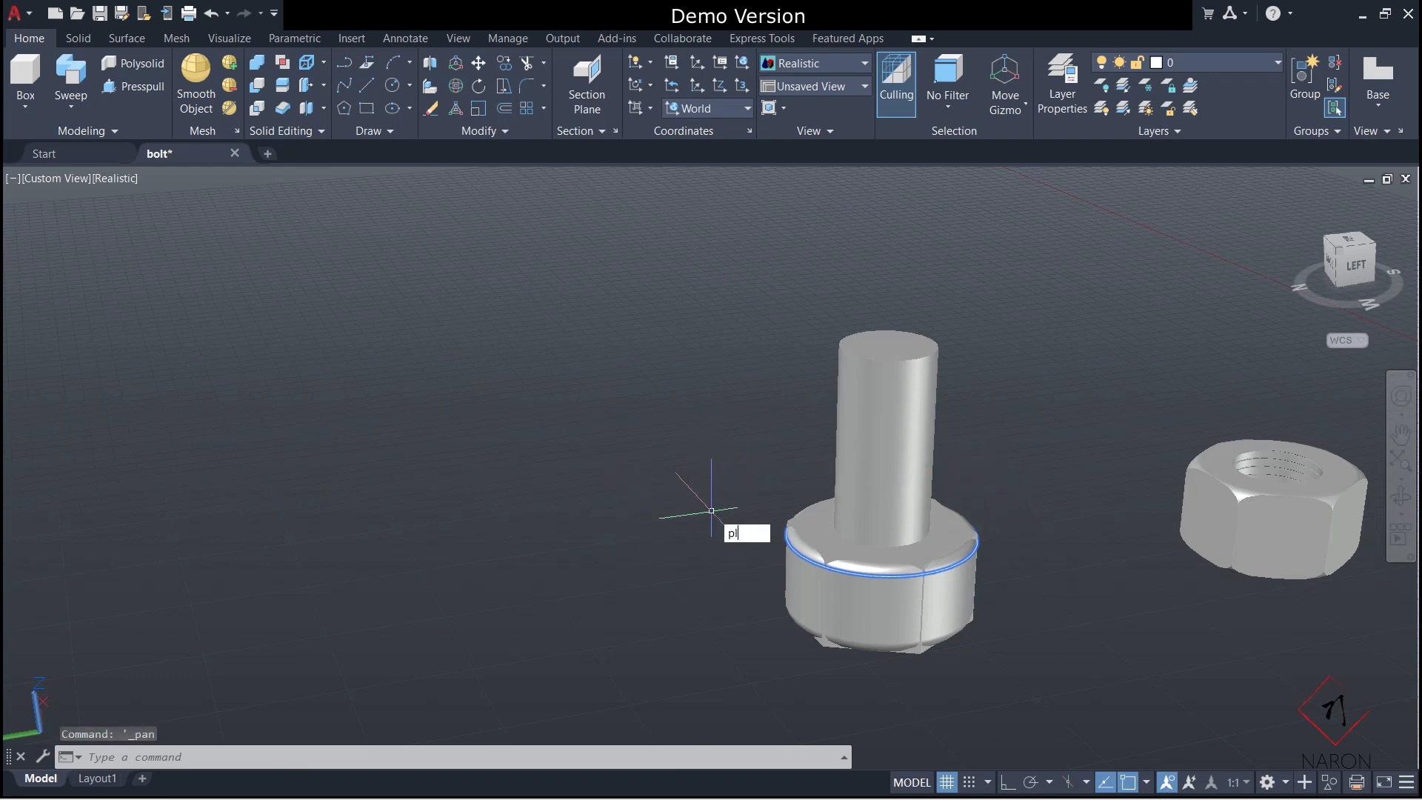
key("Return")
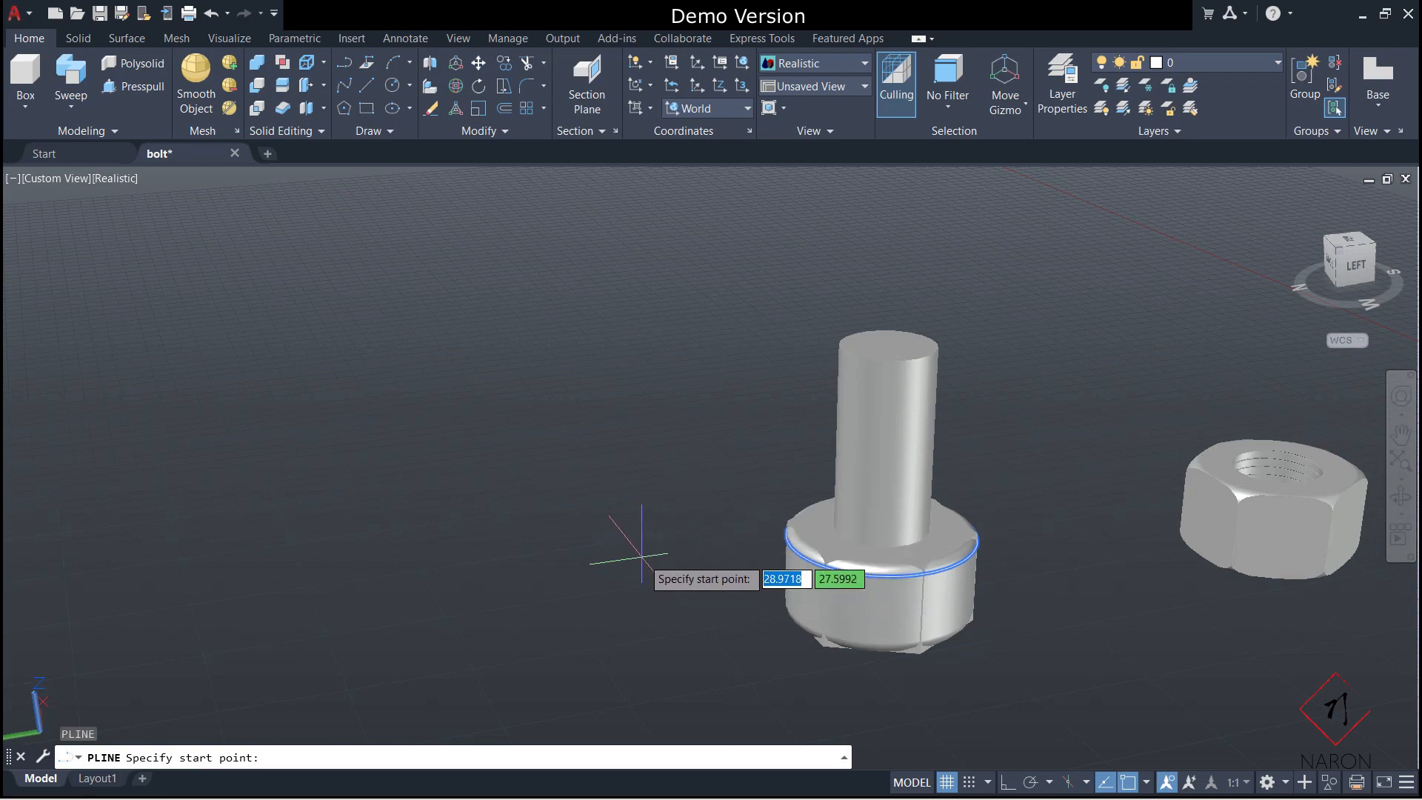
left_click(640, 555)
scroll(627, 574, "up", 3)
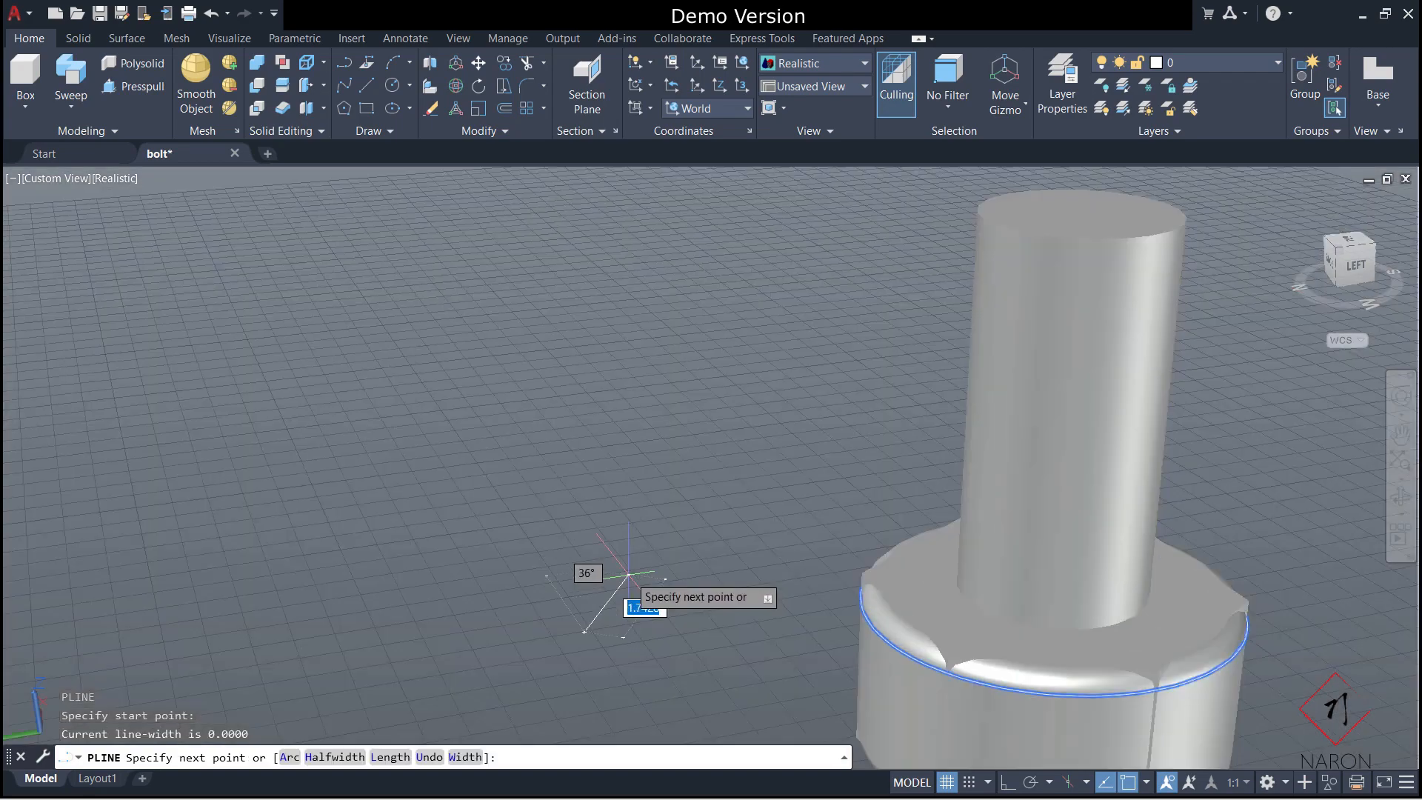
scroll(581, 625, "up", 2)
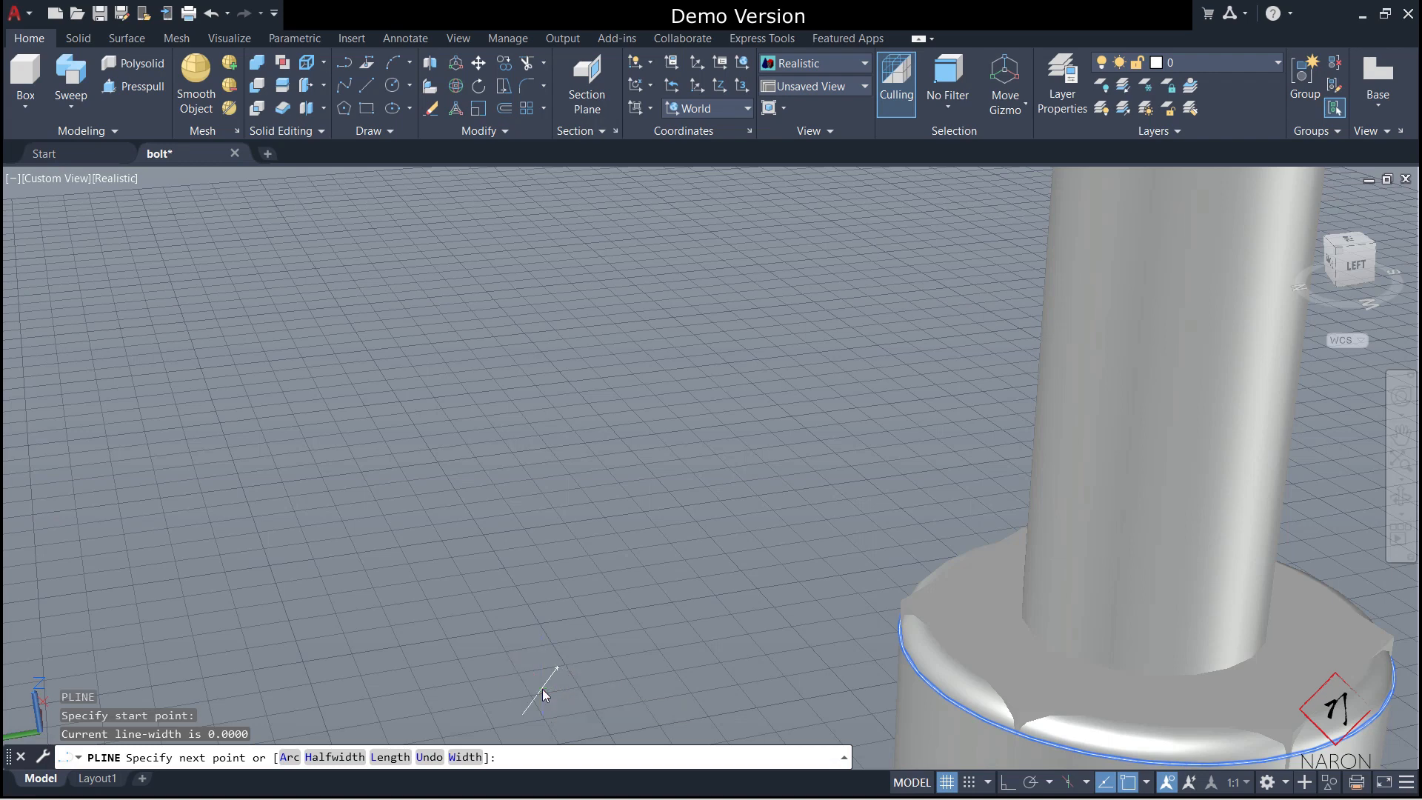
key("Return")
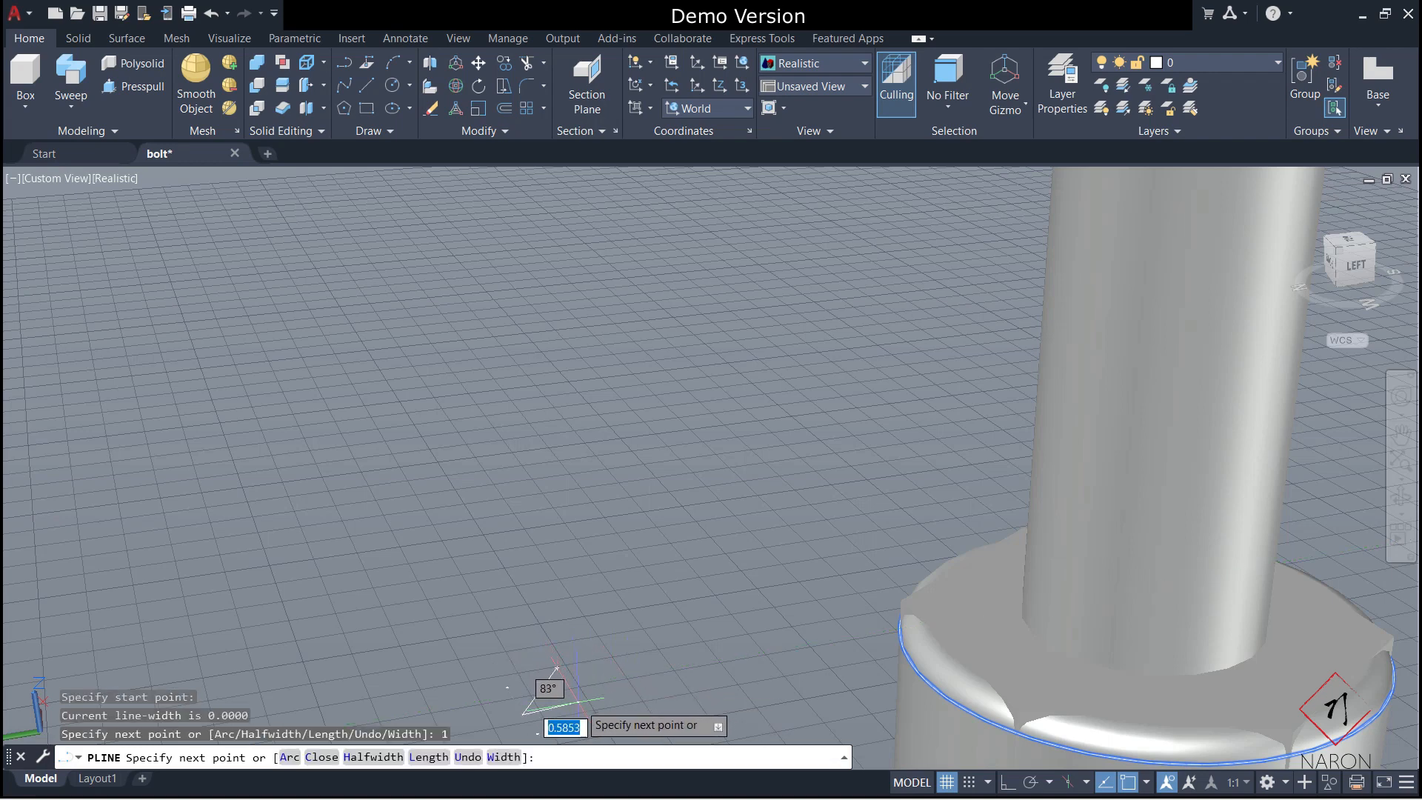
type(".1")
key("Return")
scroll(667, 629, "up", 5)
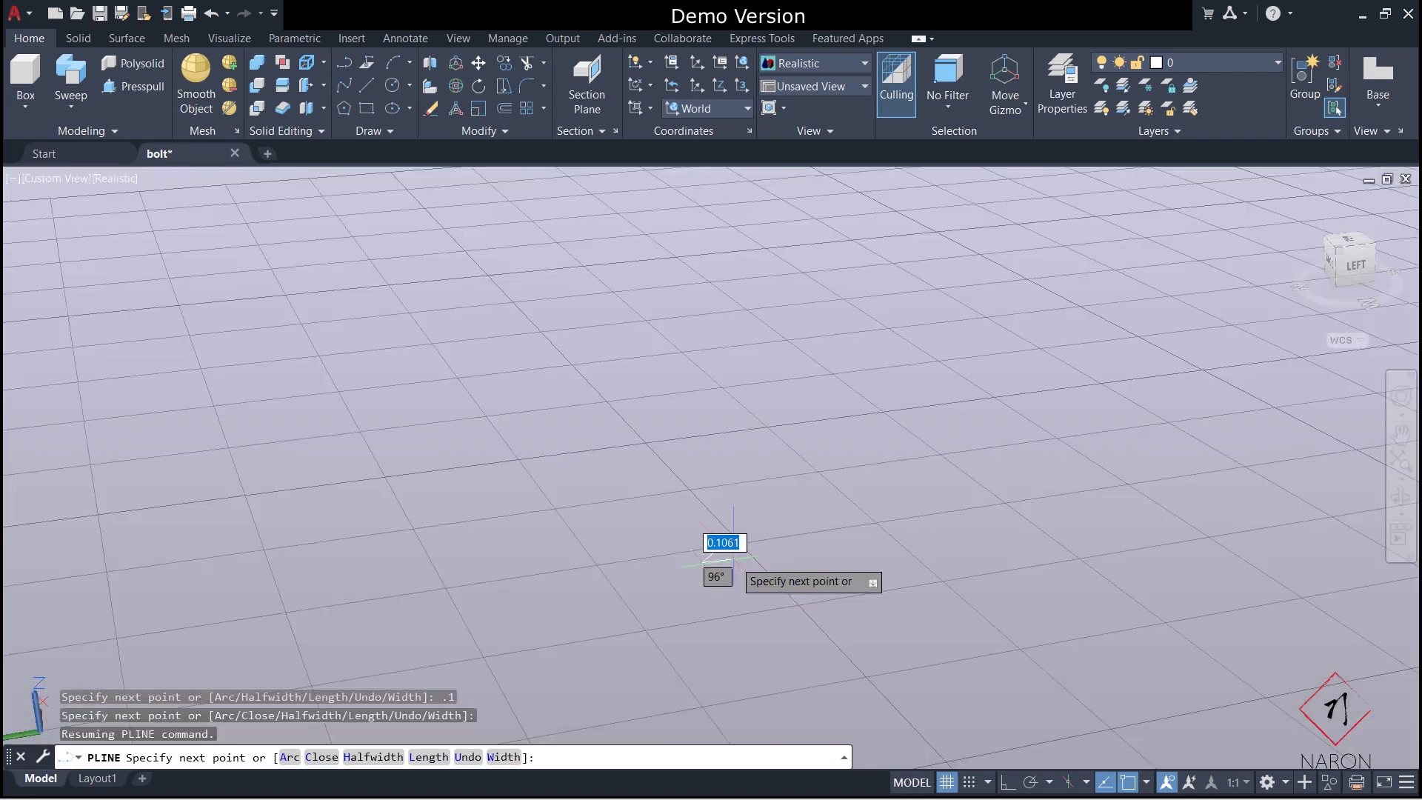
type(".1")
key("Return")
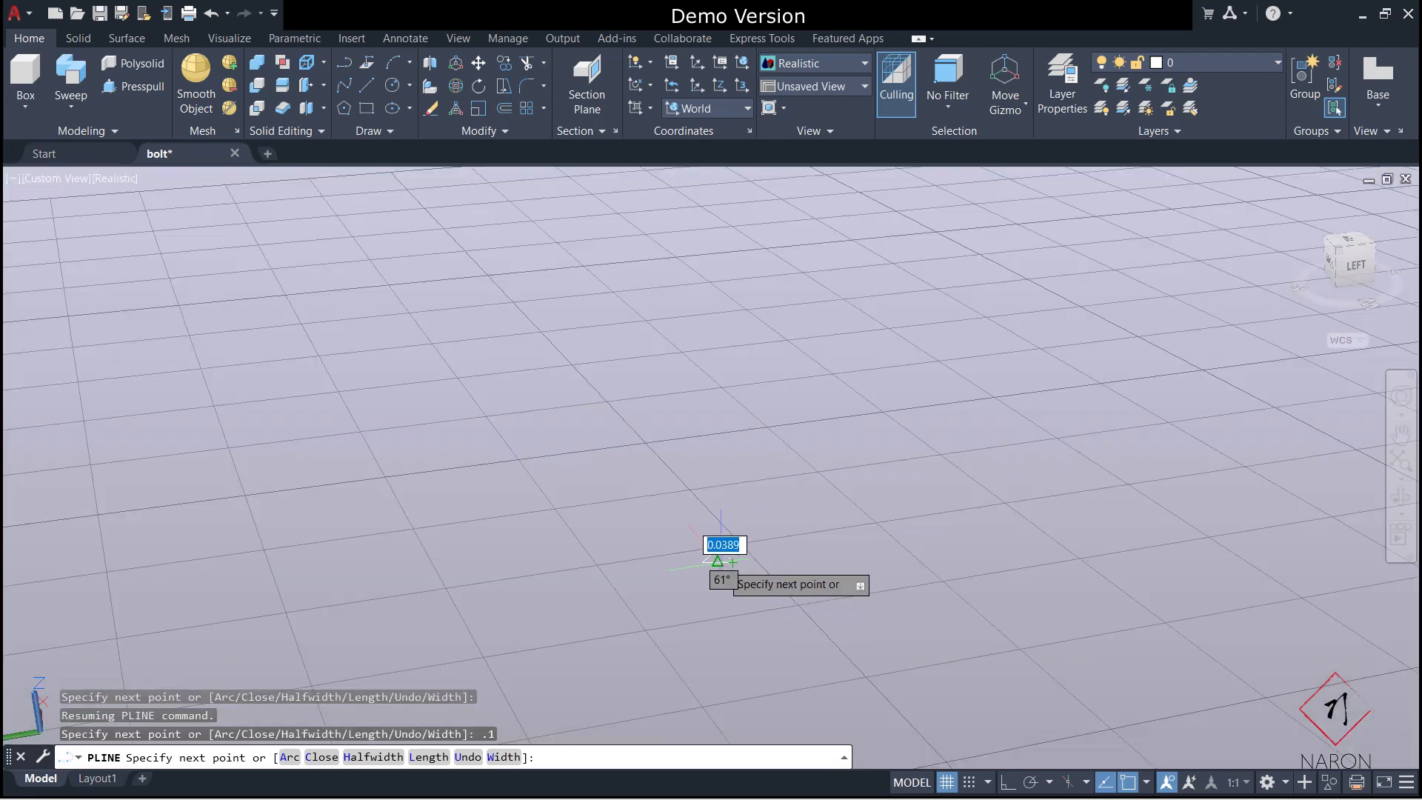
left_click(709, 552)
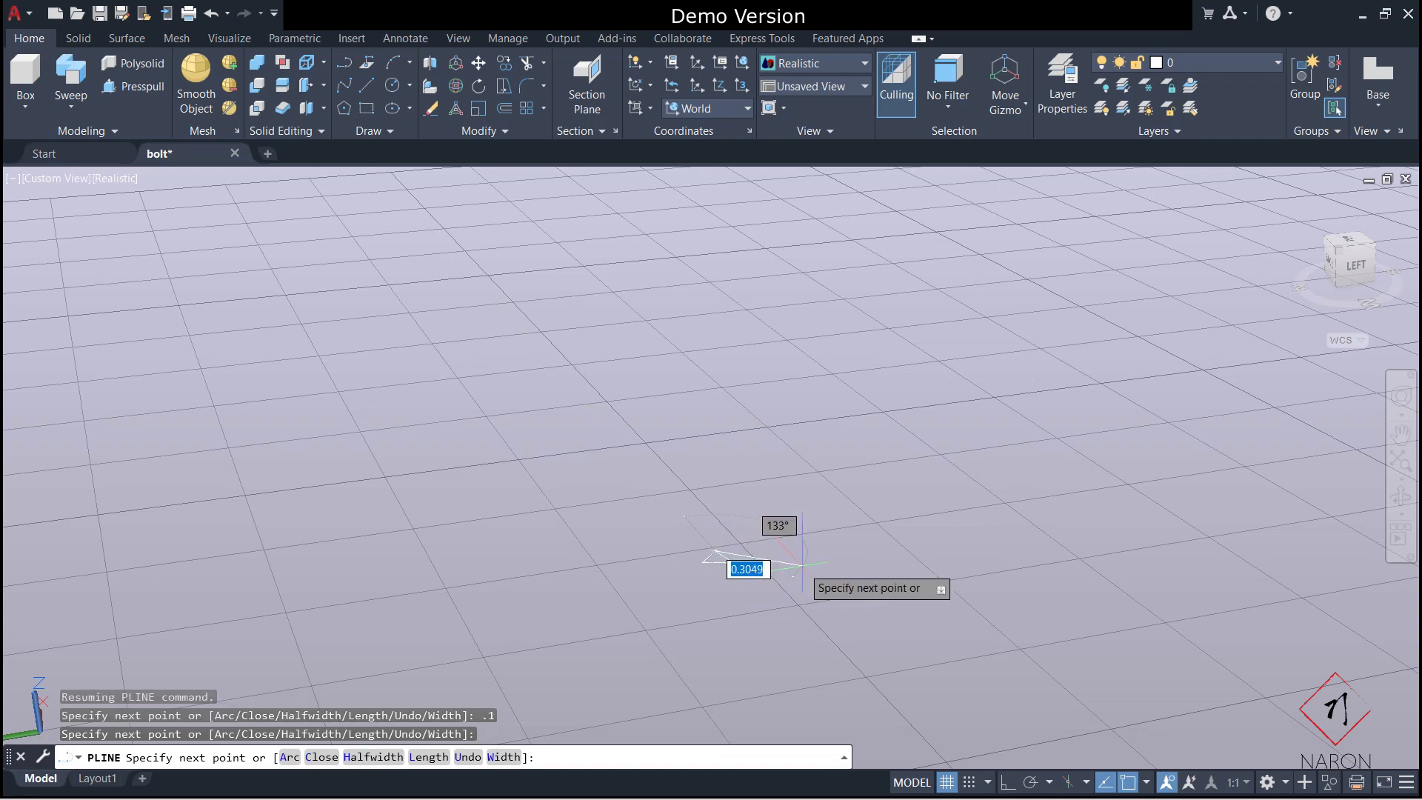
key("Escape")
Draw a helix centred on the top face of the bolt shank, running down it with base radius 1, top radius 1 and height 4.
scroll(809, 593, "down", 5)
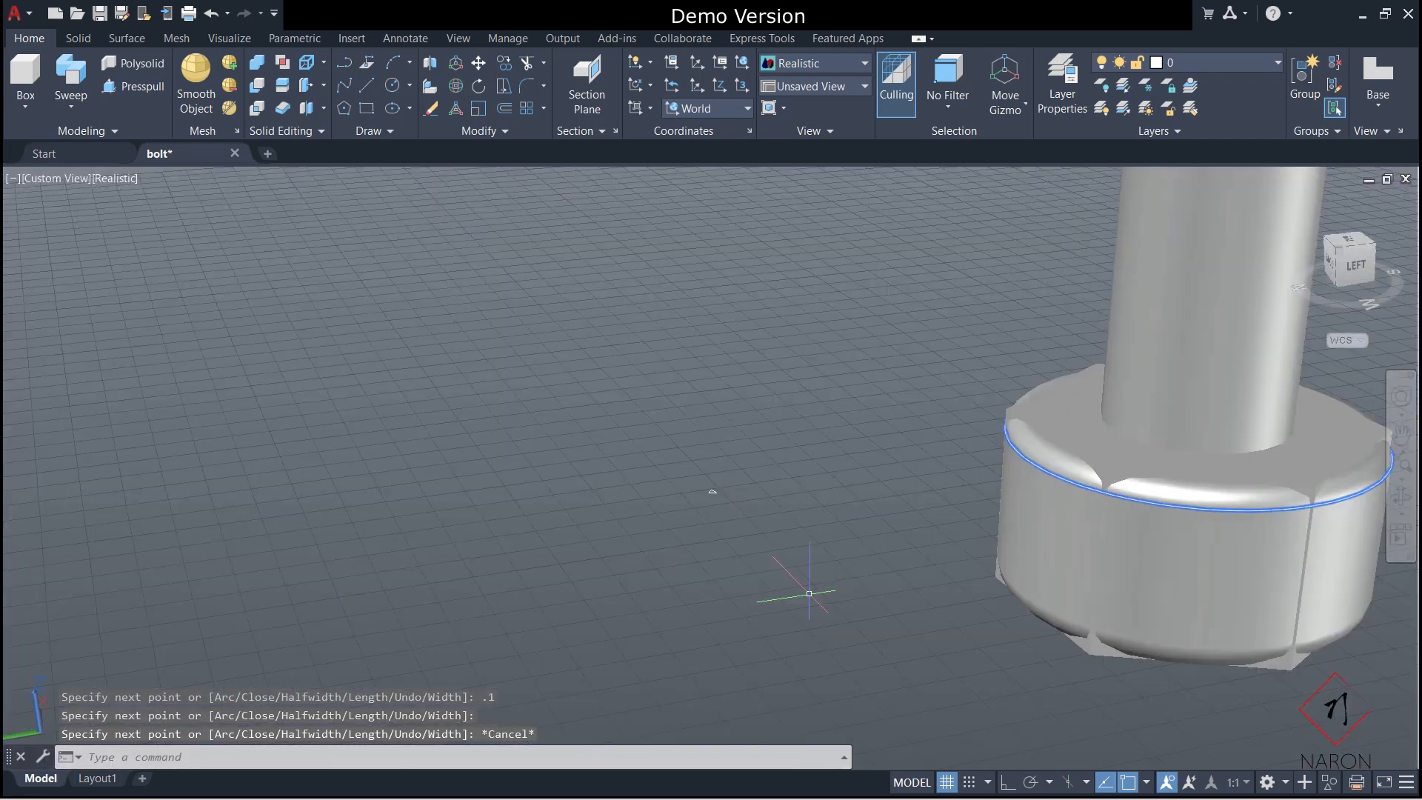
scroll(808, 593, "down", 4)
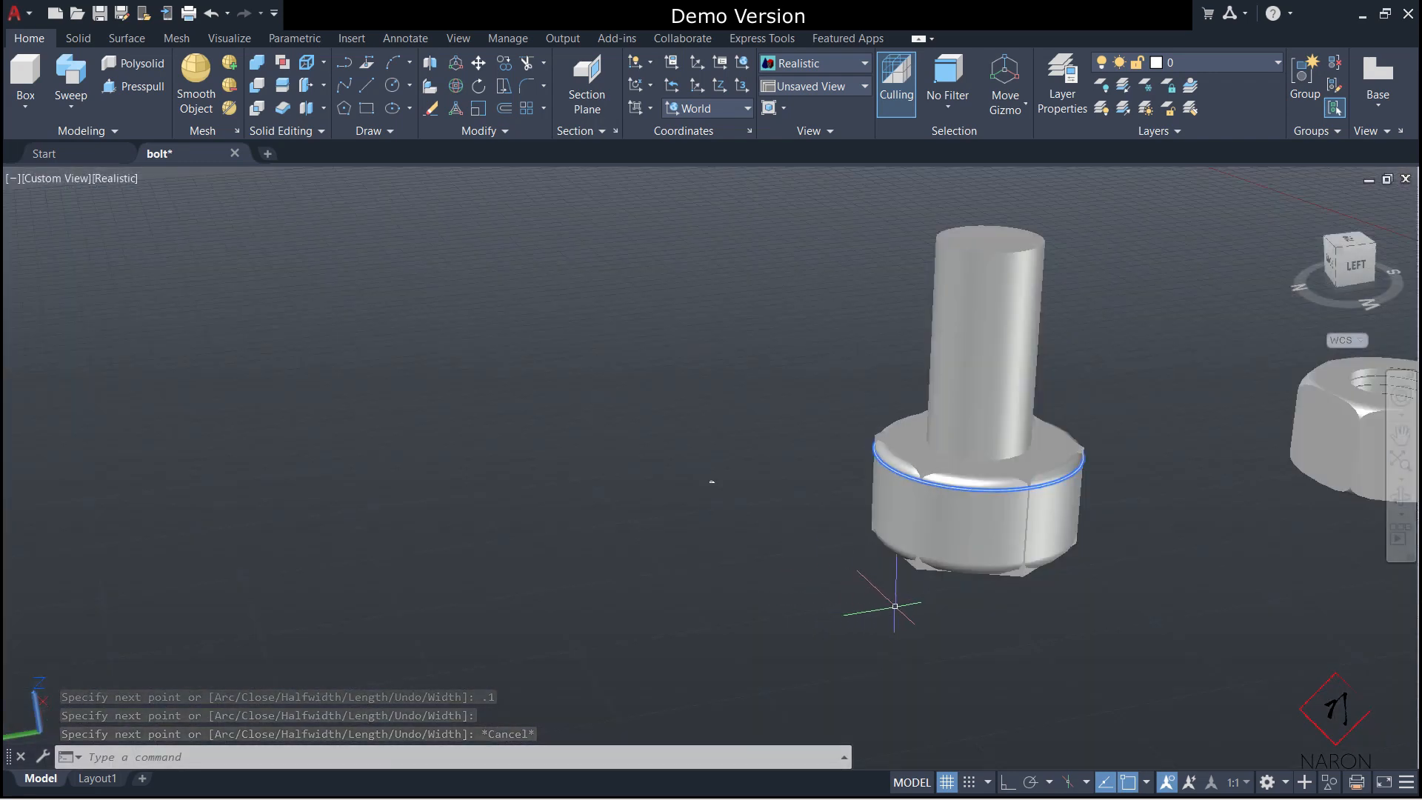
right_click(924, 611)
key("Escape")
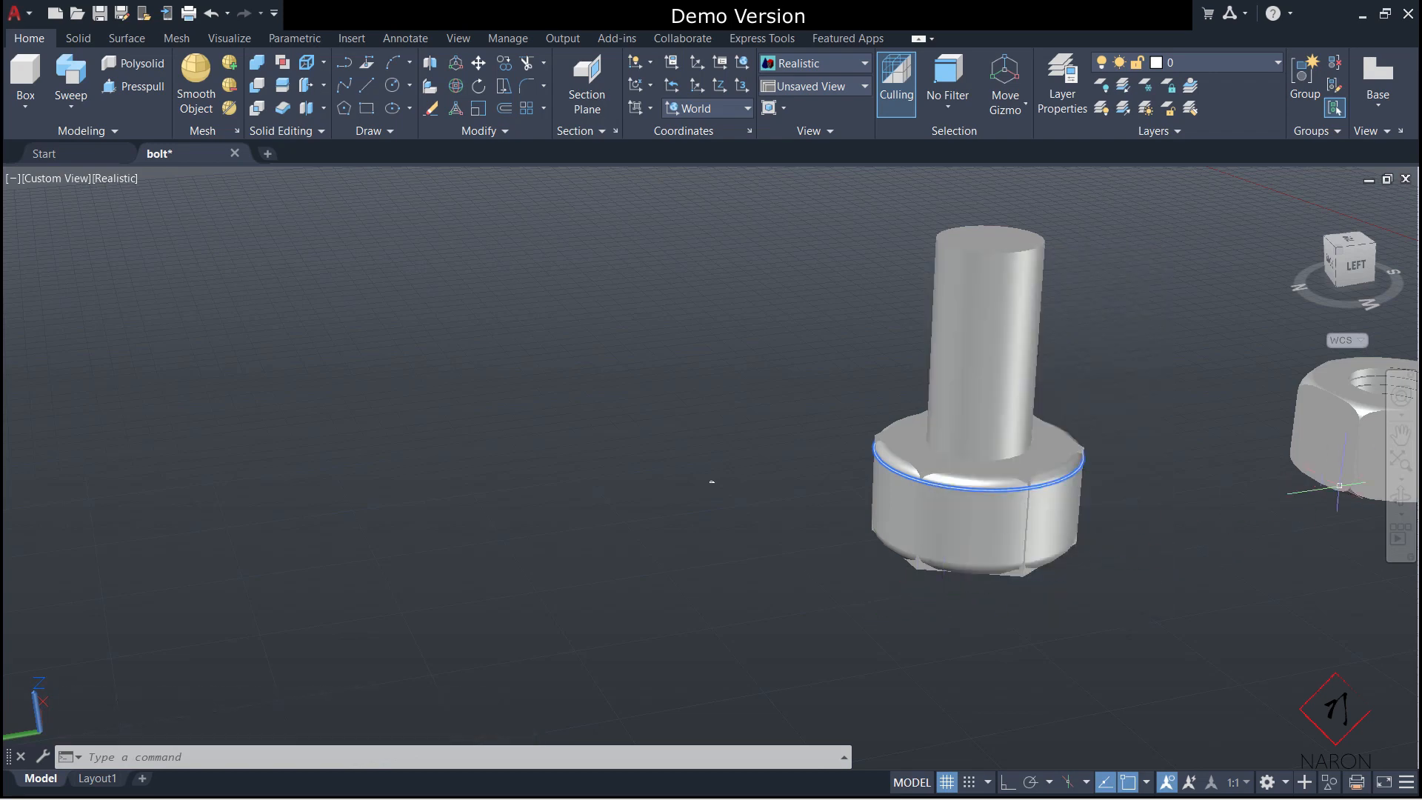
left_click(1400, 437)
left_click_drag(1199, 516, 1000, 600)
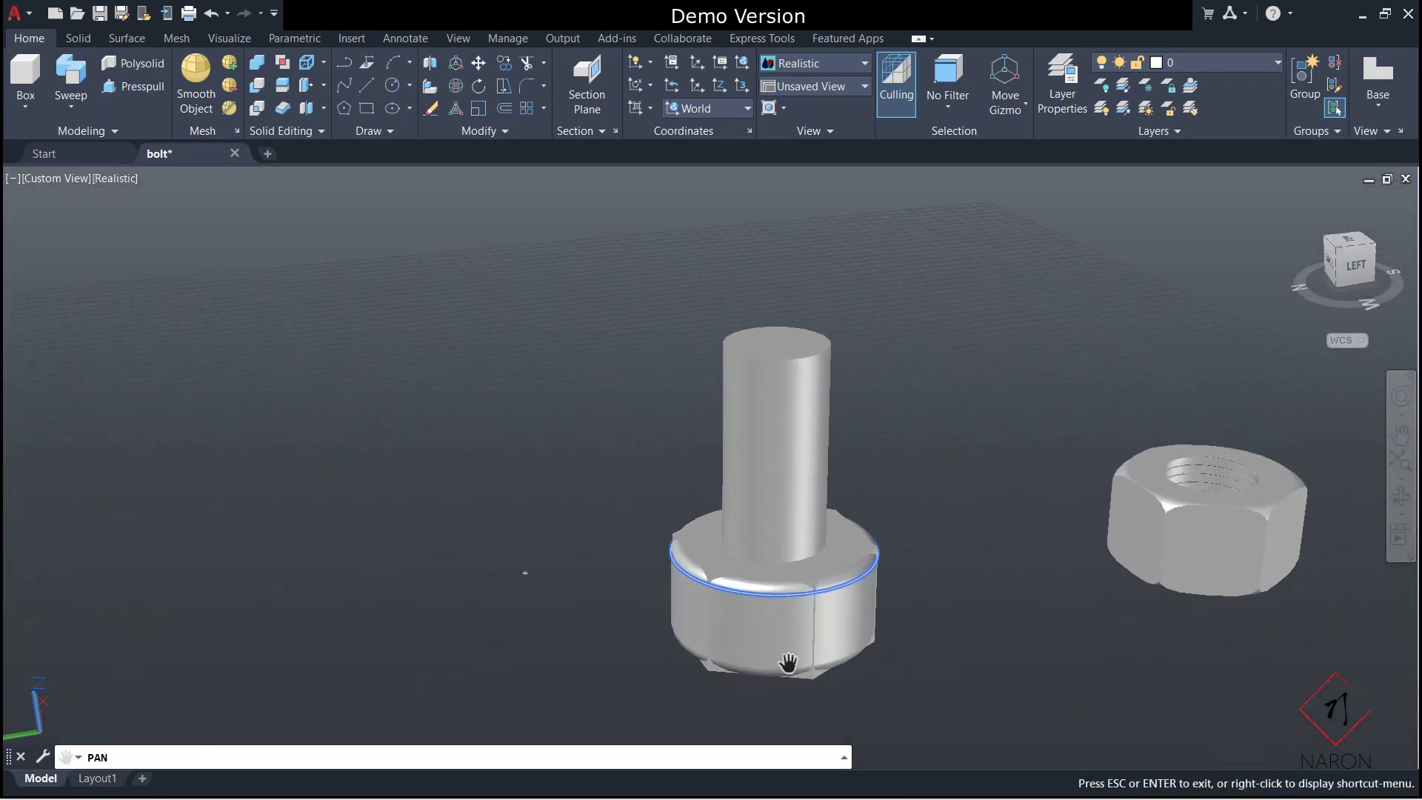
scroll(787, 662, "up", 2)
key("Escape")
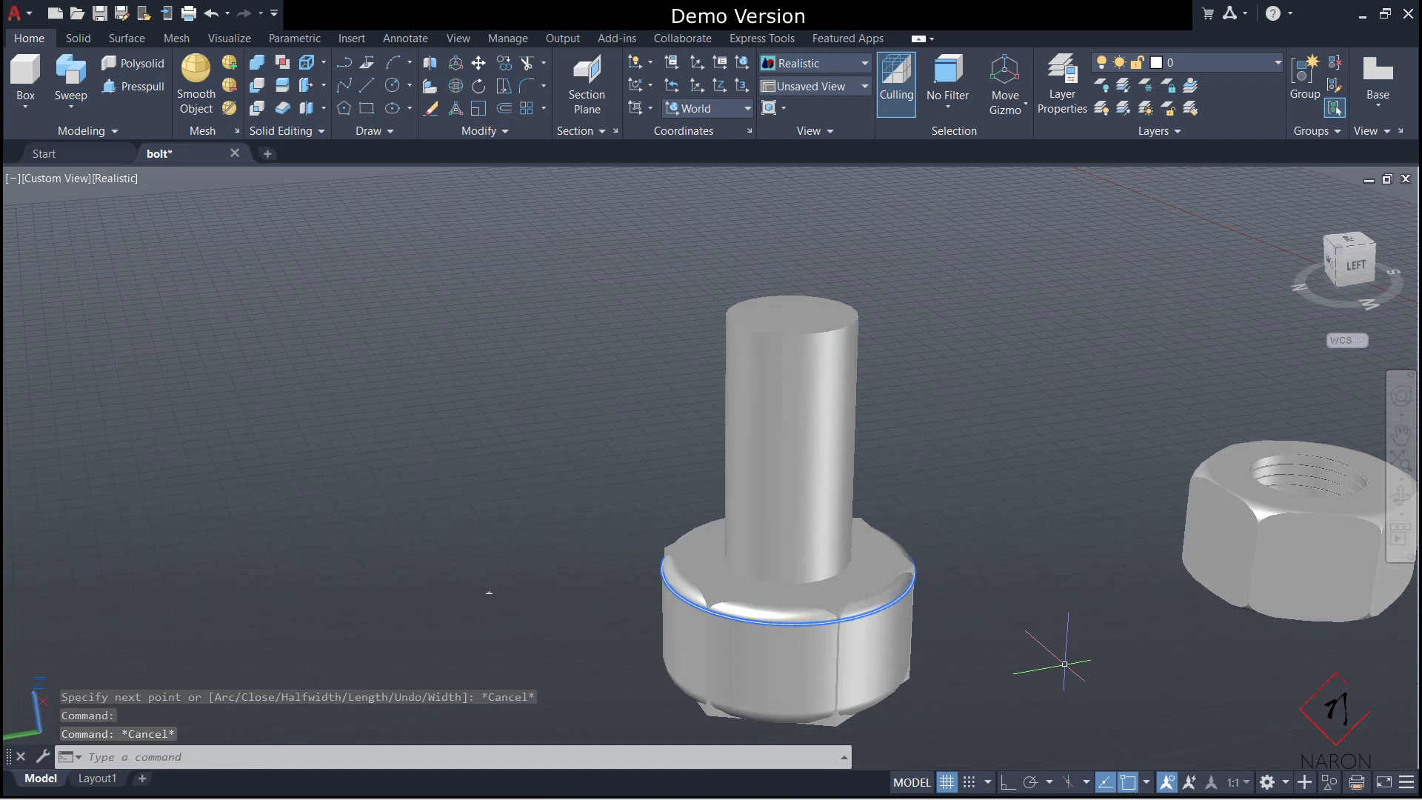
type("HEL")
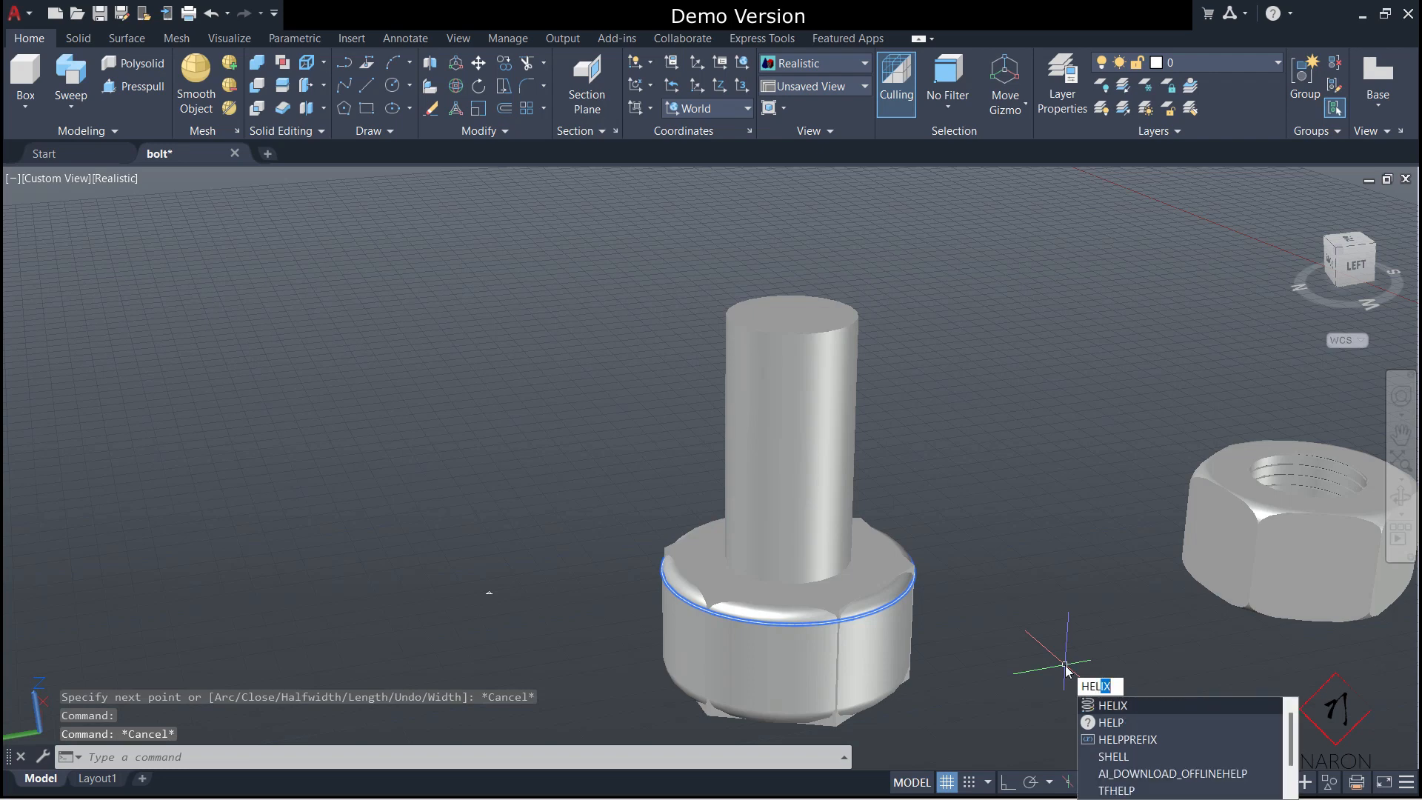
key("Return")
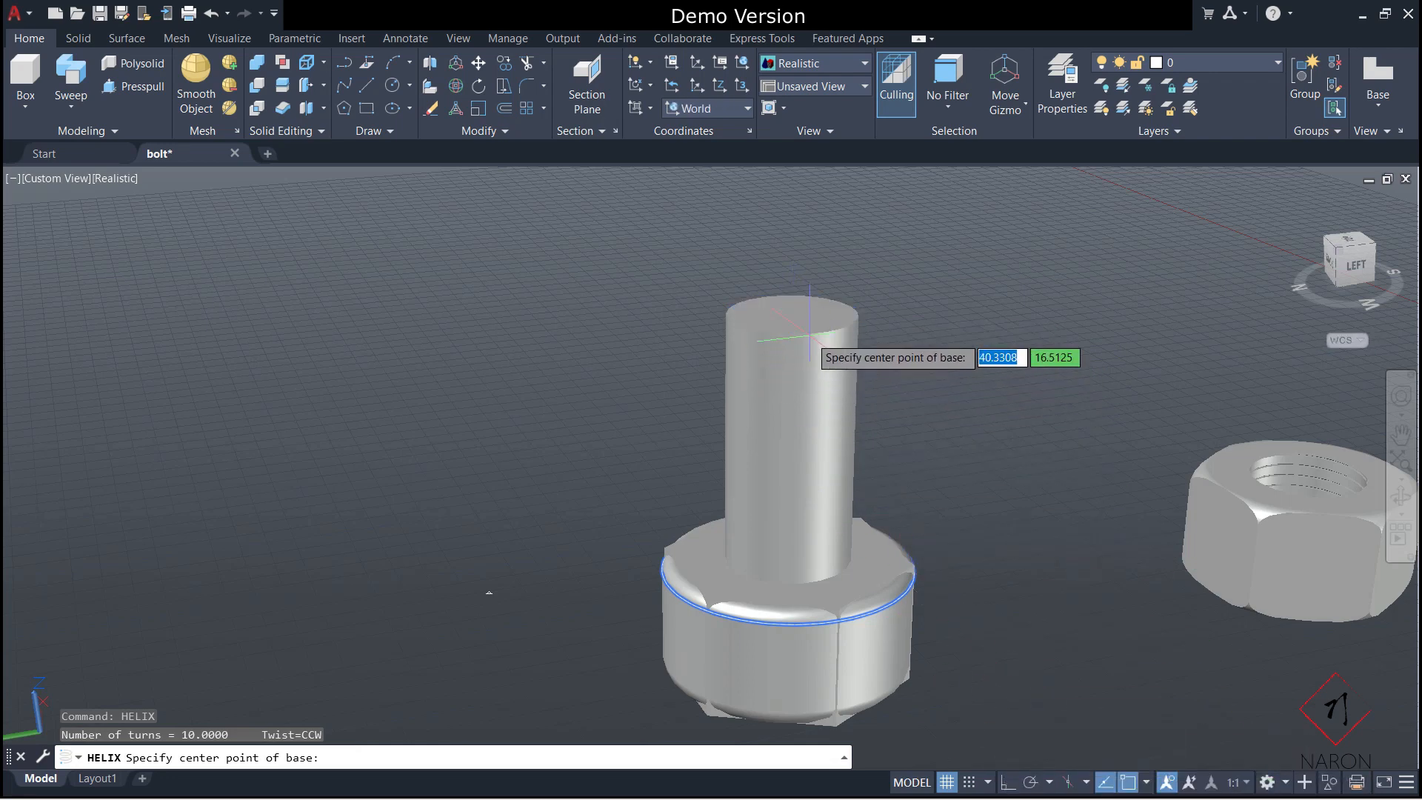
left_click(792, 314)
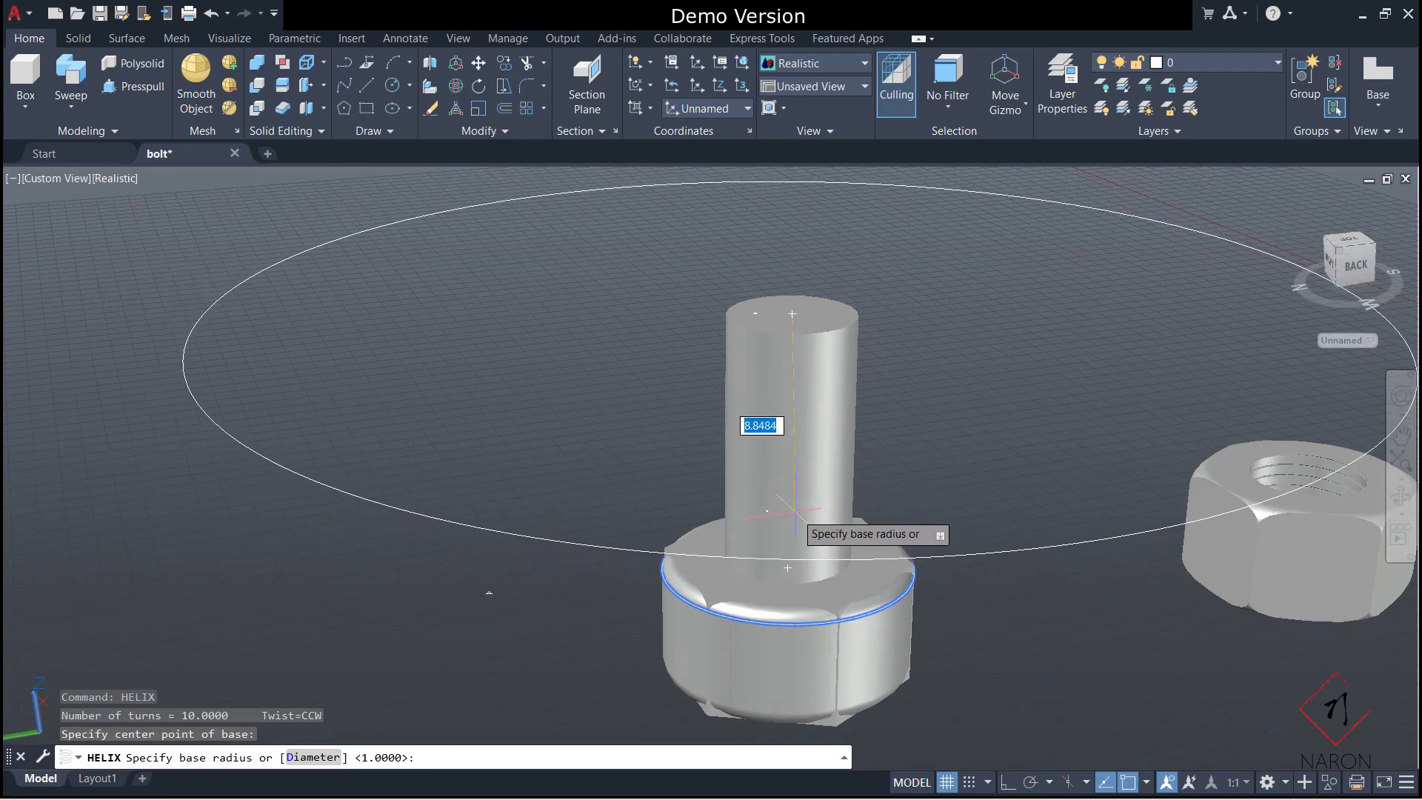
type("1")
key("Return")
type("1")
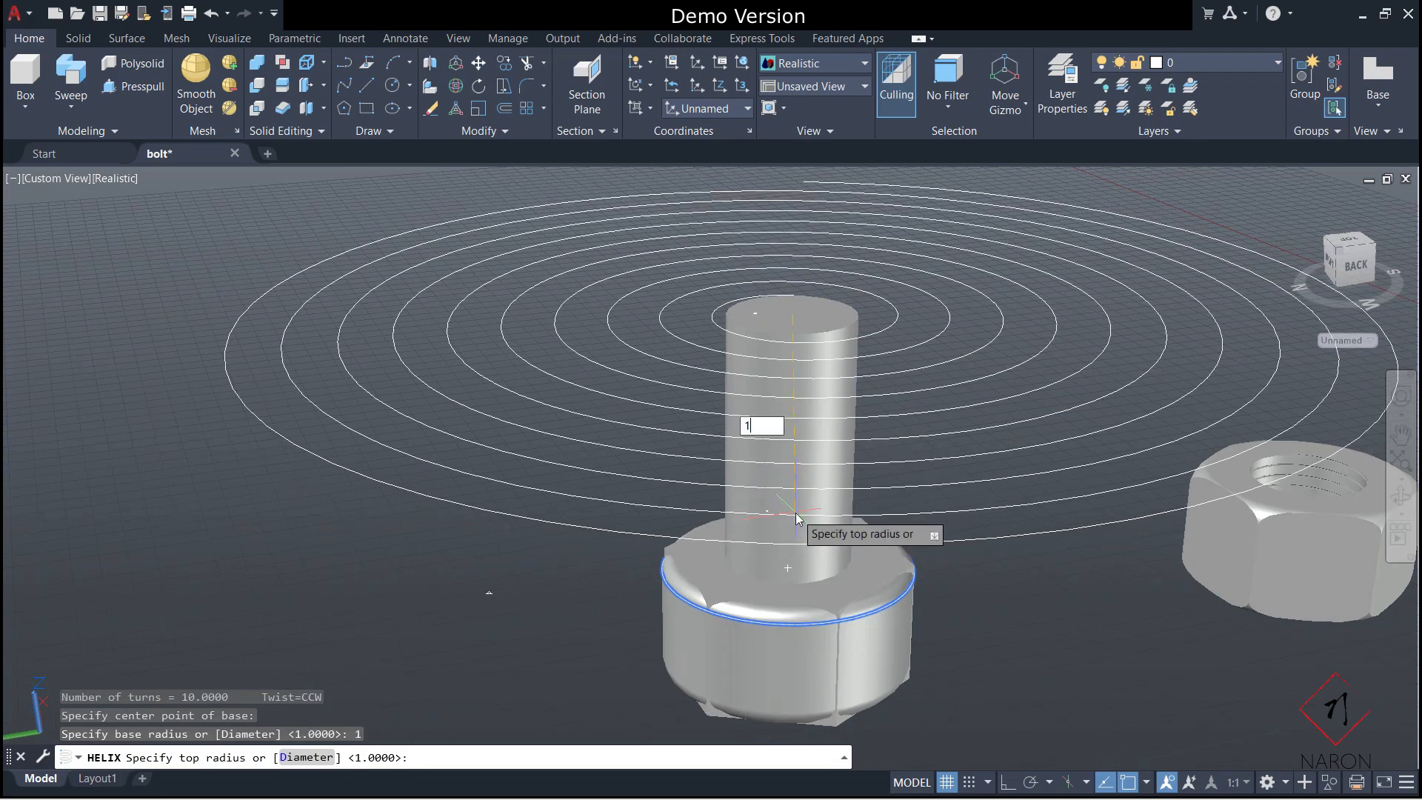
key("Return")
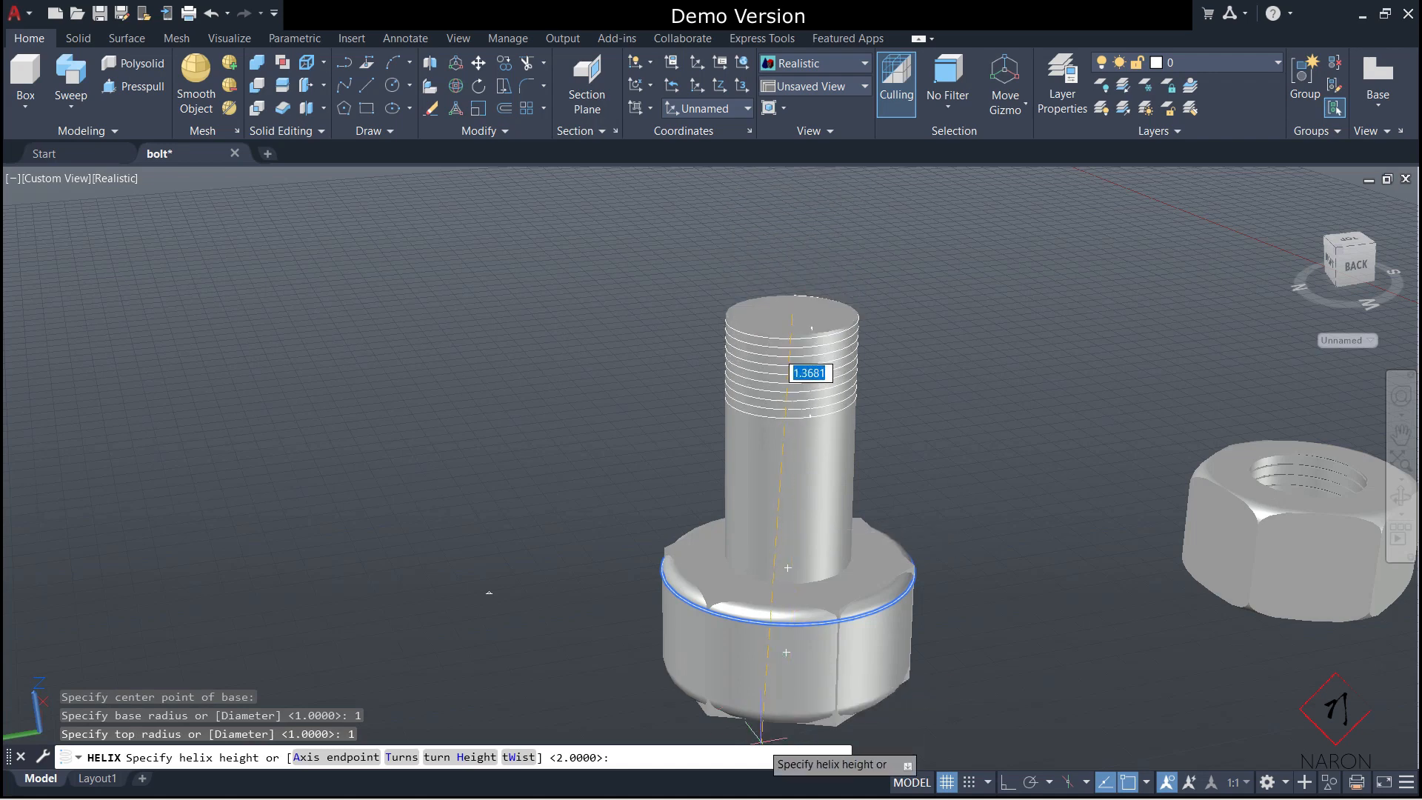
scroll(837, 614, "down", 3)
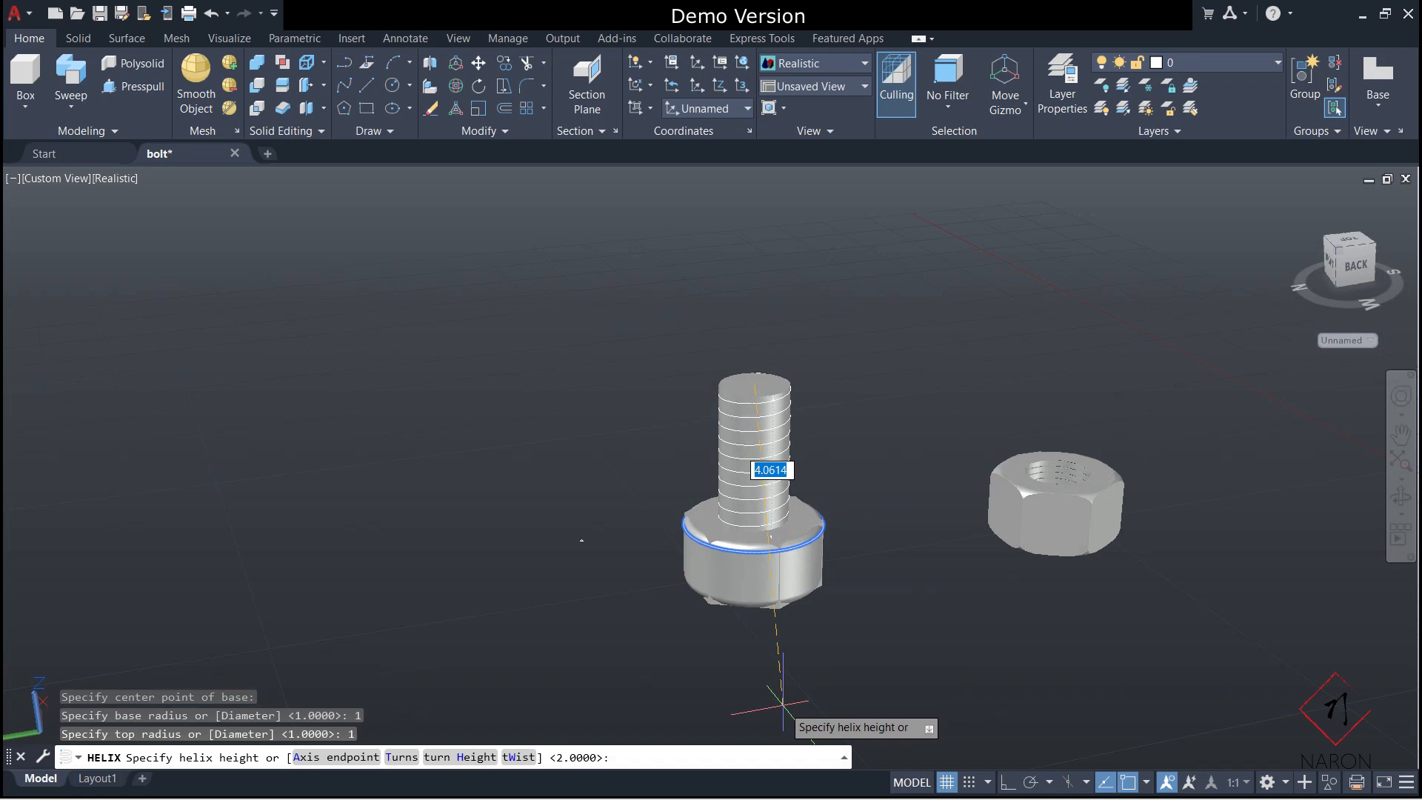
type("4")
key("Return")
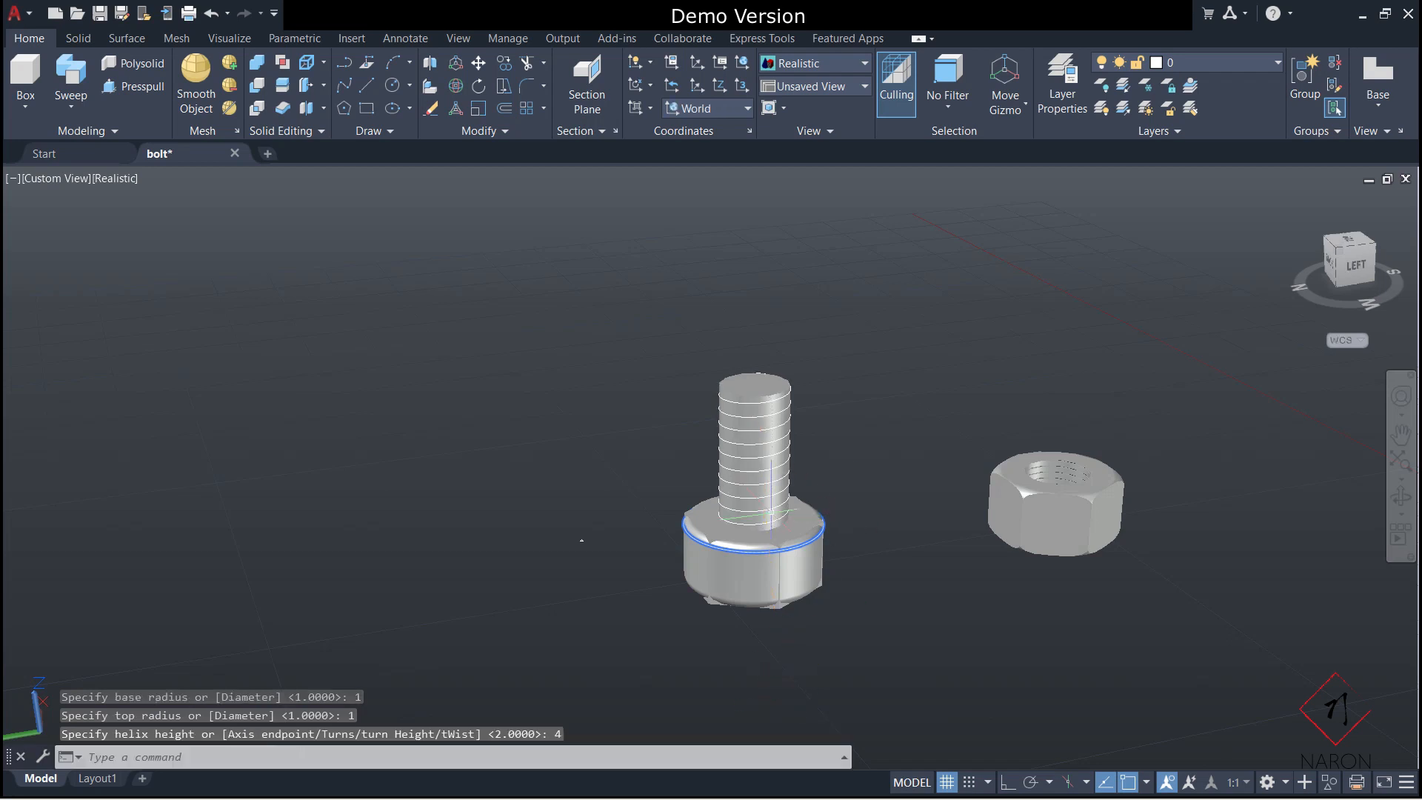
Hide the bolt's cylindrical shank so that only the helix remains above the head.
scroll(563, 548, "up", 3)
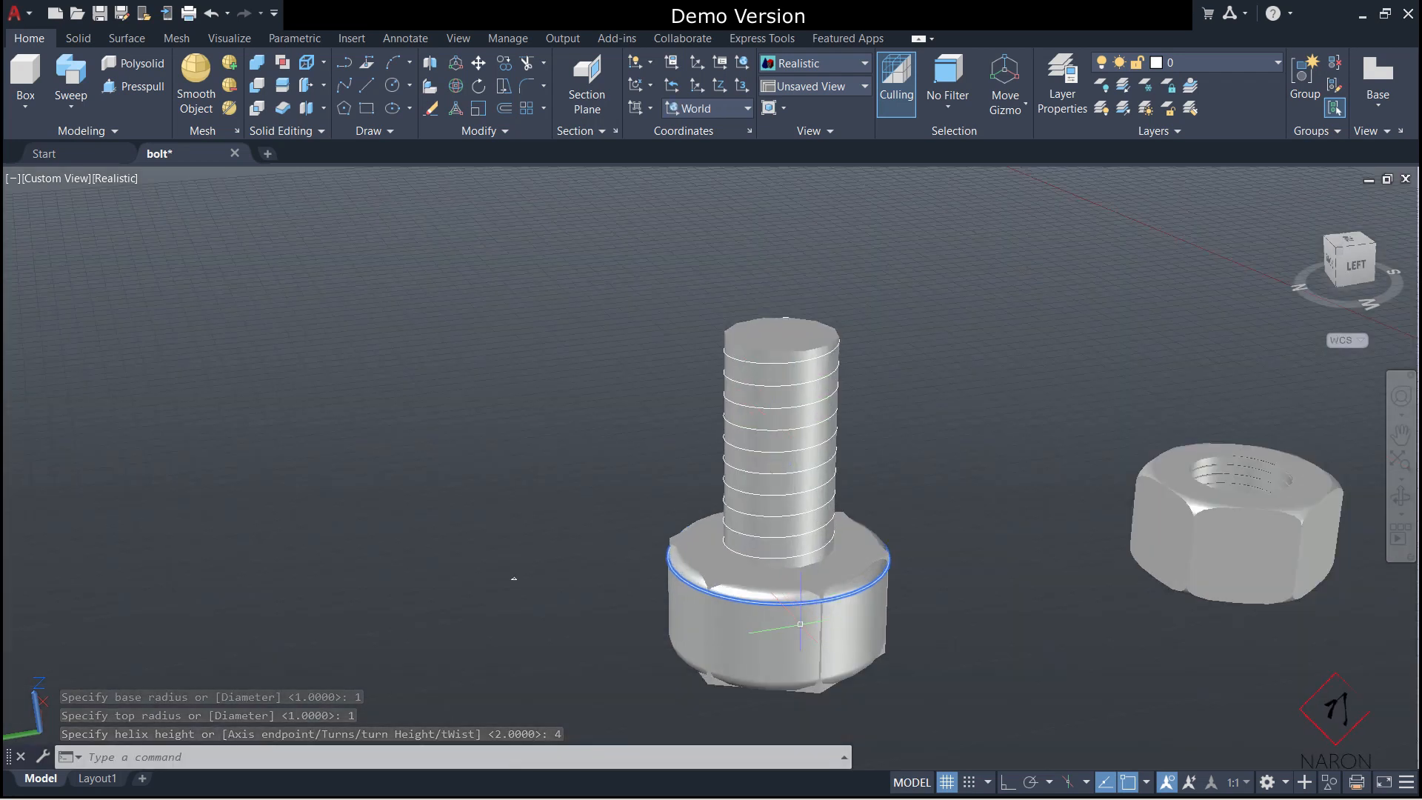
left_click(786, 438)
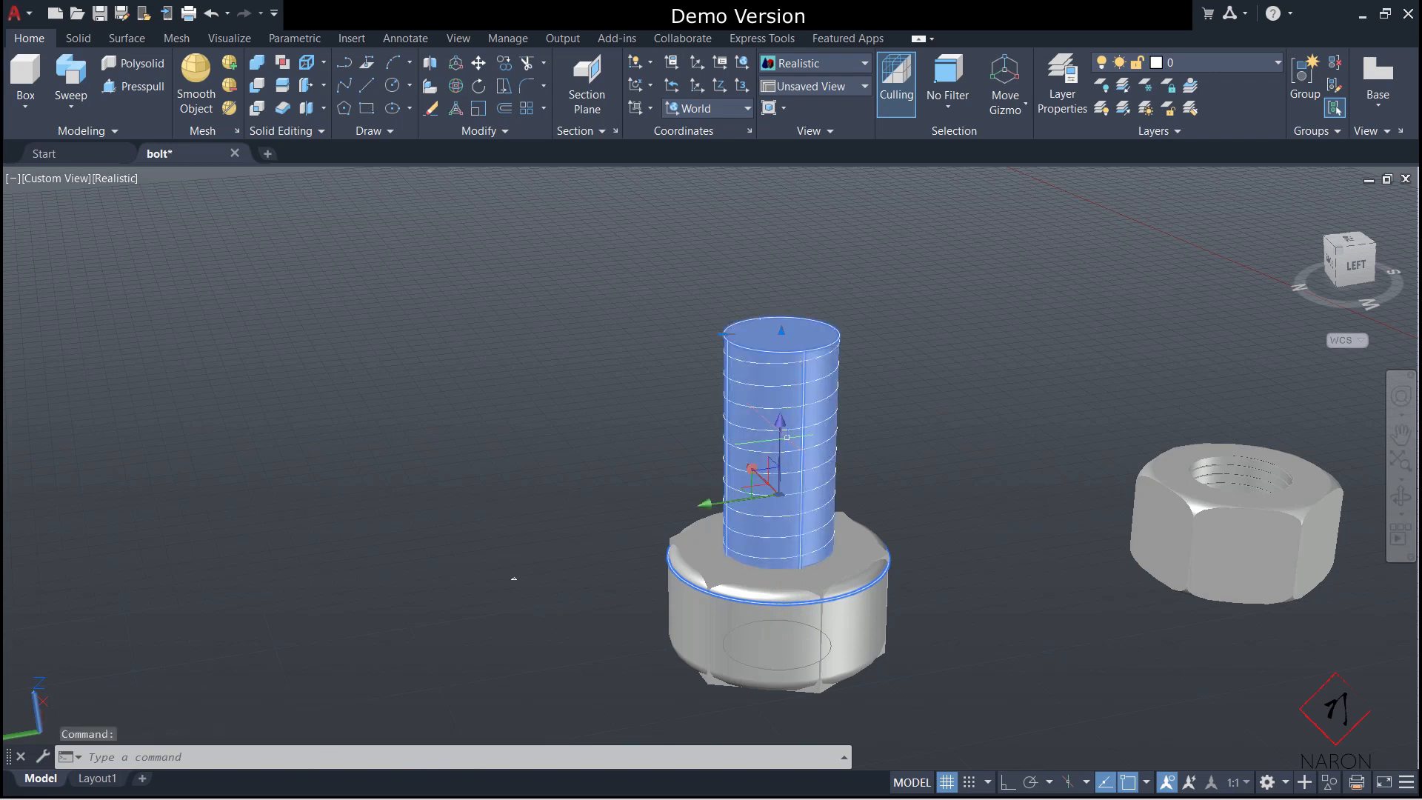
left_click(1328, 787)
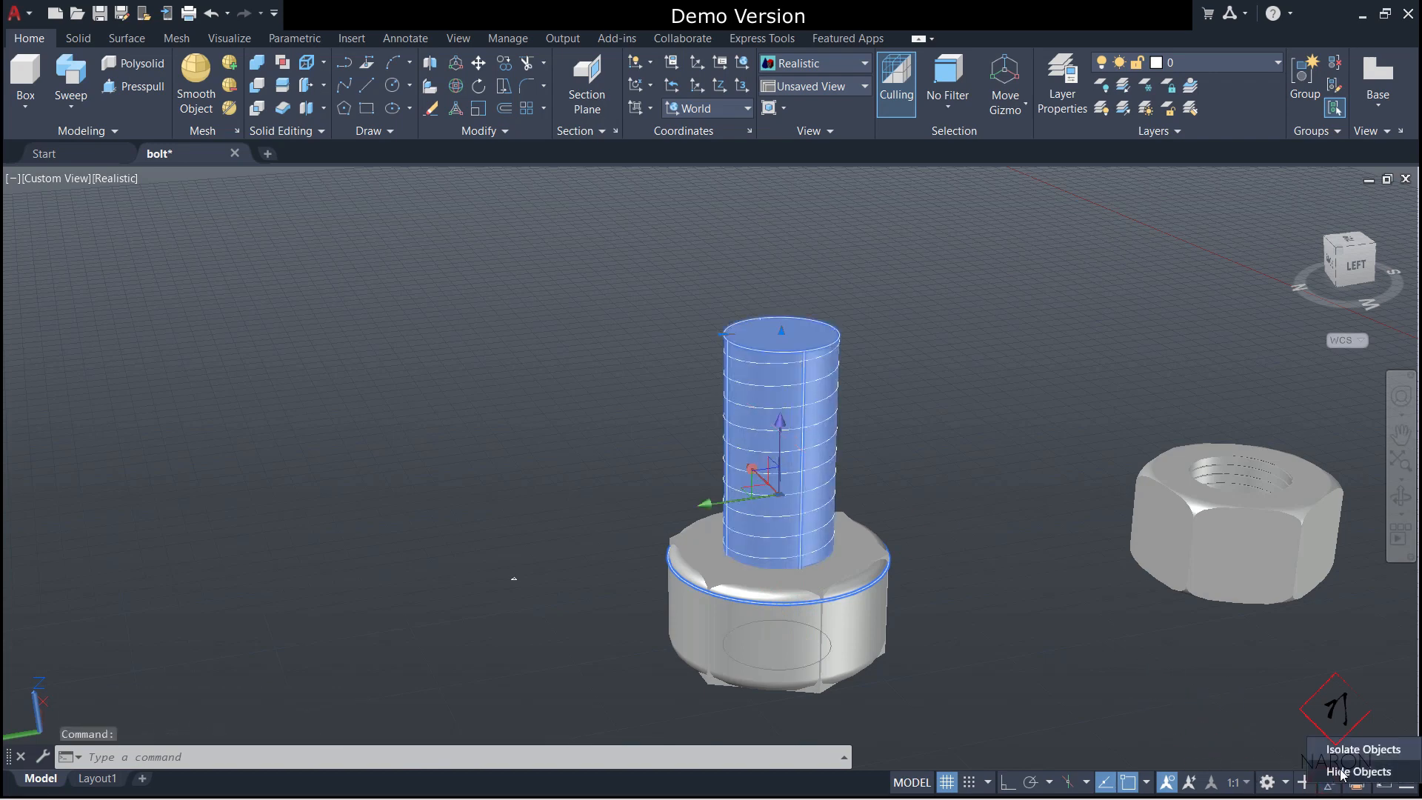
left_click(1342, 773)
Move the small triangular polyline from beside the bolt onto the upper end of the helix.
left_click(485, 553)
left_click(573, 616)
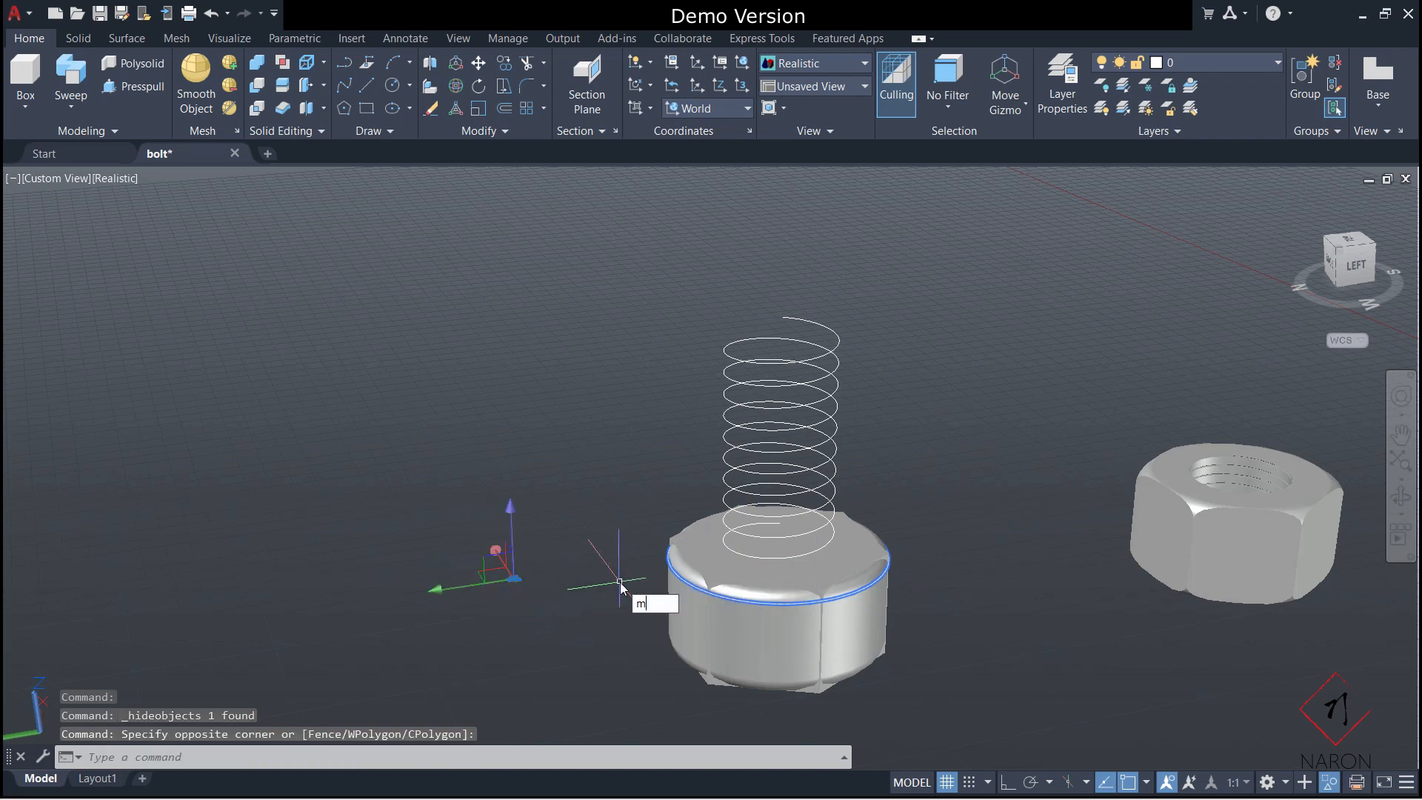
type("m")
key("Return")
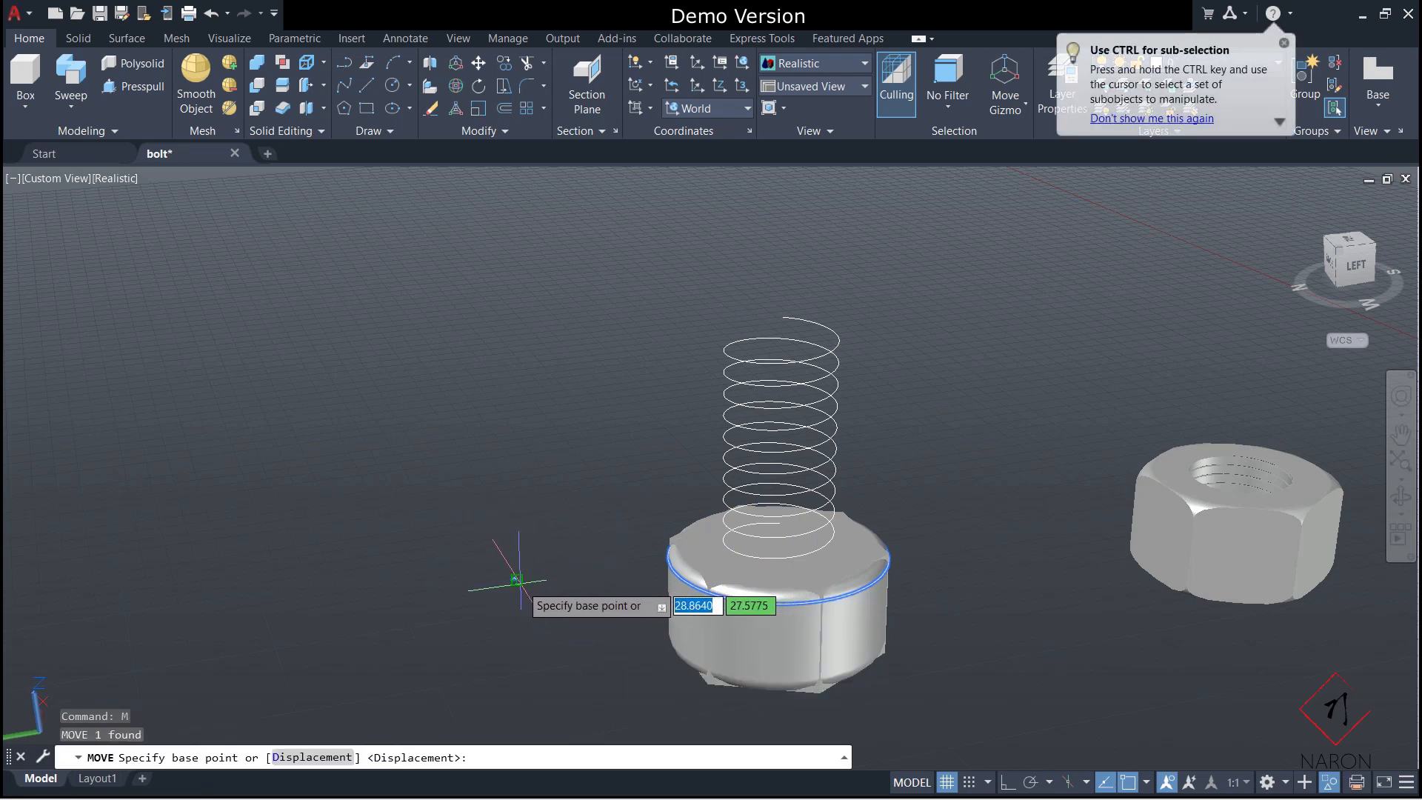
left_click(516, 580)
left_click(781, 316)
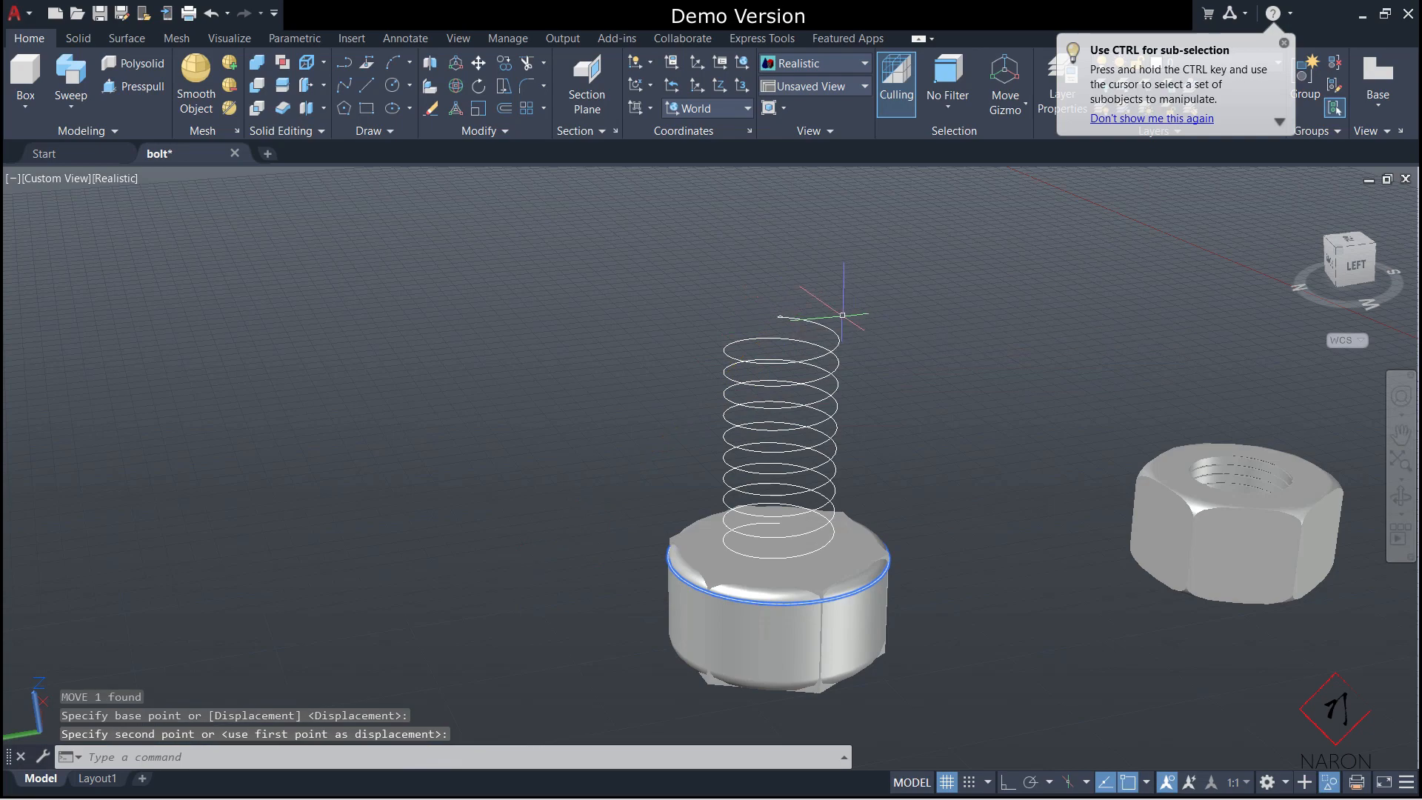
scroll(846, 314, "up", 2)
scroll(852, 318, "down", 4)
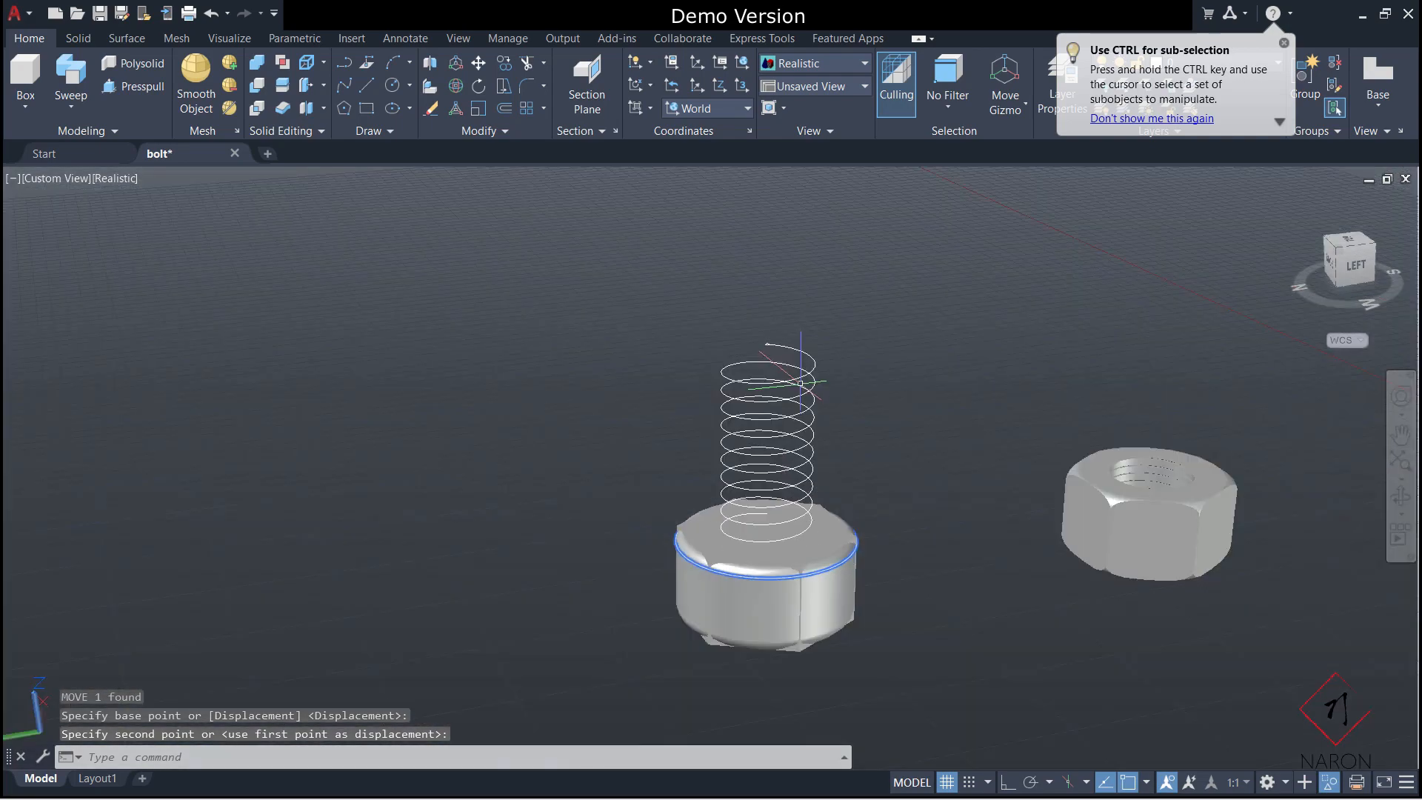
Sweep the small triangular profile along the helix to form the solid thread coil above the bolt head.
key("Escape")
key("Escape")
key("Escape")
right_click(878, 330)
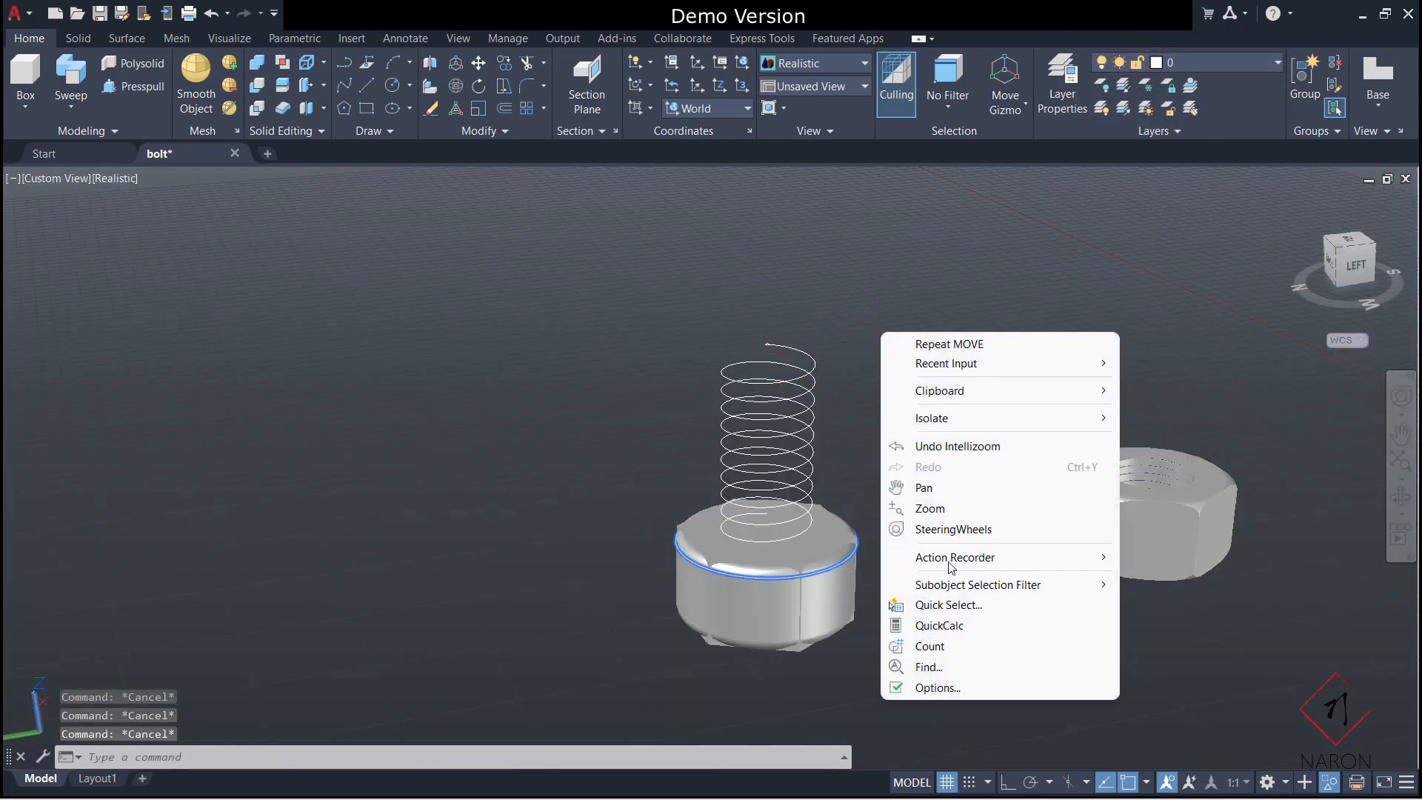
left_click(939, 486)
left_click_drag(763, 454, 825, 542)
key("Escape")
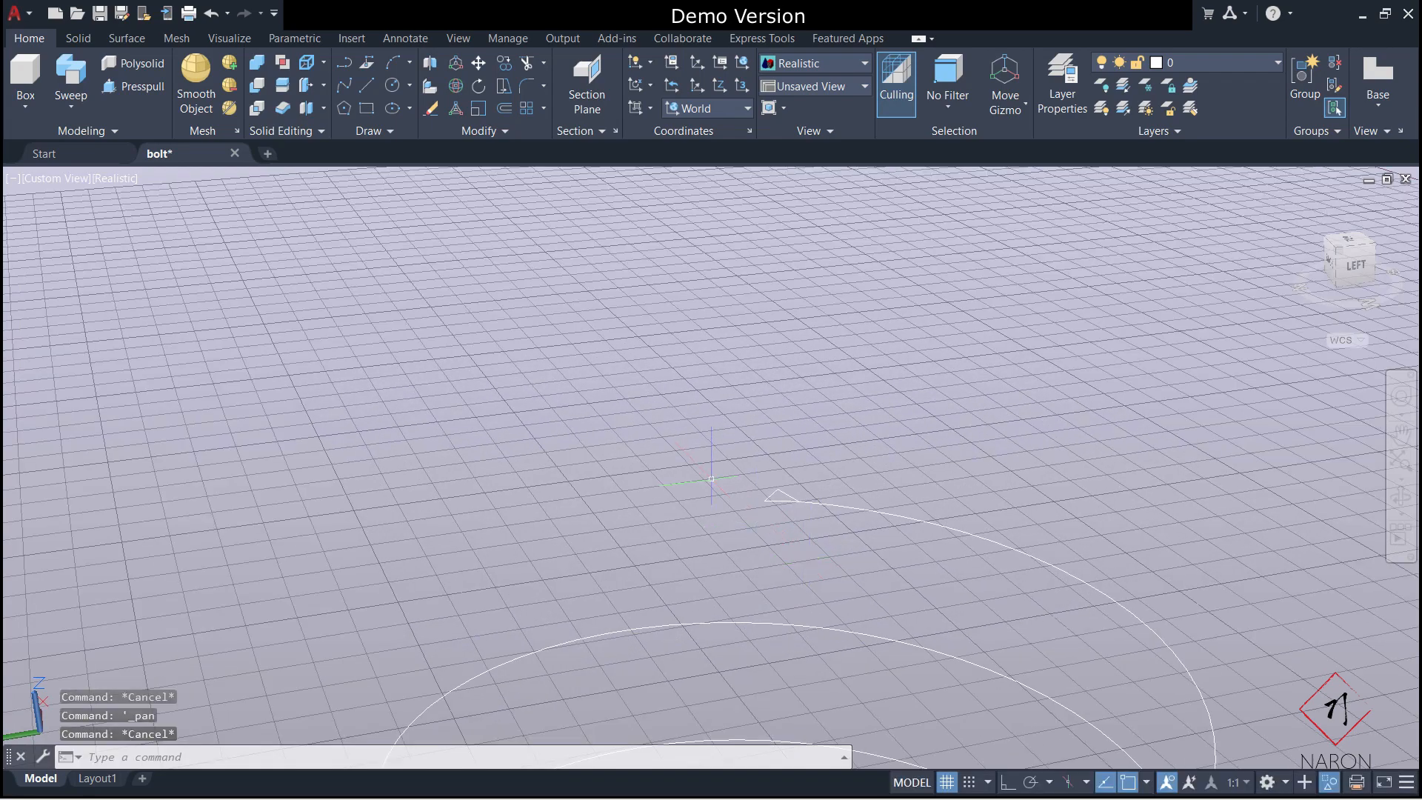
key("ctrl+z")
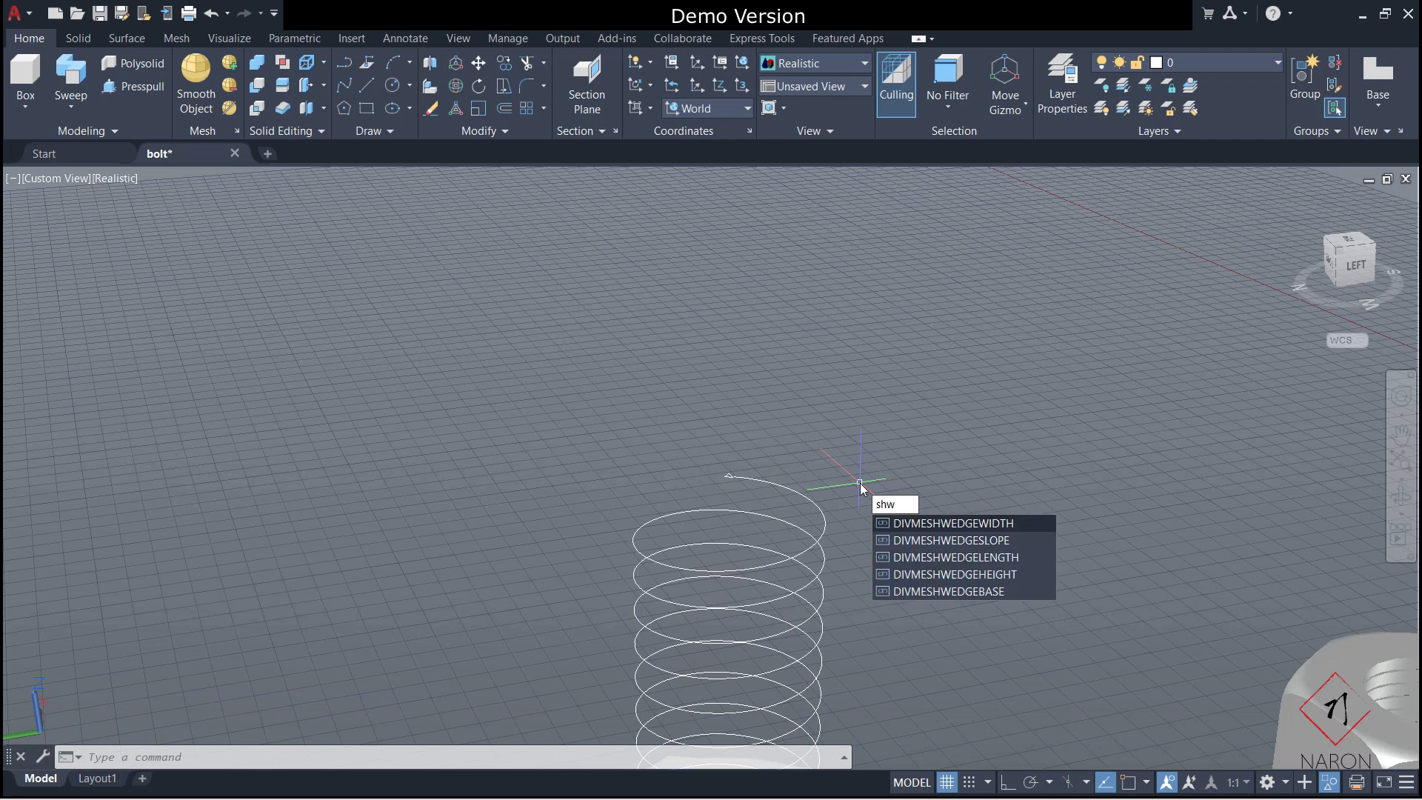
key("BackSpace")
key("BackSpace")
type("sw")
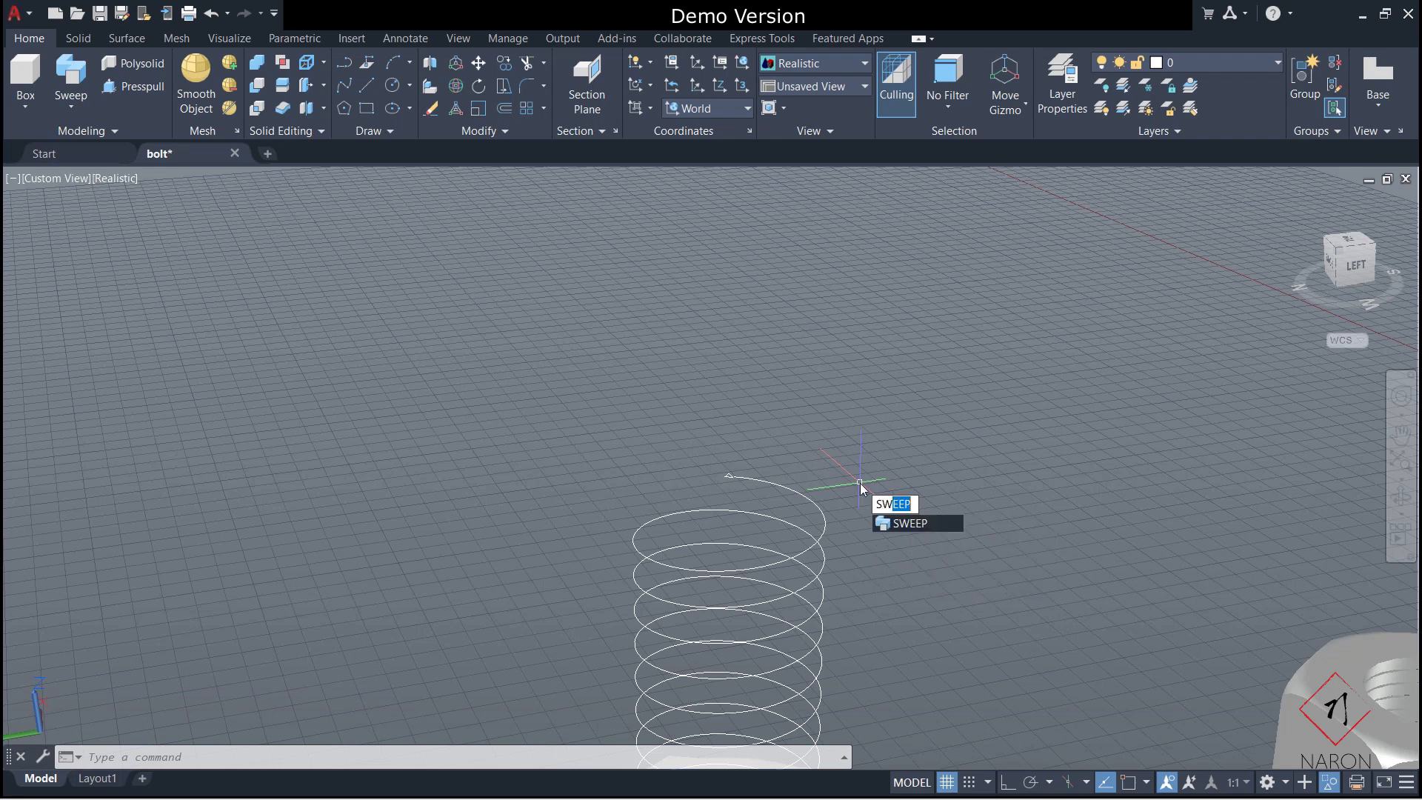
key("Return")
left_click(728, 474)
key("Return")
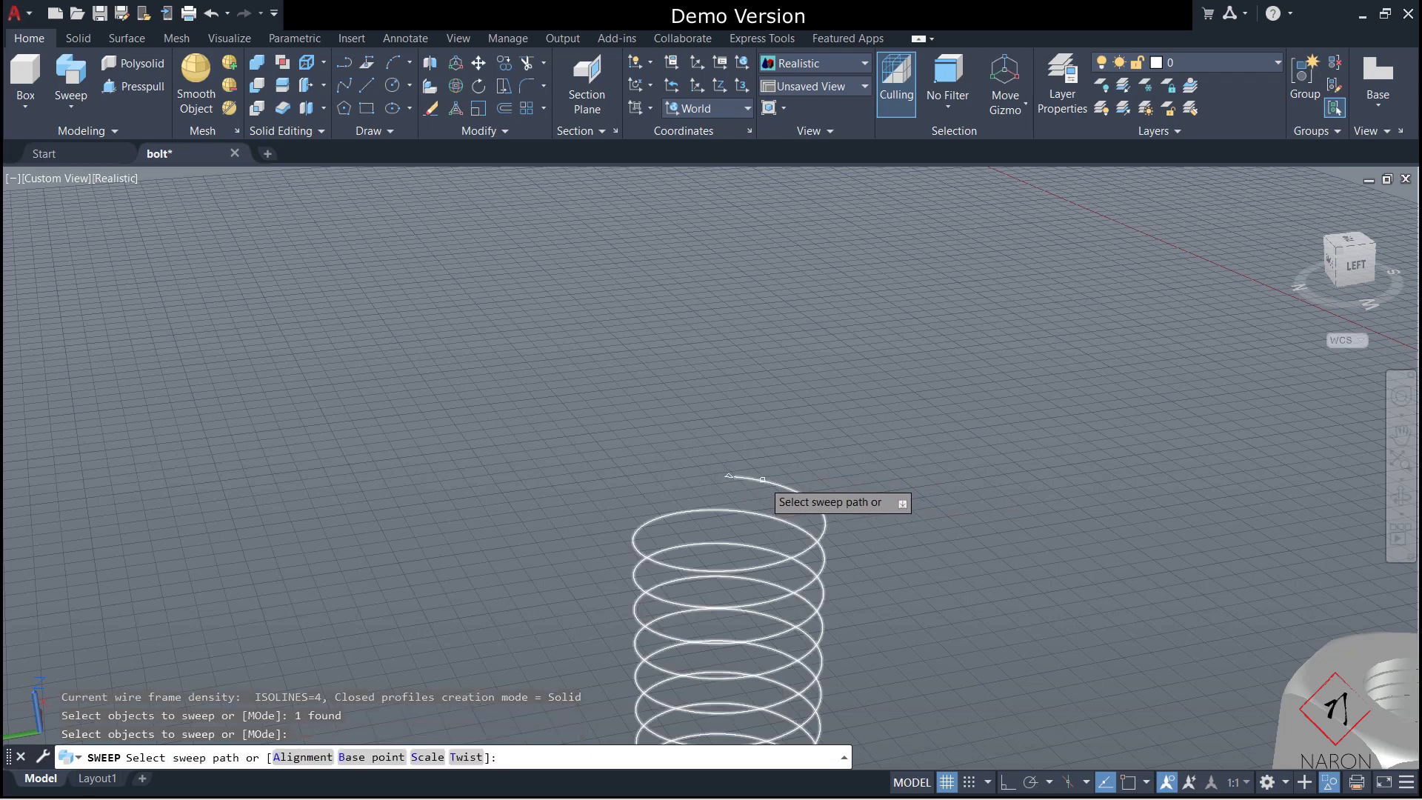
left_click(766, 482)
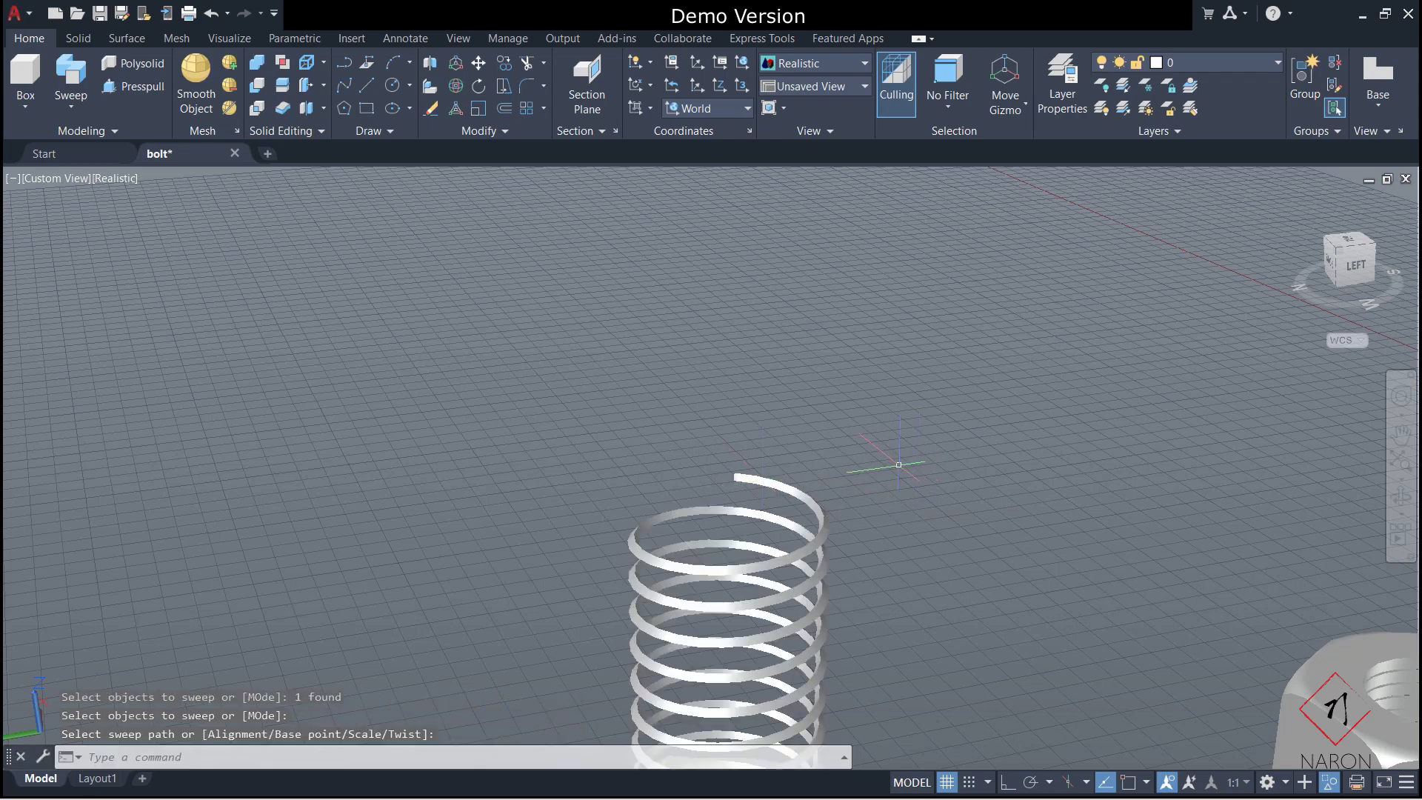
scroll(853, 492, "down", 5)
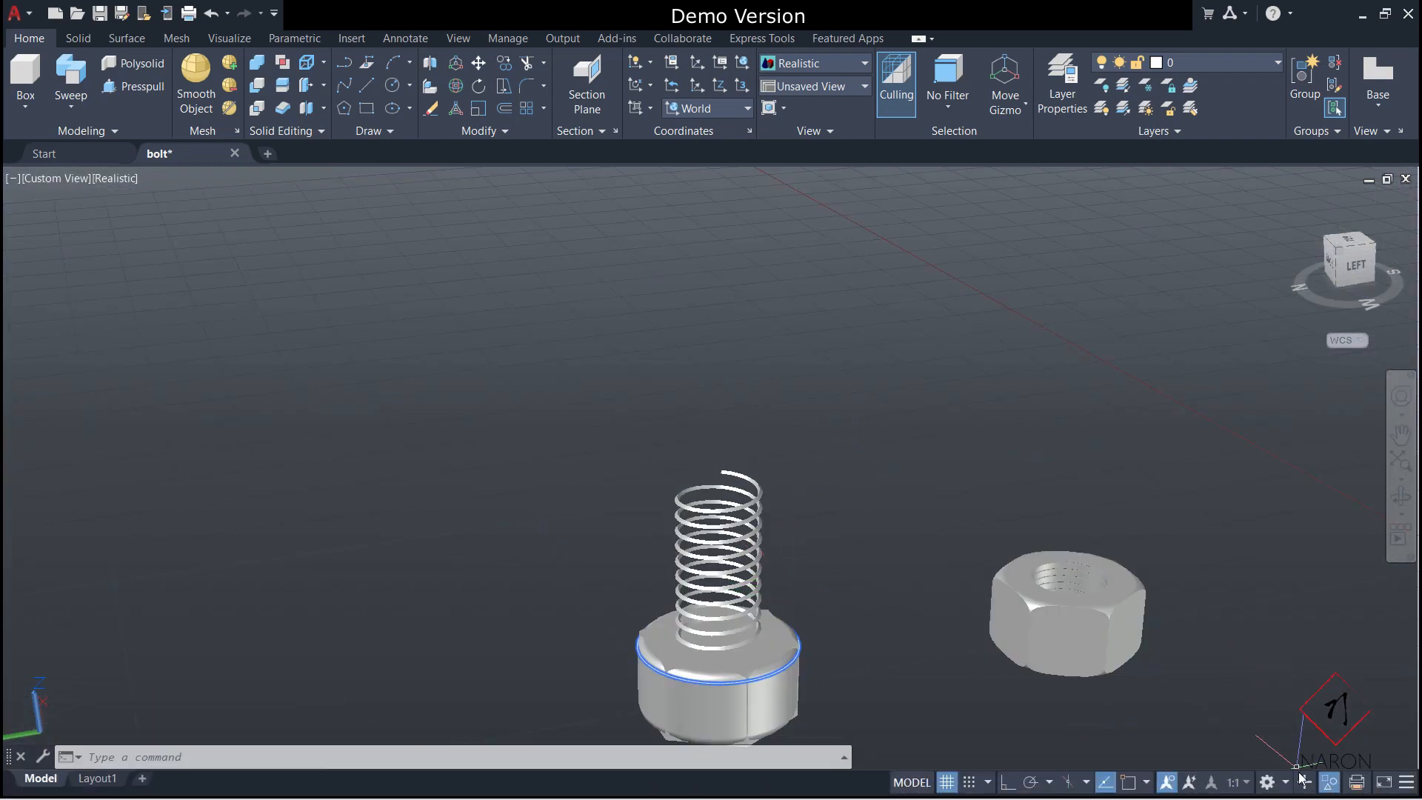
End the object isolation to bring the bolt's hidden cylindrical shank back inside the thread coil.
left_click(1329, 787)
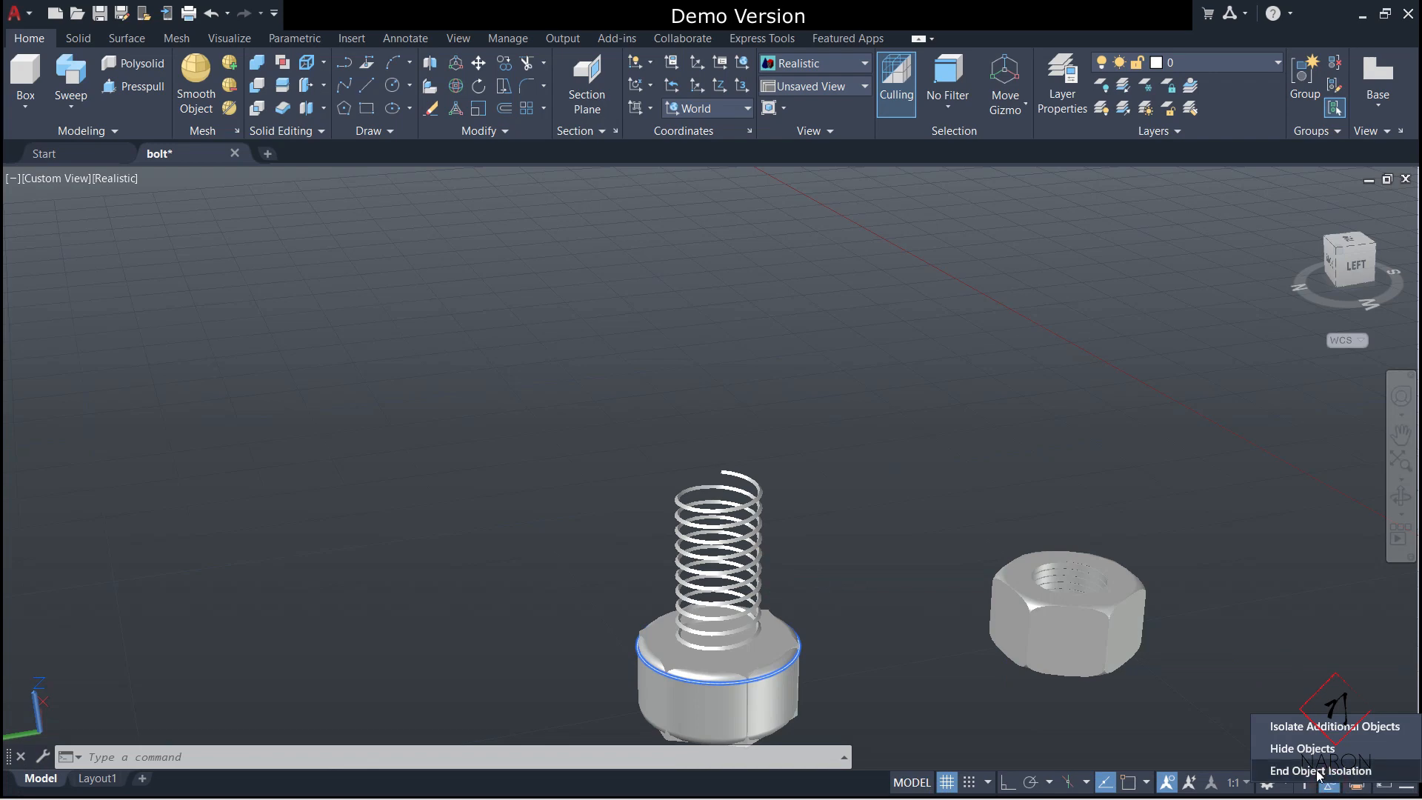
left_click(1318, 771)
scroll(742, 513, "up", 3)
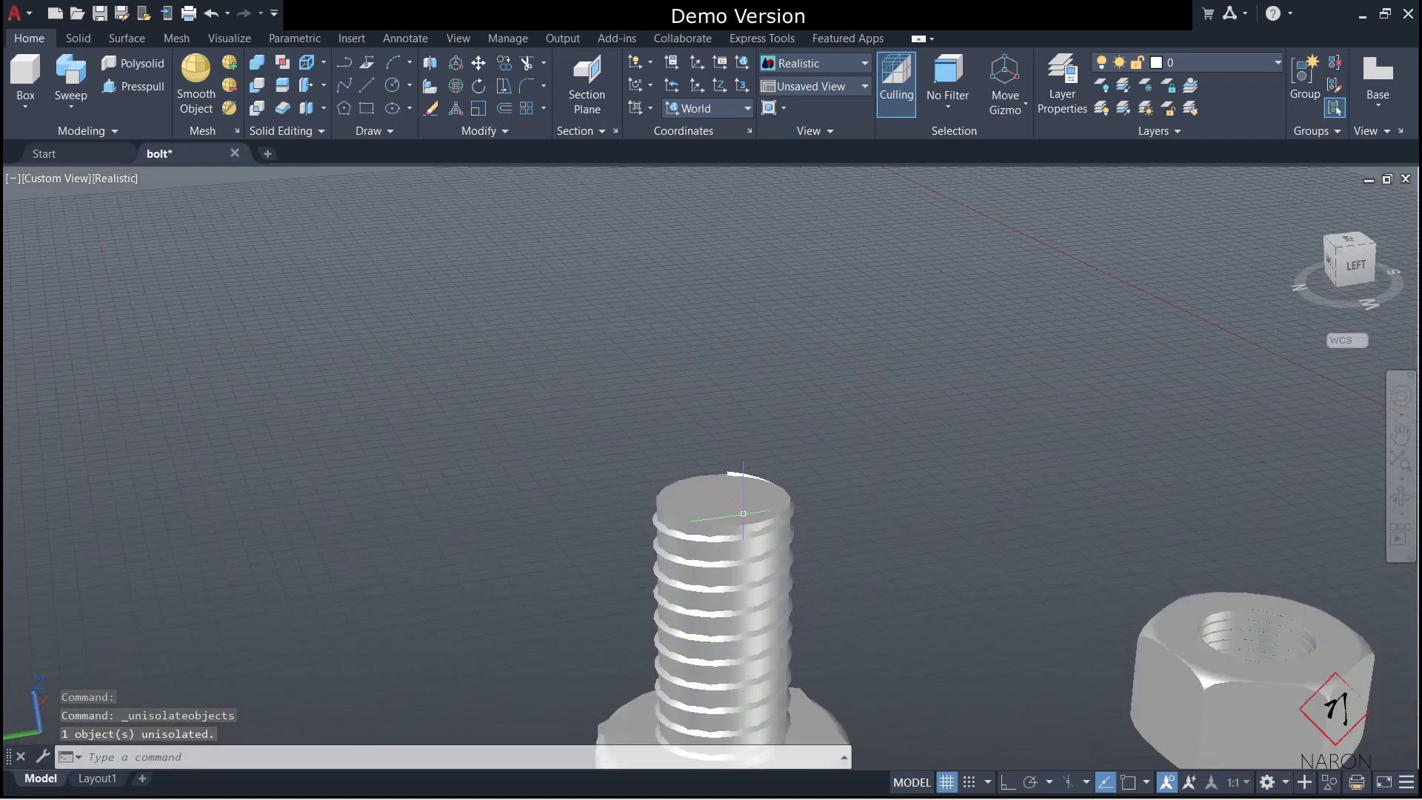
scroll(743, 513, "up", 2)
key("Escape")
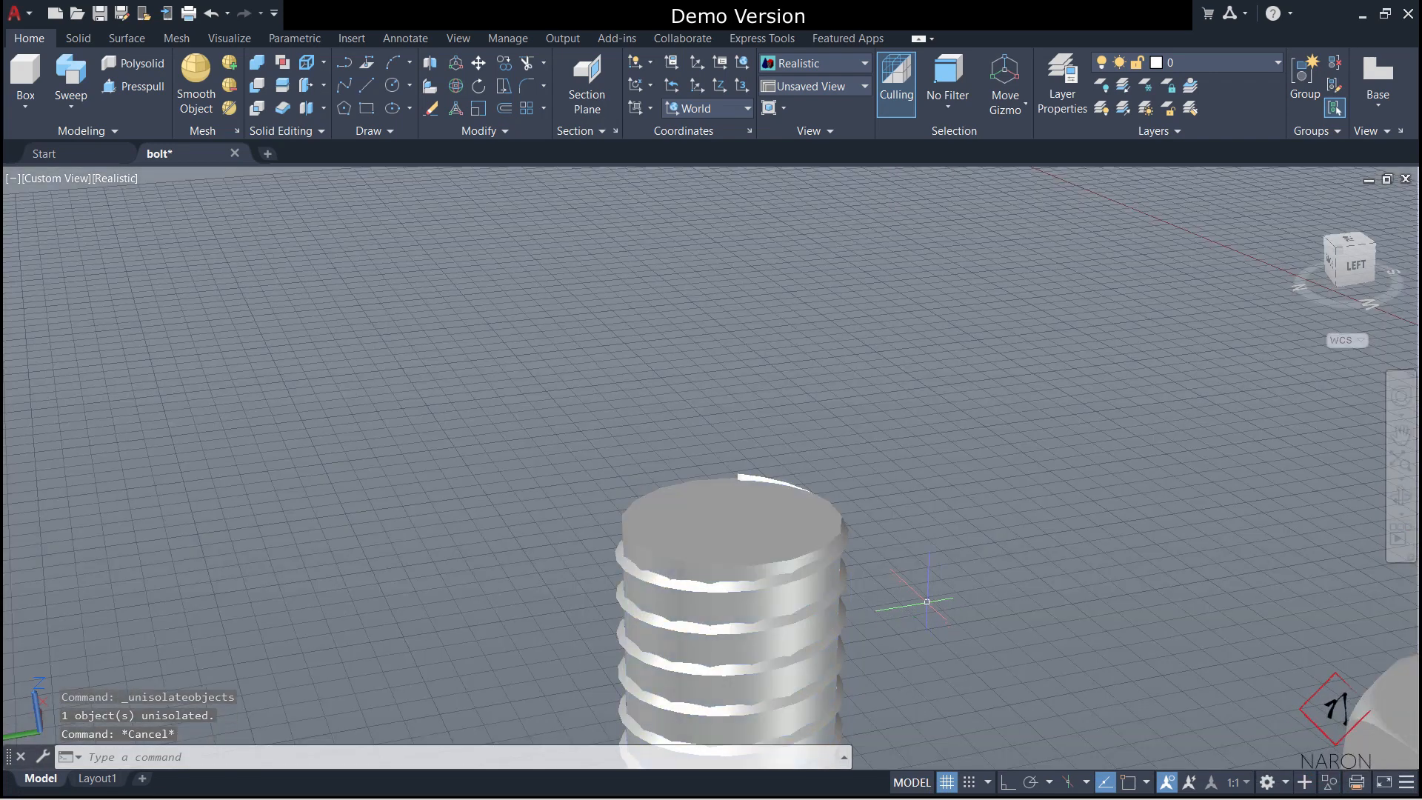
scroll(955, 444, "down", 5)
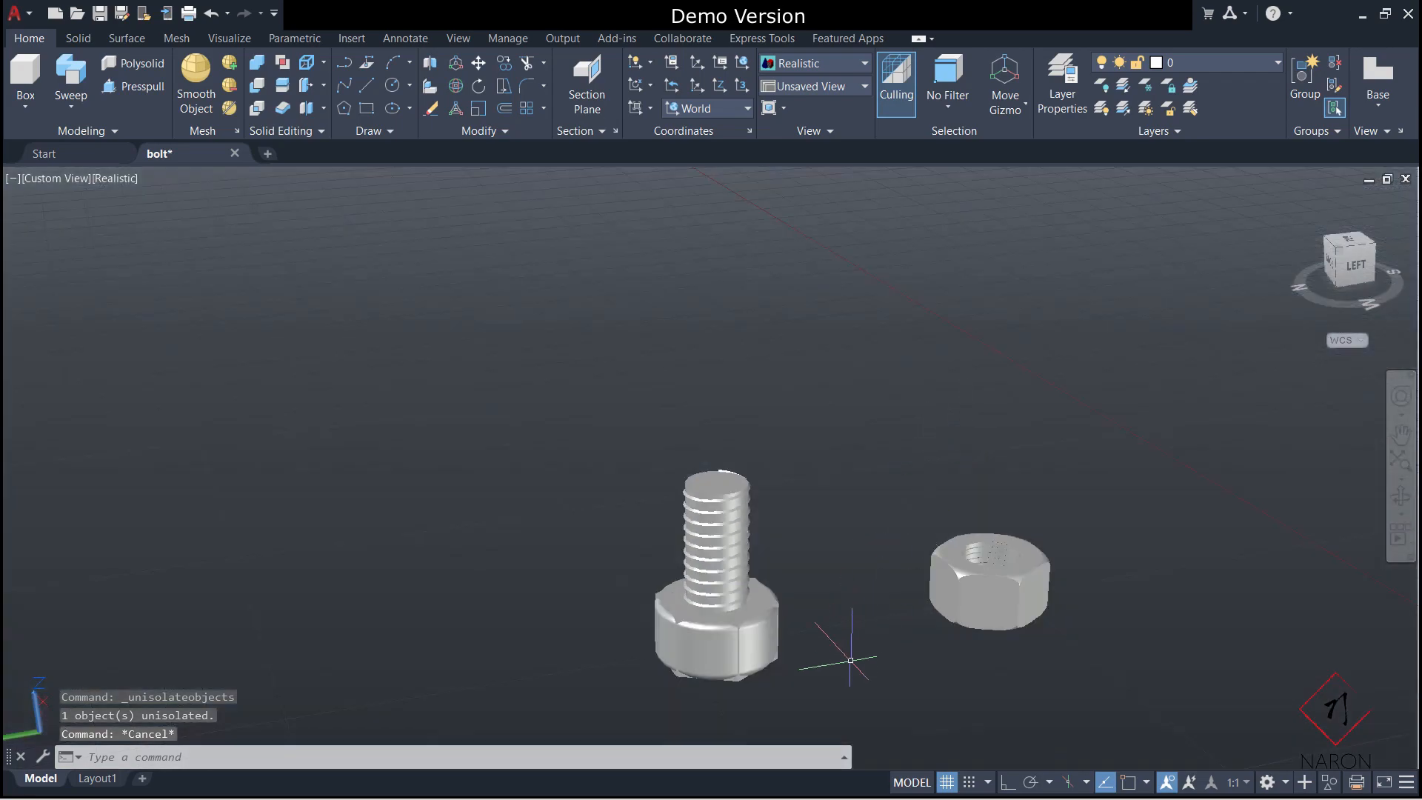
key("Escape")
key("Escape")
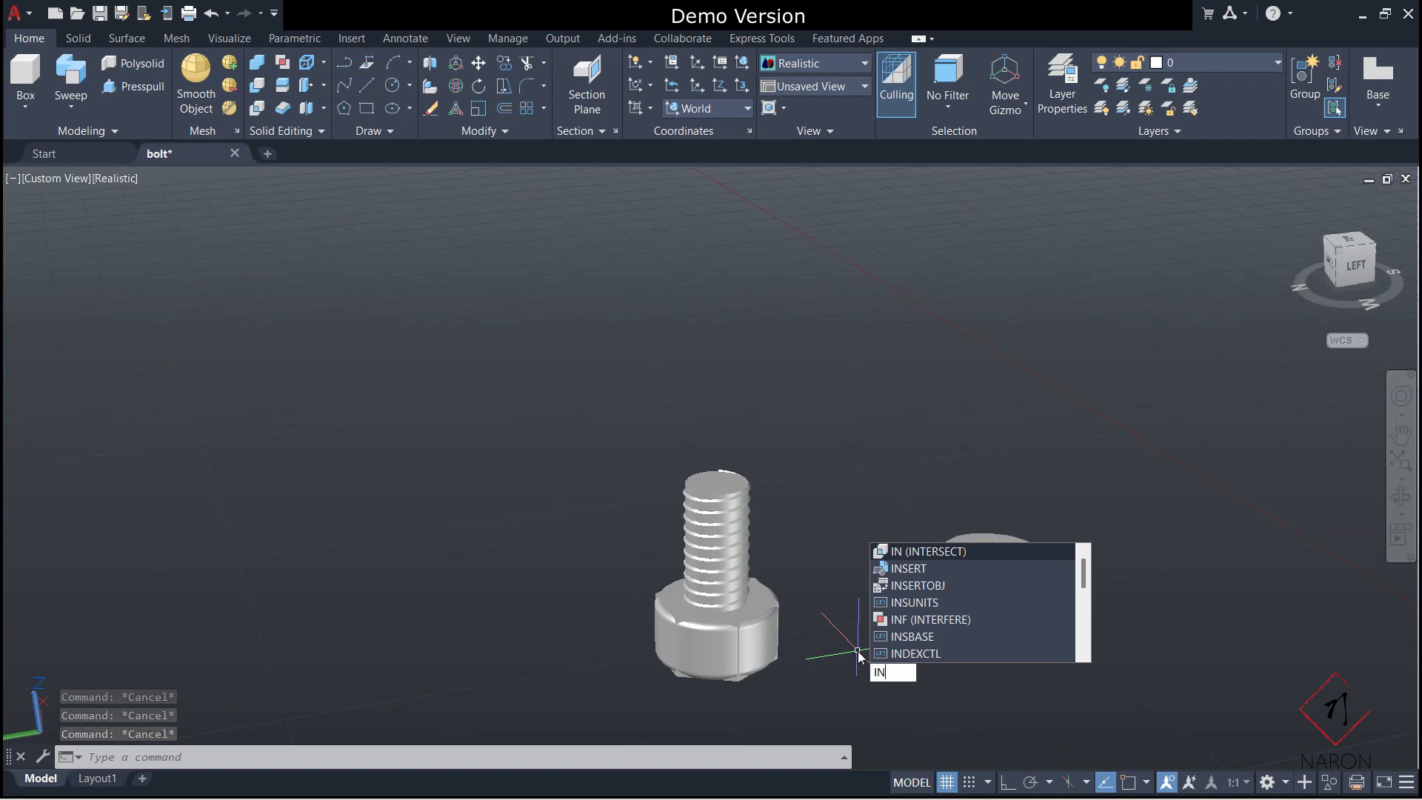
Intersect the two overlapping solids of the bolt head to form a single hexagonal head with rounded corners.
left_click(922, 553)
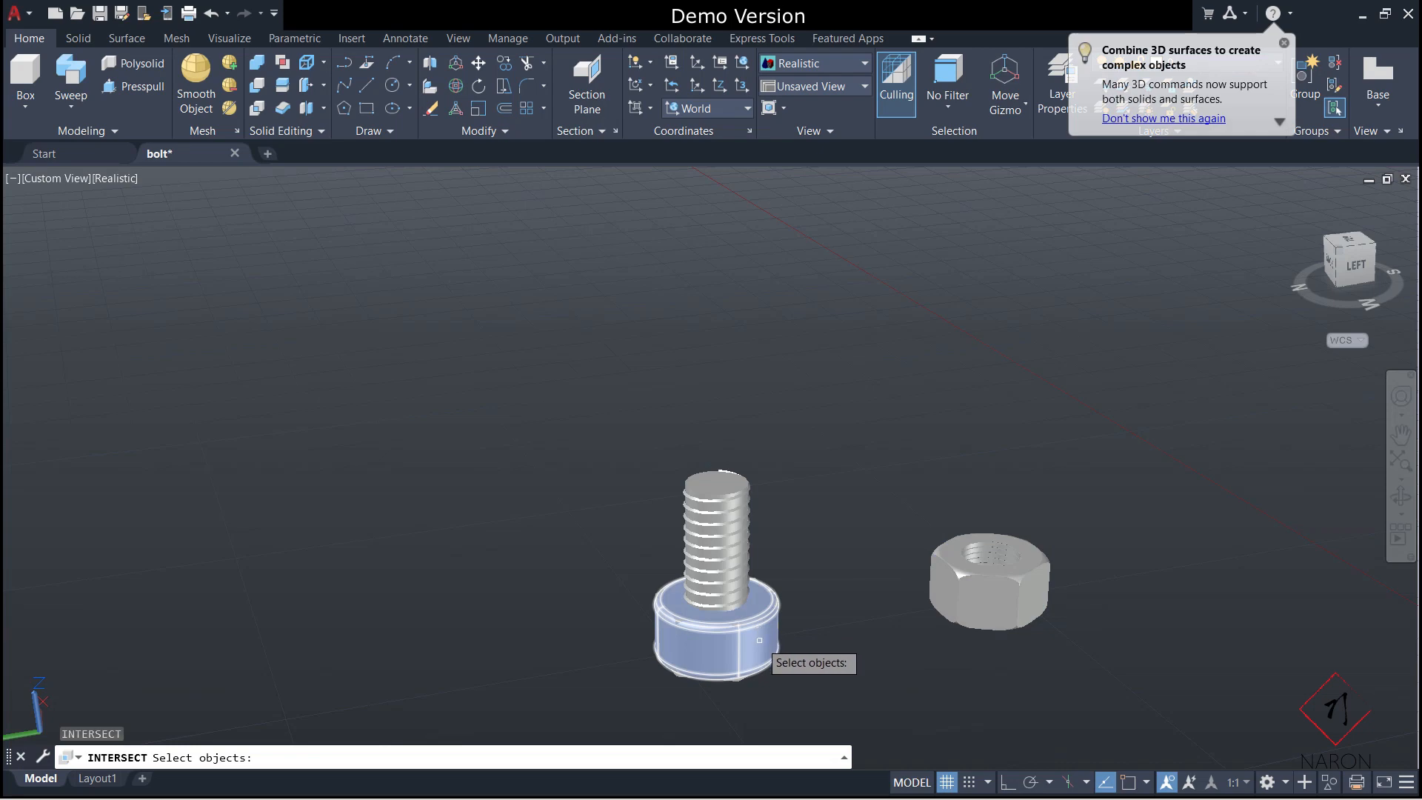
left_click(759, 644)
scroll(758, 659, "up", 1)
scroll(754, 660, "down", 3)
scroll(752, 647, "up", 4)
scroll(752, 636, "down", 4)
scroll(747, 643, "up", 3)
scroll(746, 642, "up", 1)
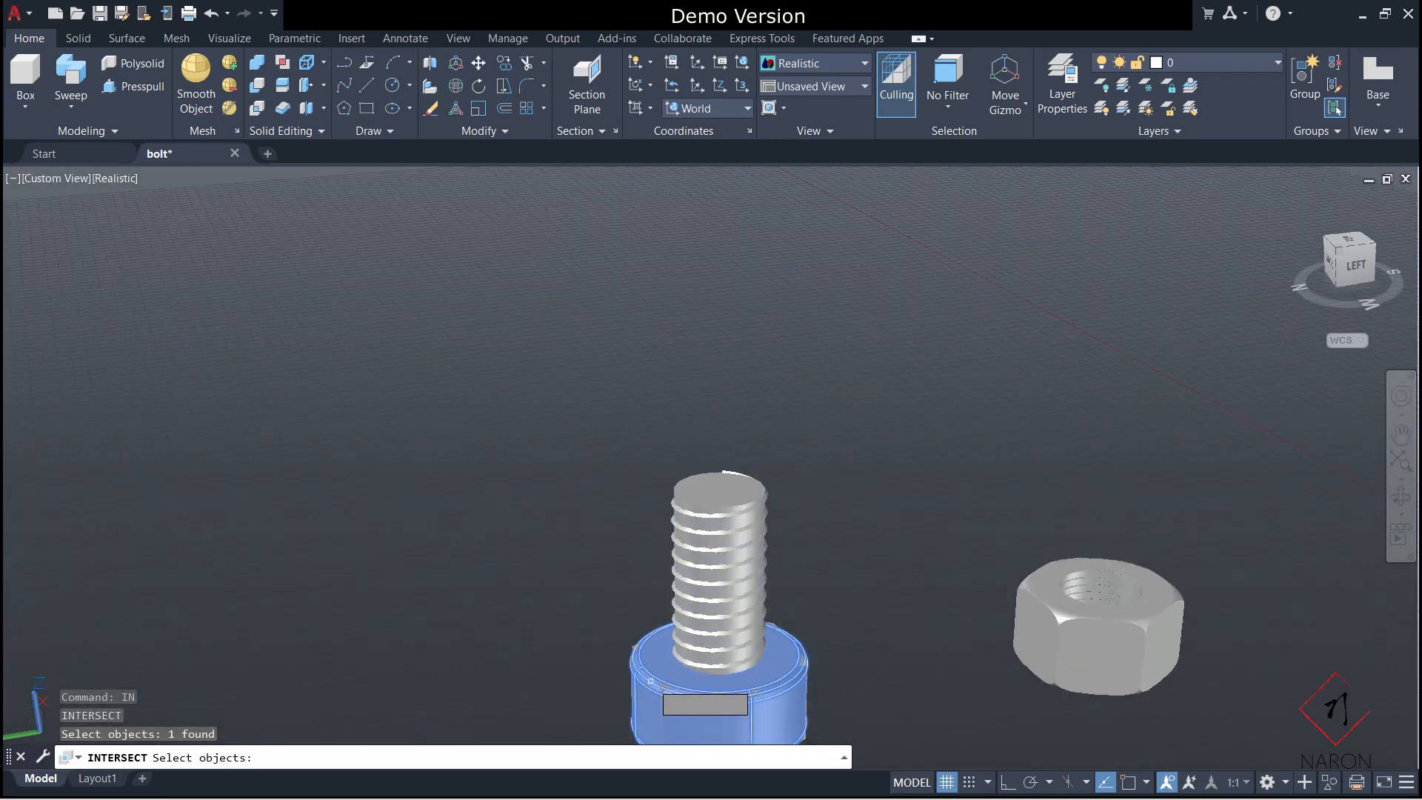
left_click(664, 684)
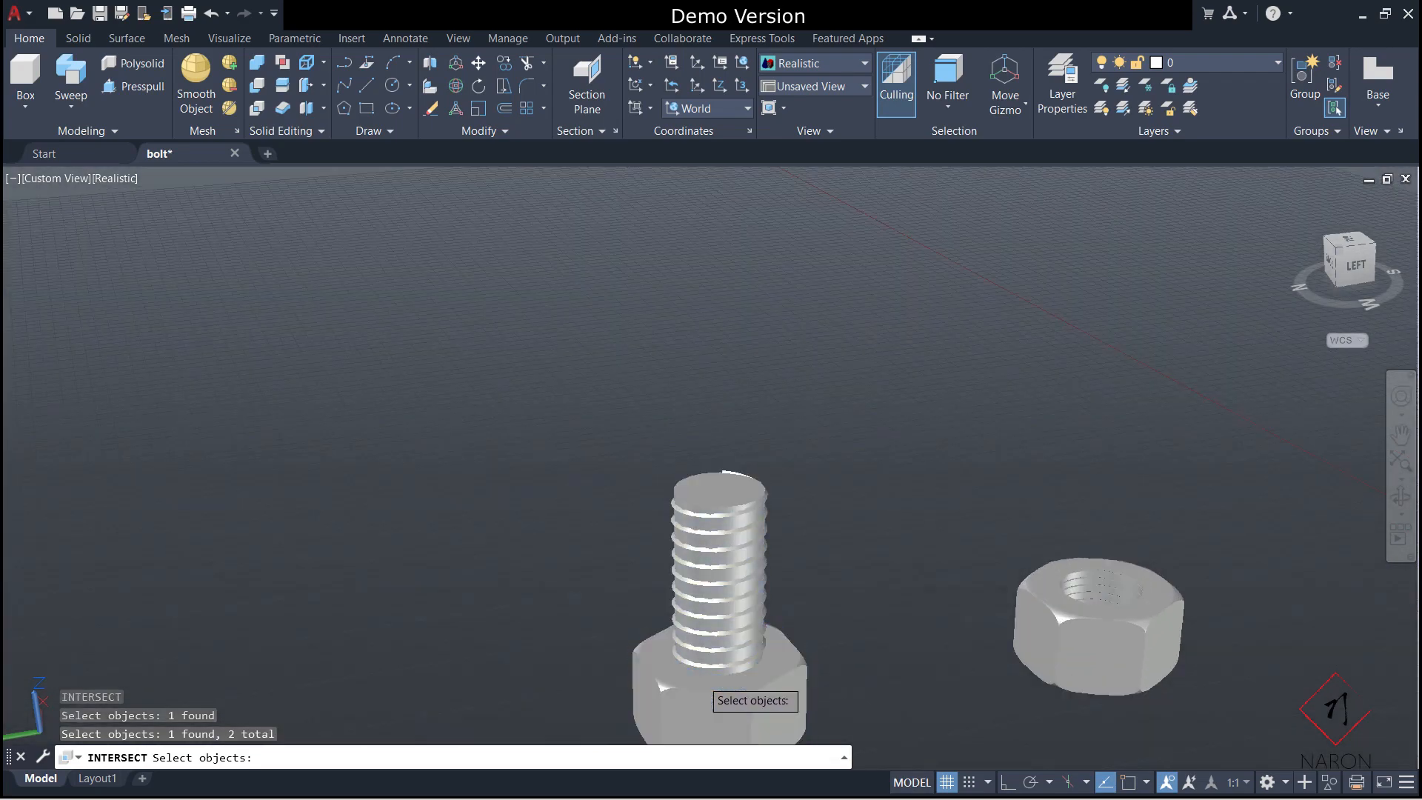
key("Escape")
scroll(785, 592, "down", 2)
key("Escape")
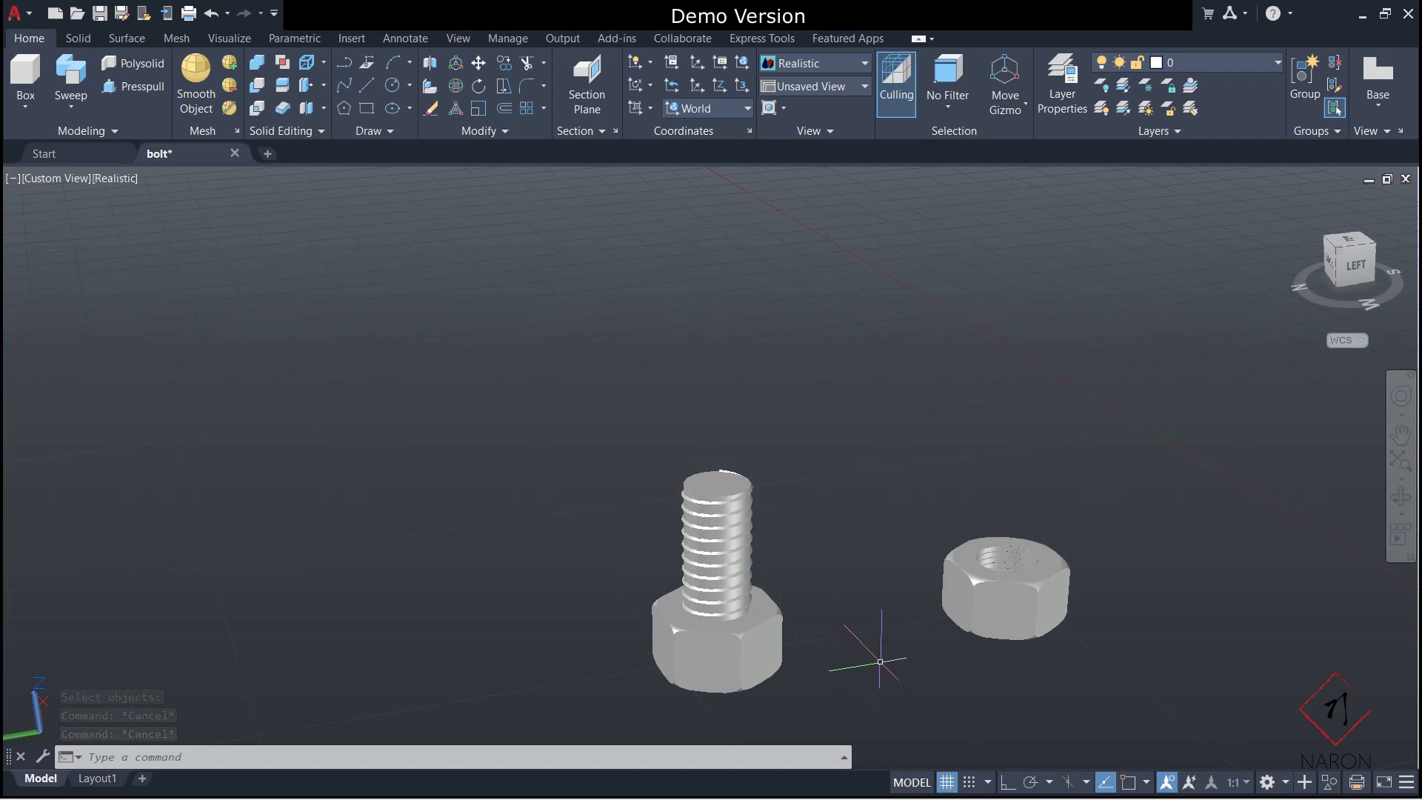
Open the Materials Browser and apply the Autodesk Library metal material listed as "Co...na" to the nut.
type("mat")
key("Return")
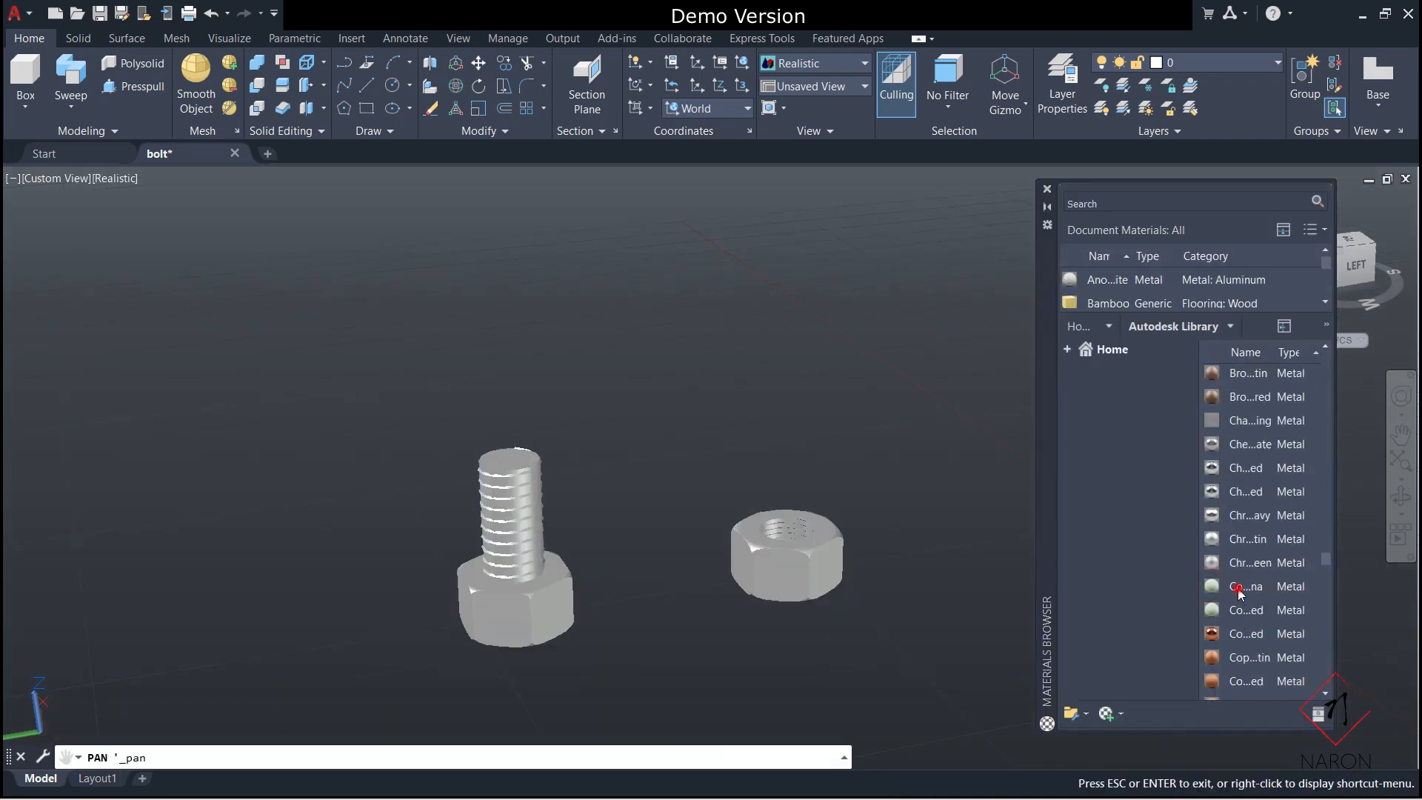
key("Escape")
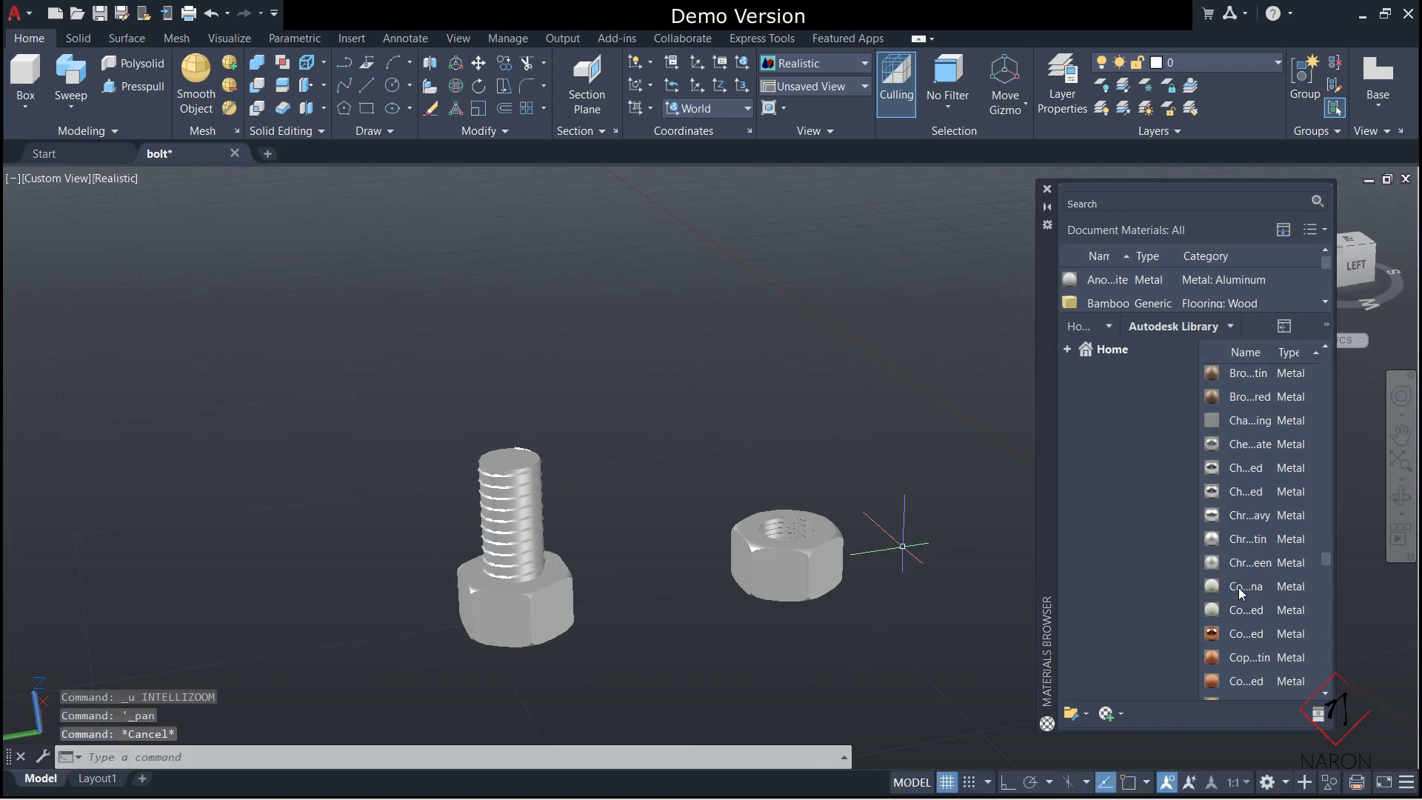
left_click_drag(1238, 587, 808, 585)
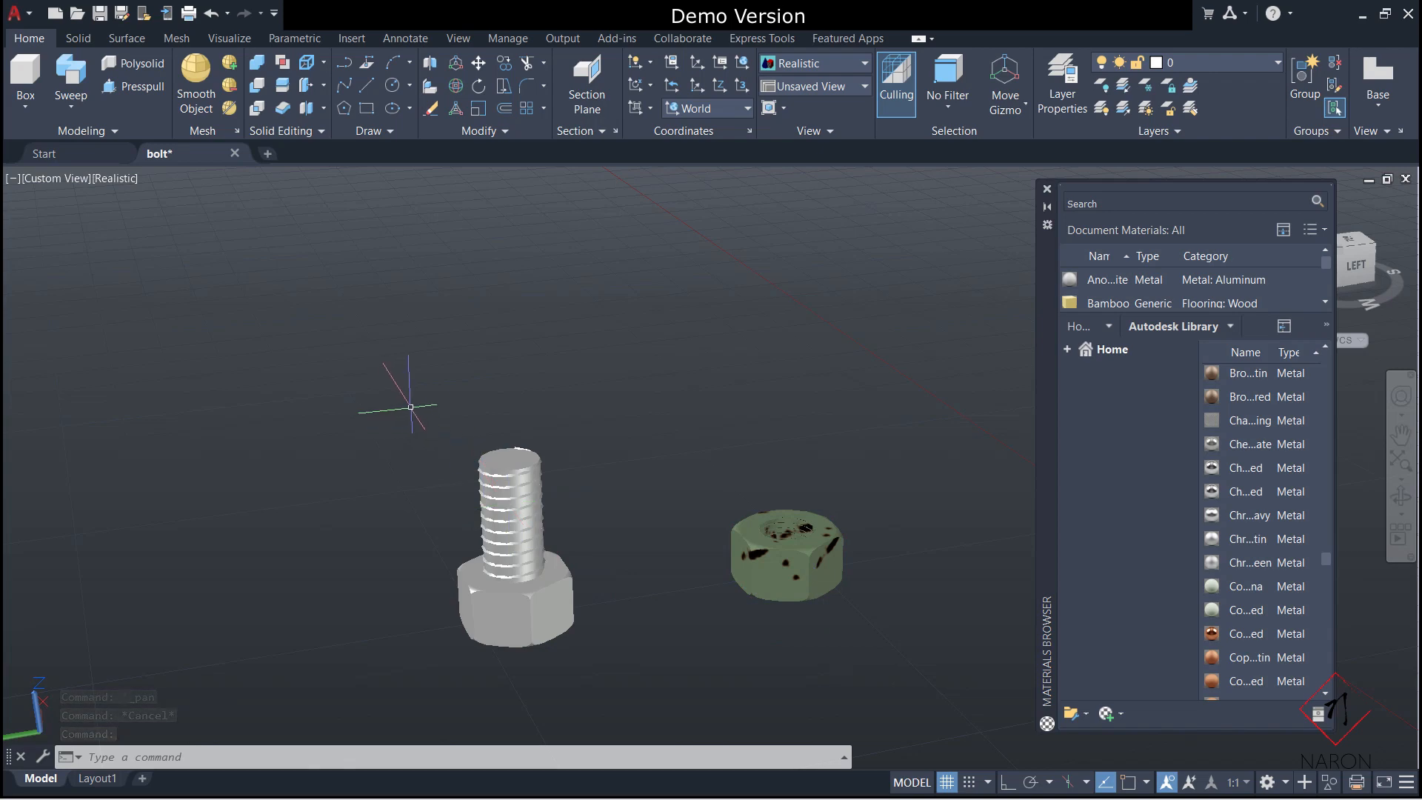
Union the thread coil, the cylindrical shank and the hexagonal head into one bolt solid.
type("UN")
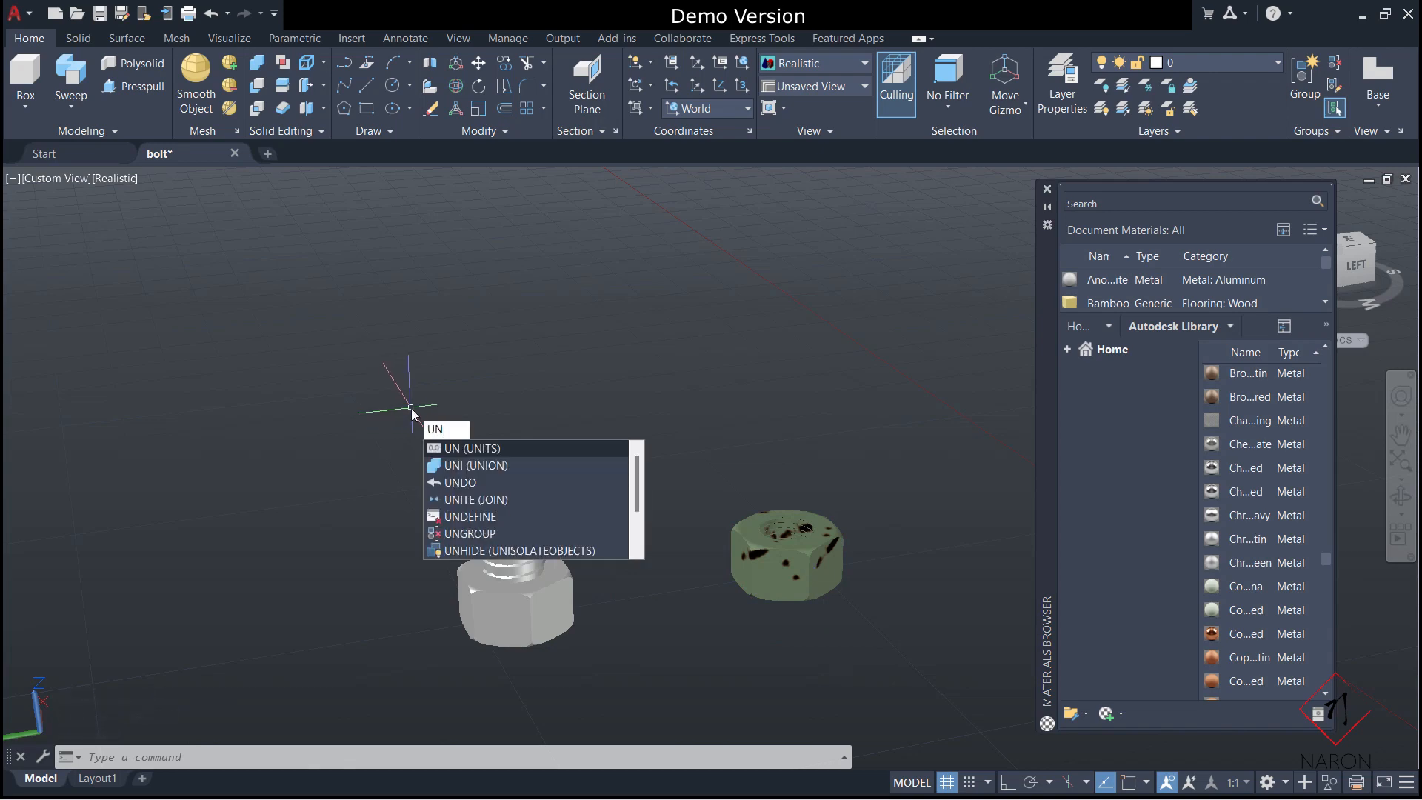
left_click(481, 465)
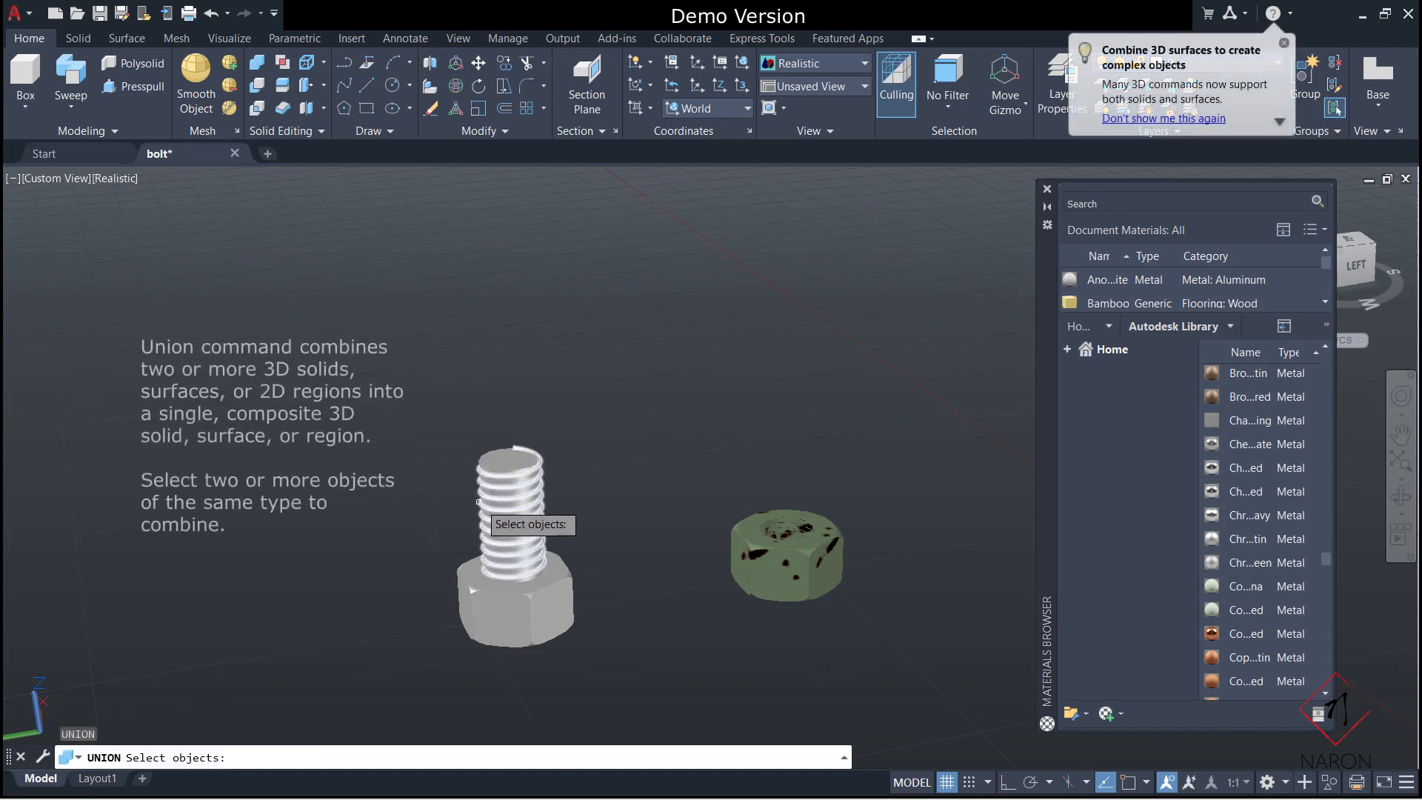
left_click(491, 496)
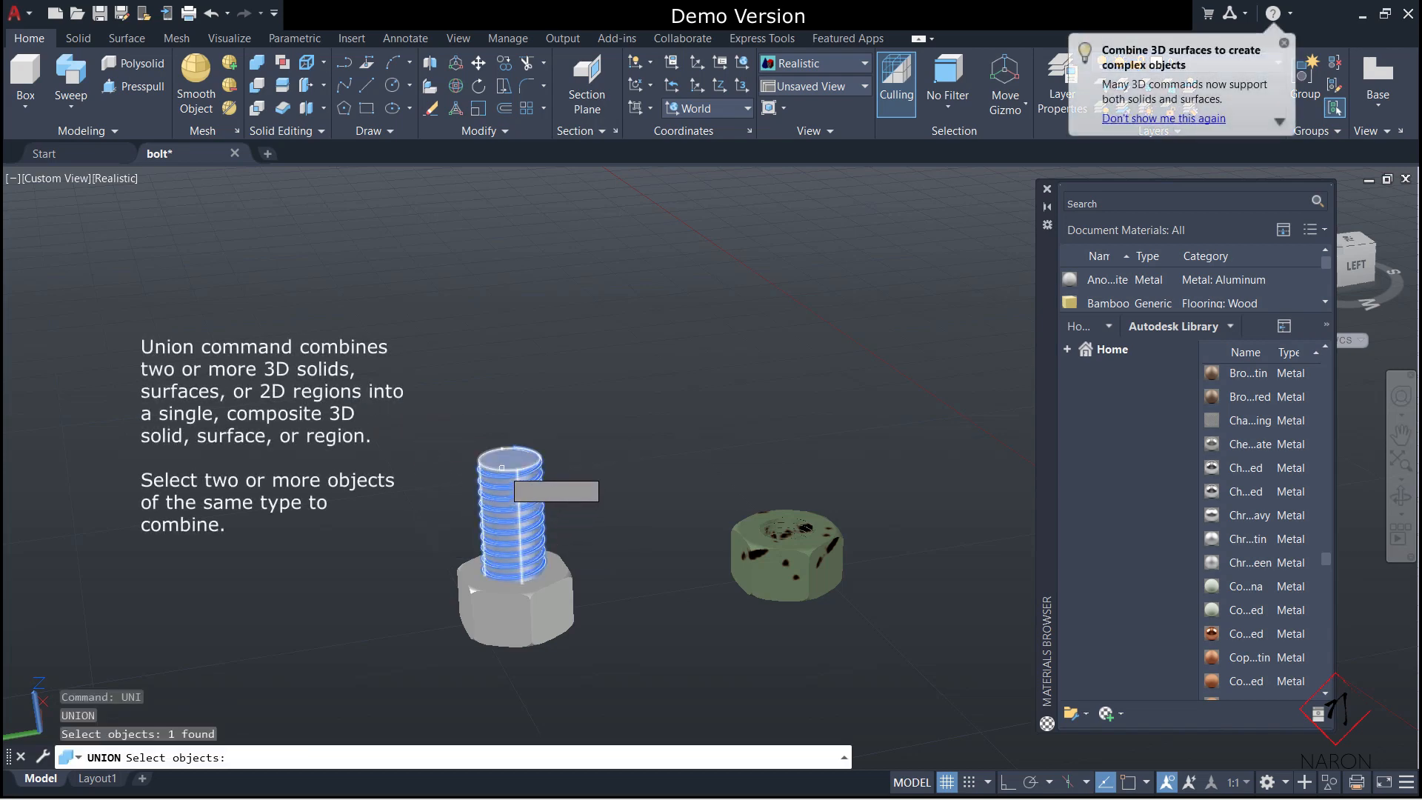
left_click(507, 474)
left_click(493, 610)
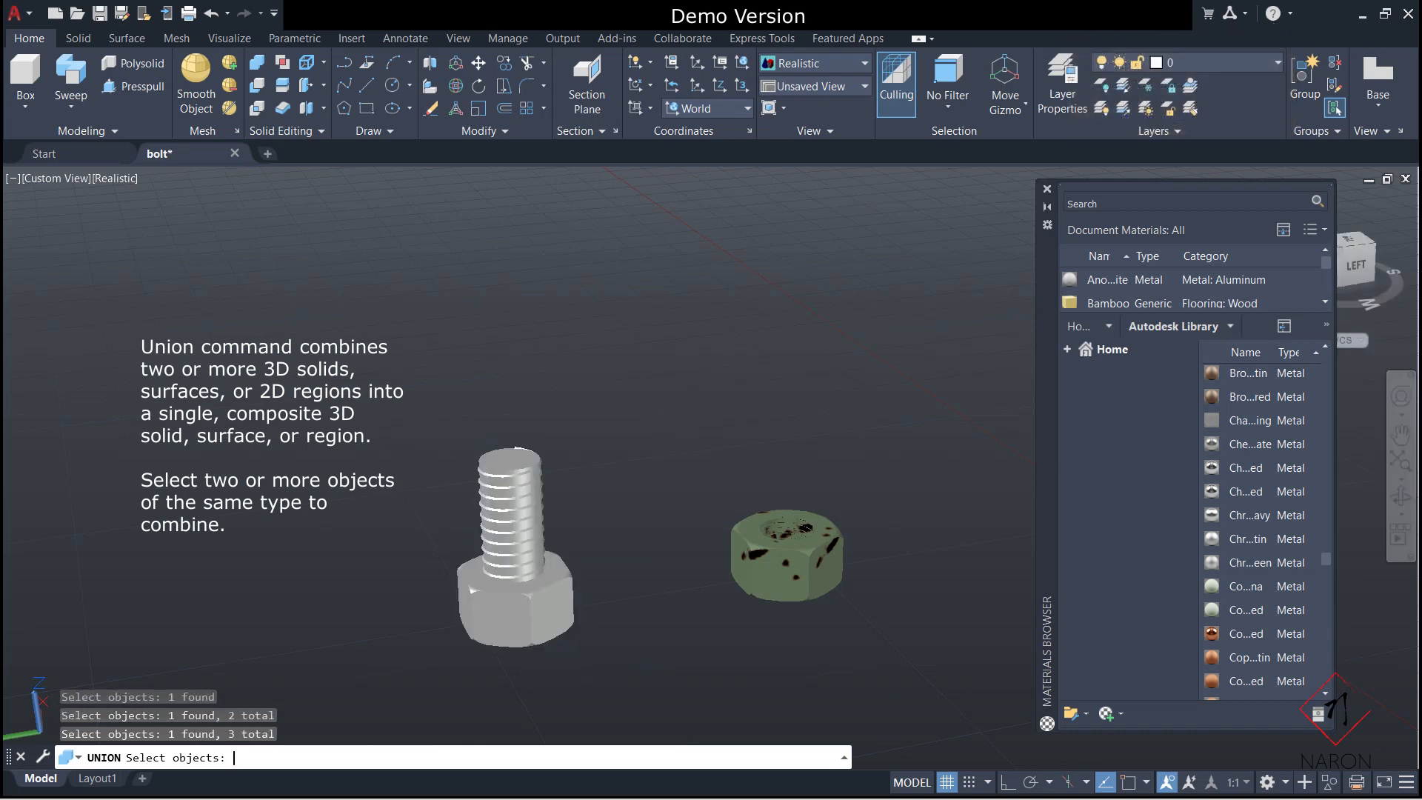
key("Return")
key("Escape")
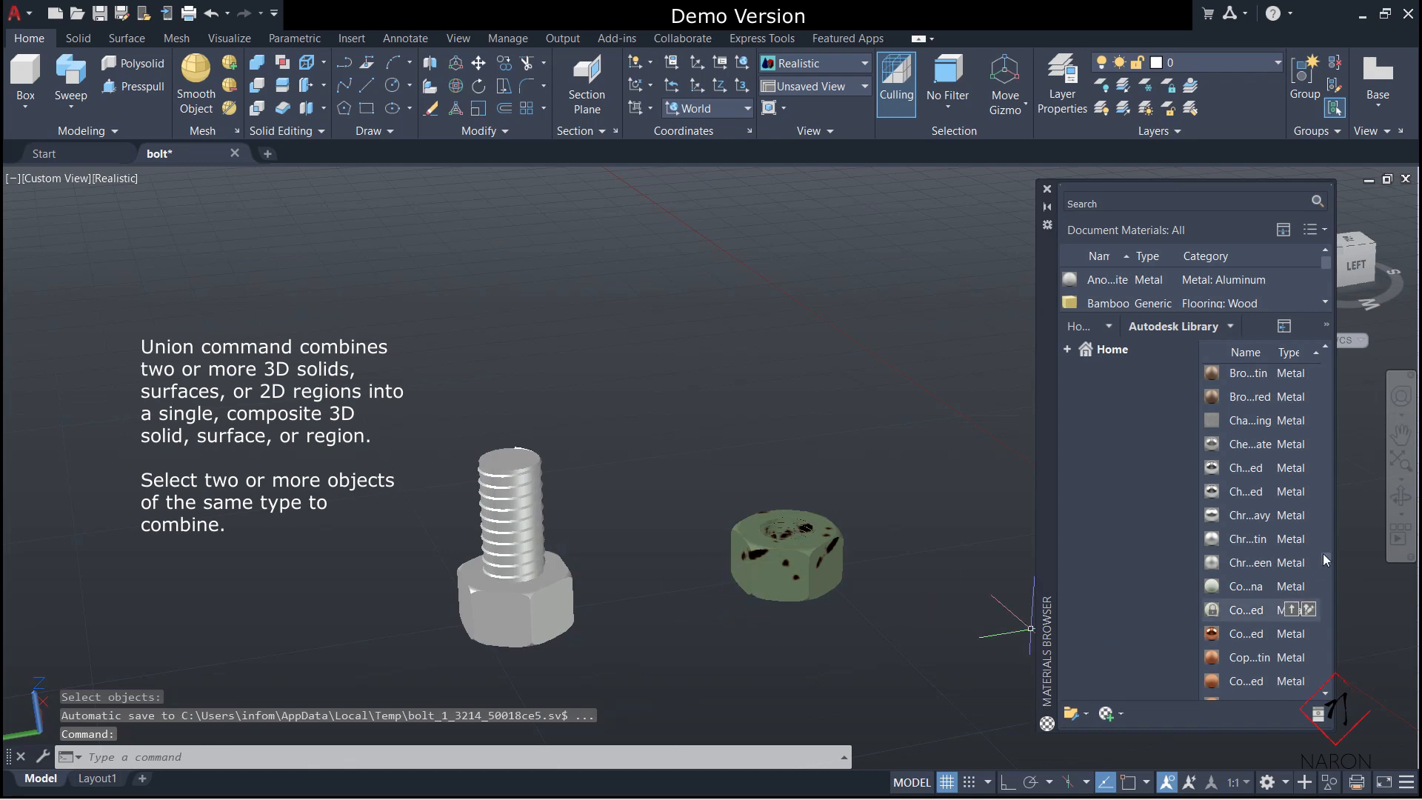
Apply a green copper-like metal material matching the nut to the bolt and close the Materials Browser.
left_click_drag(1228, 601, 530, 559)
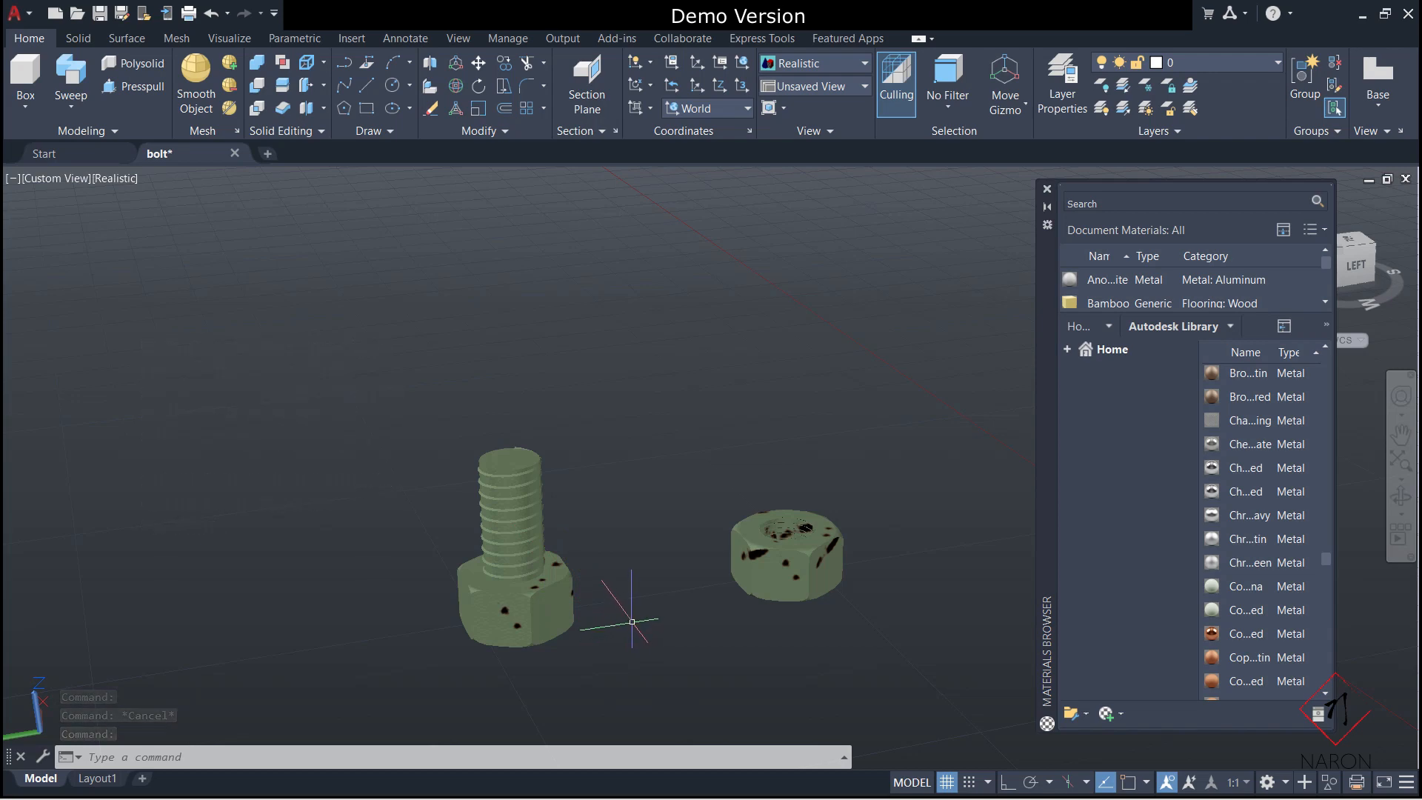
left_click(1046, 190)
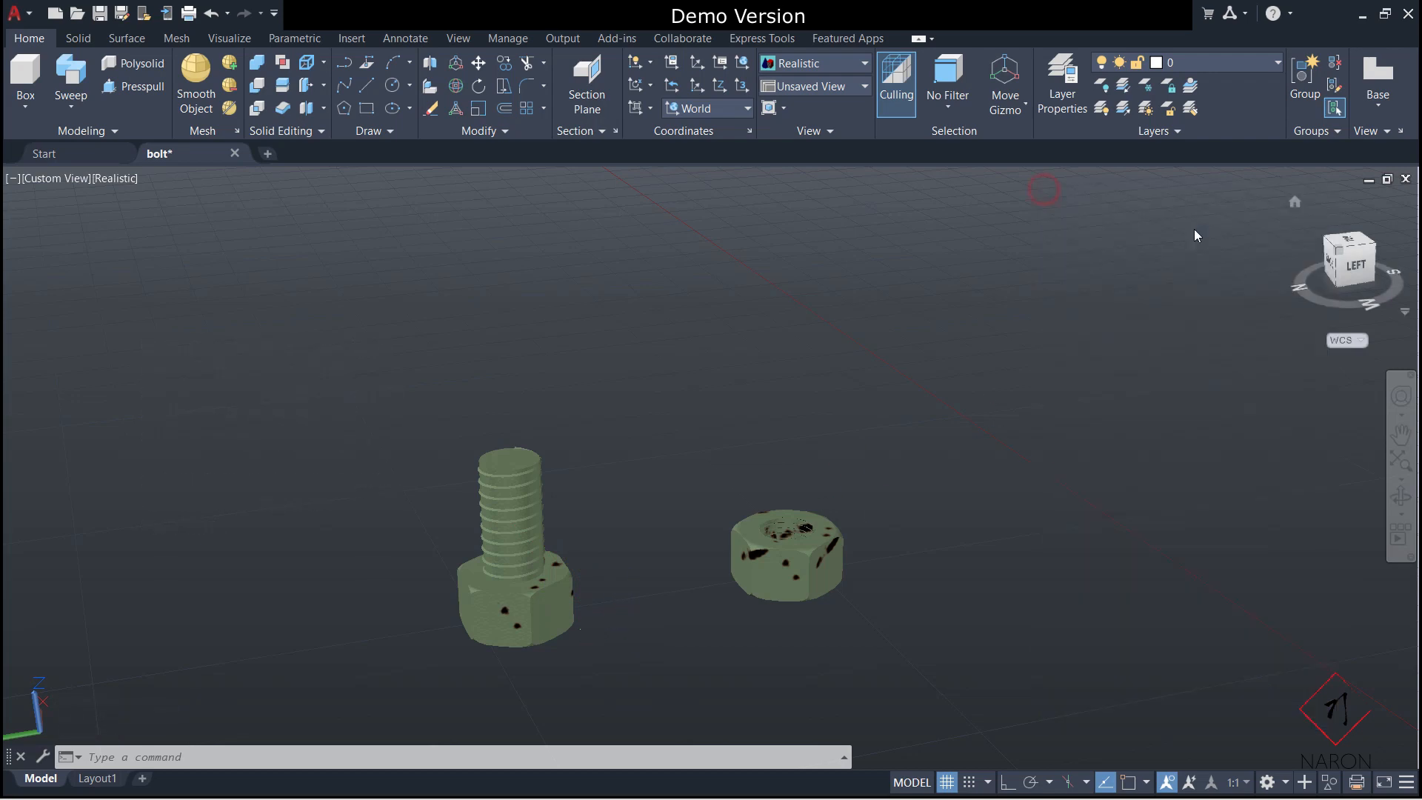
Move the nut in the top view from the centre of its hole onto the centre of the bolt.
left_click(1361, 244)
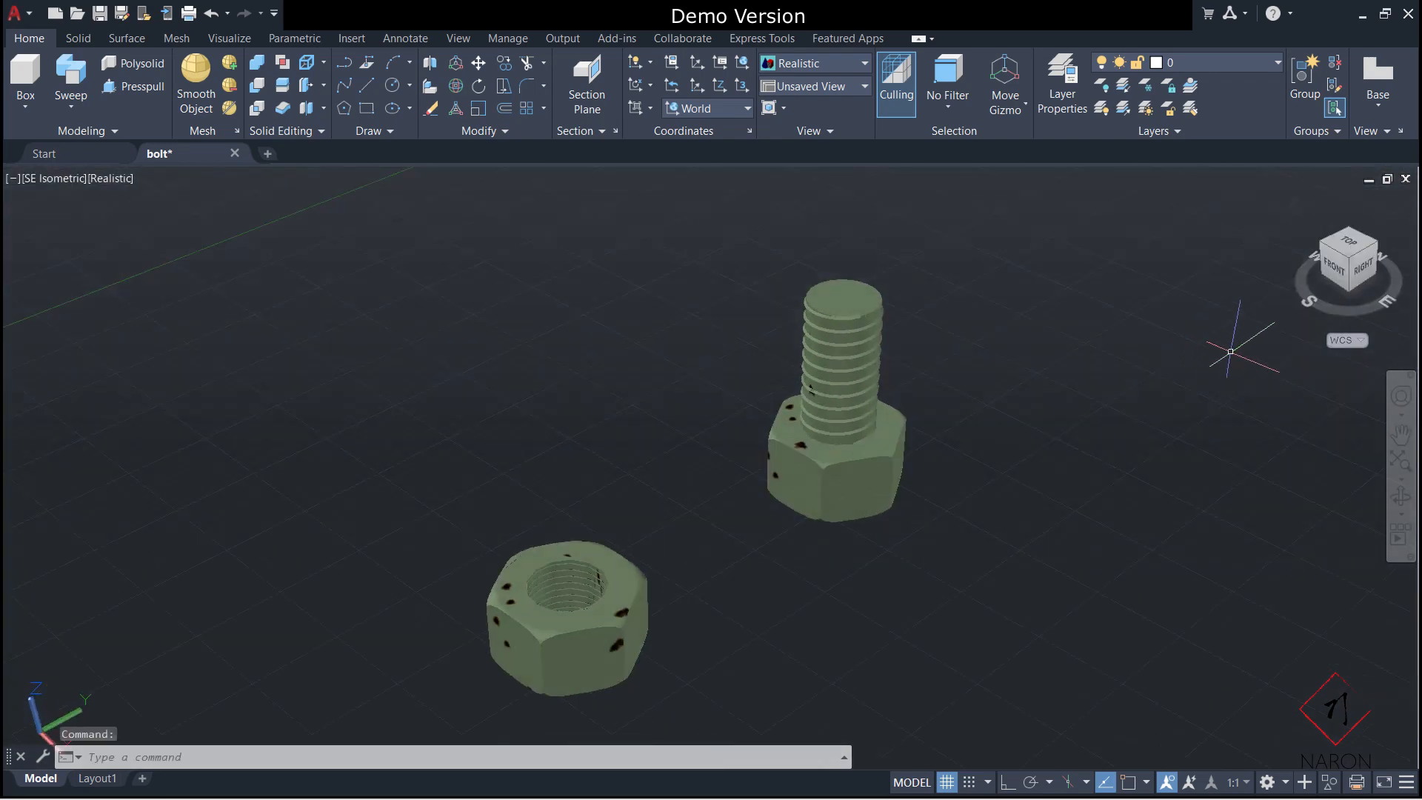
left_click(1353, 246)
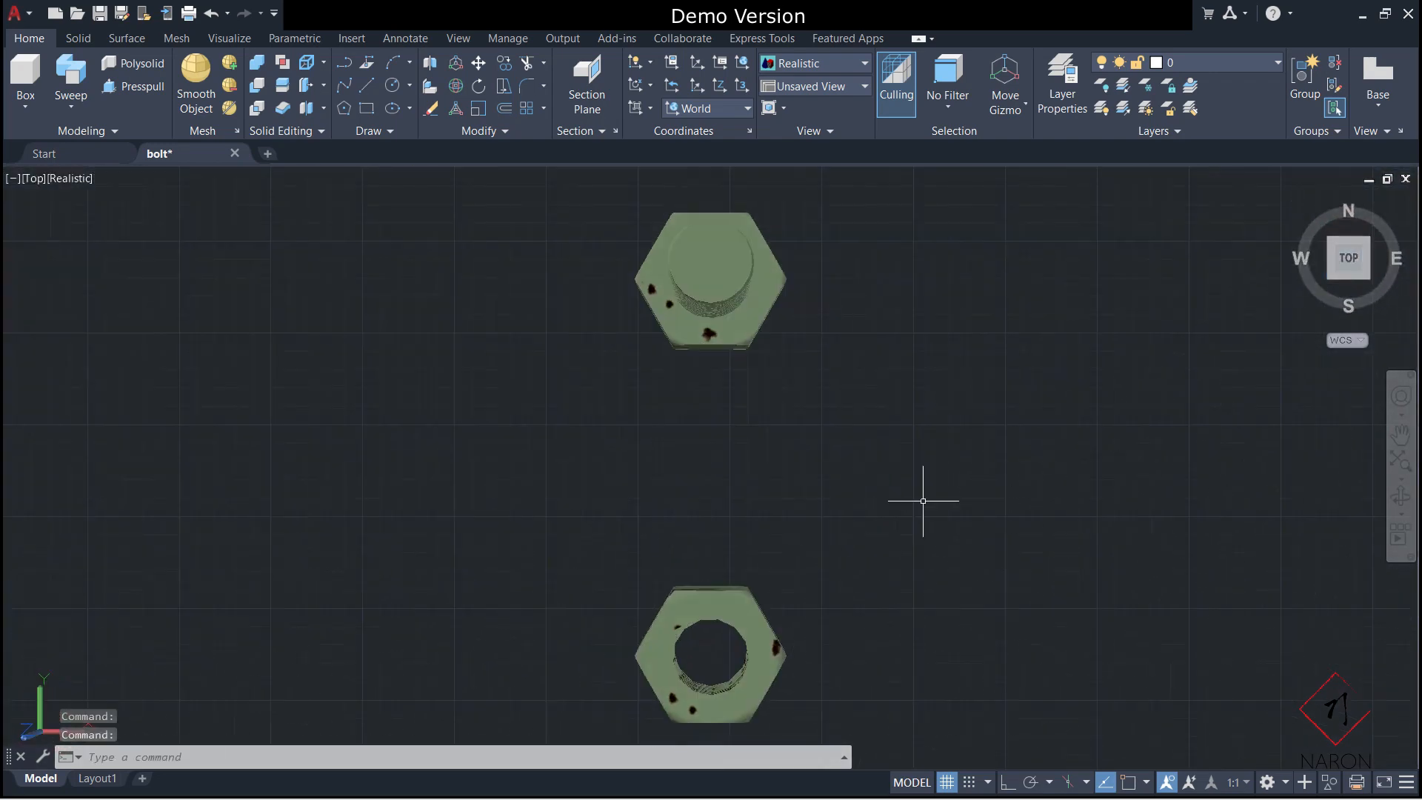
left_click(566, 557)
left_click(881, 718)
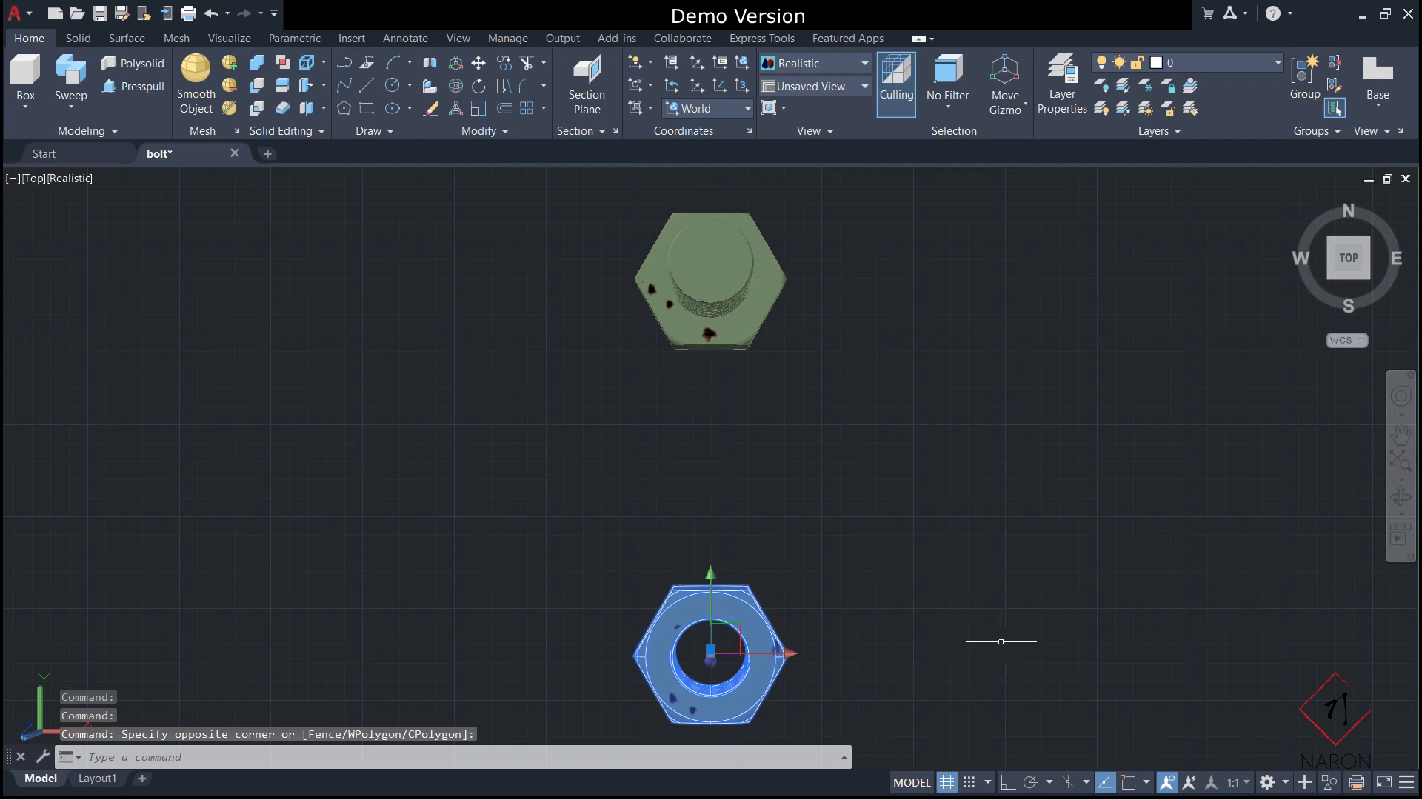
key("Return")
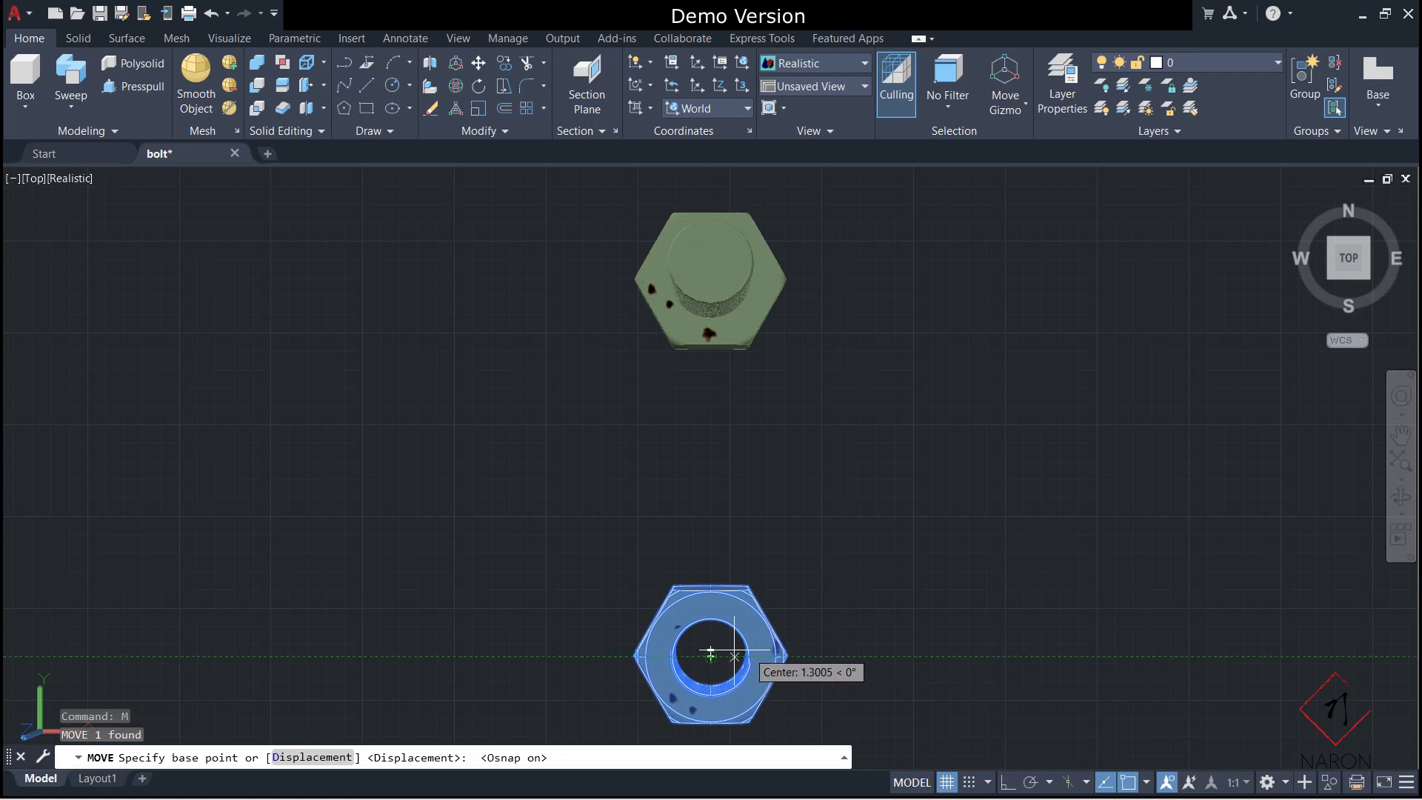
left_click(711, 655)
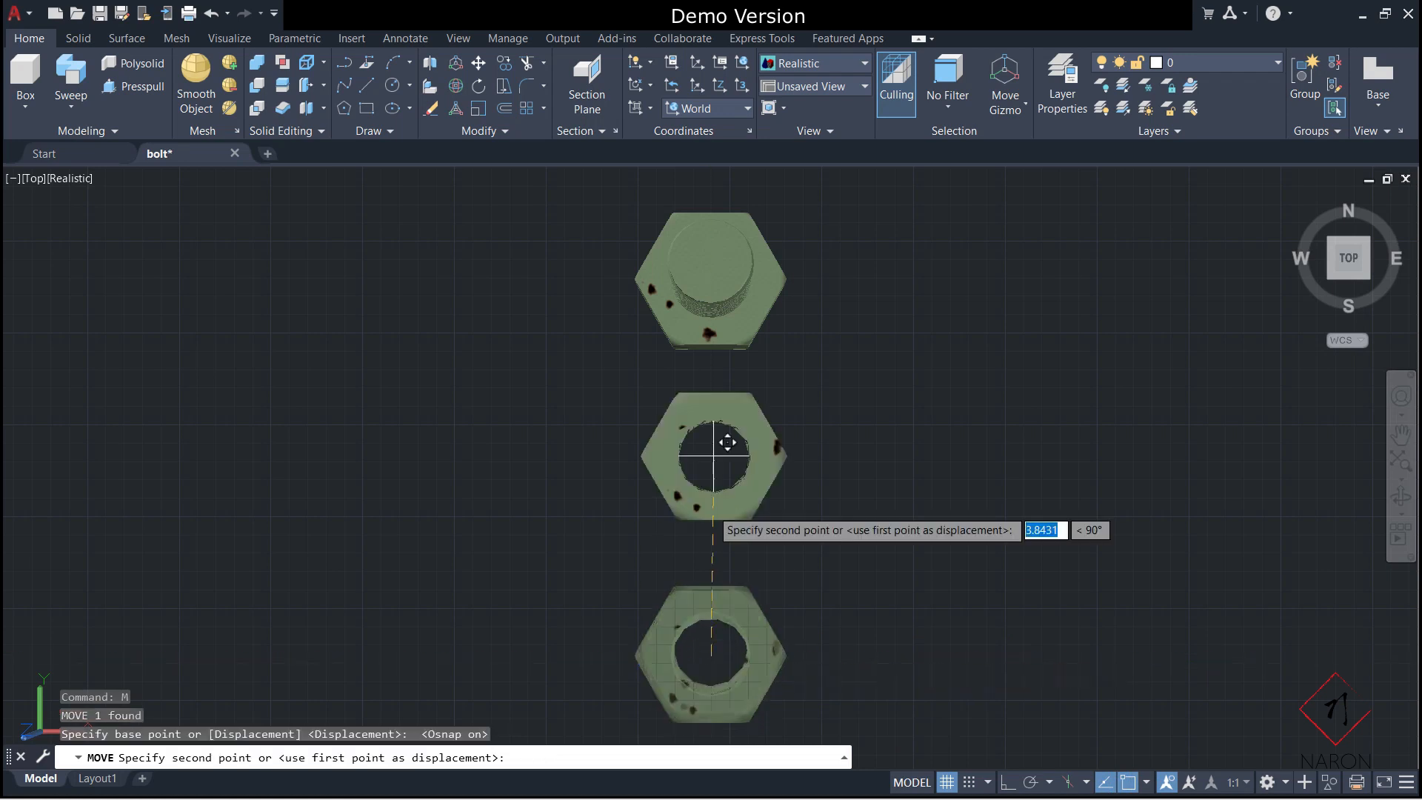
left_click(728, 282)
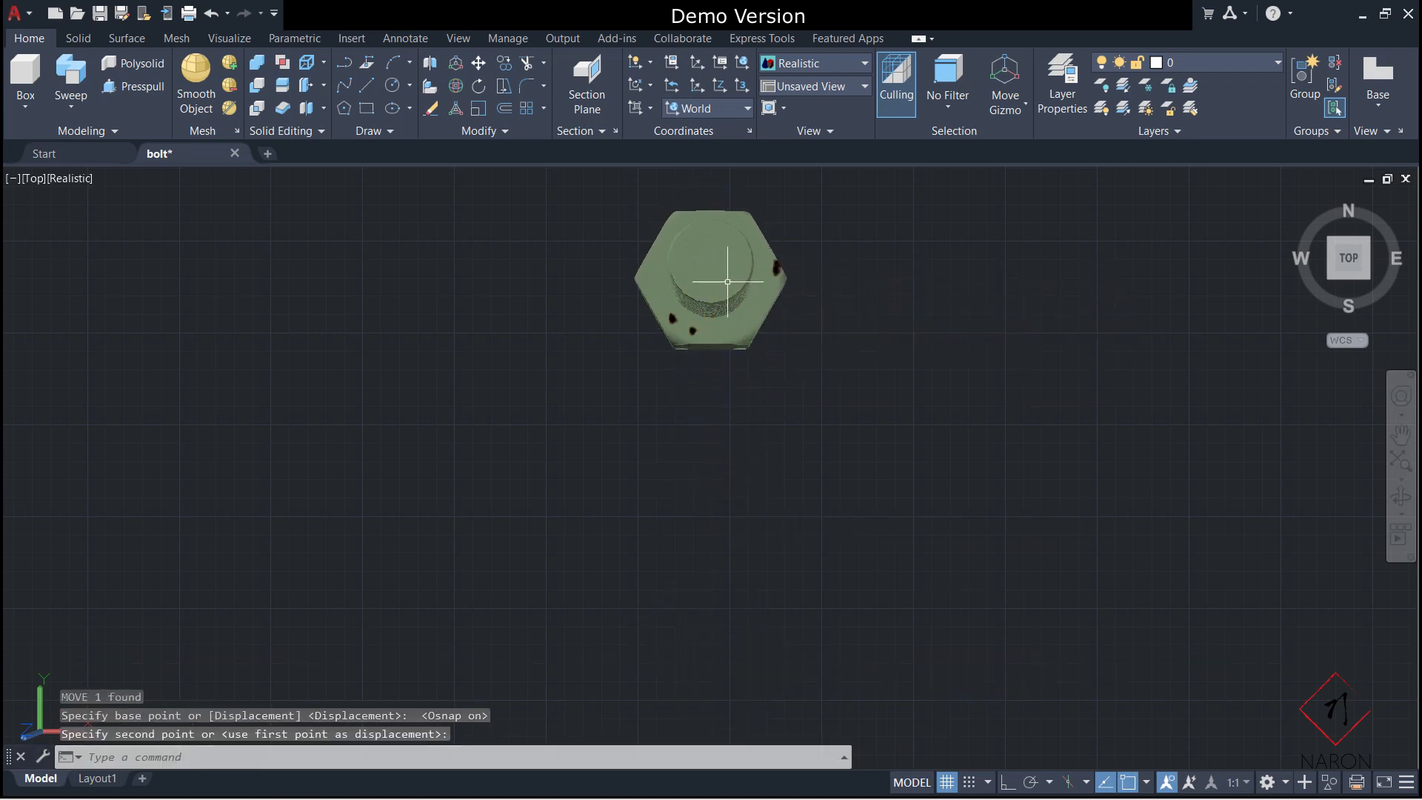
Raise the nut vertically along the bolt's shank in the left view, leaving a gap above the head.
left_click(1400, 496)
left_click_drag(920, 442, 981, 338)
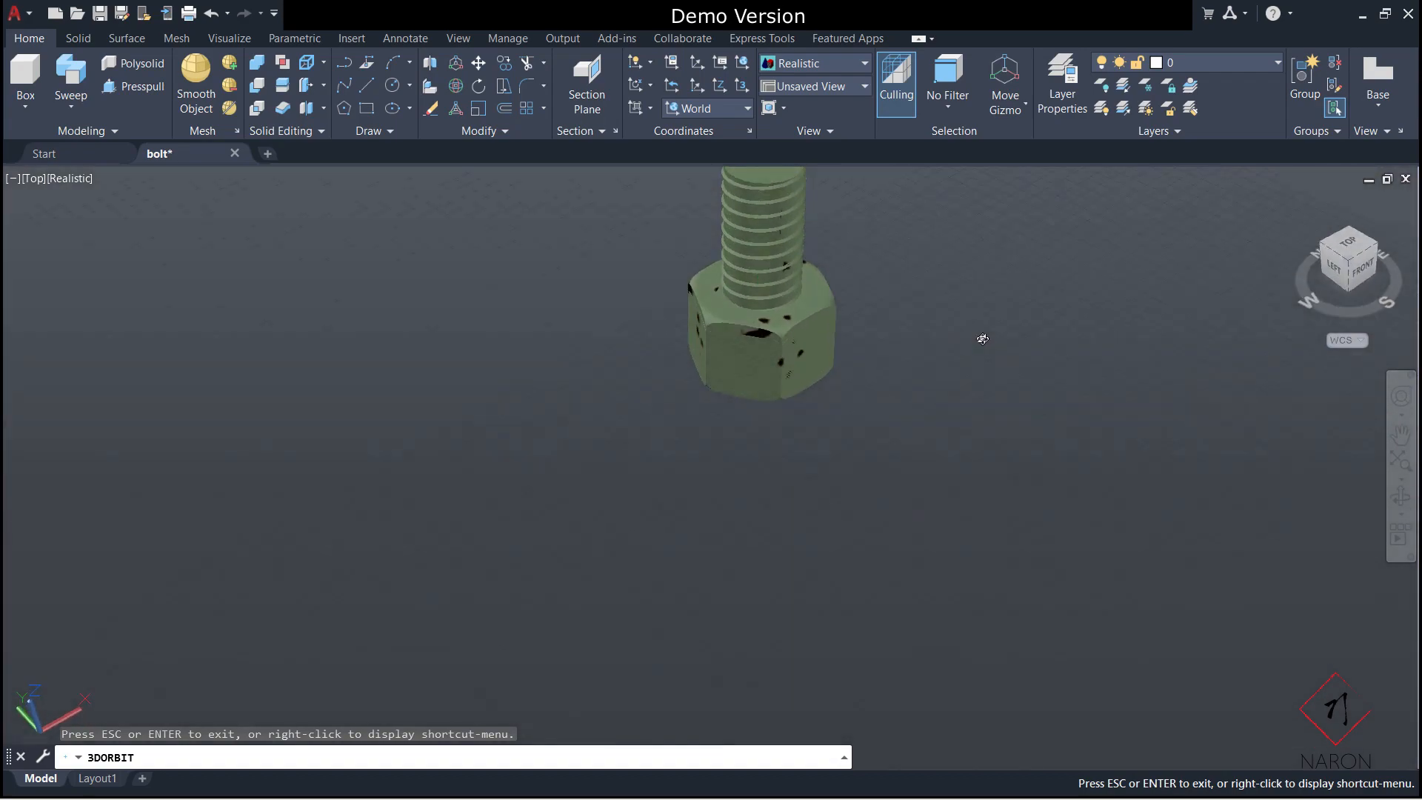
key("Escape")
left_click(1330, 271)
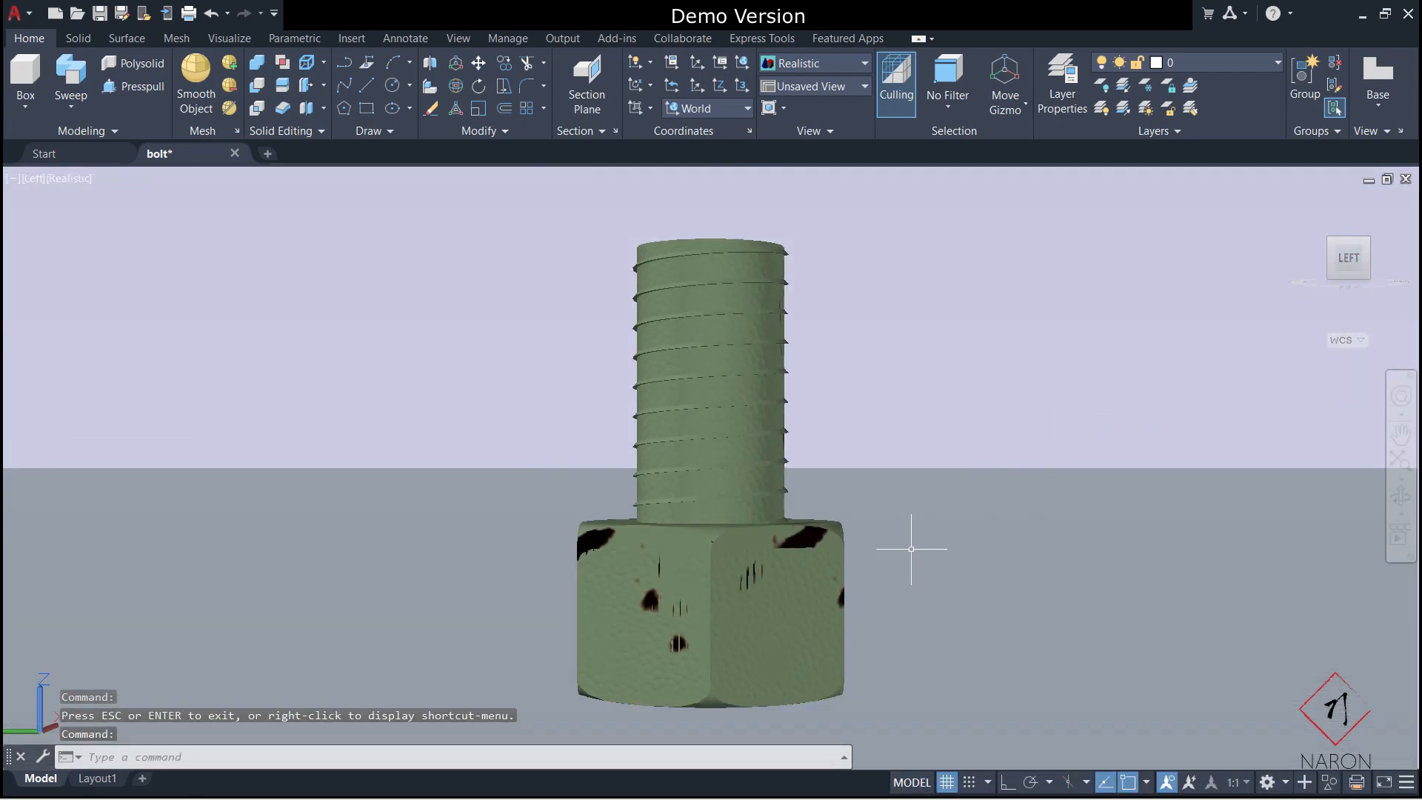
left_click(776, 561)
left_click(710, 522)
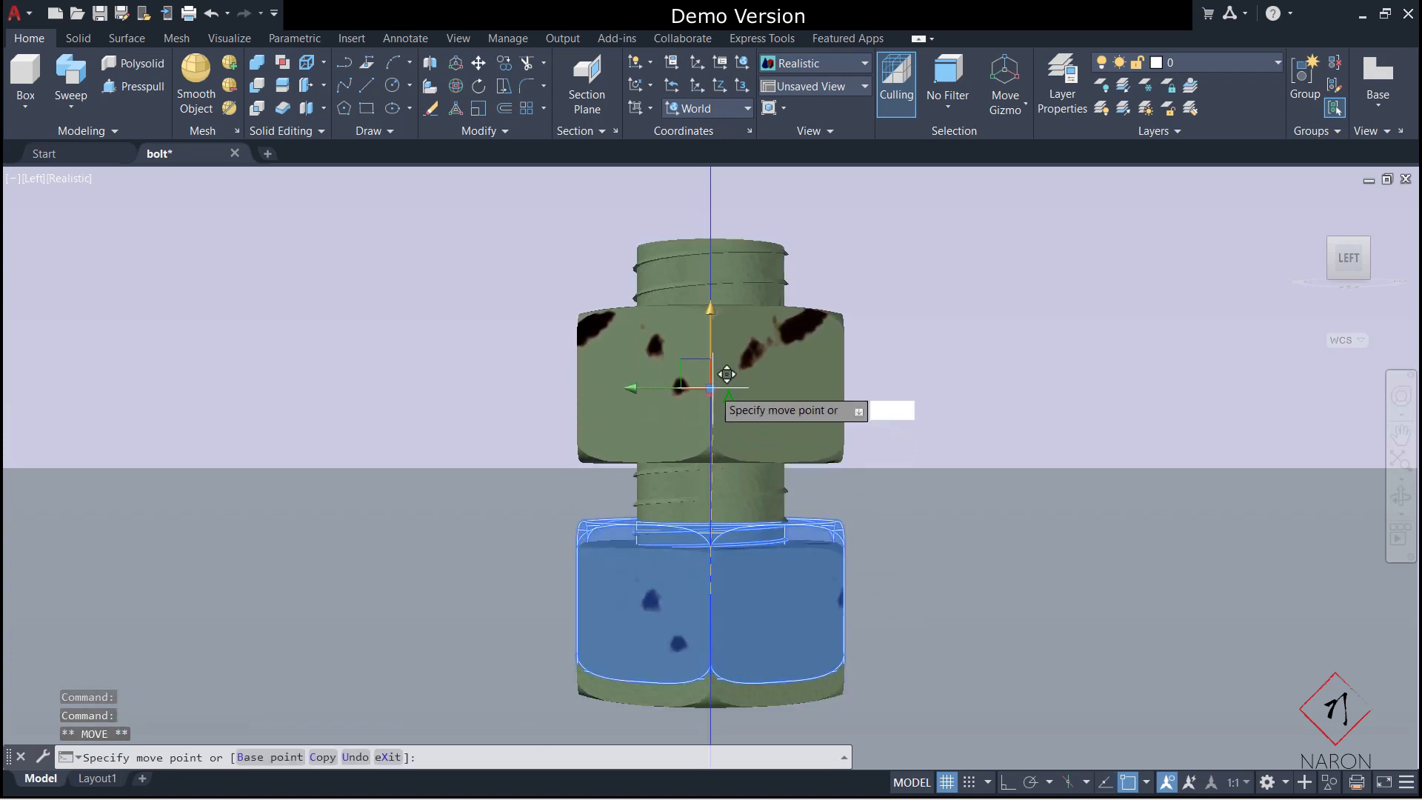
left_click(726, 374)
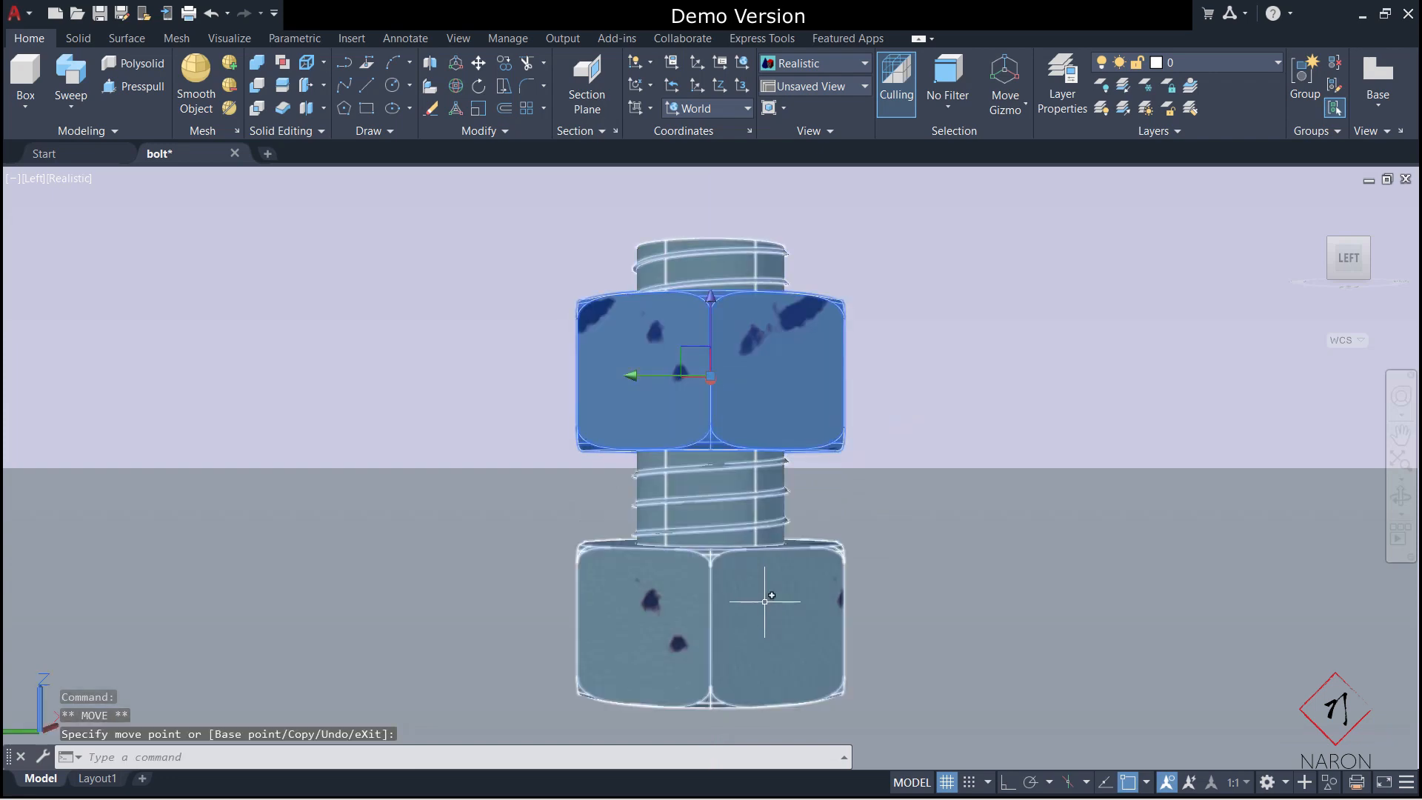
key("Escape")
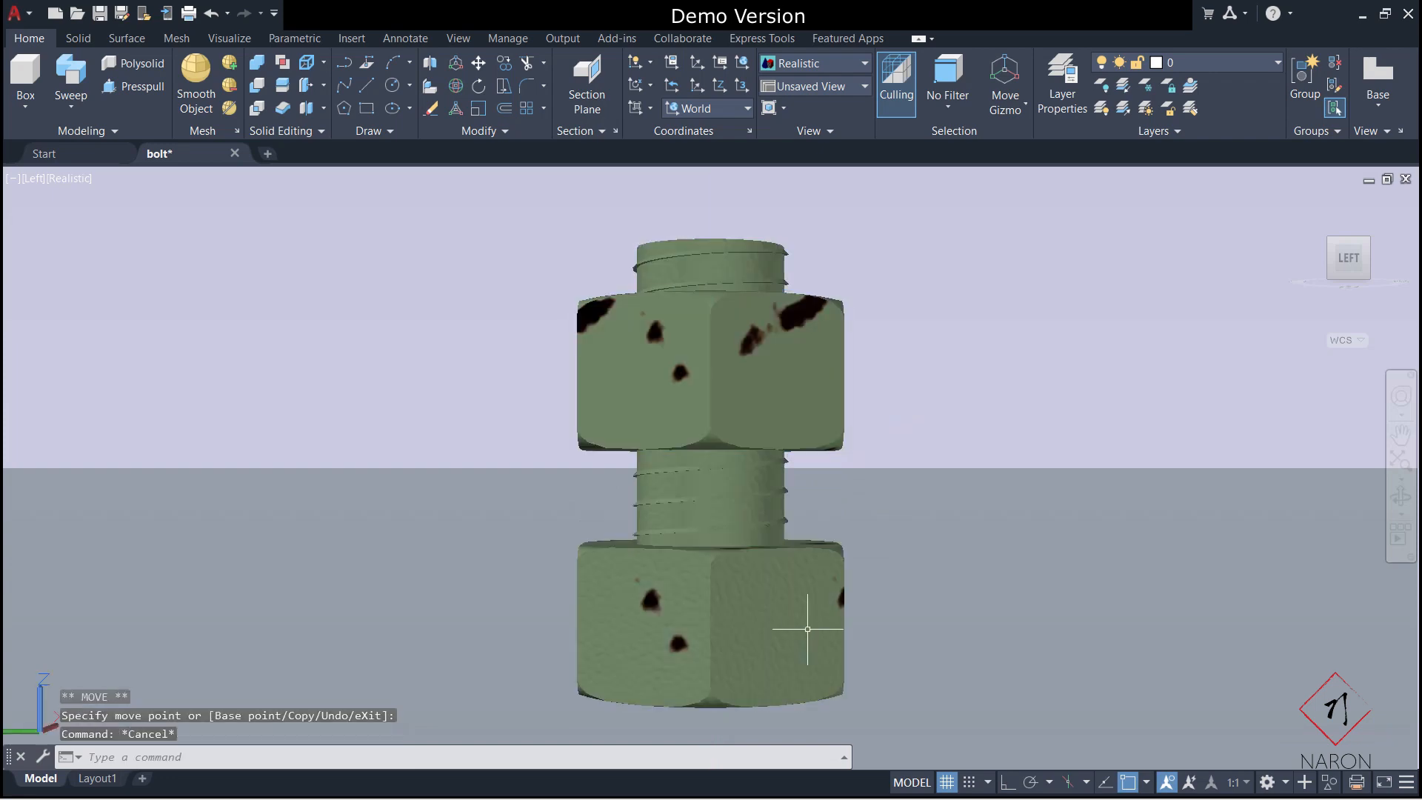
Turn off the drawing grid and show the assembled nut and bolt in a 3D view.
left_click(1290, 201)
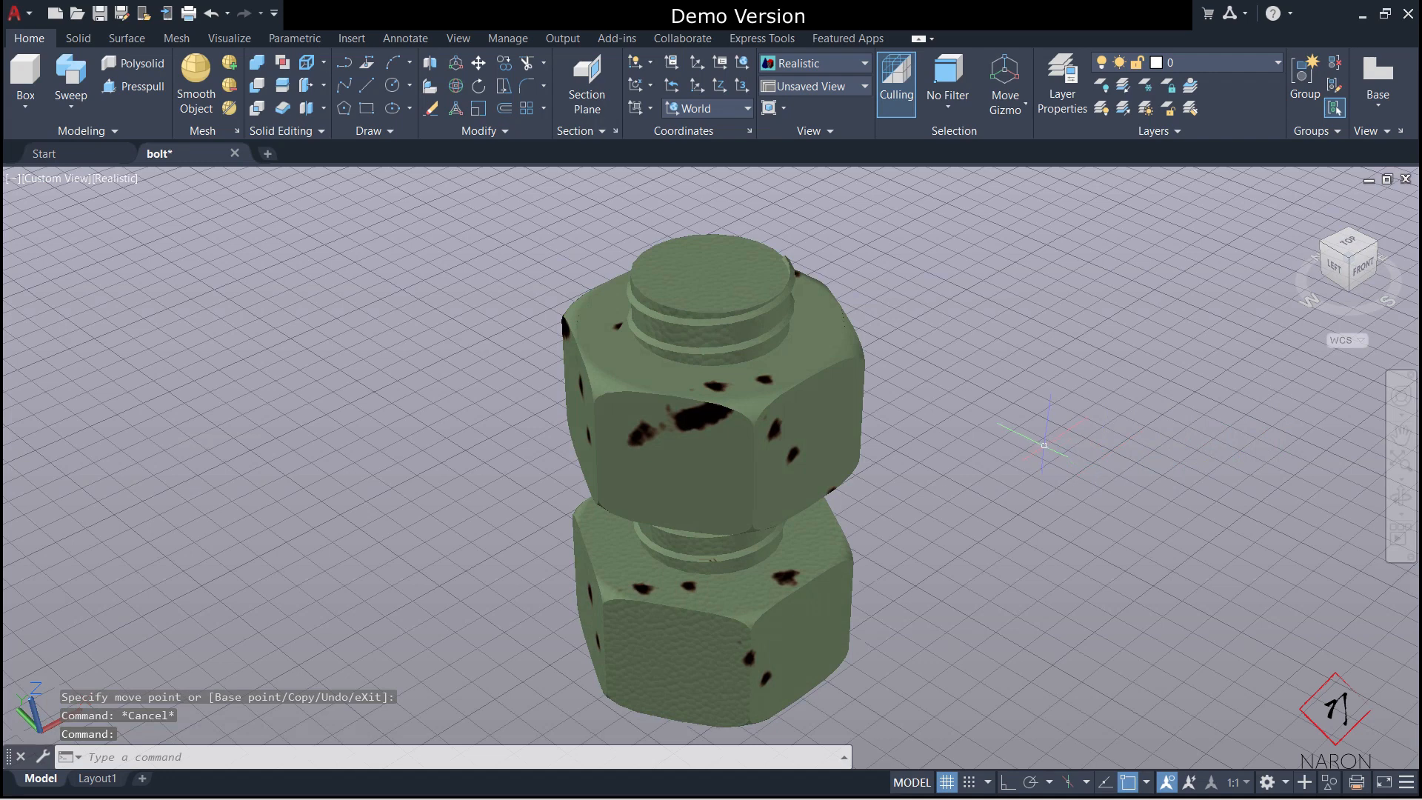
right_click(1043, 445)
left_click(951, 781)
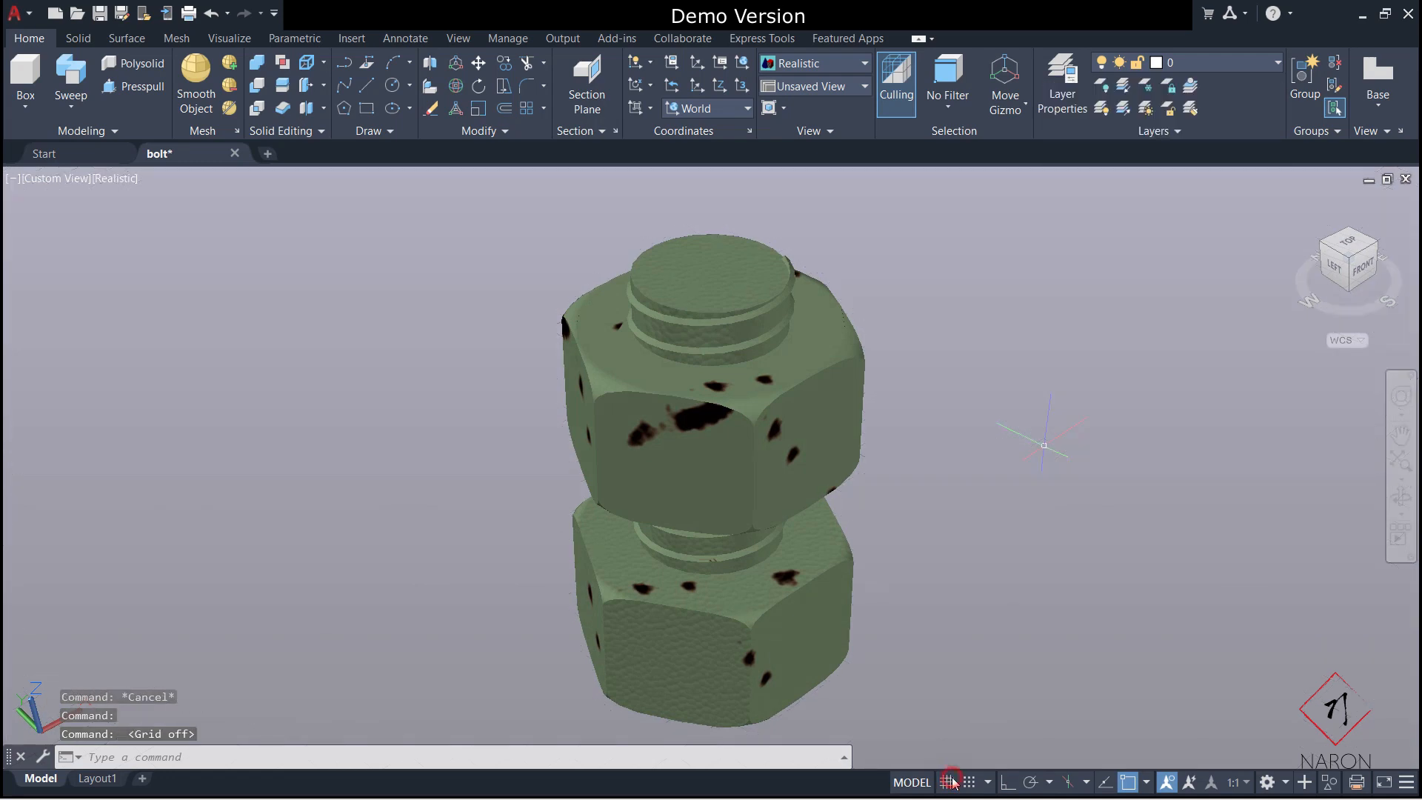
right_click(1004, 538)
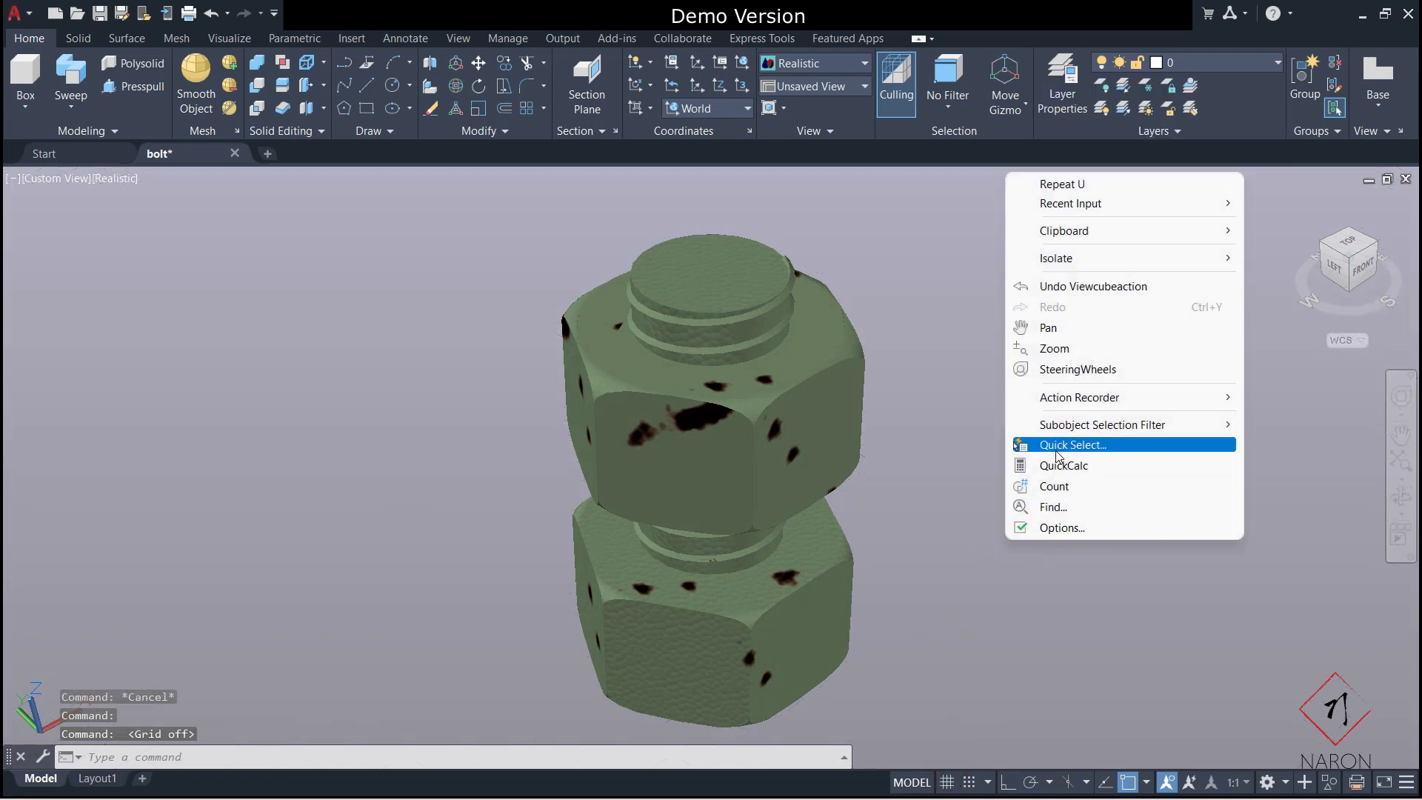
key("Escape")
left_click(1406, 504)
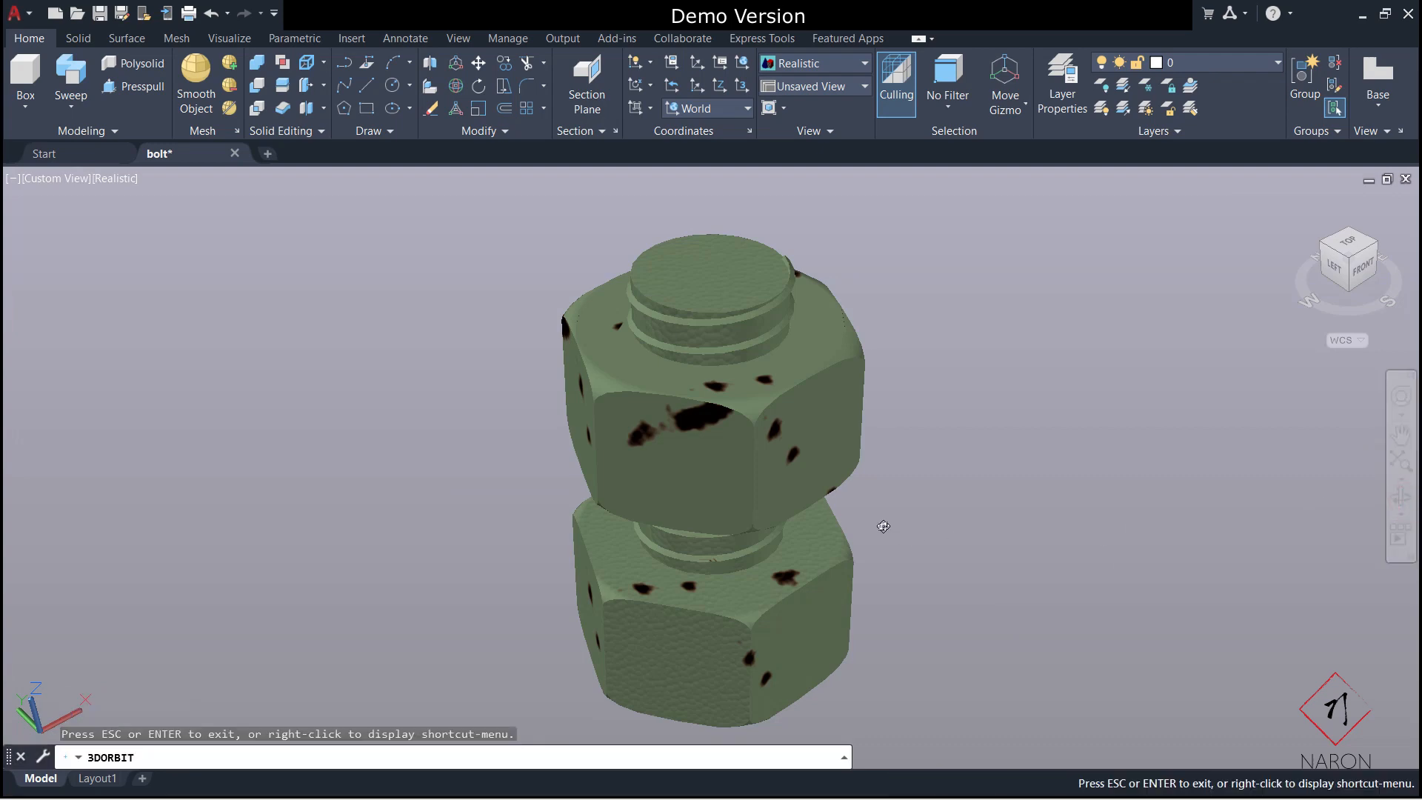
left_click_drag(883, 521, 930, 533)
scroll(964, 465, "down", 2)
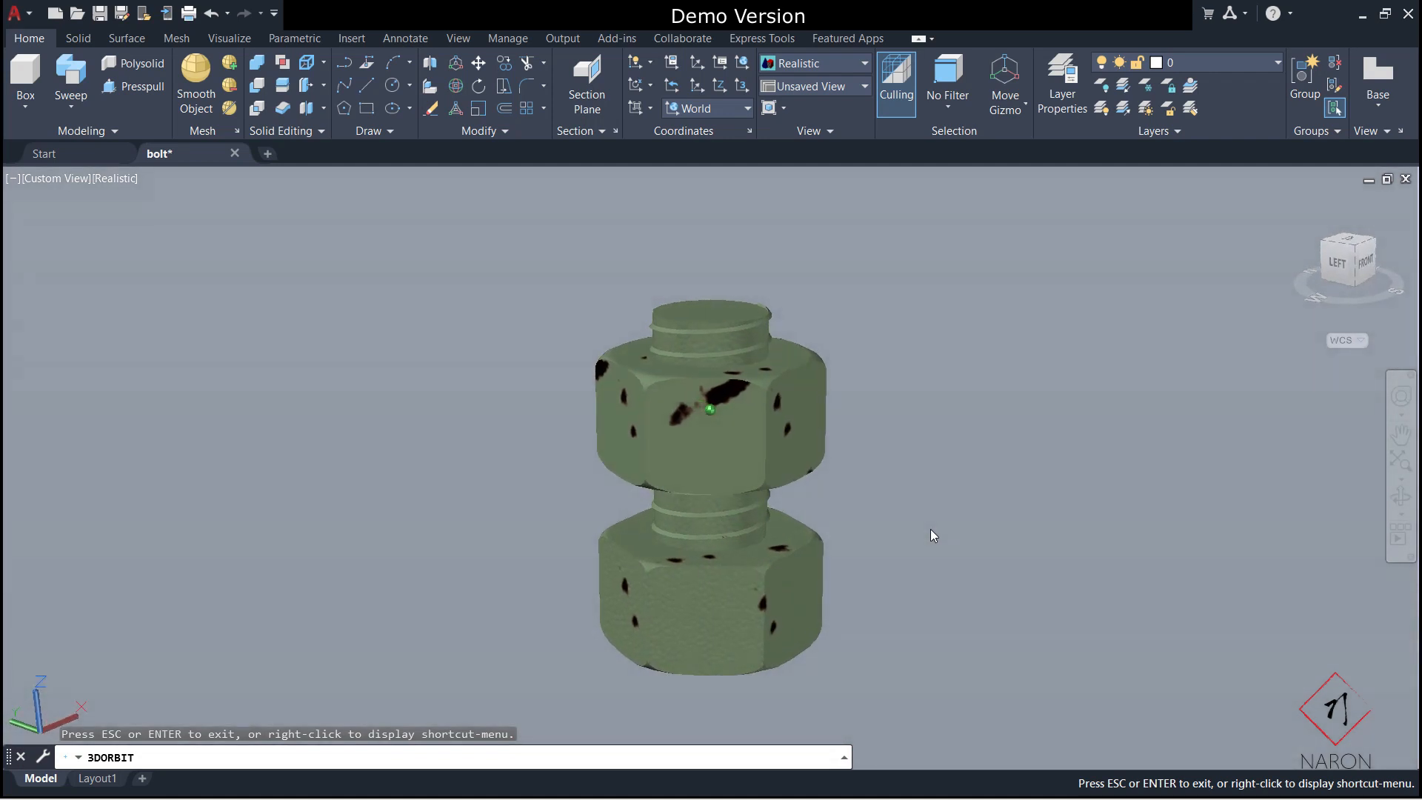
key("Escape")
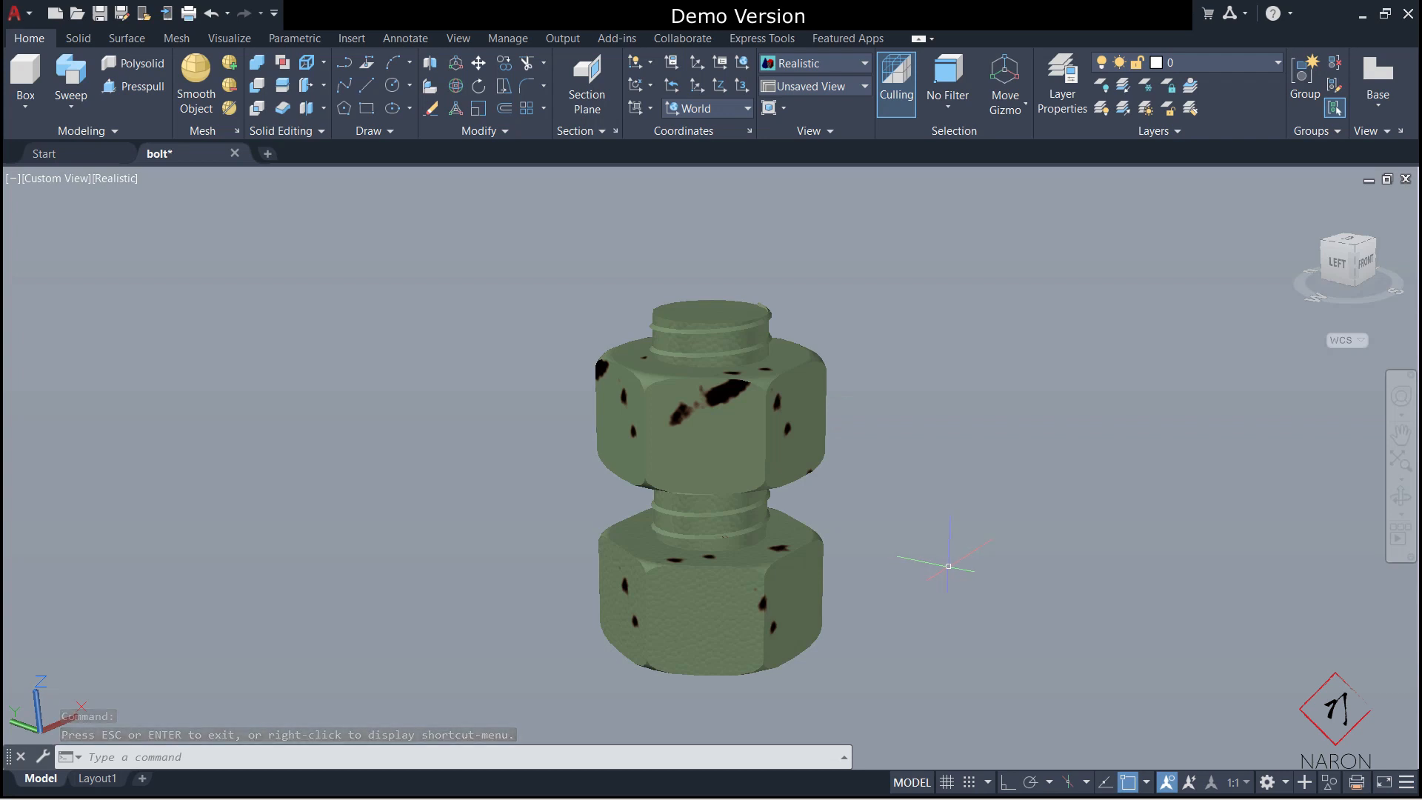
scroll(949, 565, "down", 2)
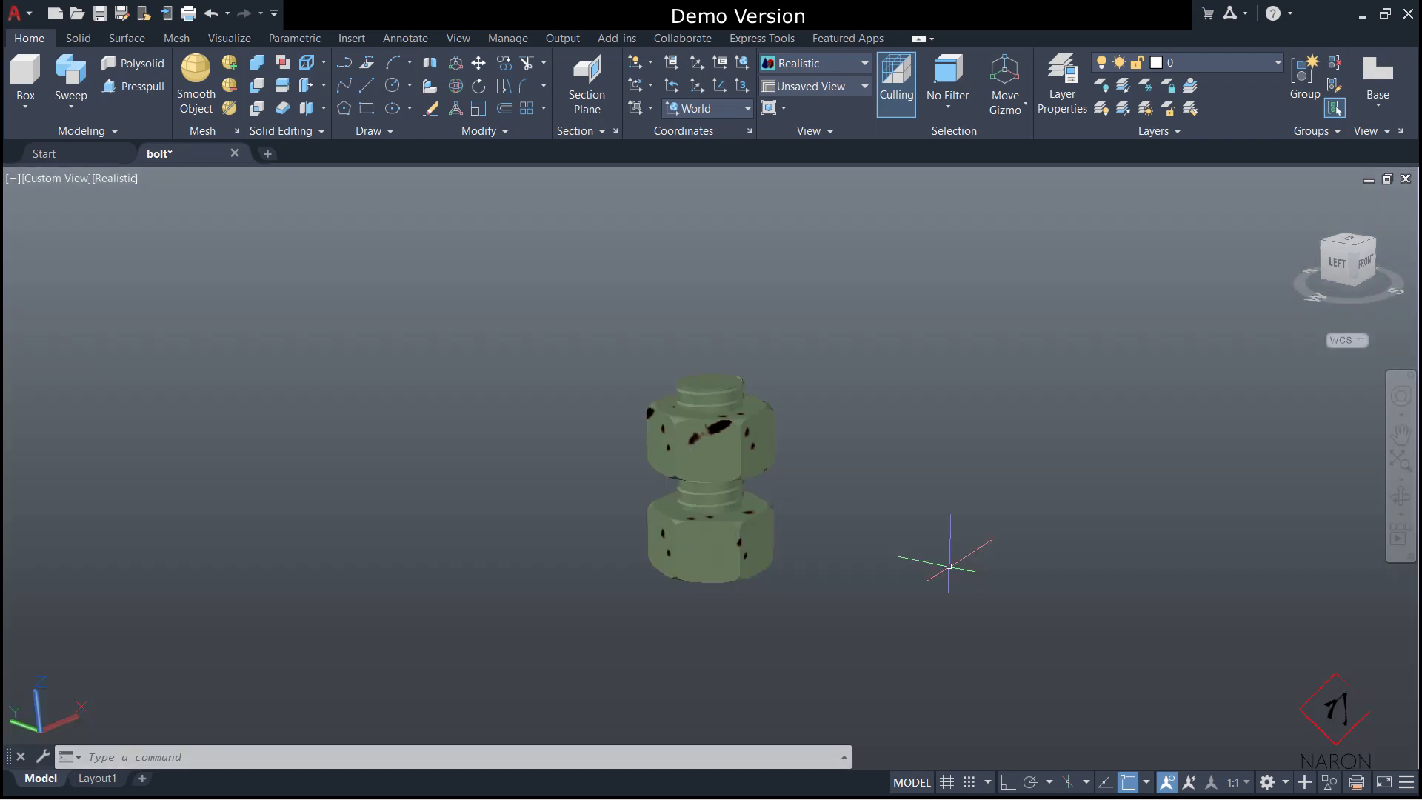
left_click(754, 557)
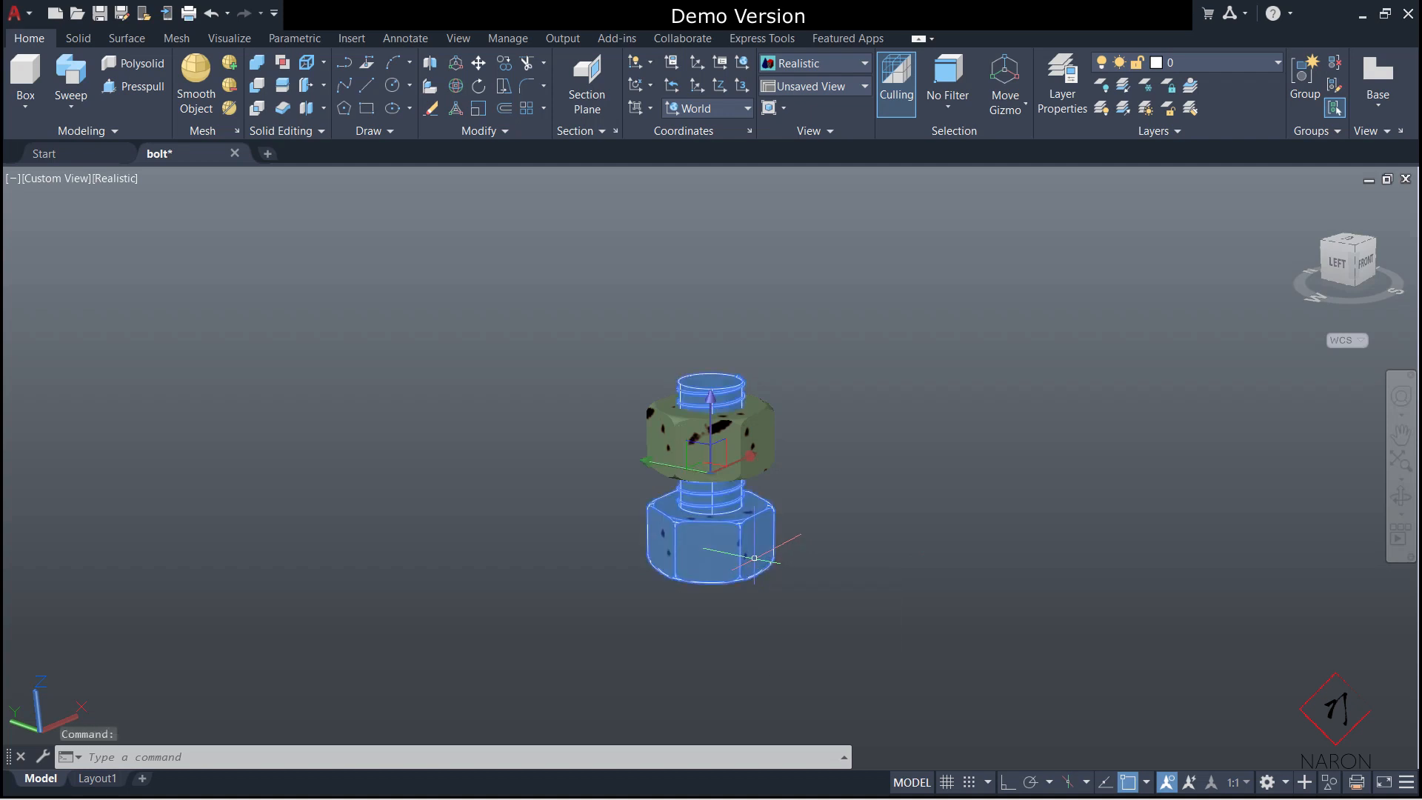
key("Escape")
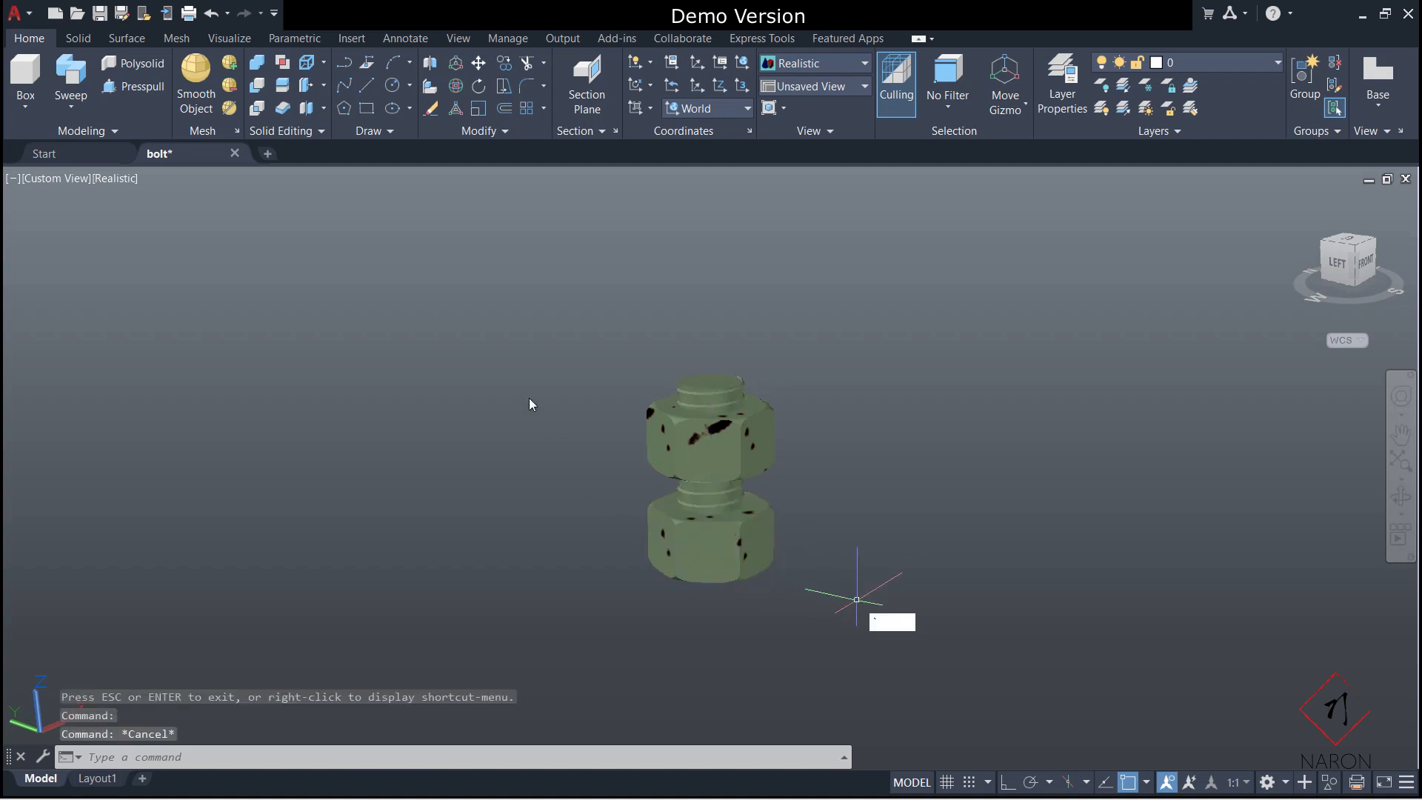
left_click(523, 370)
left_click(871, 622)
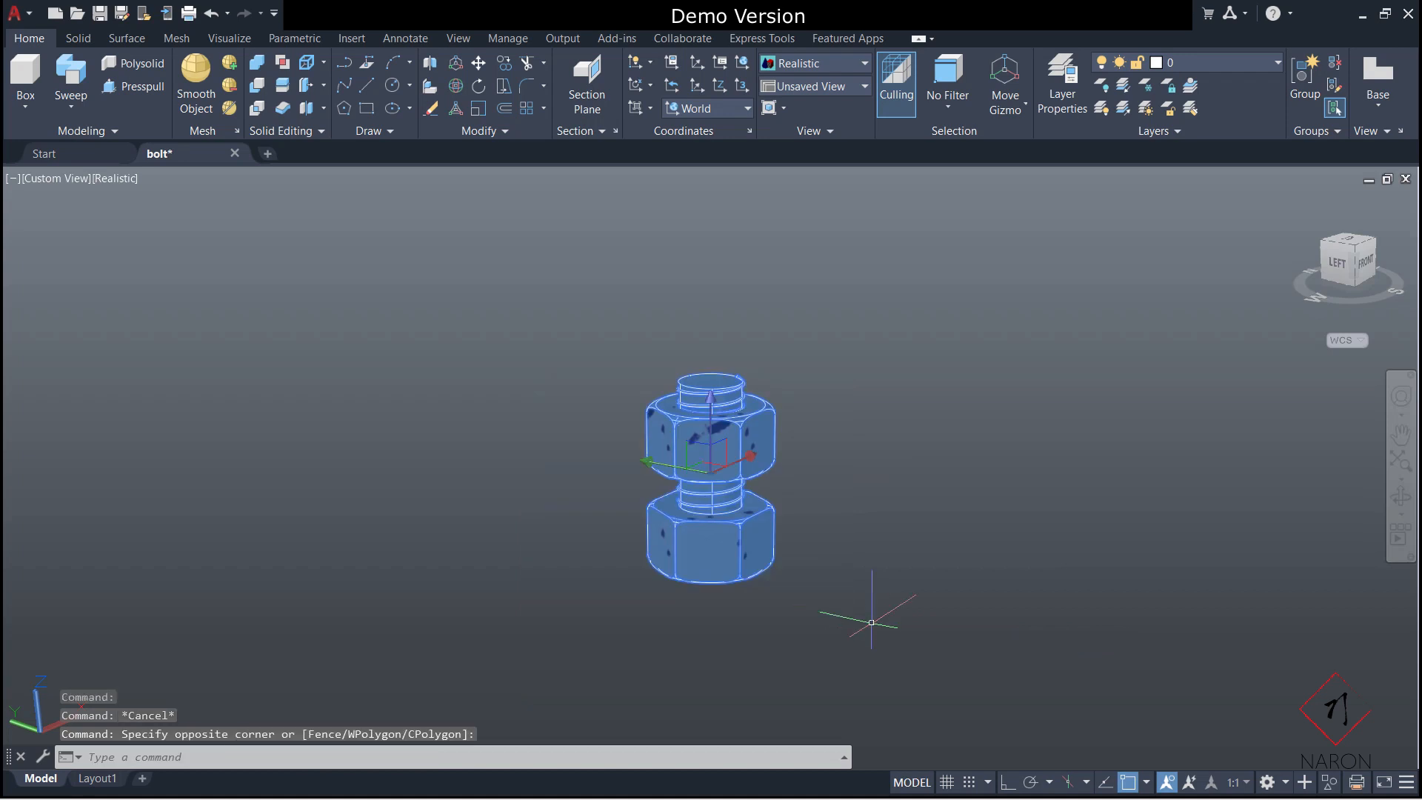
type("m")
key("Return")
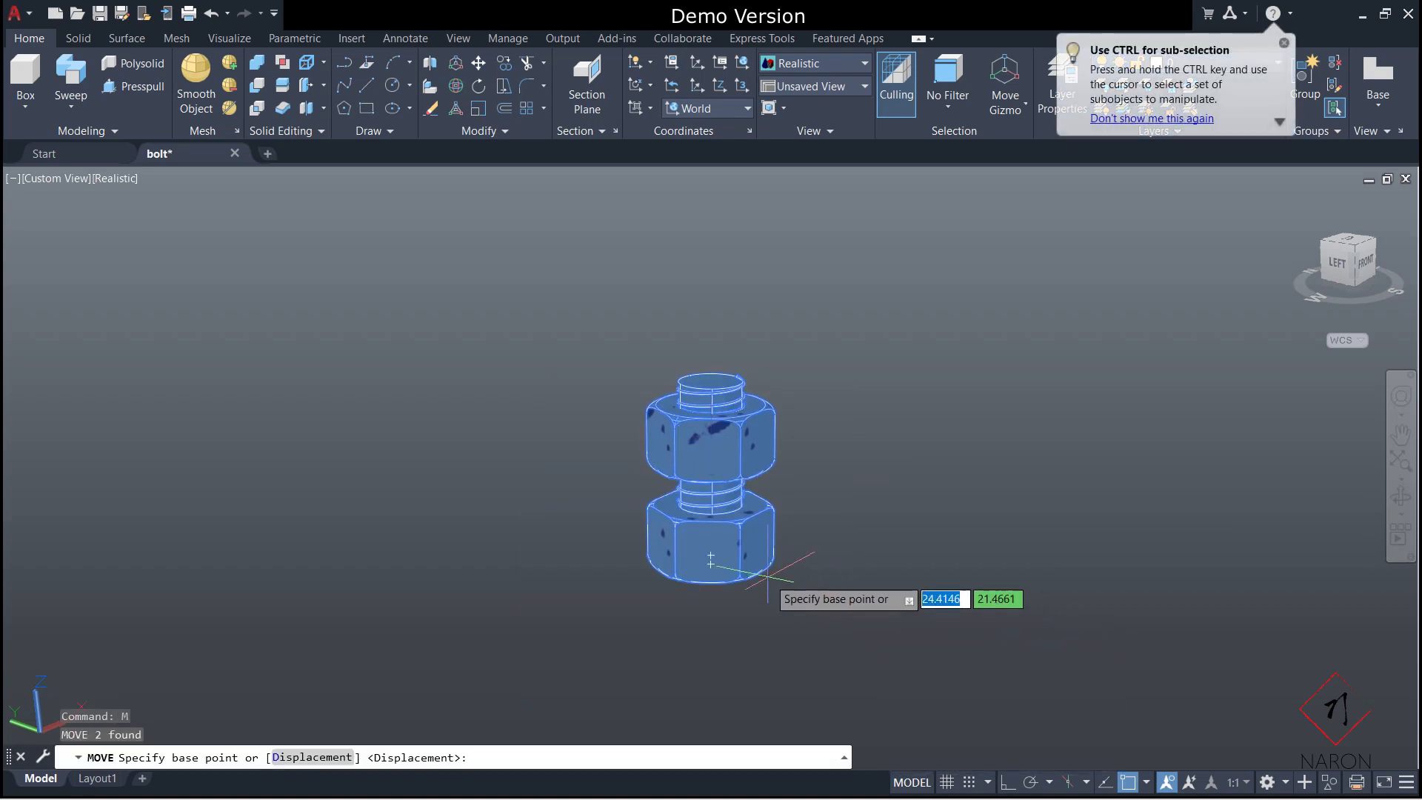
left_click(742, 548)
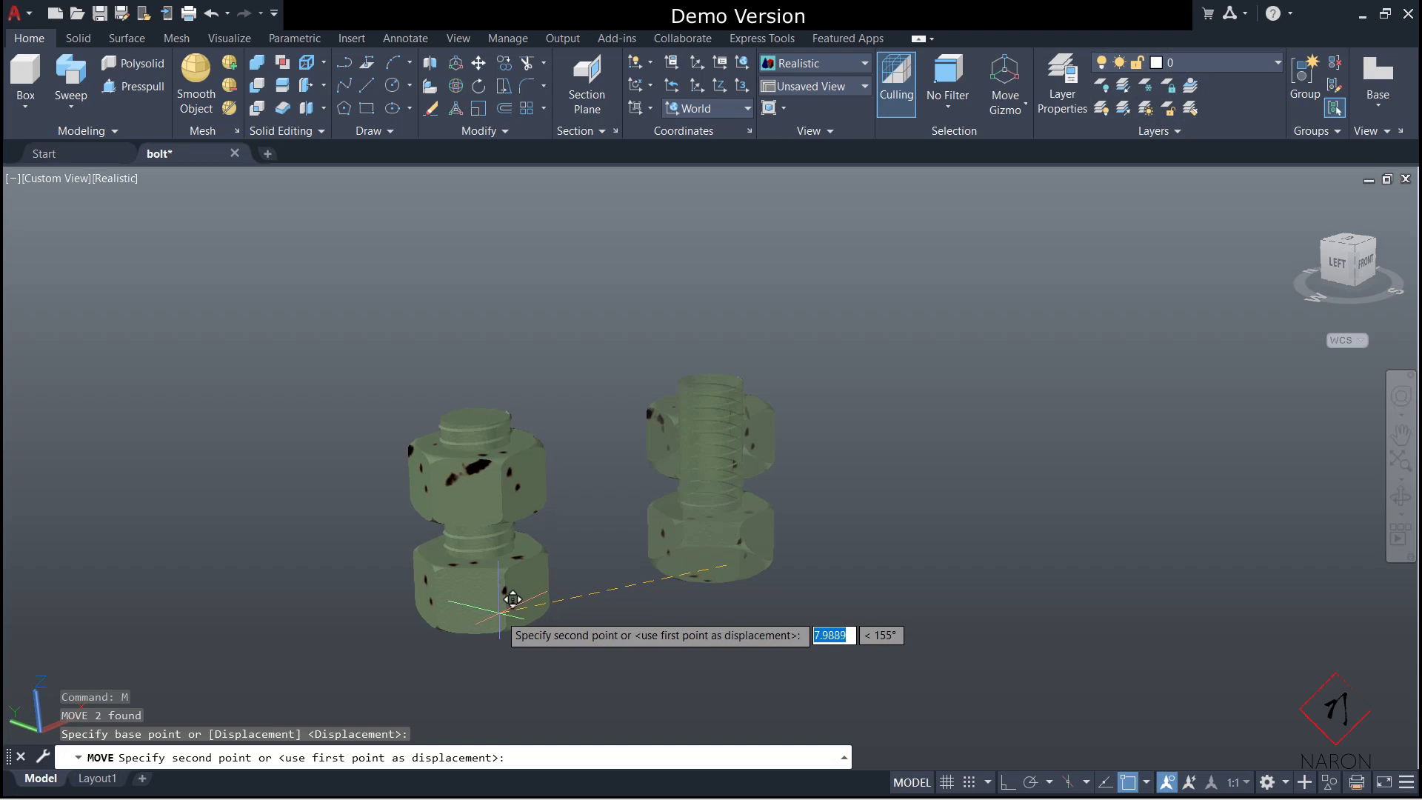
key("Escape")
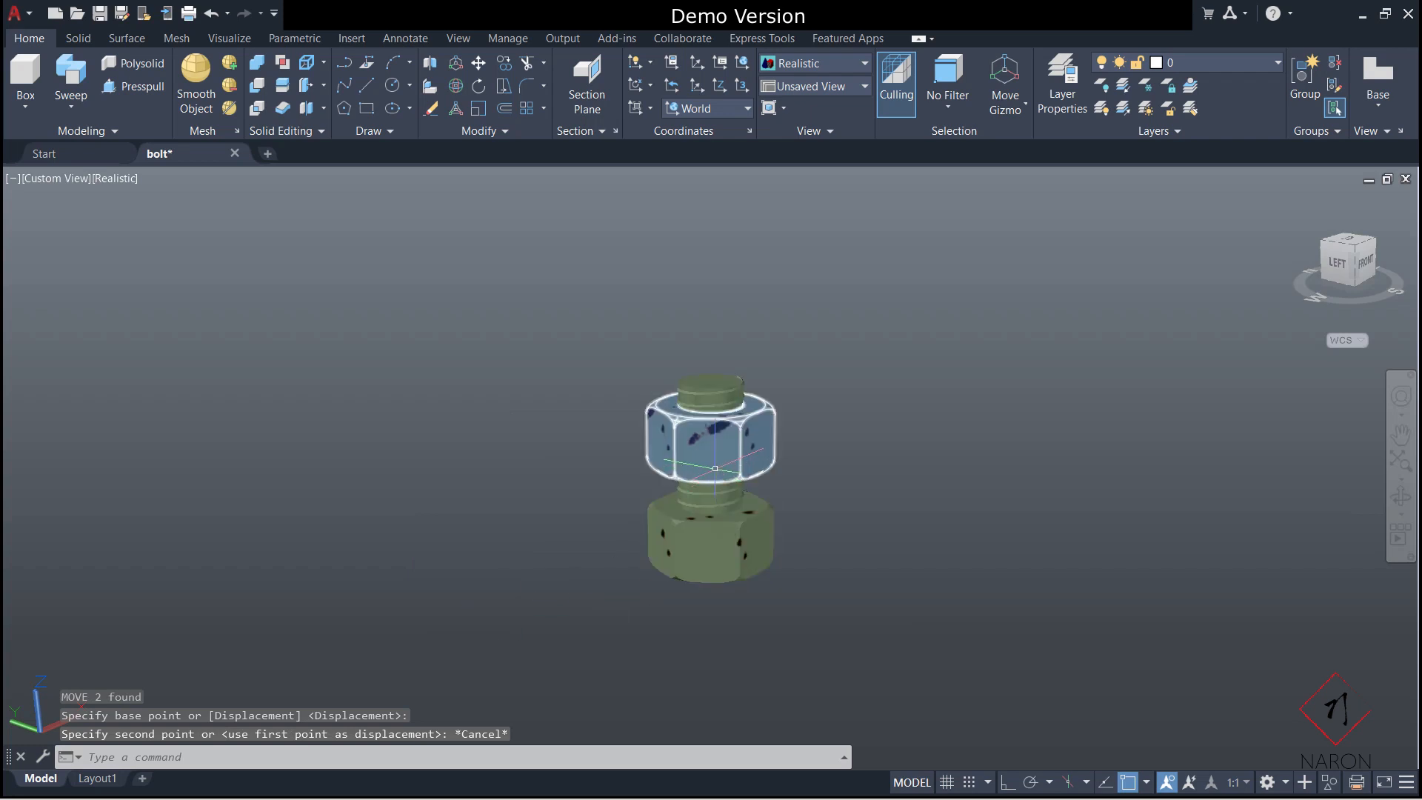
left_click(715, 468)
type("M")
key("Return")
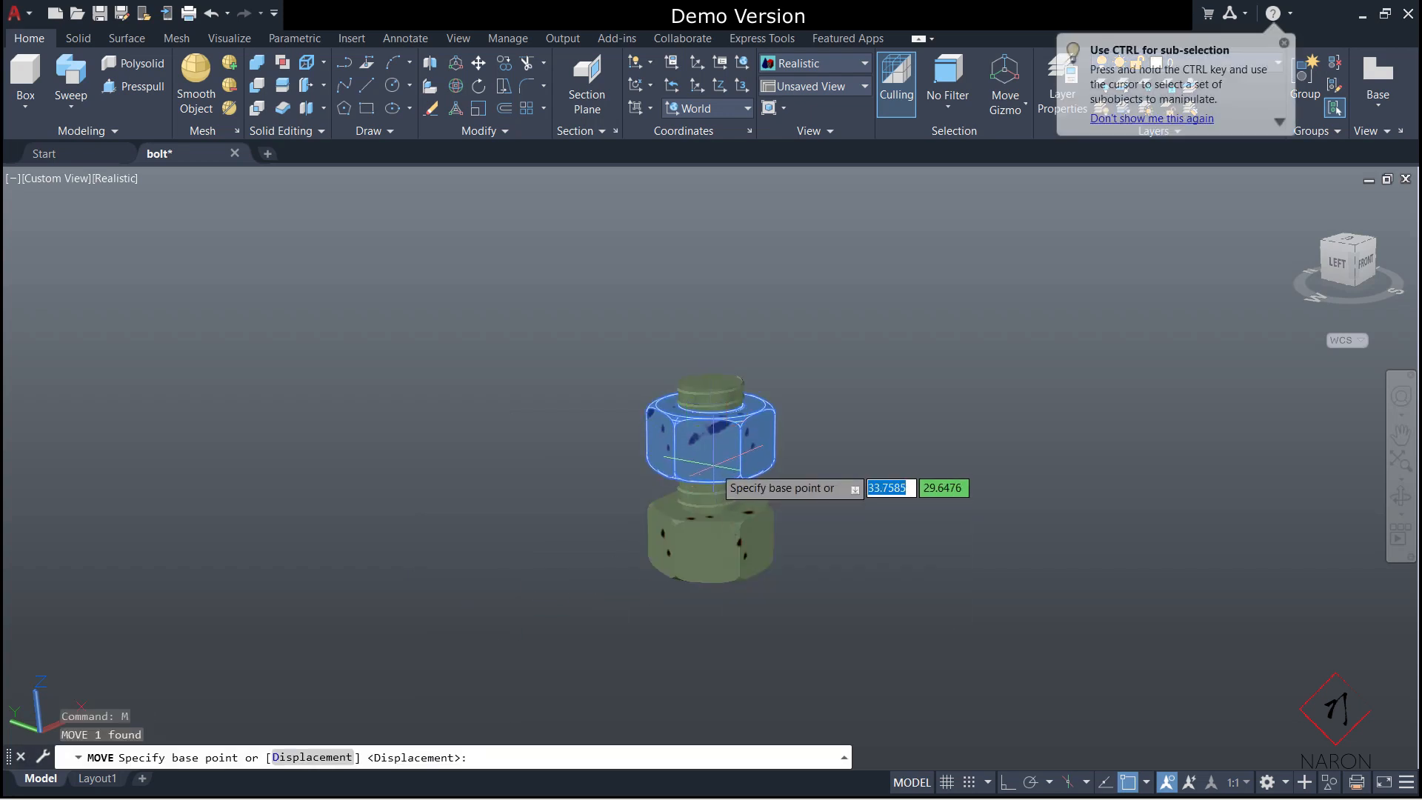
left_click(714, 470)
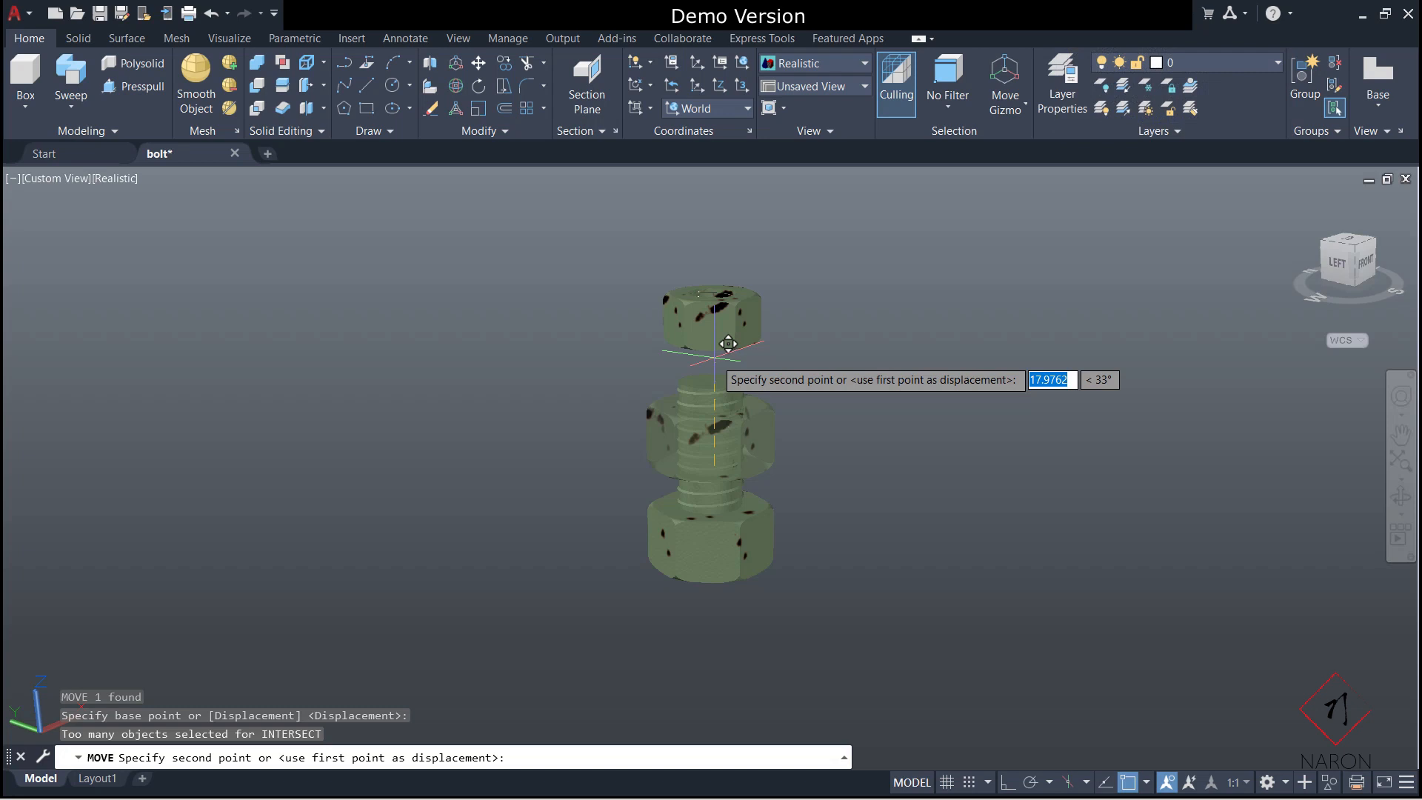
key("Escape")
Raise the nut straight up along the vertical axis until it sits clear above the end of the bolt's shank.
left_click(711, 444)
left_click_drag(716, 460, 716, 377)
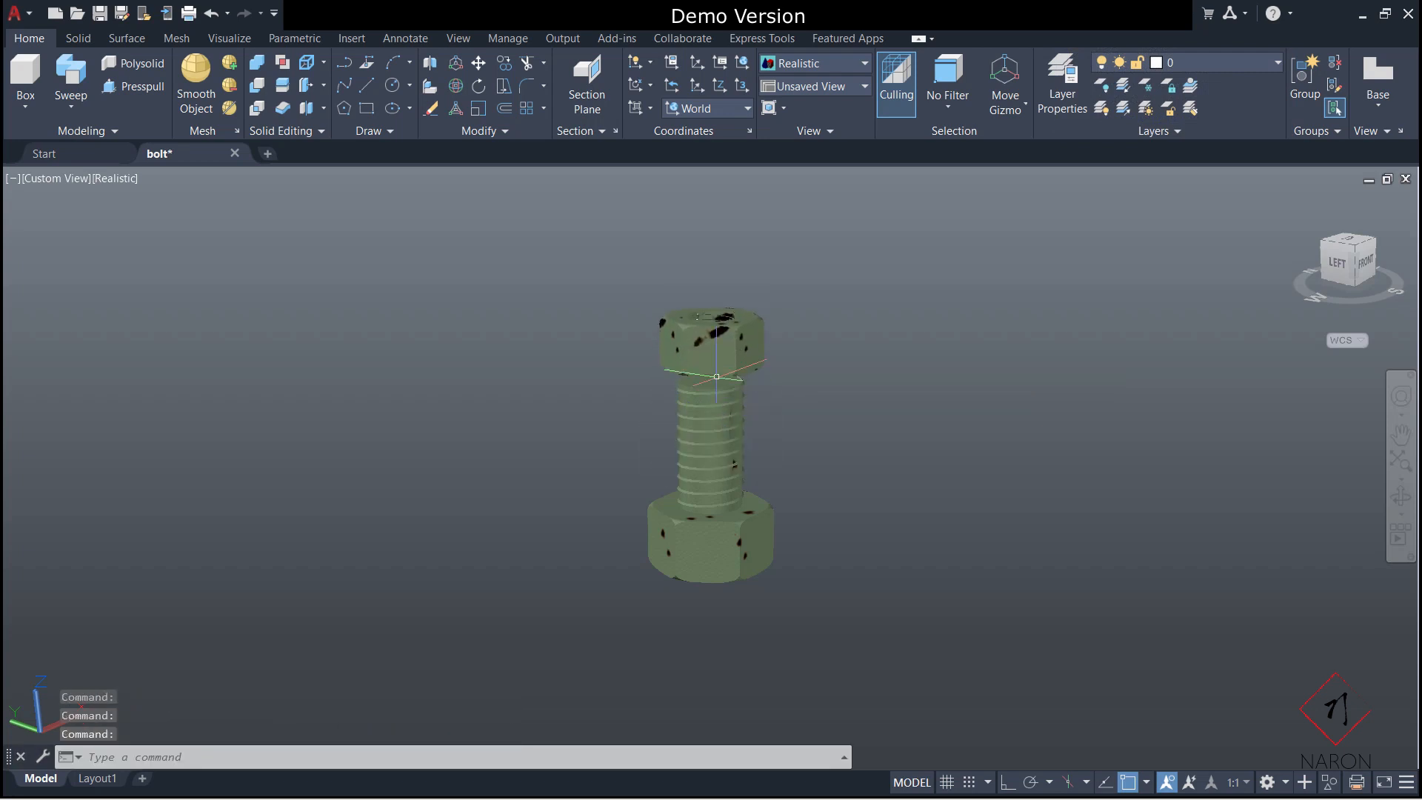
key("ctrl+z")
left_click_drag(716, 370, 744, 276)
key("Escape")
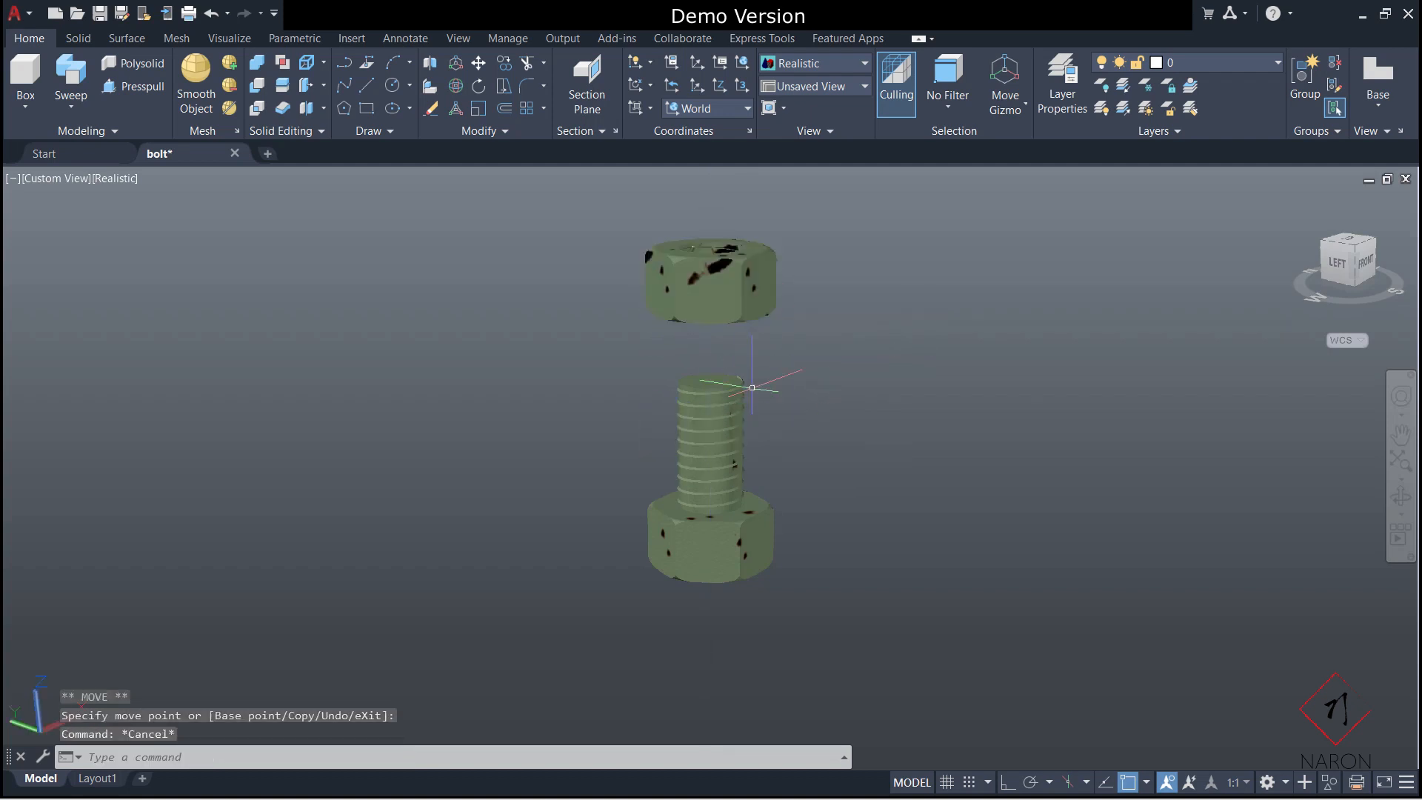
type("m")
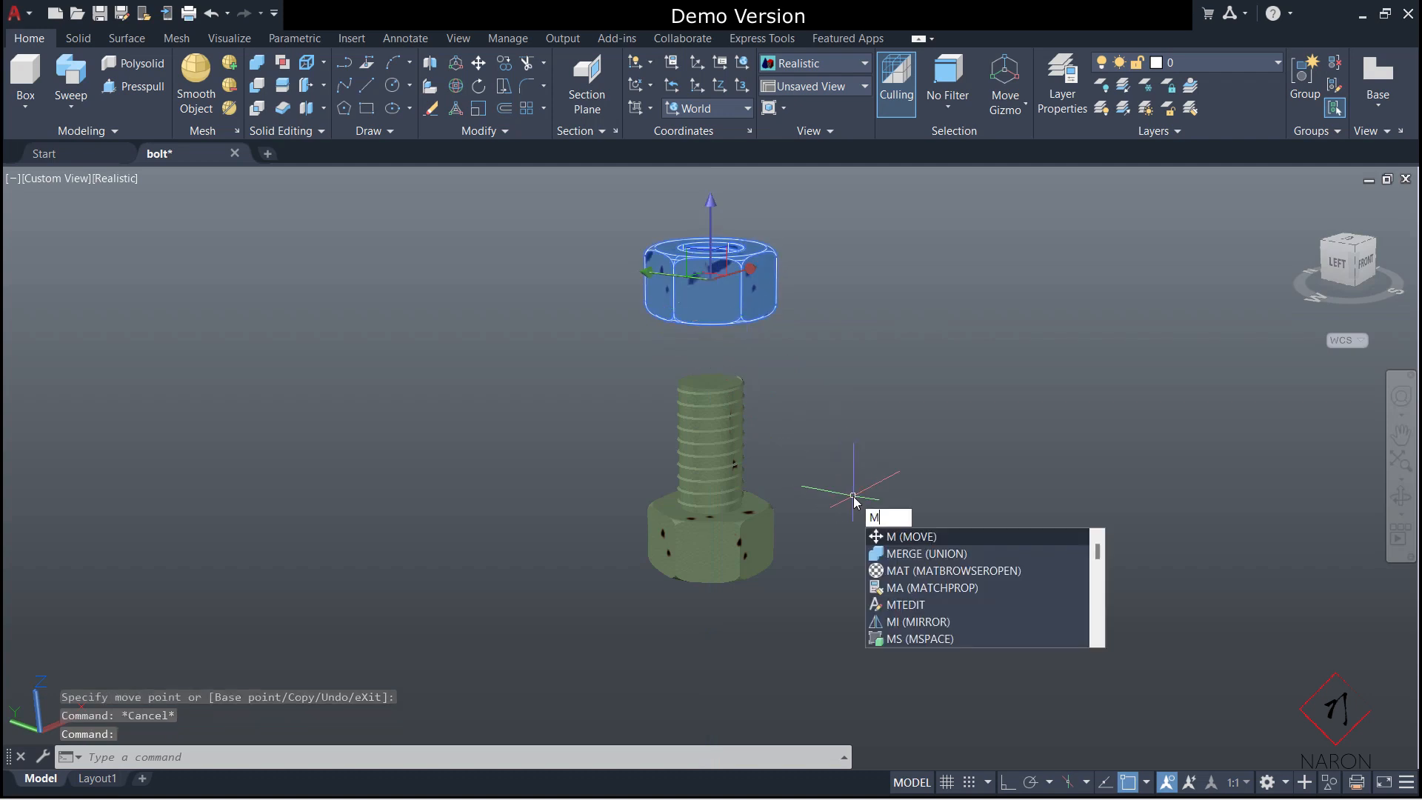
key("Return")
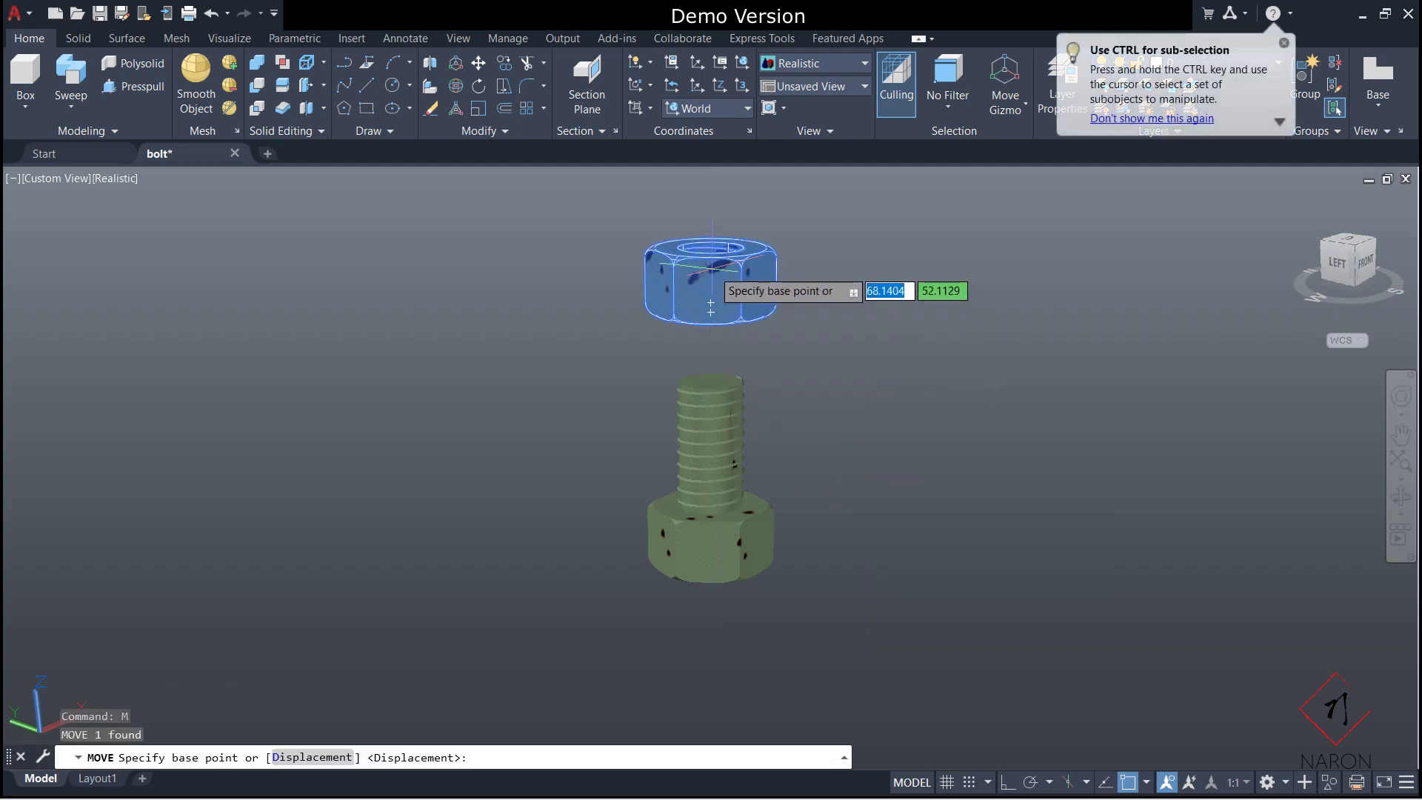
left_click(711, 312)
key("Escape")
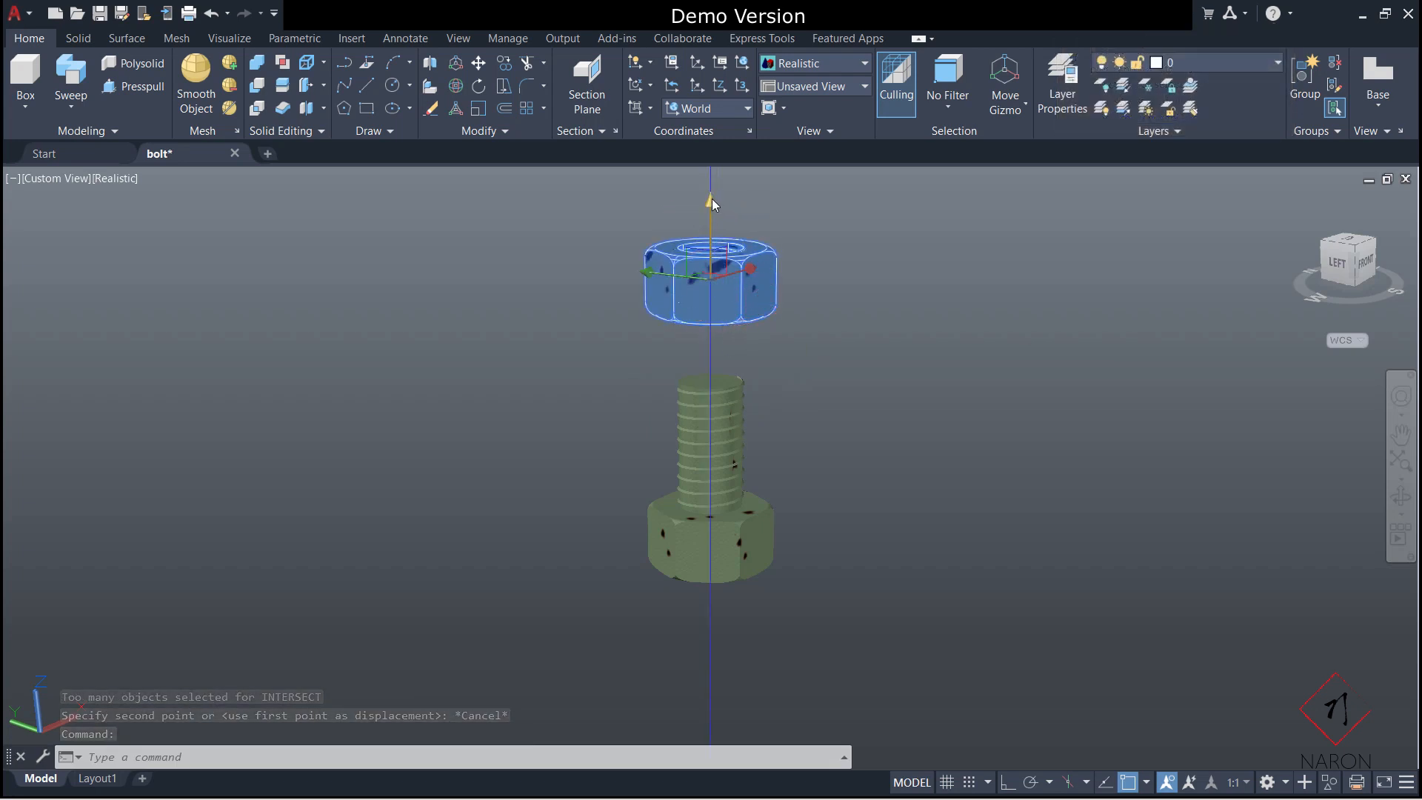
Lower the nut along the vertical axis onto the upper part of the bolt's threaded shank, leaving a gap above the head.
left_click(711, 200)
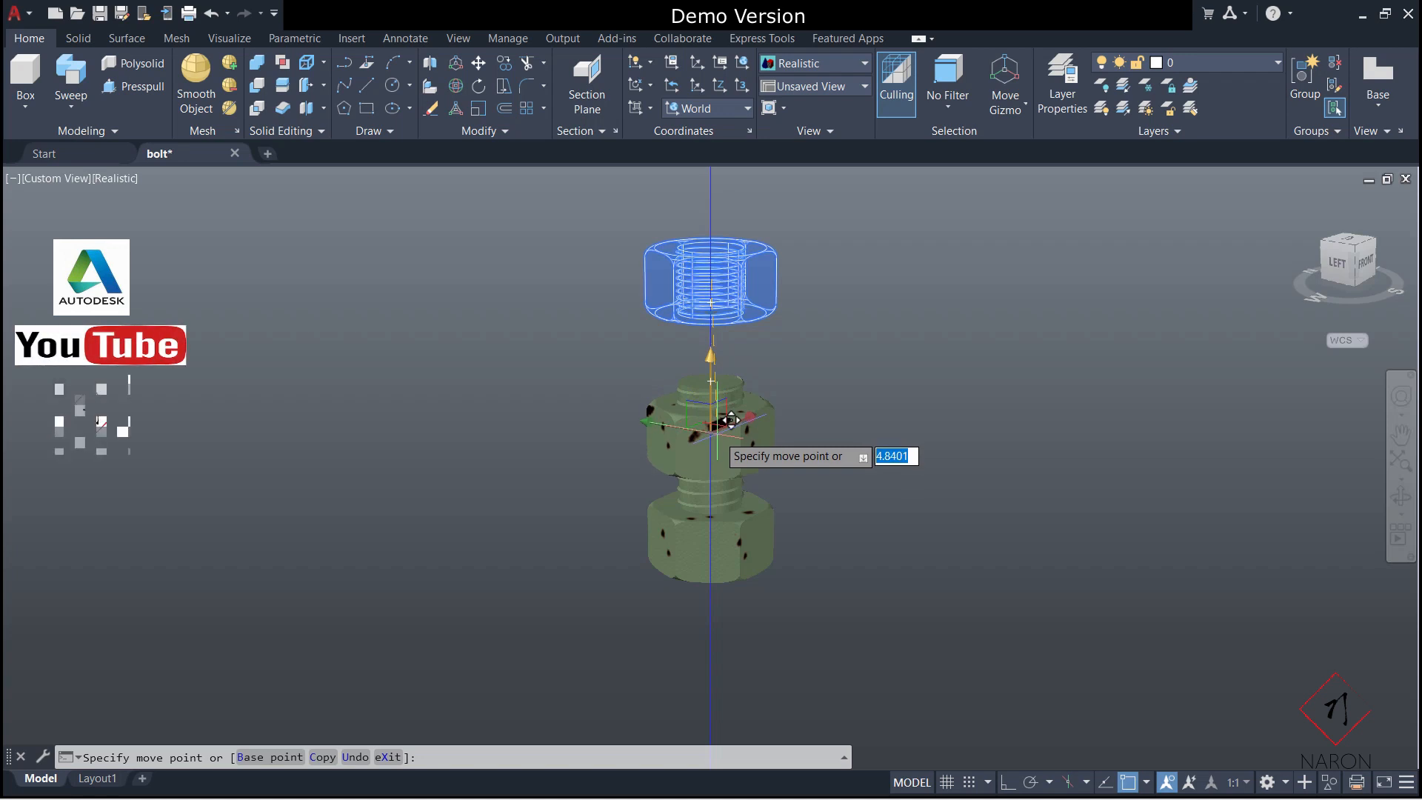
left_click(730, 422)
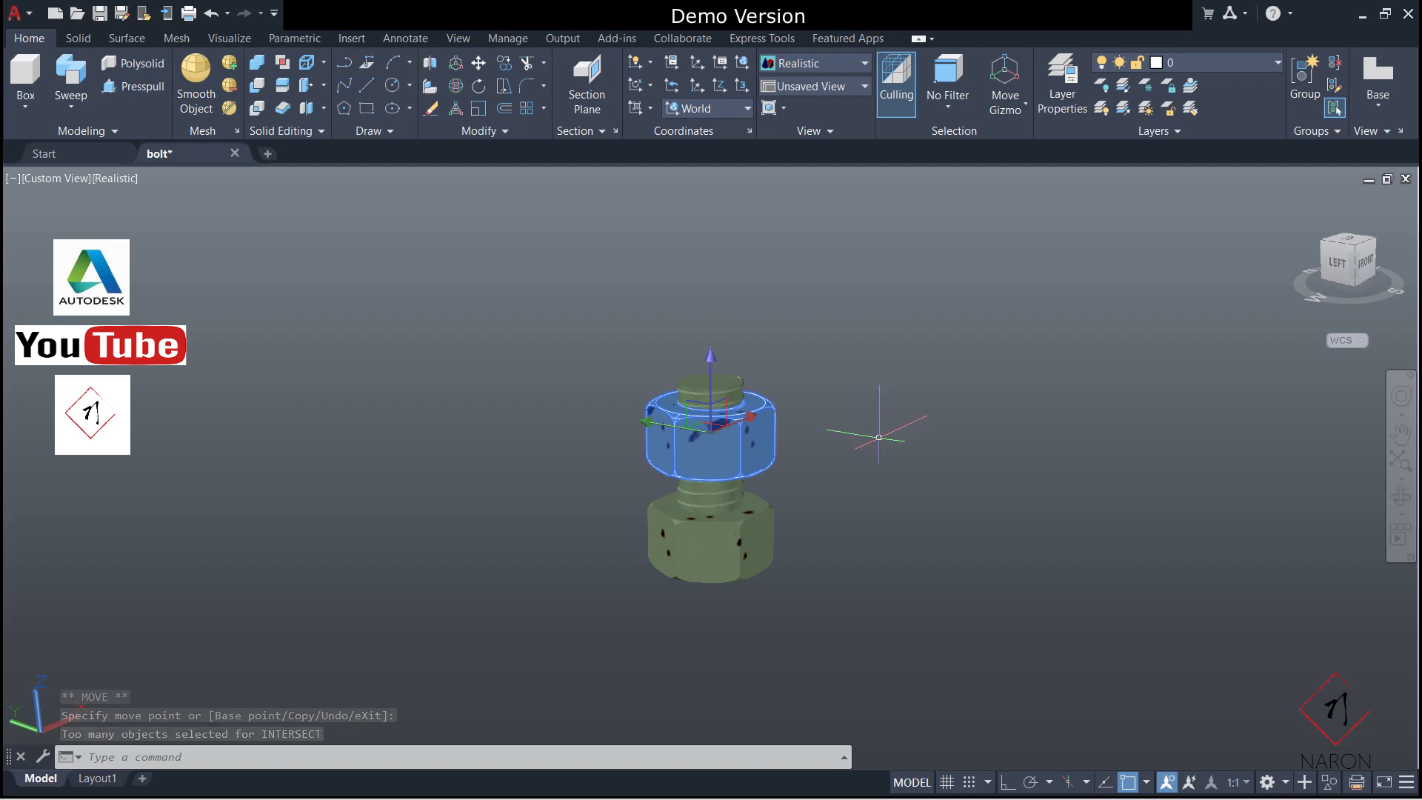
key("Escape")
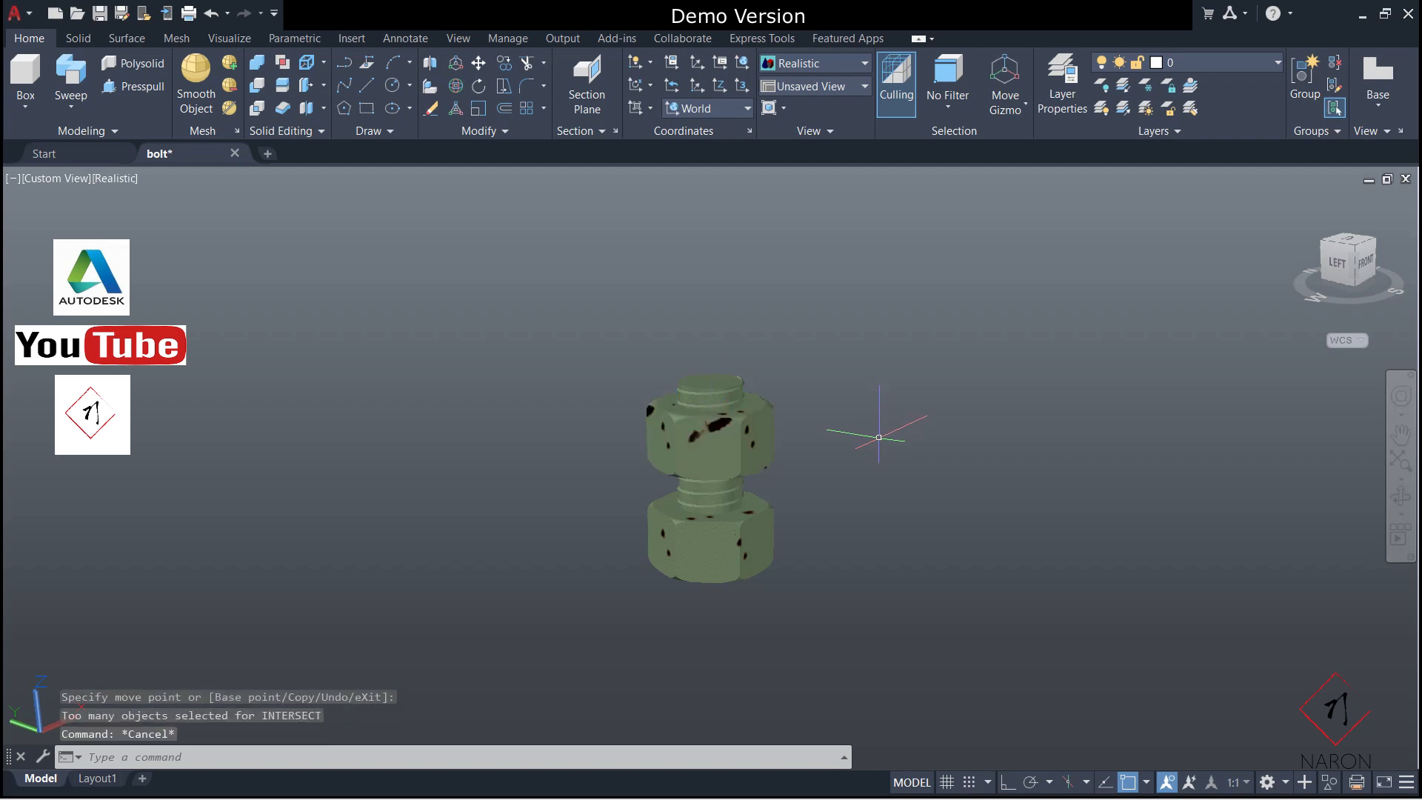